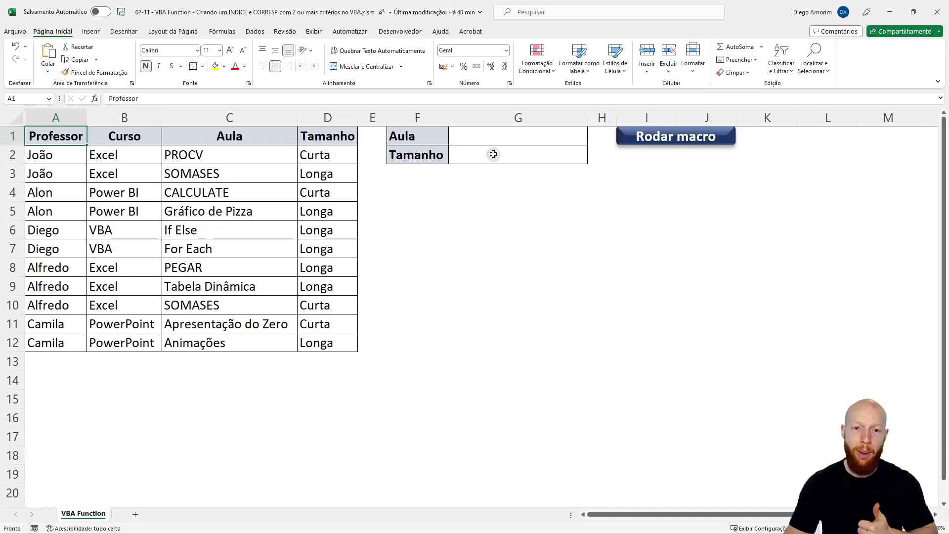
Copy the lesson name SOMASES from C3 into the Aula cell G1
left_click(501, 137)
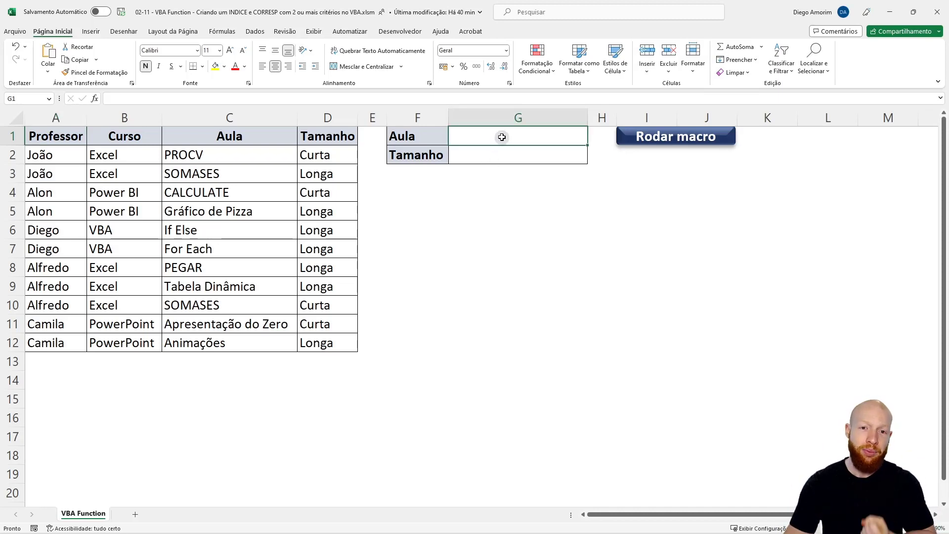
left_click(259, 157)
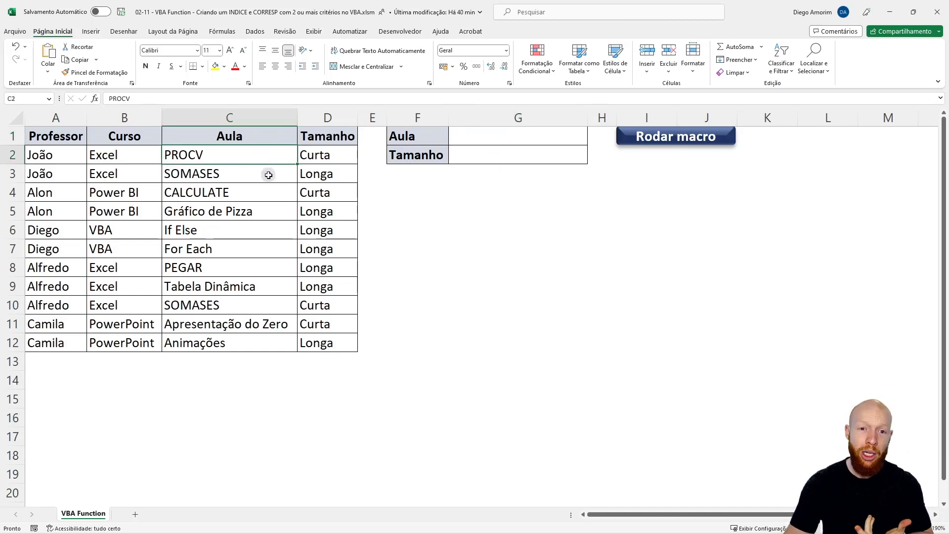
left_click(268, 175)
left_click(526, 157)
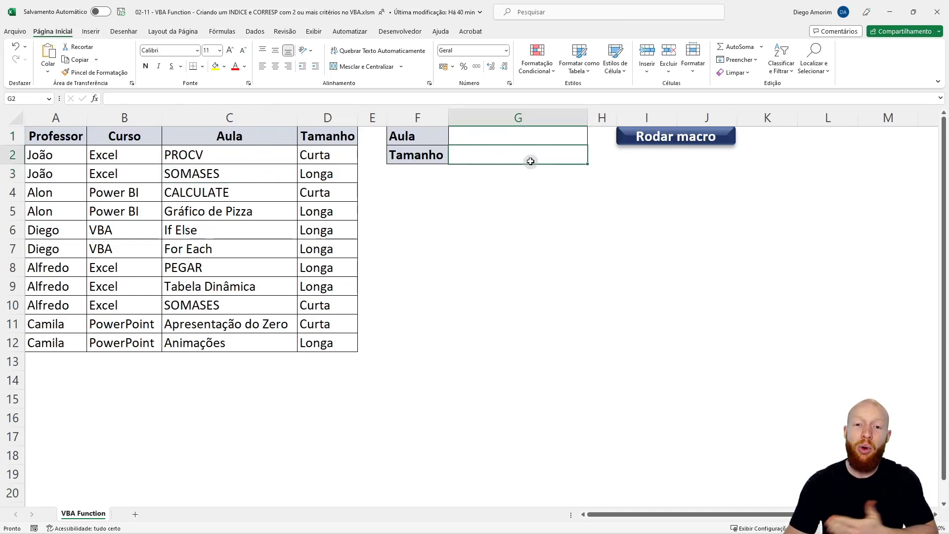
left_click(500, 131)
left_click(259, 176)
key("ctrl+c")
left_click(501, 131)
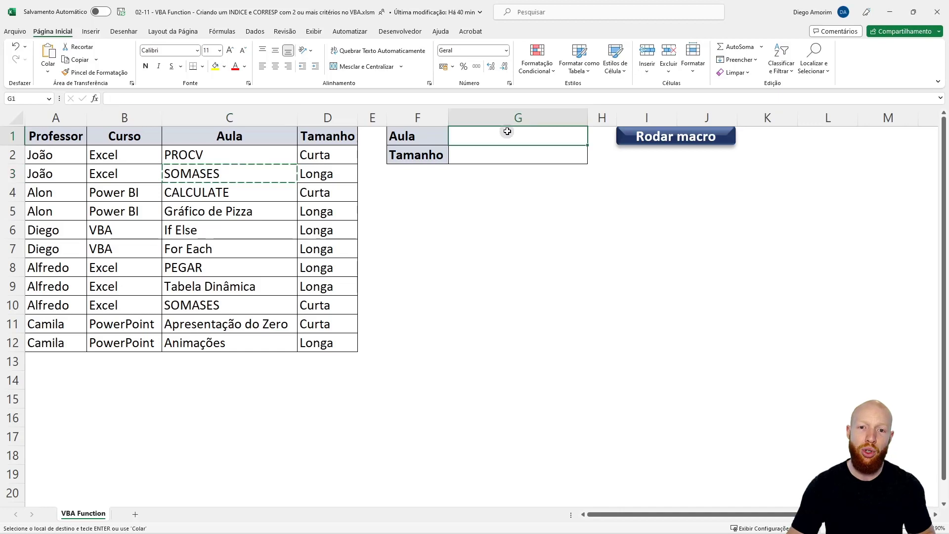
key("ctrl+v")
left_click(507, 153)
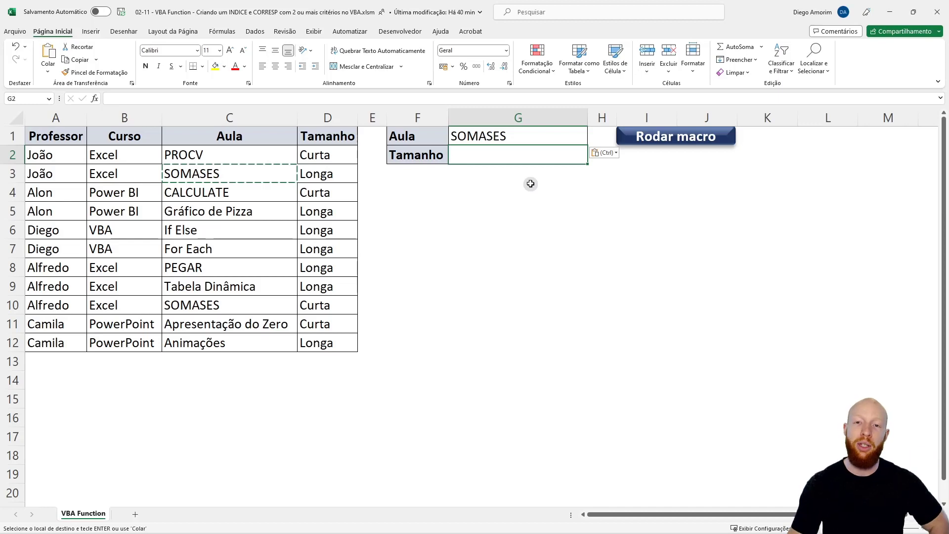
In G2, build =ÍNDICE(D:D;CORRESP(G1;C:C;0) to fetch column D's Tamanho for G1's lesson
type("=Í")
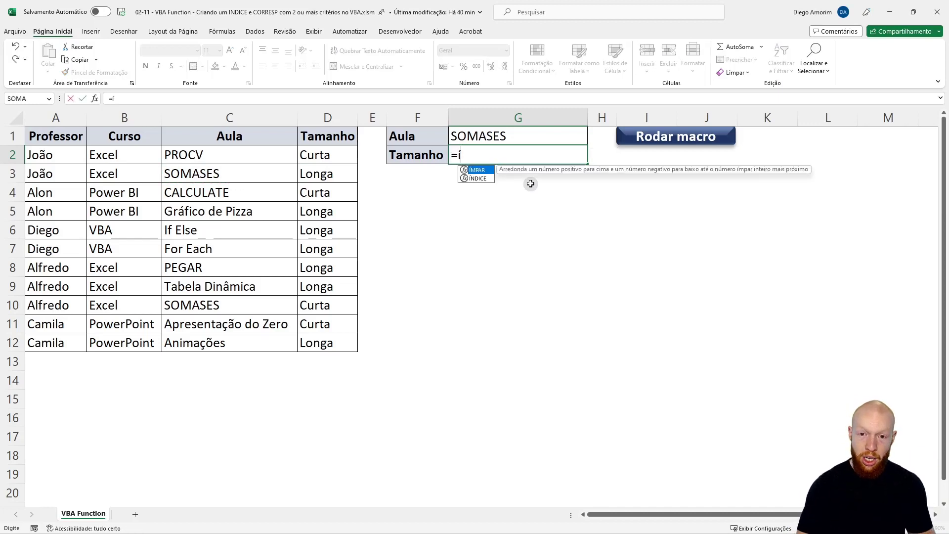
key("Tab")
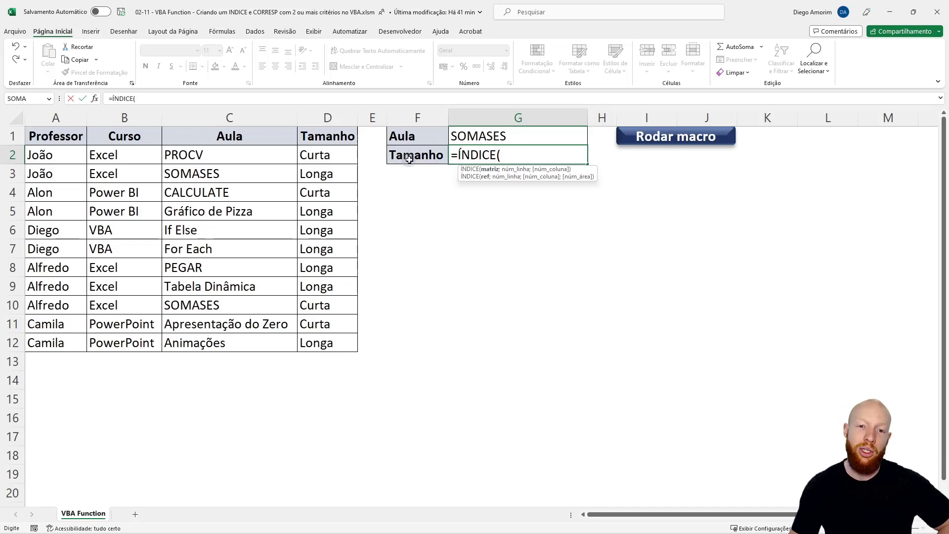
left_click(331, 119)
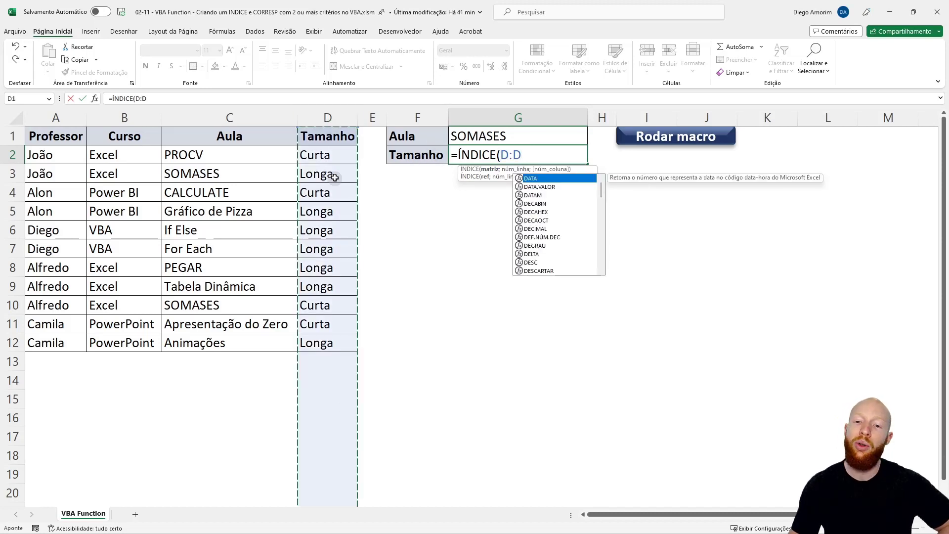
type(";")
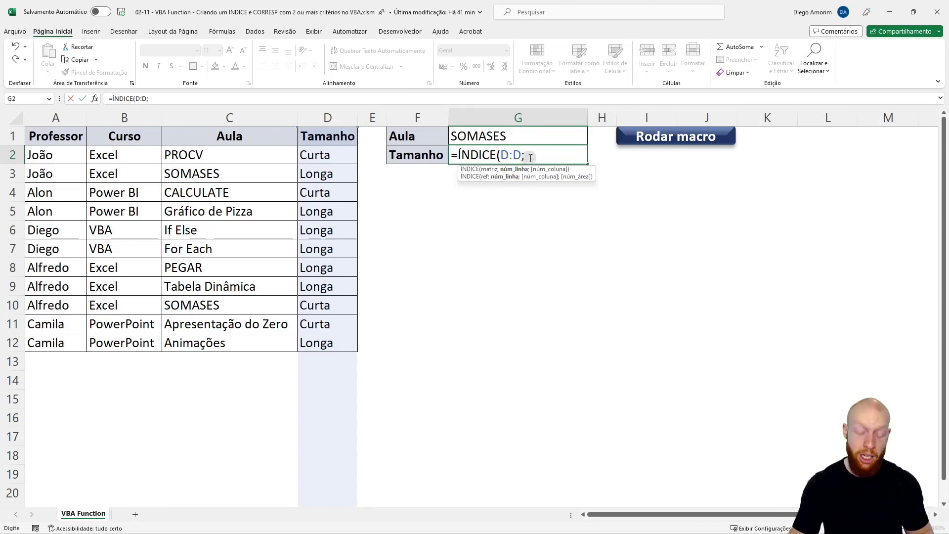
type("corr")
key("Down")
key("Tab")
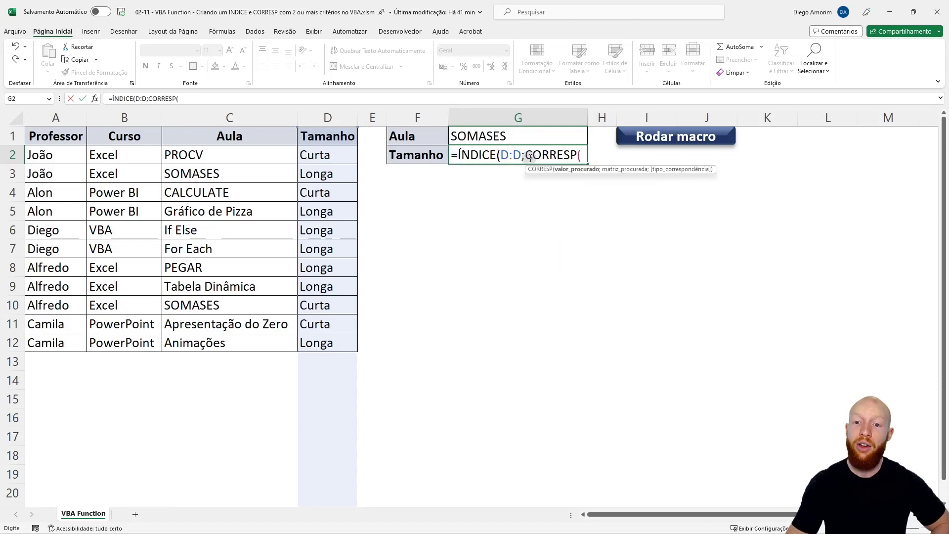
left_click(503, 136)
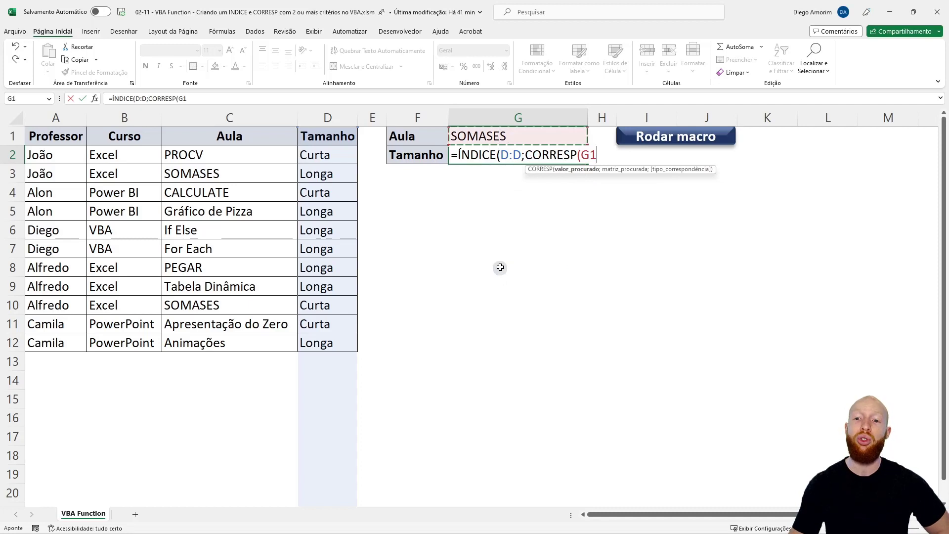
type(";")
left_click(230, 118)
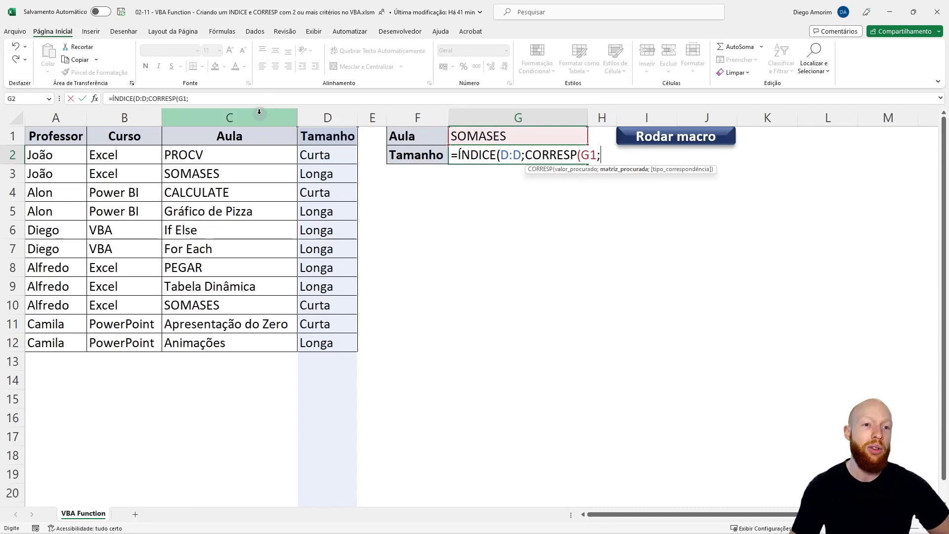
type("C:C;0")
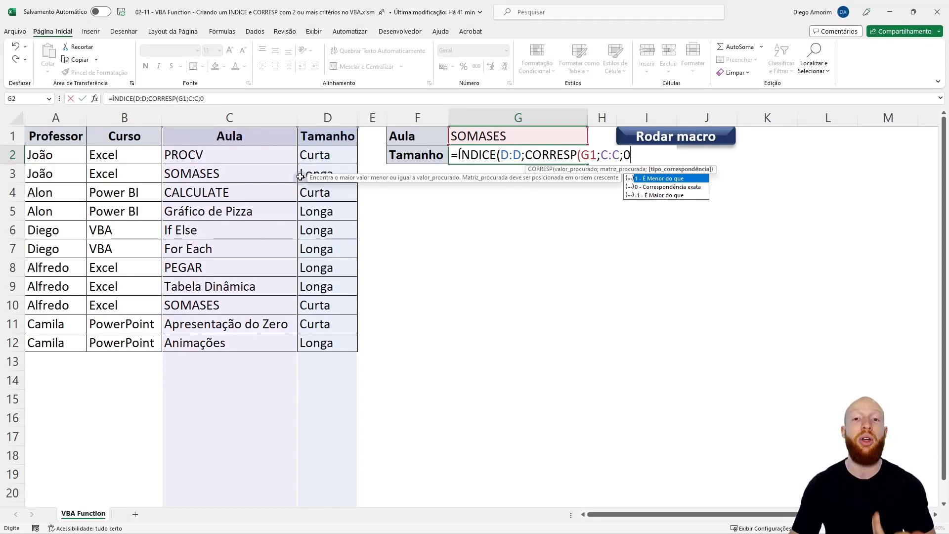
type(")")
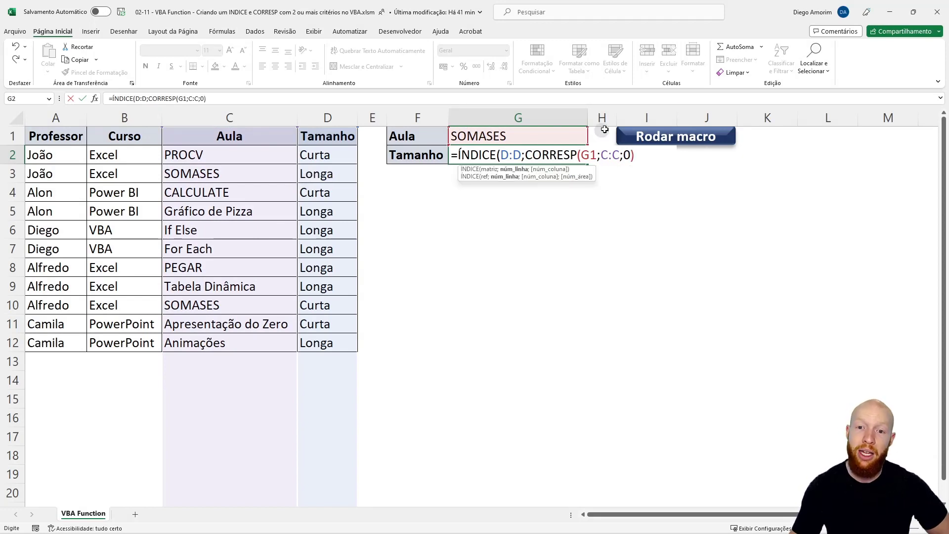
Briefly replace the CORRESP part with 3, restore it, and confirm G2 so it returns Longa
left_click_drag(525, 155, 636, 151)
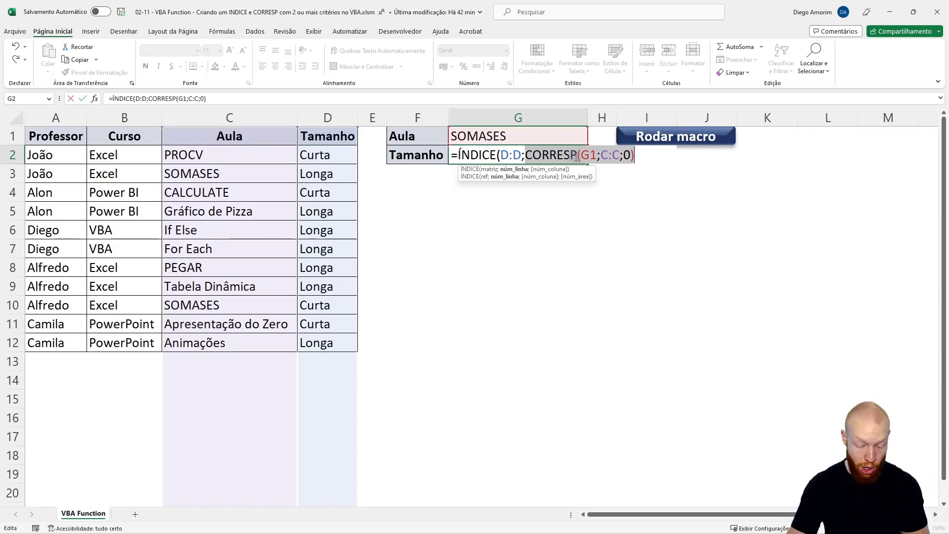
type("3")
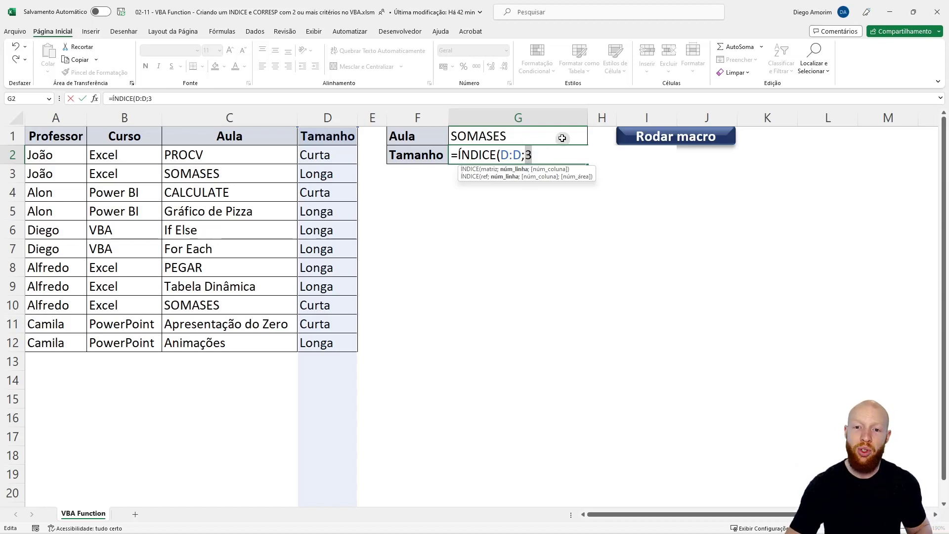
key("ctrl+v")
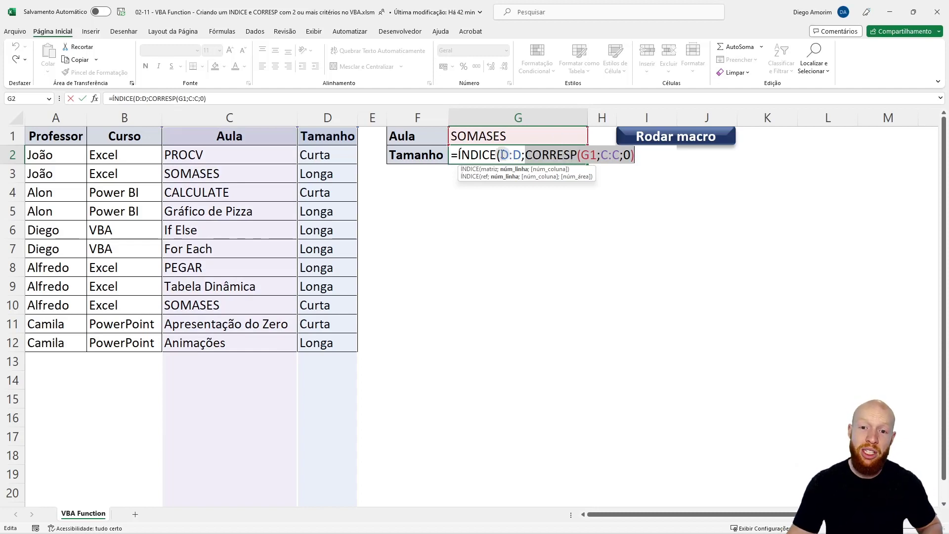
left_click(503, 154)
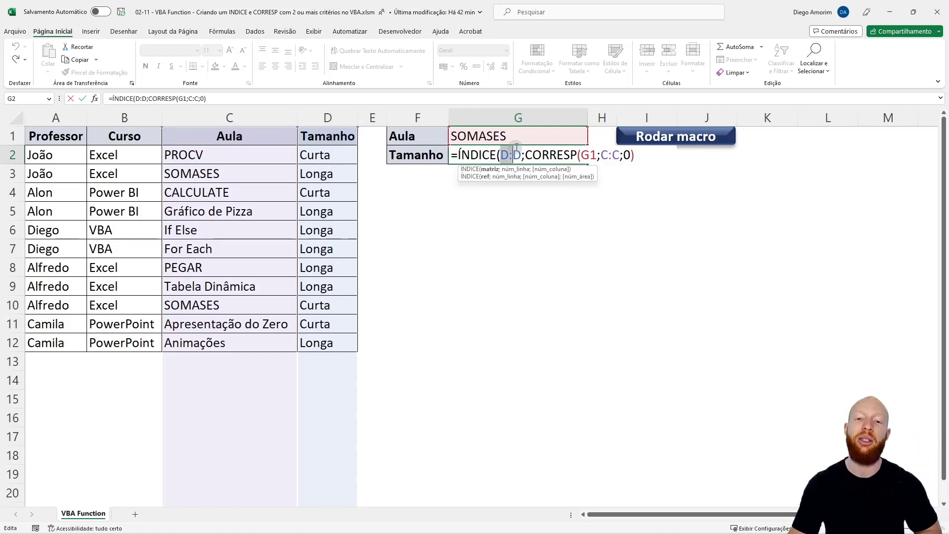
left_click(637, 154)
type(")")
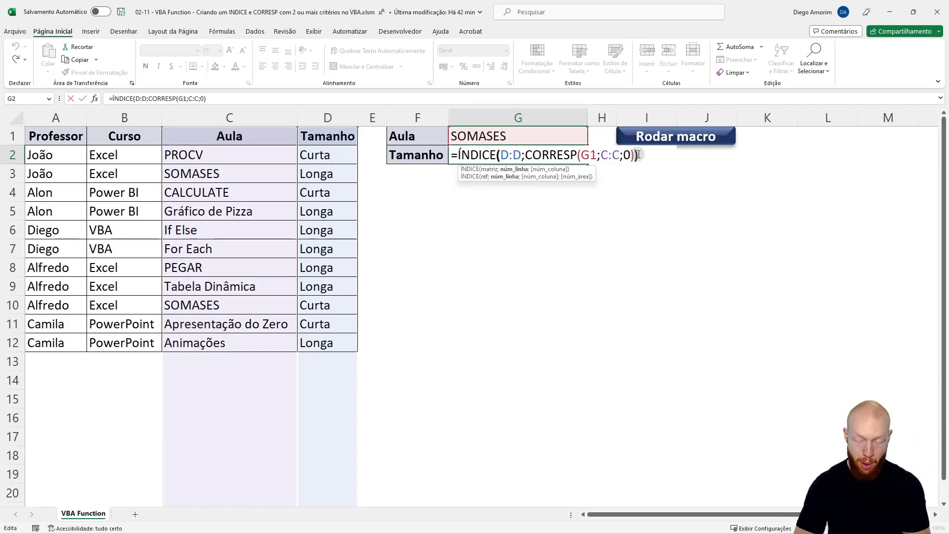
key("Return")
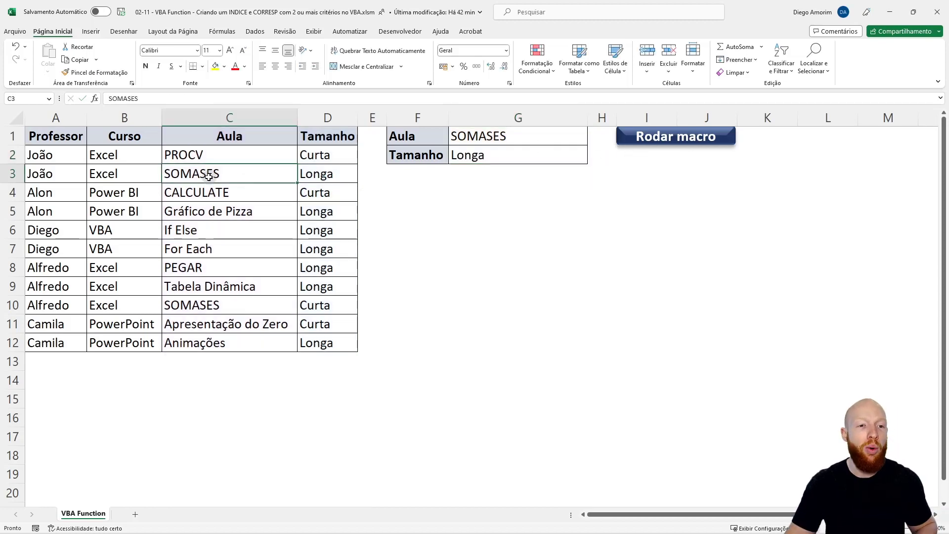
left_click_drag(240, 179, 307, 183)
left_click(240, 151)
key("ctrl+c")
left_click(460, 133)
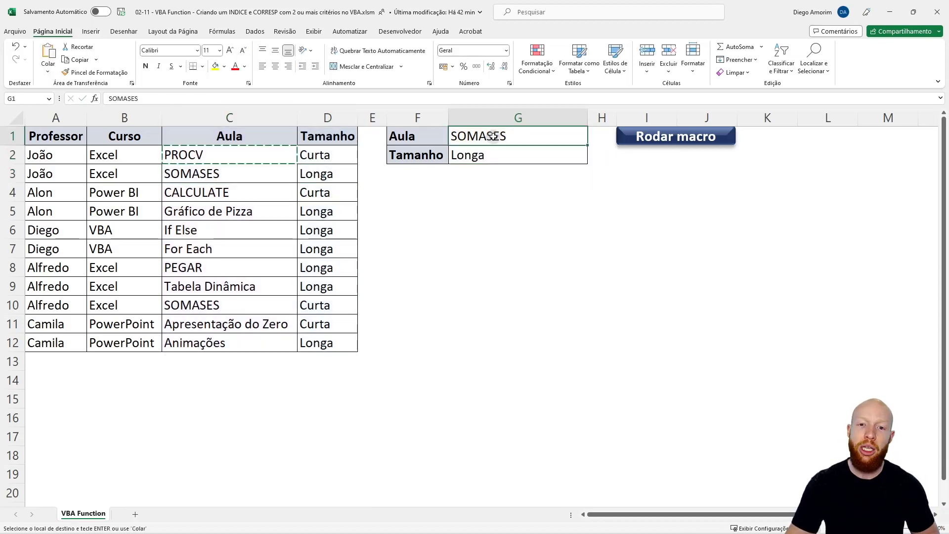
key("ctrl+v")
left_click(271, 192)
key("ctrl+c")
left_click(503, 140)
key("ctrl+v")
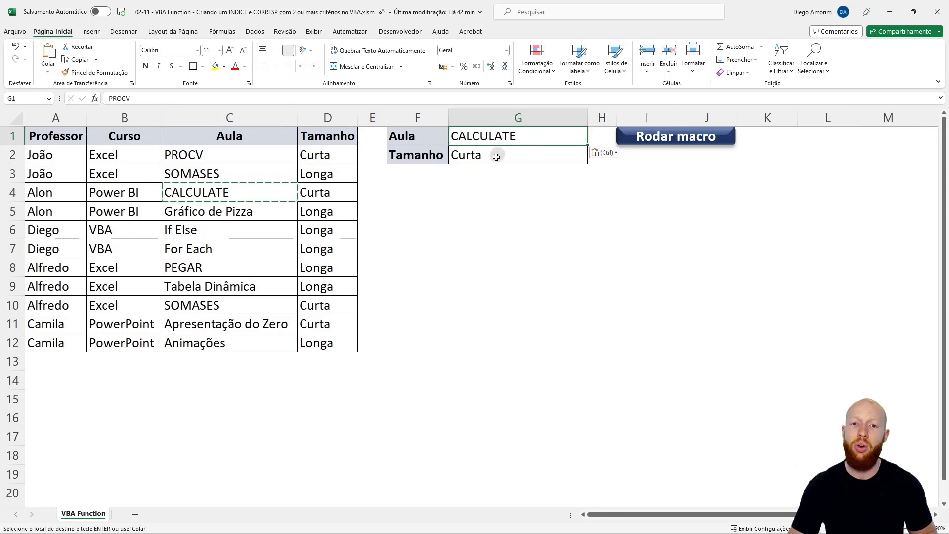
key("ctrl+z")
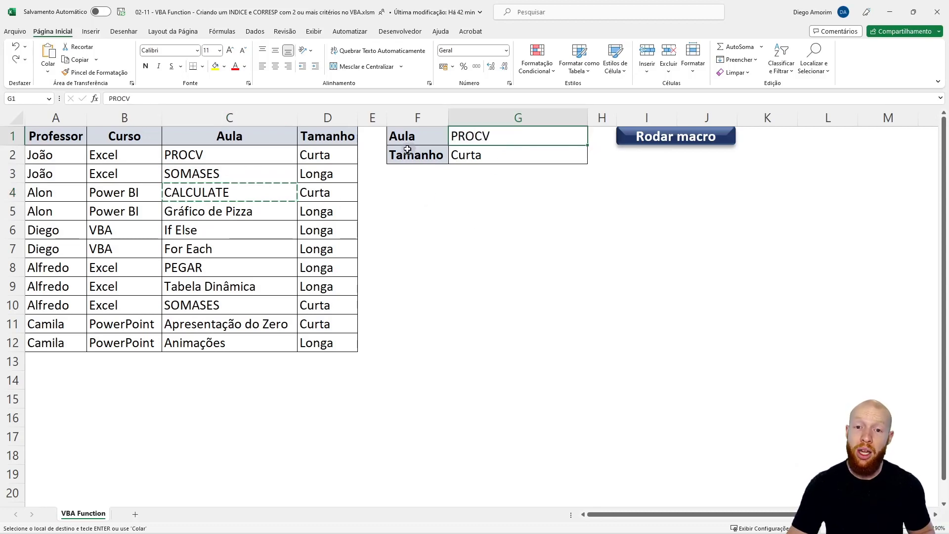
key("ctrl+z")
key("Escape")
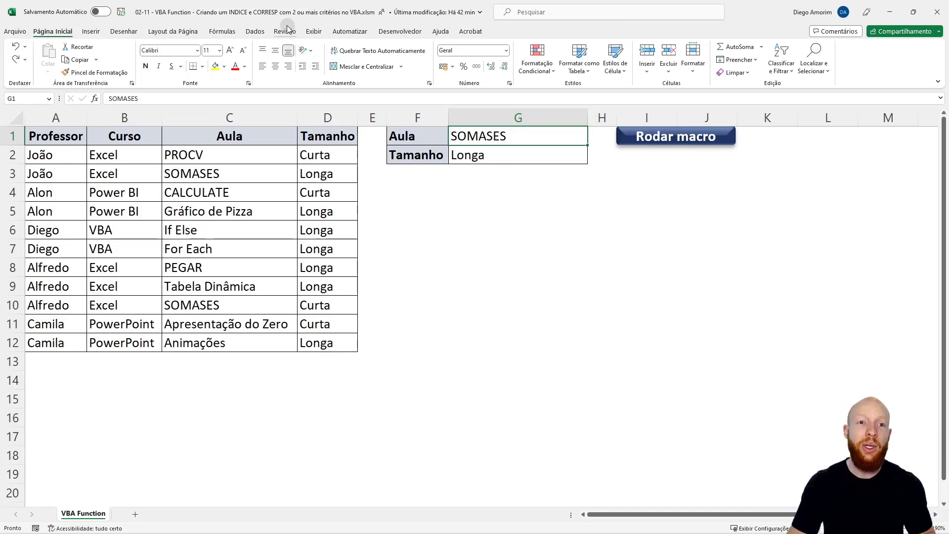
Highlight both SOMASES lesson cells, C3 and C10, in yellow
left_click(484, 154)
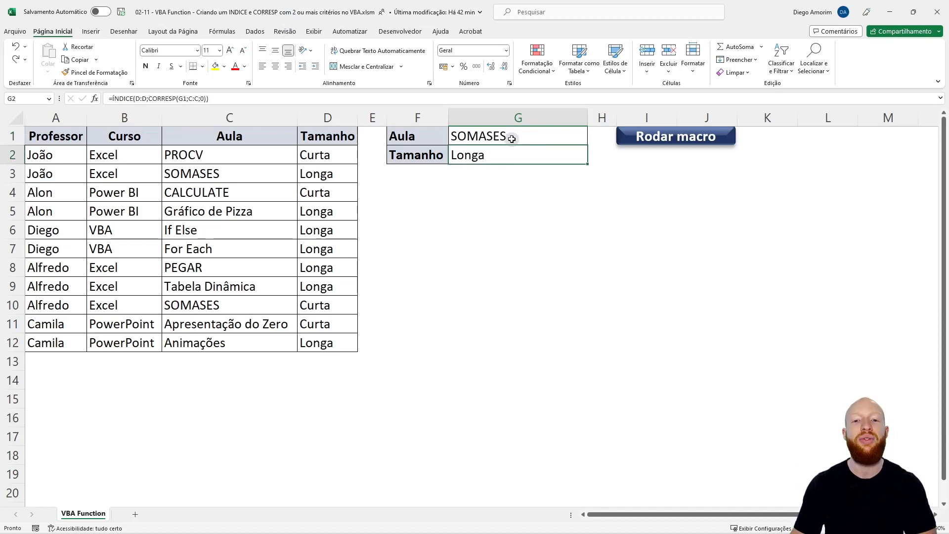
left_click(425, 159)
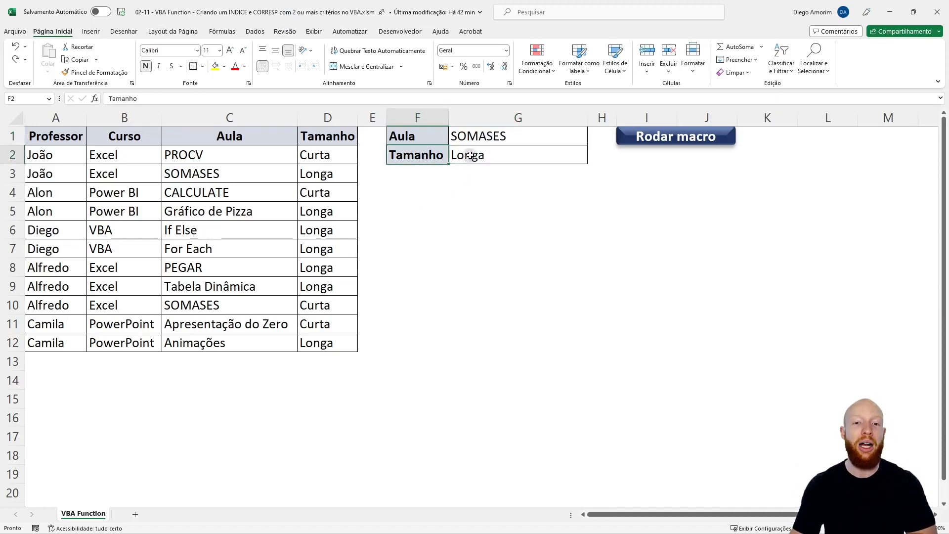
left_click_drag(438, 141, 528, 133)
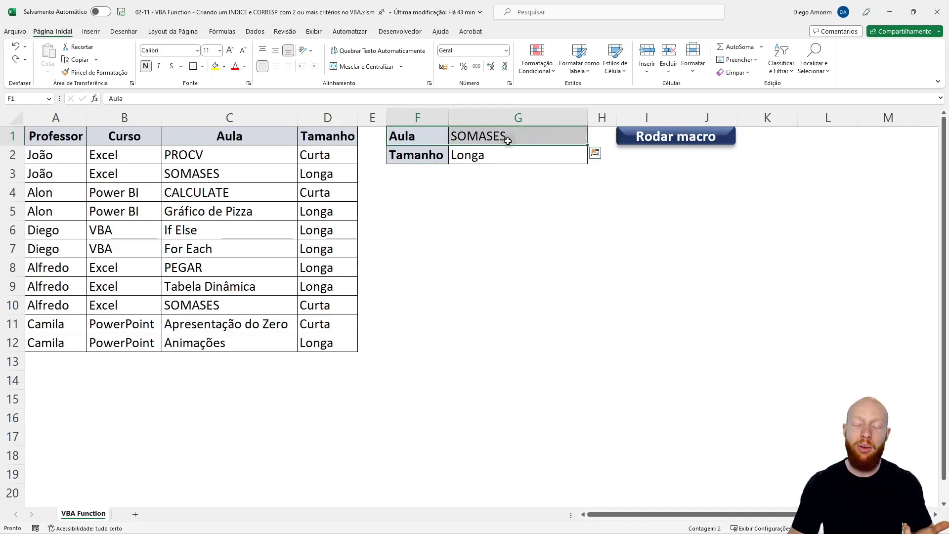
left_click(237, 173)
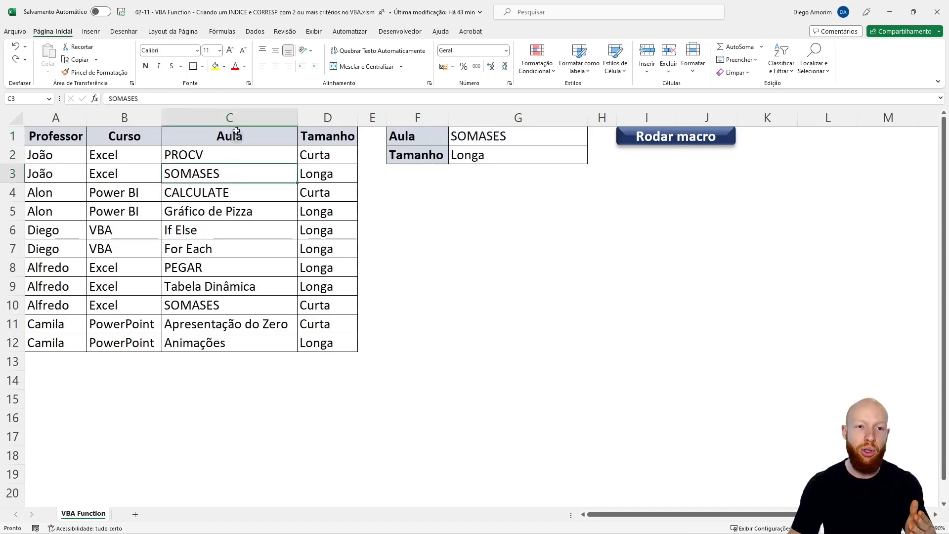
left_click(215, 67)
left_click(223, 304)
left_click(215, 66)
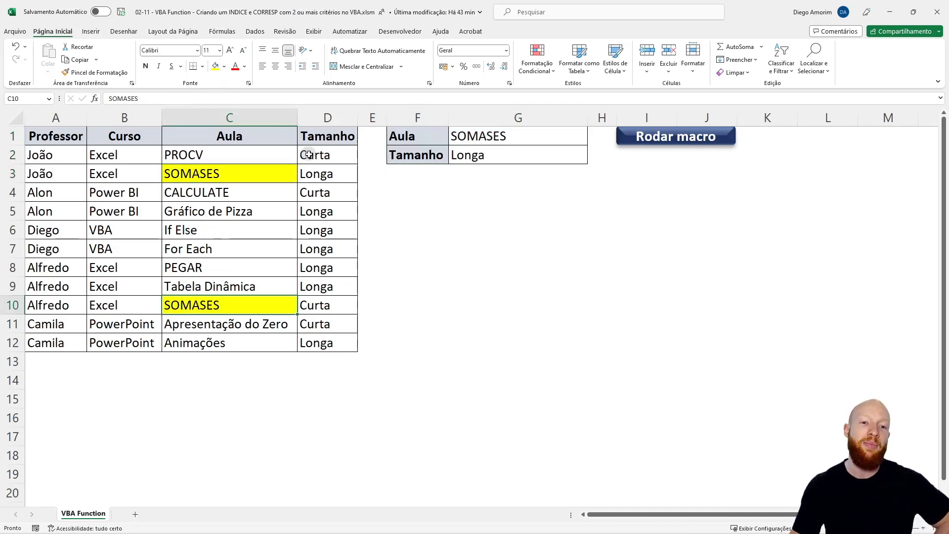
Compare the sizes of the two SOMASES rows and fill João's name in A3 yellow
left_click(320, 170)
left_click(483, 153)
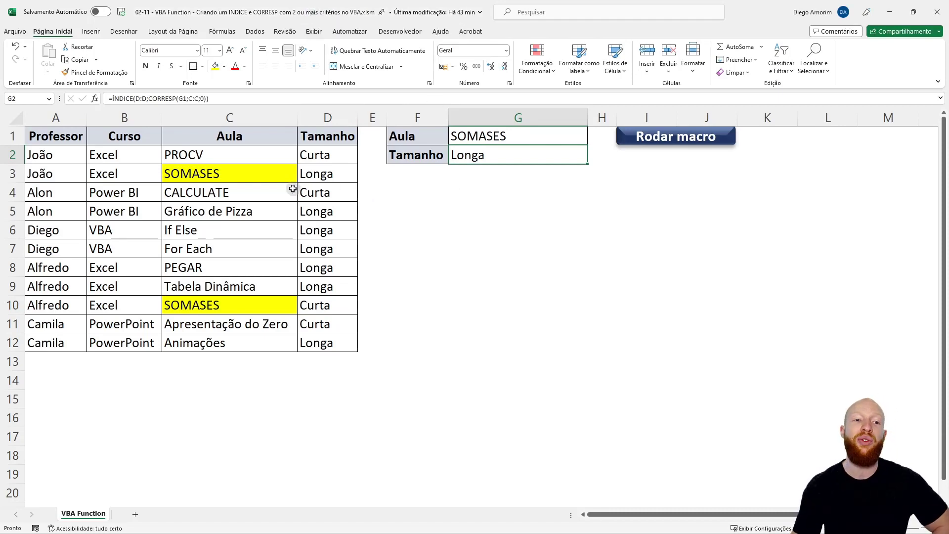
left_click(280, 214)
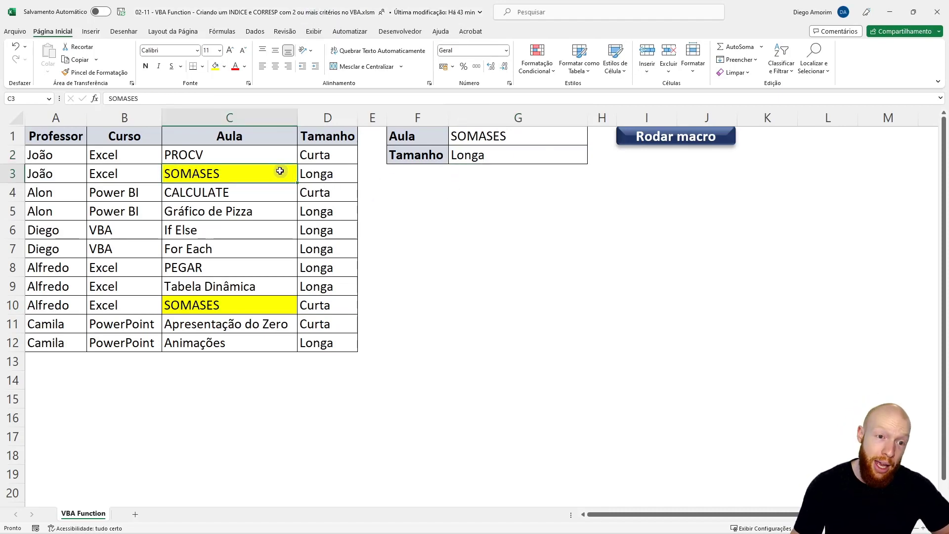
left_click(324, 310)
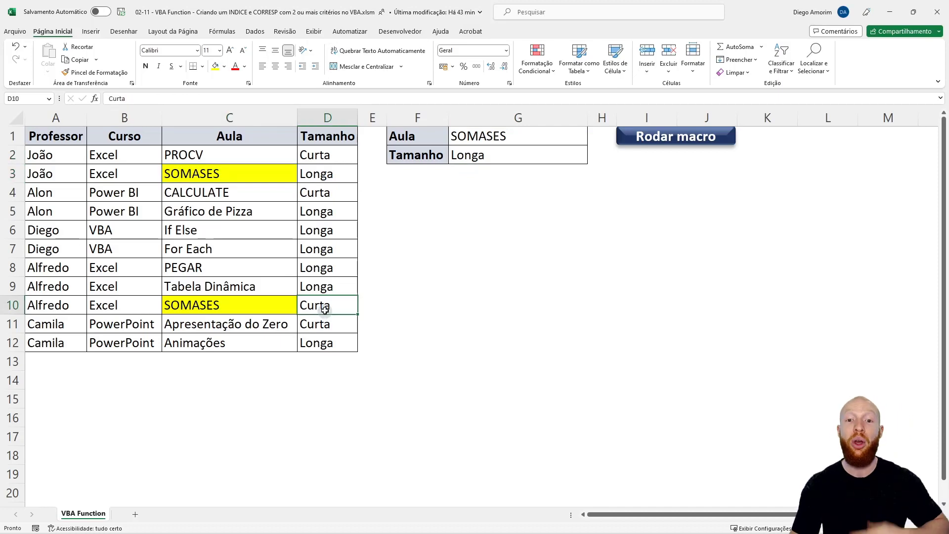
left_click(201, 179)
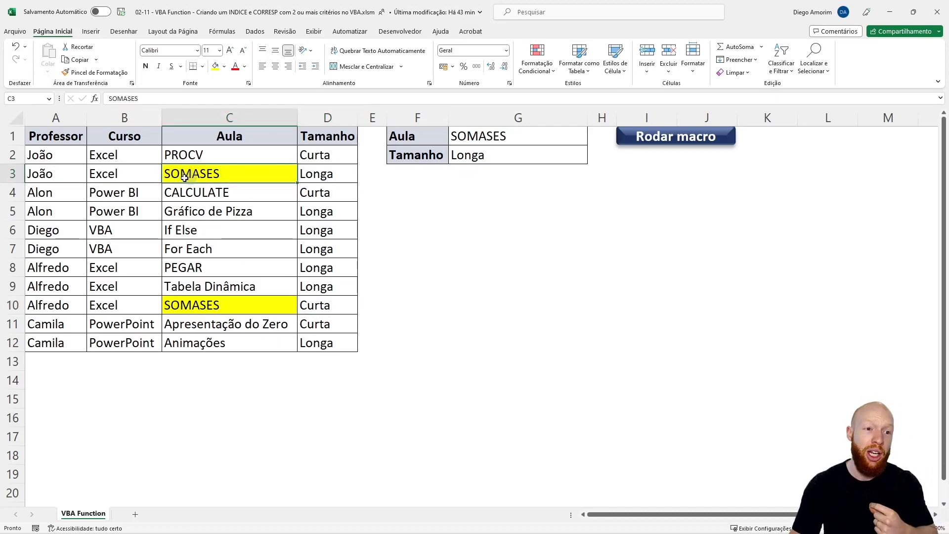
left_click(61, 180)
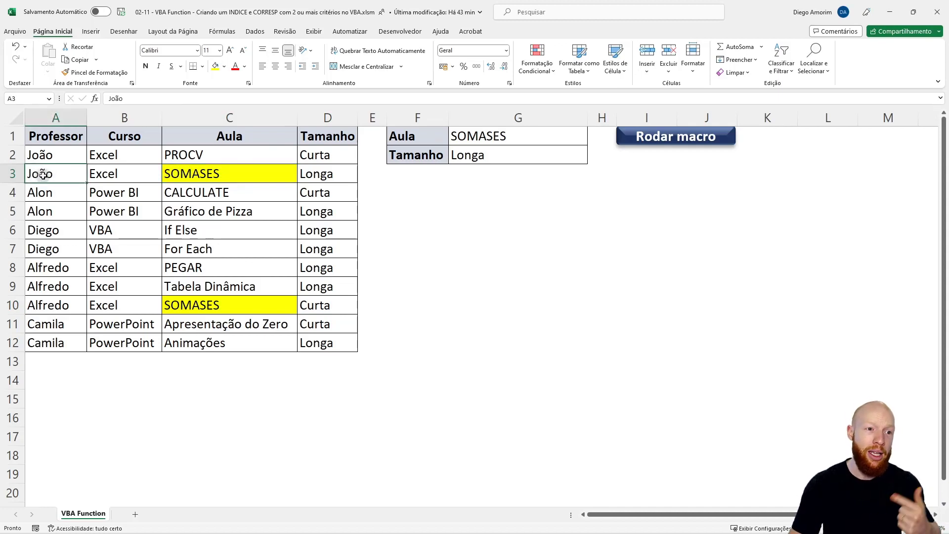
left_click(215, 66)
Review Alfredo's row and the lookup block, ending on empty cell F3 for a new criterion
left_click(62, 308)
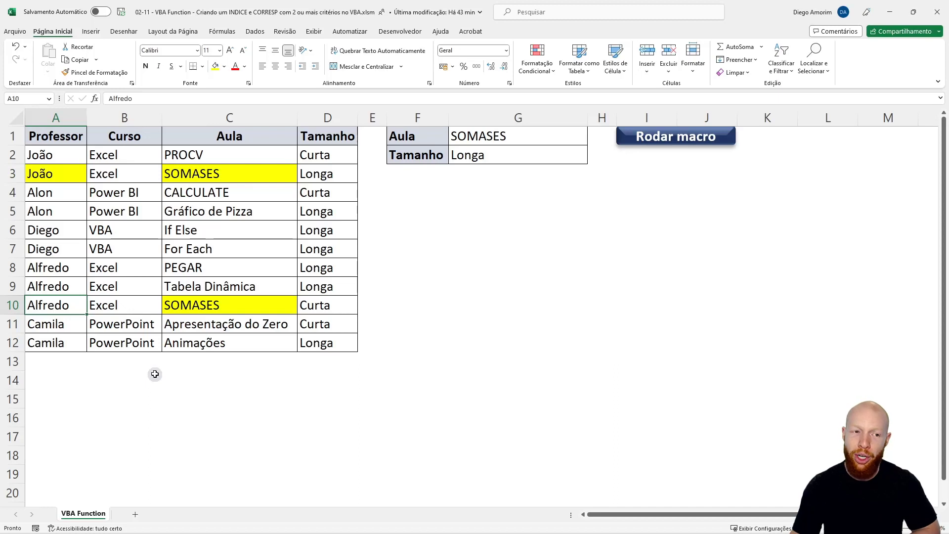
left_click(426, 171)
left_click(478, 138)
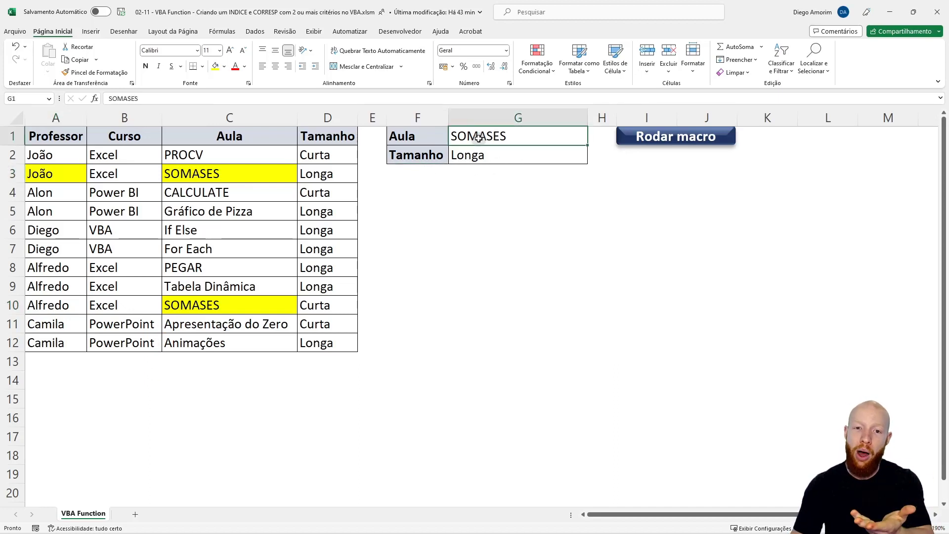
left_click(425, 175)
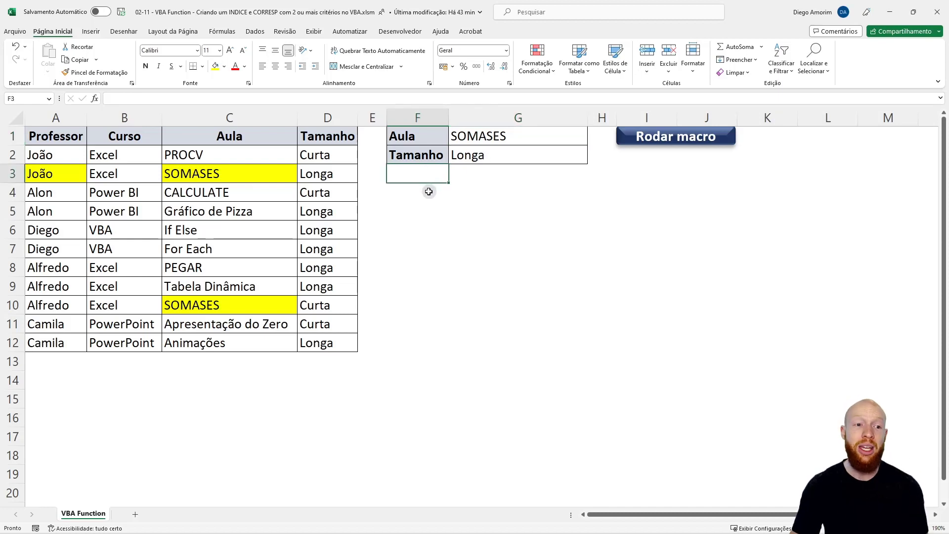
Fill the Tamanho row down into row 3, relabel F3 as Professor, and enter João in G3
key("Up")
key("shift+Right")
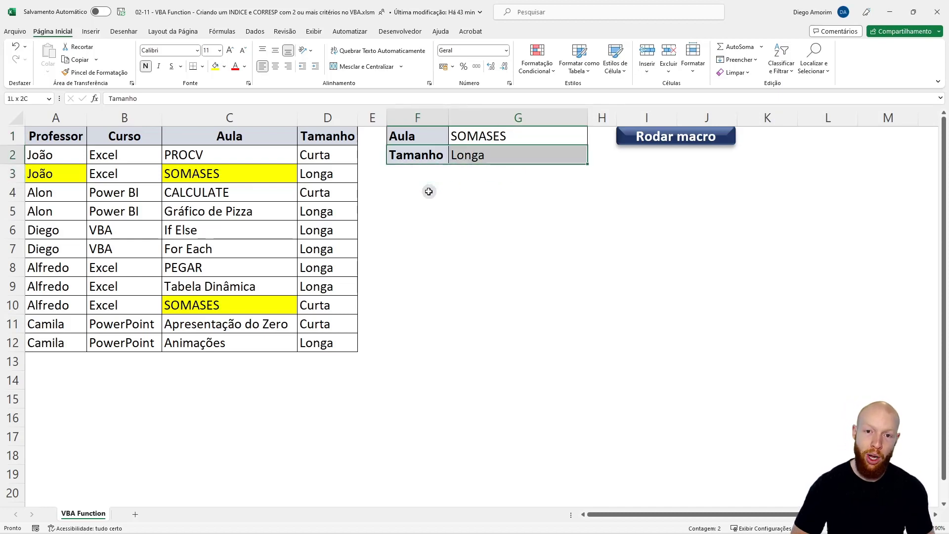
key("shift+Down")
key("ctrl+d")
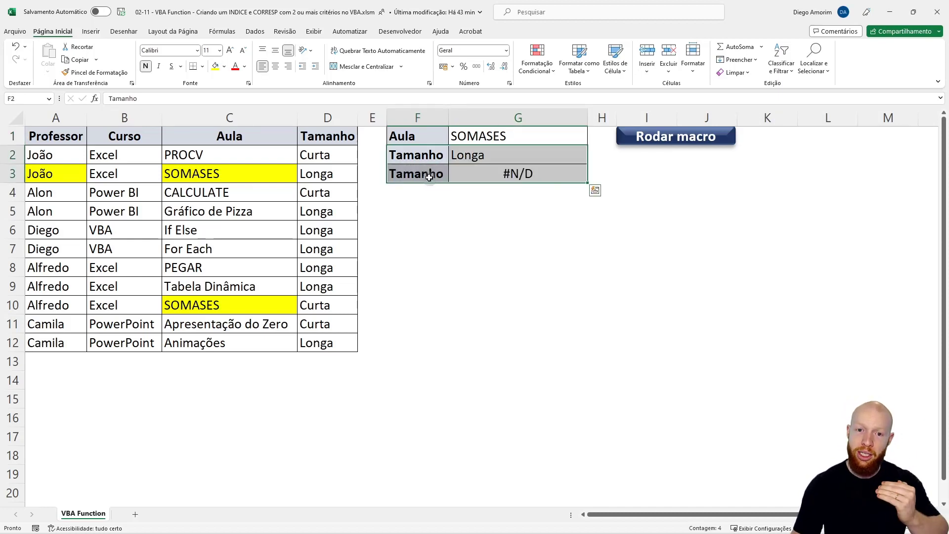
left_click(430, 176)
type("pR")
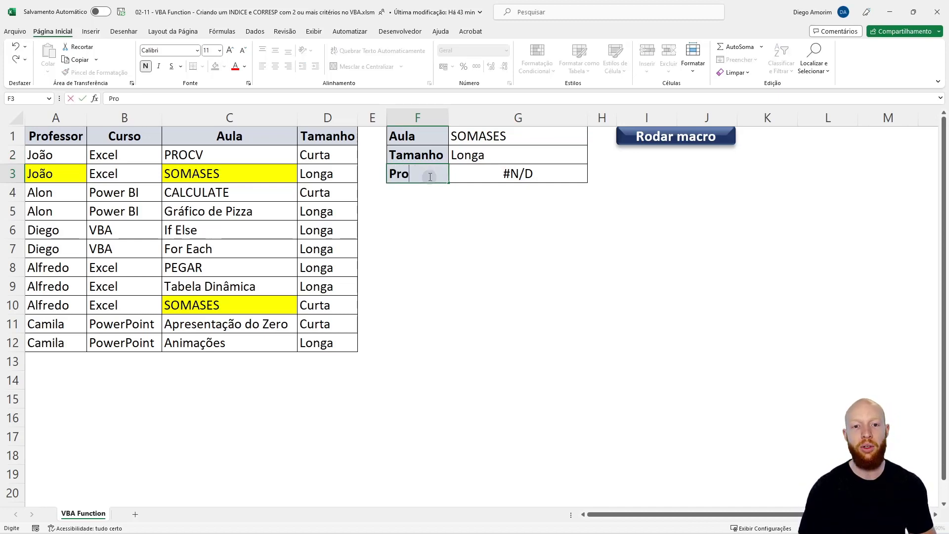
type("sor")
key("Tab")
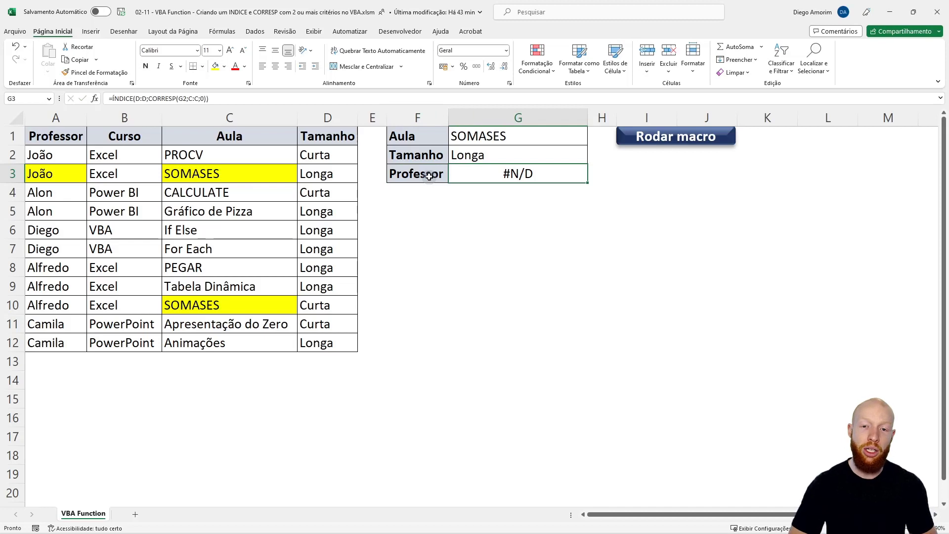
type("João")
key("Tab")
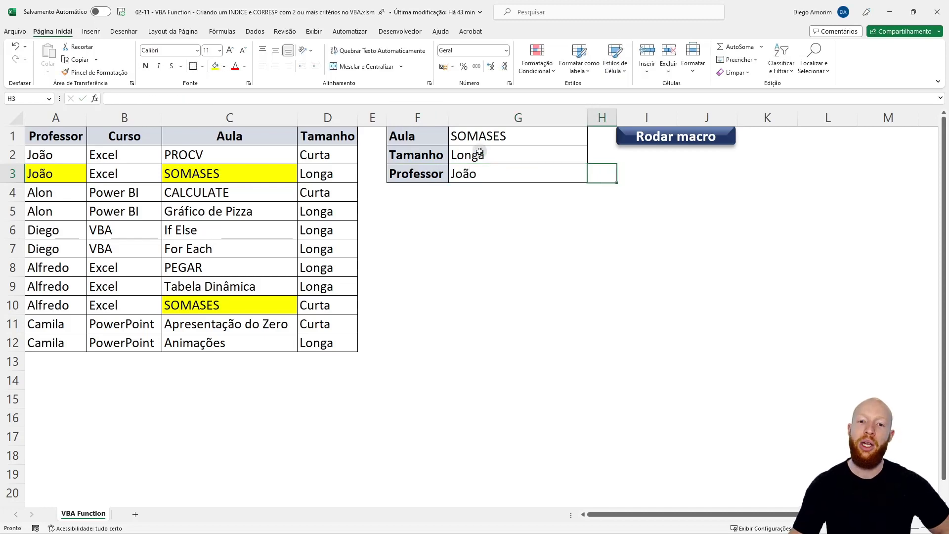
Recommit the G2 lookup formula unchanged, then drag column E's border wider
left_click(479, 152)
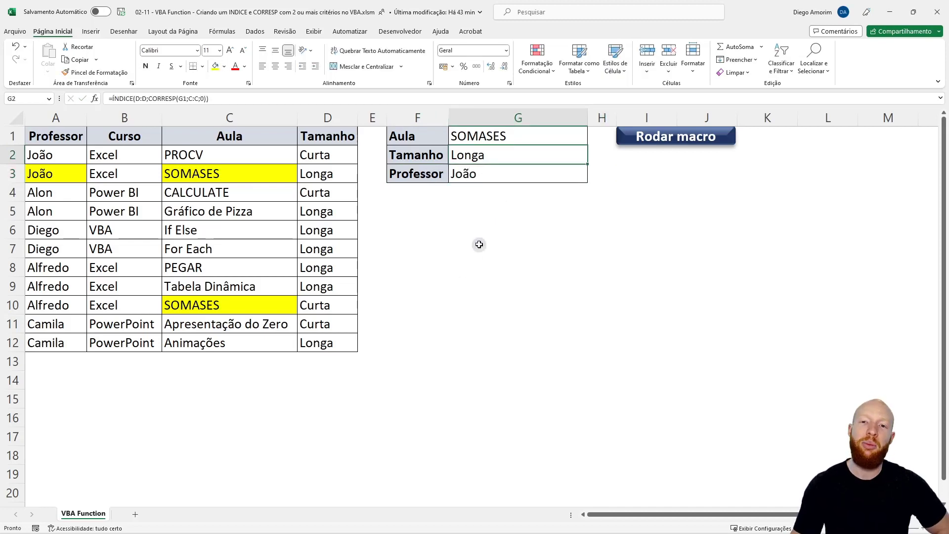
key("F2")
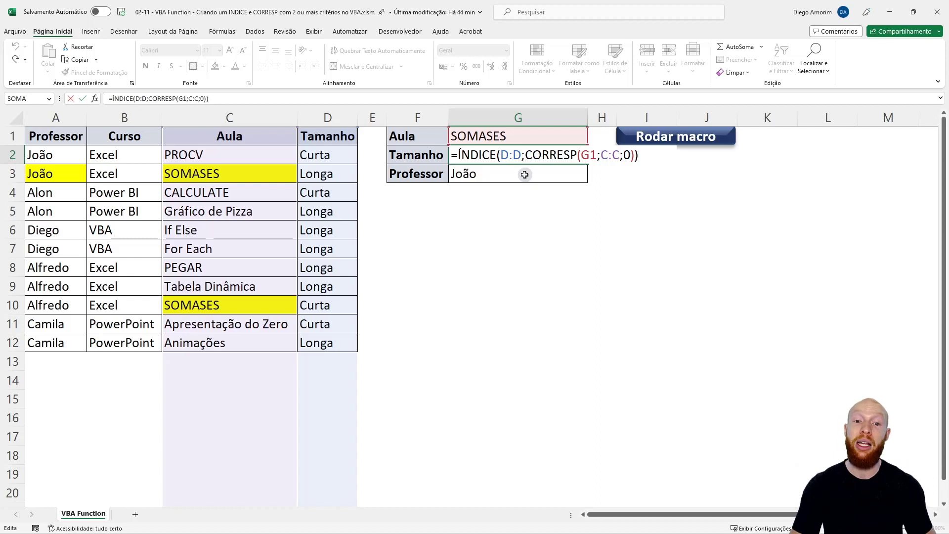
key("ctrl+Return")
left_click(505, 174)
left_click(490, 136, "ctrl")
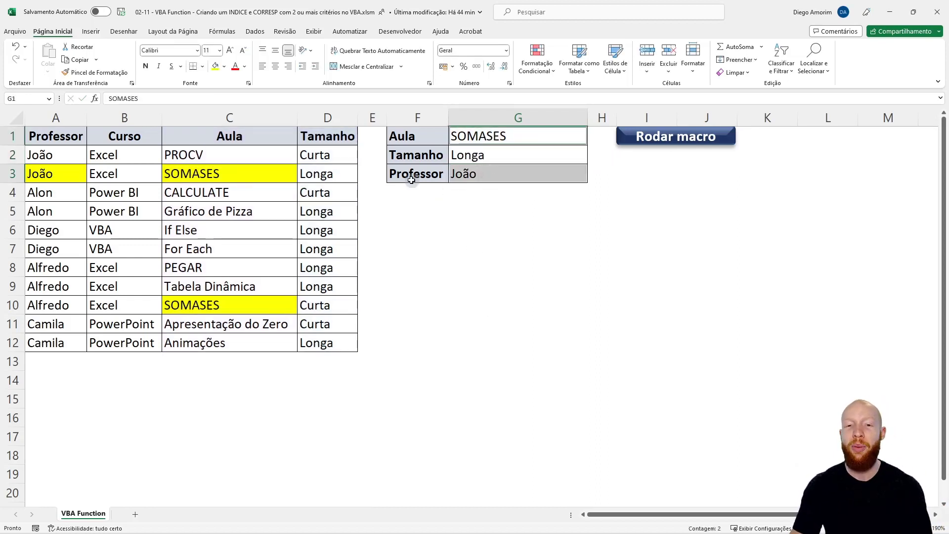
left_click_drag(387, 117, 415, 118)
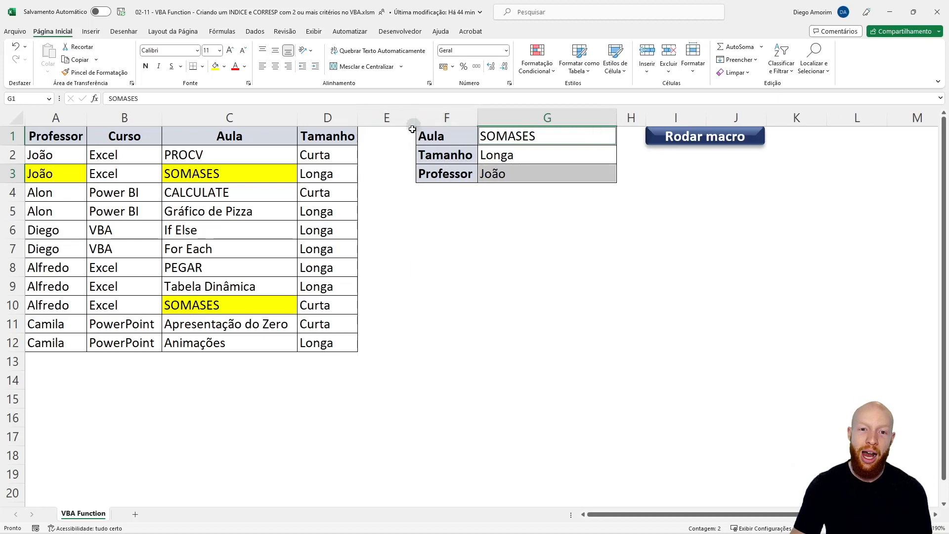
Enter the helper formula =A2&C2 in E2 and auto-fit column E
left_click(382, 149)
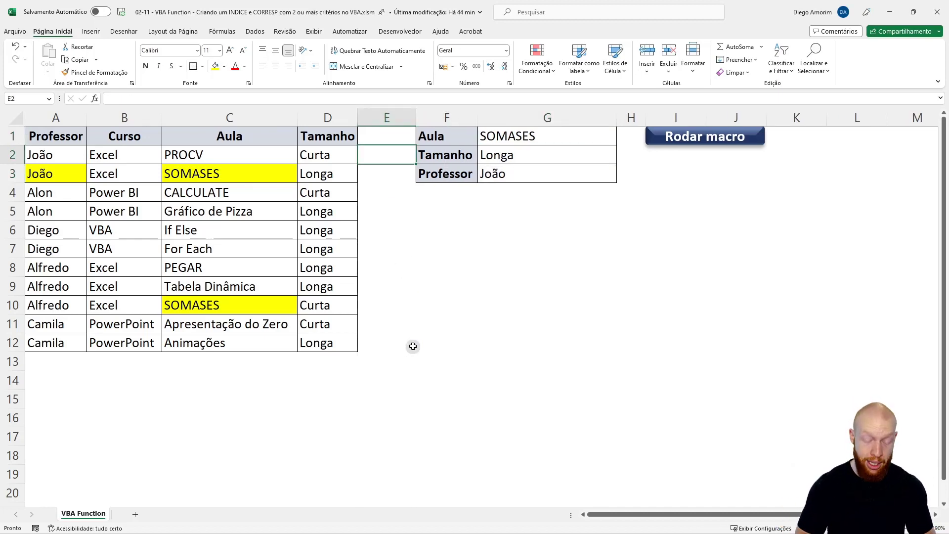
type("=")
left_click(43, 153)
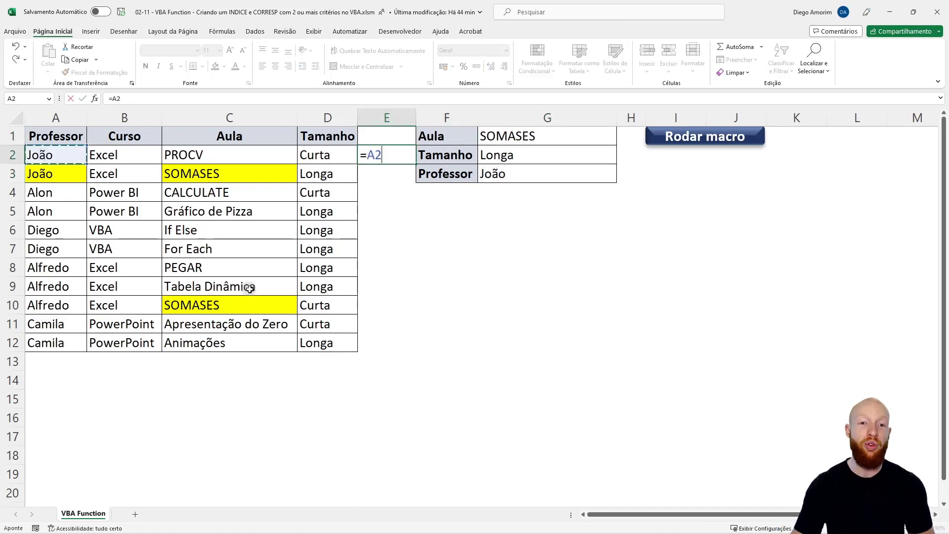
type("&")
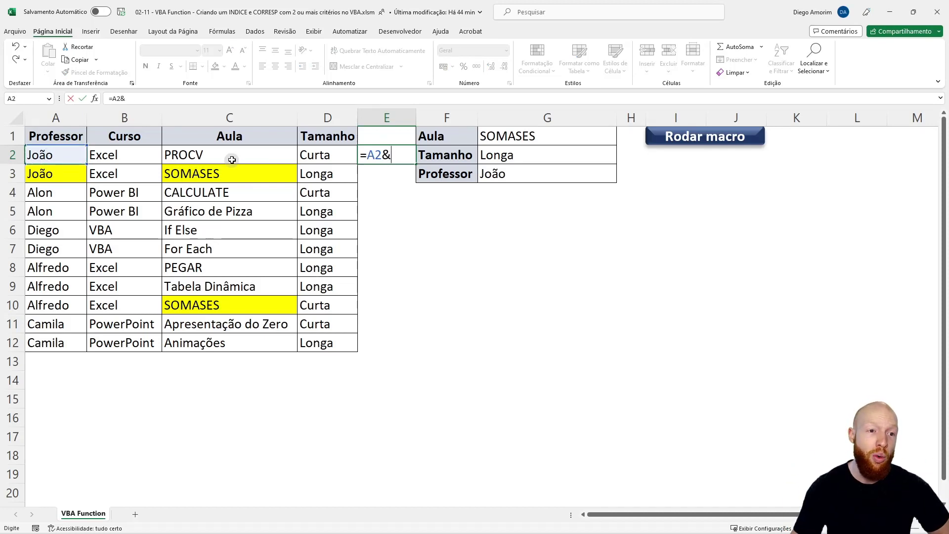
left_click(232, 159)
key("Return")
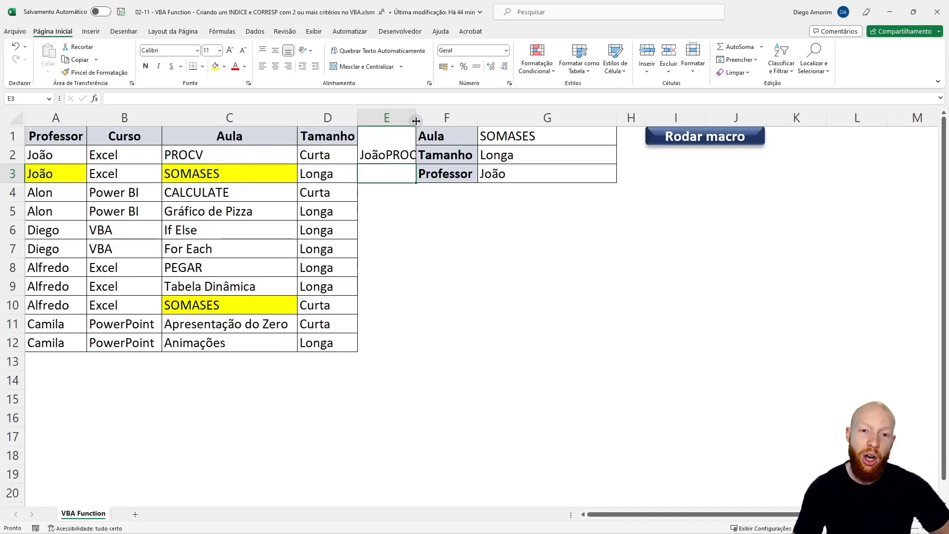
double_click(416, 121)
Fill the =A2&C2 formula down to row 12 and auto-fit column E to the joined texts
left_click(408, 154)
double_click(431, 164)
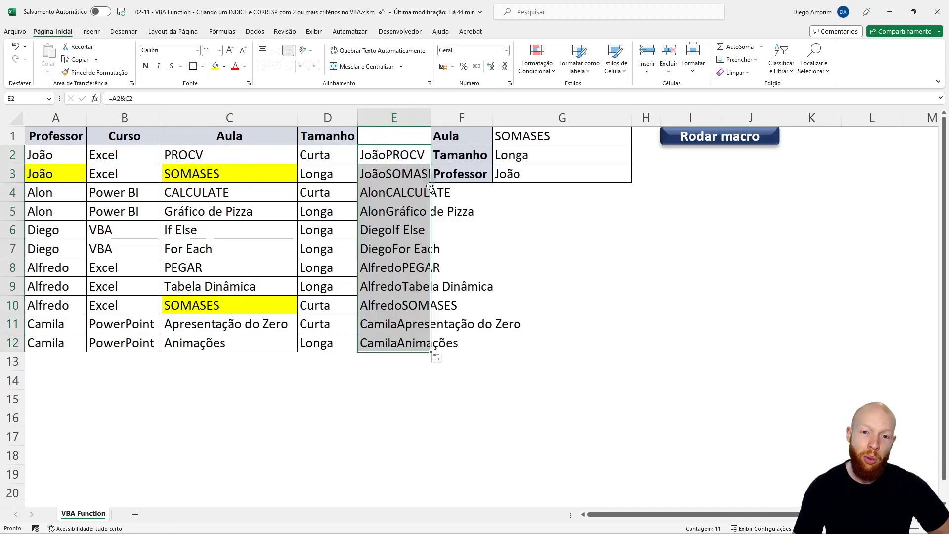
double_click(431, 112)
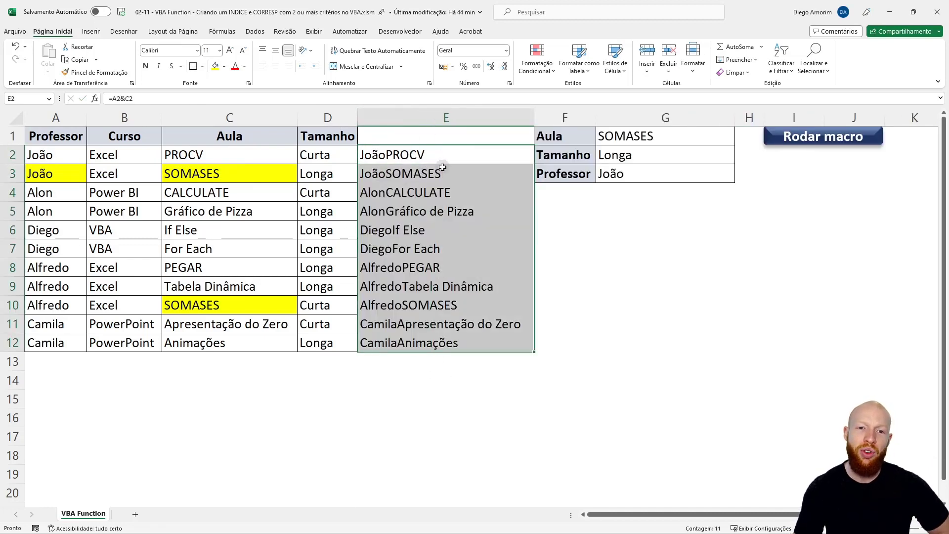
left_click(451, 196)
left_click(435, 214)
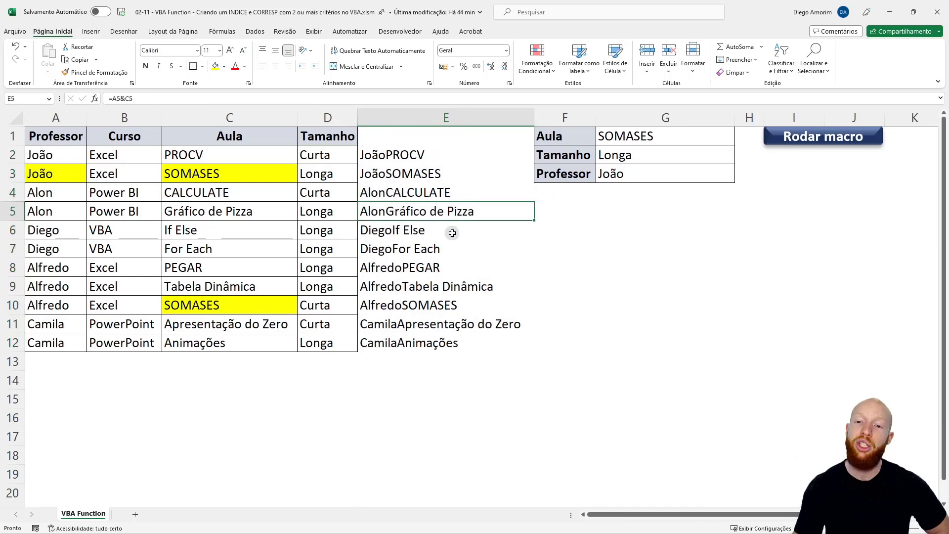
left_click(647, 157)
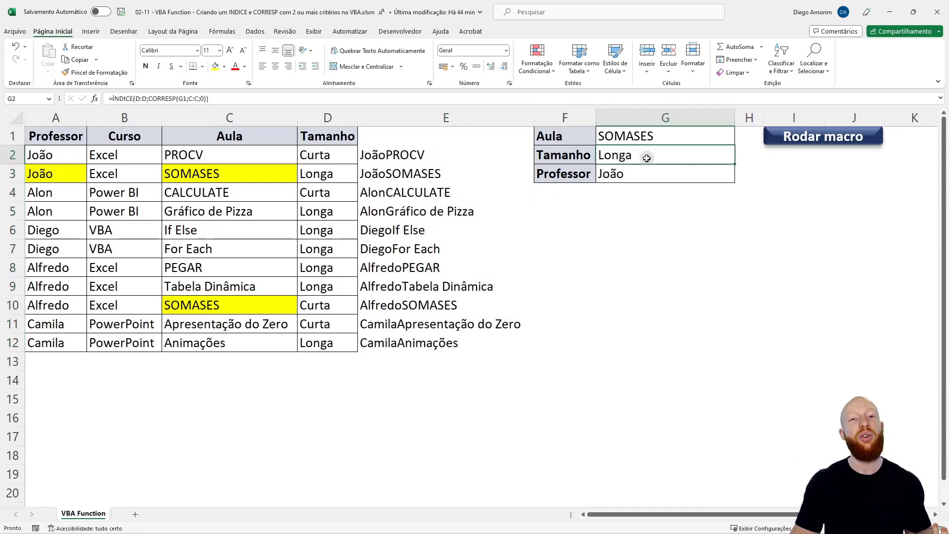
Change the G2 formula to =ÍNDICE(D:D;CORRESP(G3&G1;E:E;0))
key("F2")
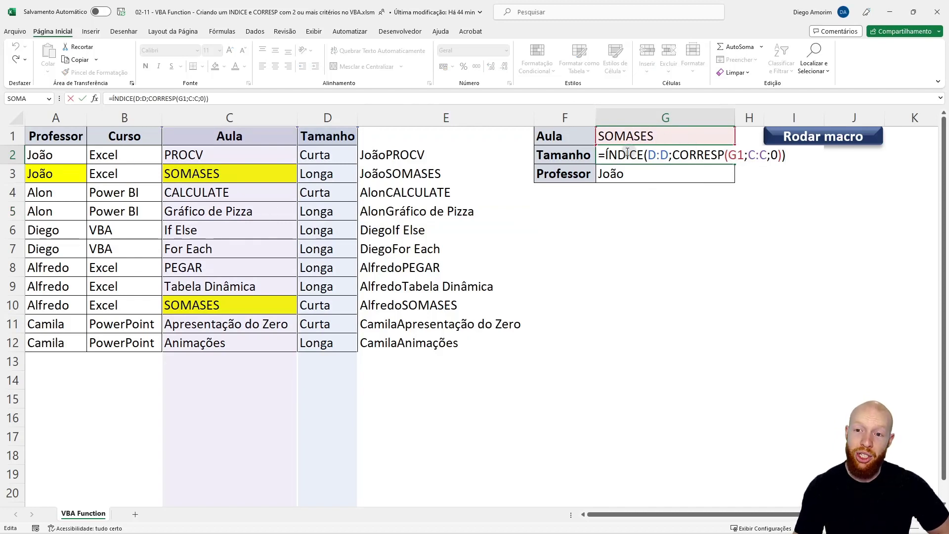
left_click(731, 154)
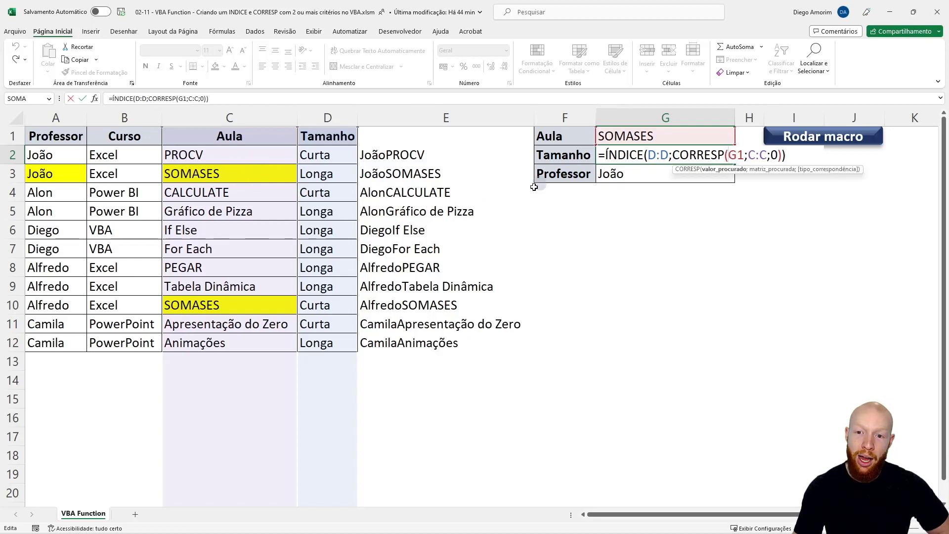
left_click(613, 179)
type("&G")
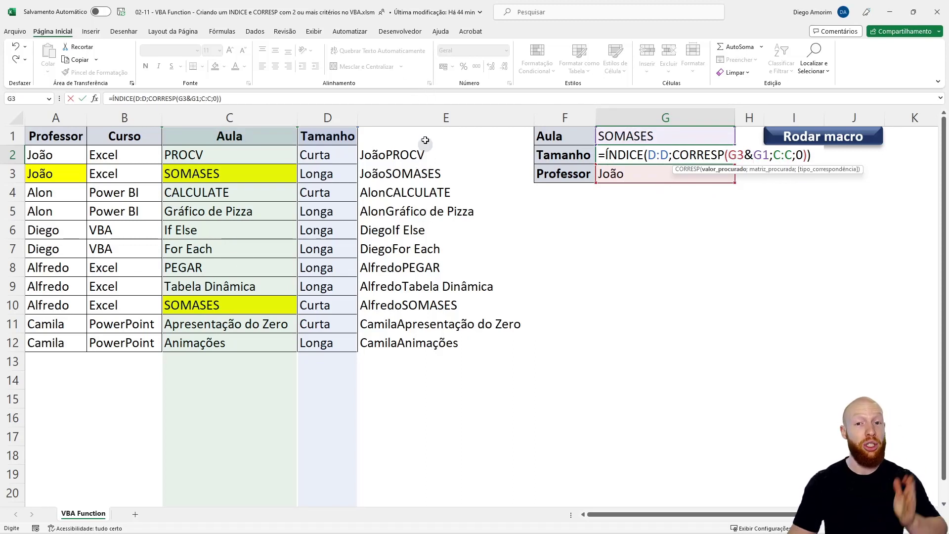
left_click_drag(772, 157, 792, 158)
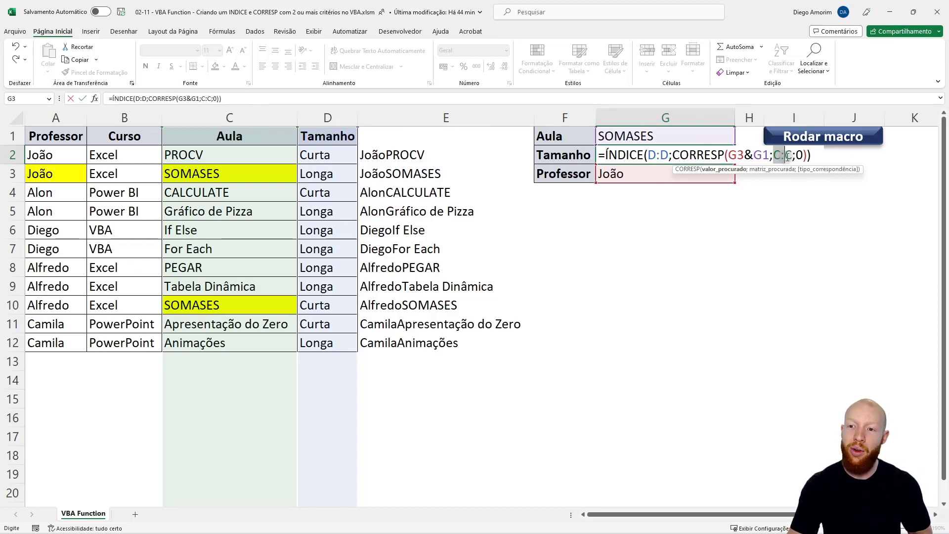
left_click(446, 117)
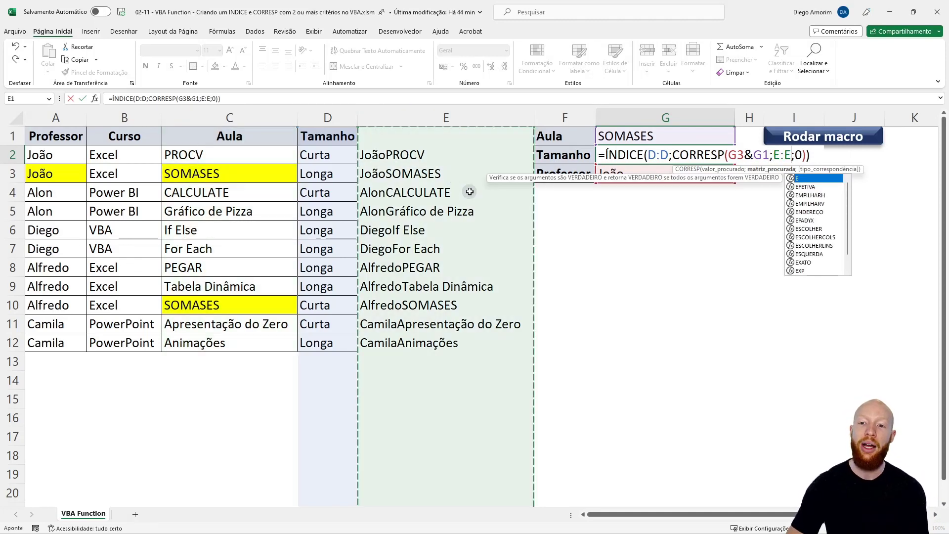
key("Return")
key("Up")
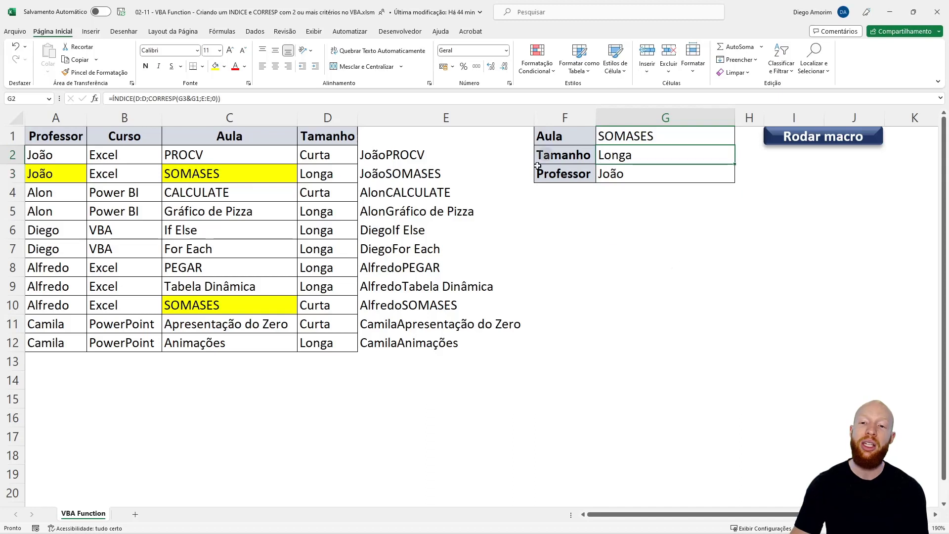
Enter Alfredo as the Professor in G3, so Tamanho returns Curta
left_click(669, 182)
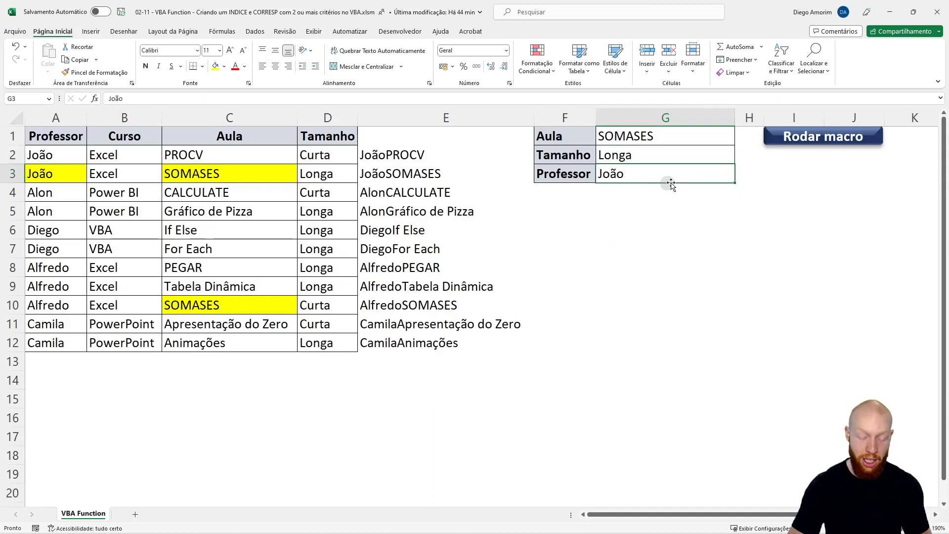
type("Alfredo")
key("Return")
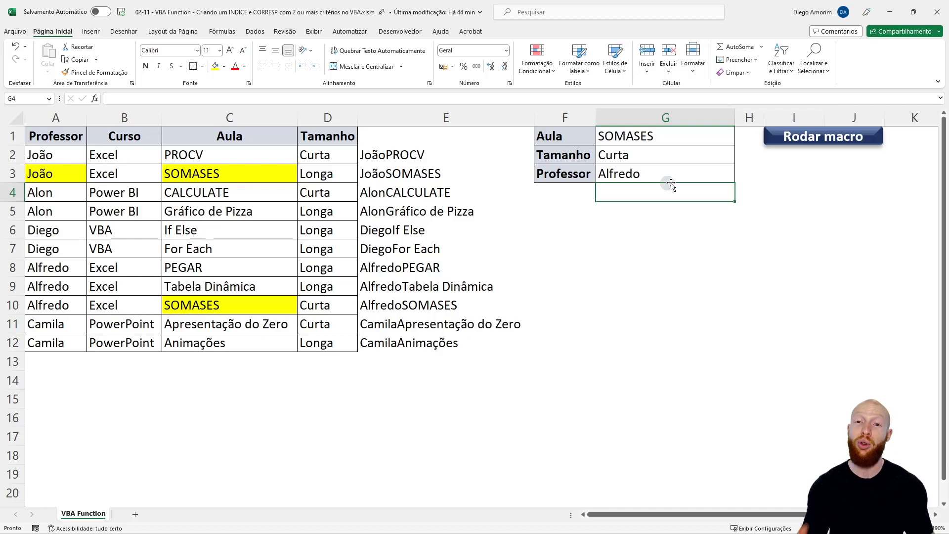
left_click(445, 118)
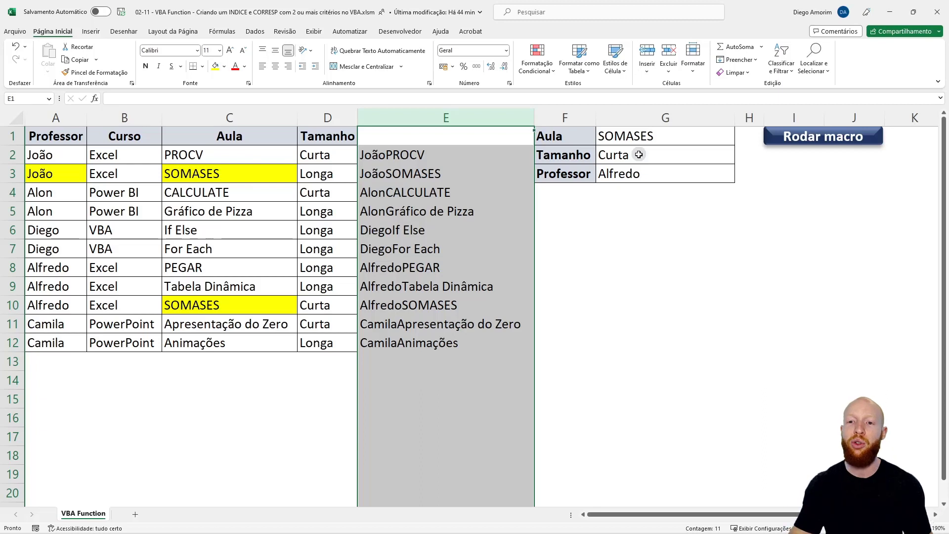
left_click(630, 197)
type("=I")
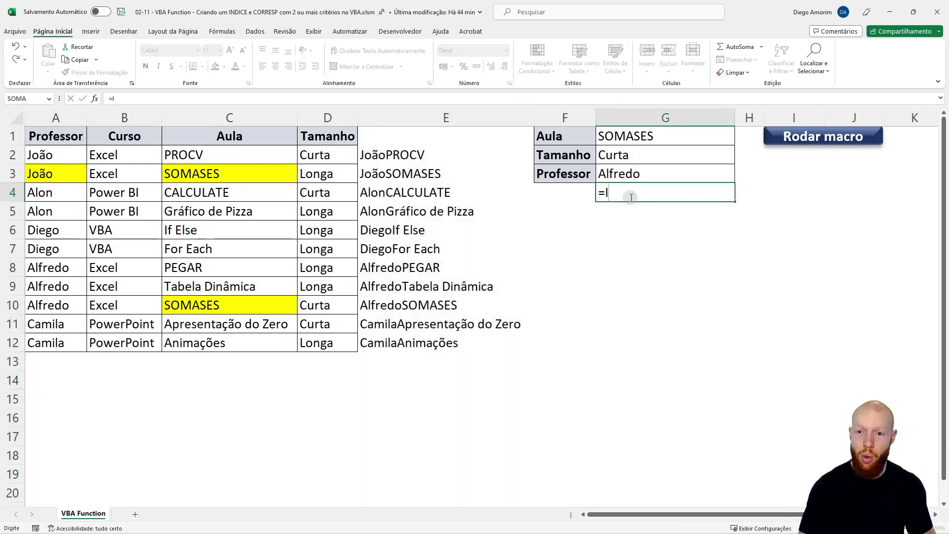
type("NDICECORRESP2")
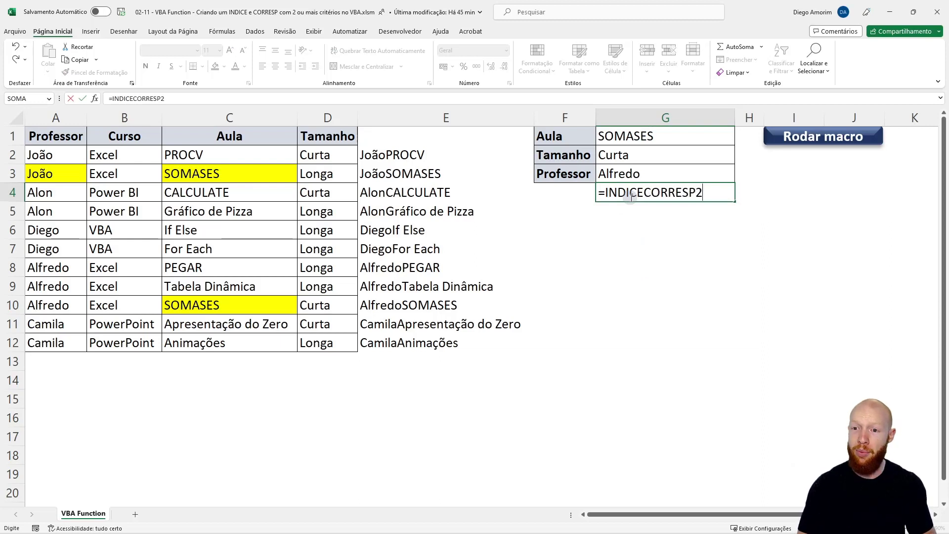
type("CI")
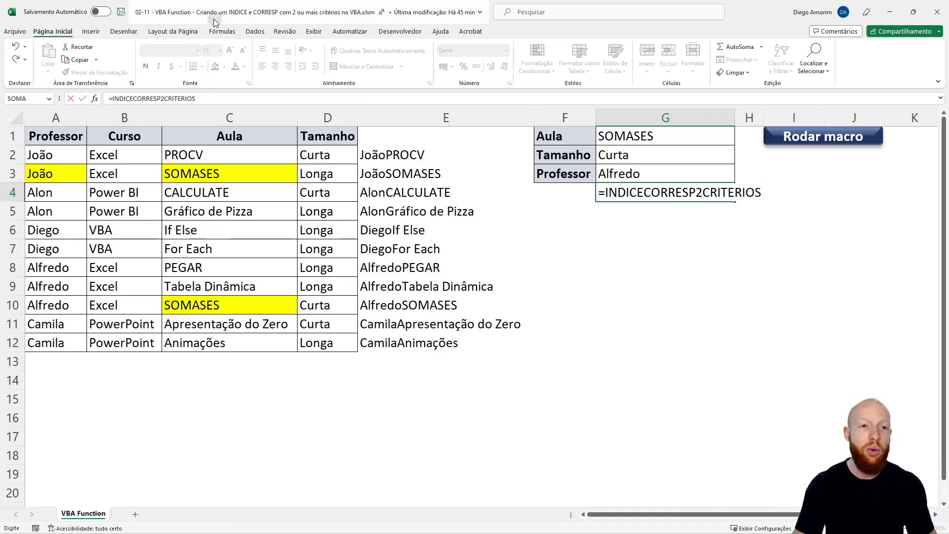
mouse_move(260, 12)
key("Escape")
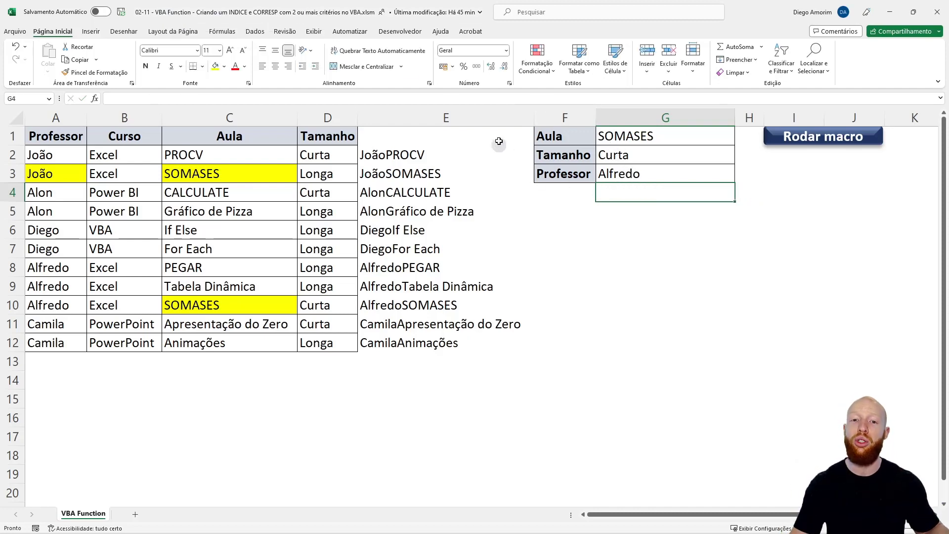
left_click(476, 115)
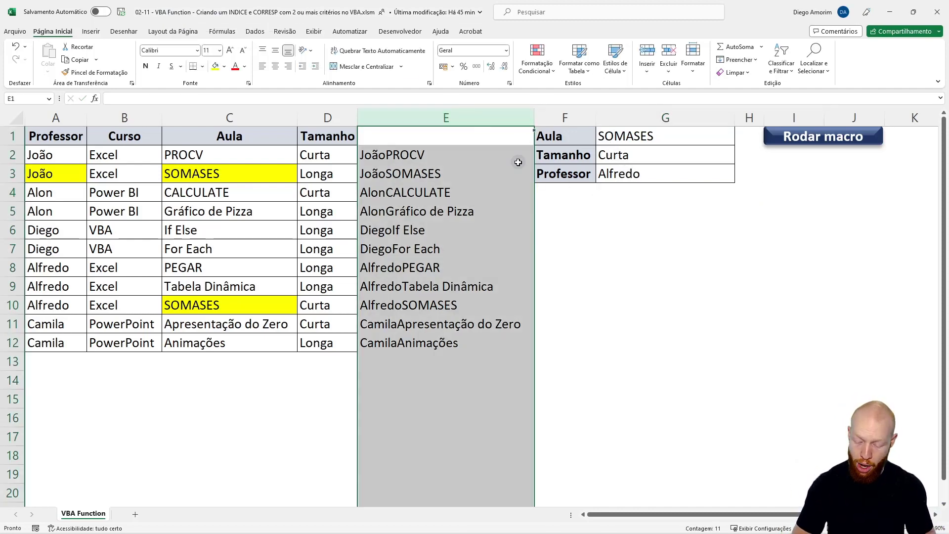
Clear and narrow helper column E, and empty the Tamanho and Professor values in G2:G3
key("Delete")
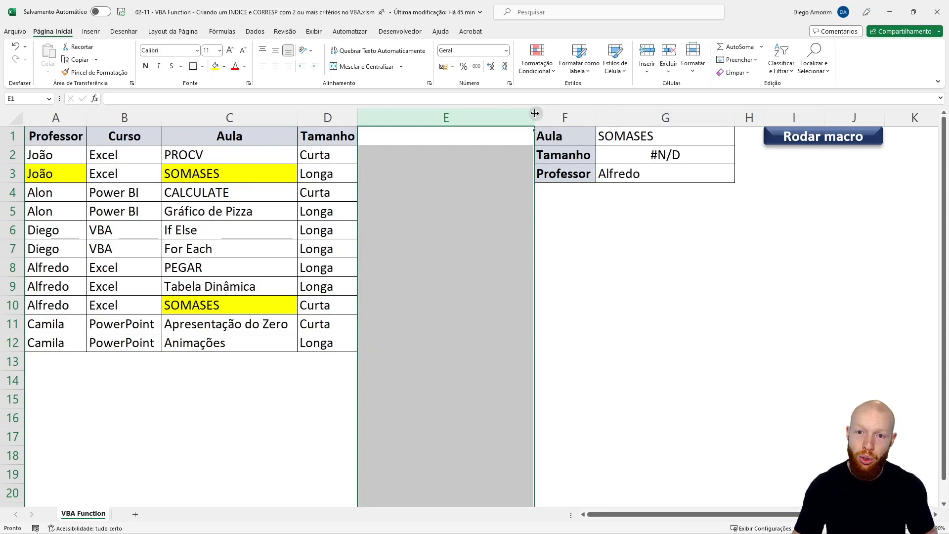
left_click_drag(534, 114, 475, 113)
left_click_drag(587, 158, 604, 173)
key("Delete")
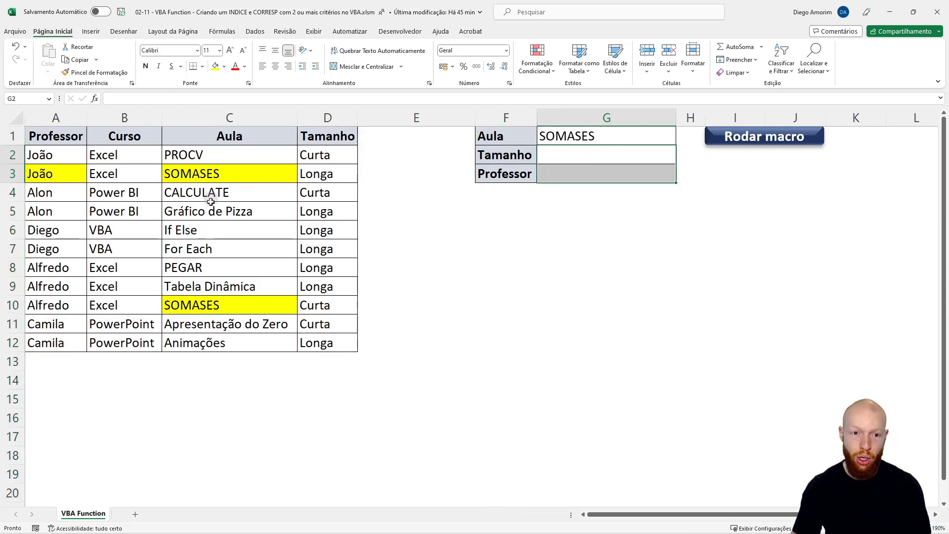
Remove the yellow fill from A3, C3 and C10, and narrow column E to about 58 pixels
left_click(71, 165)
left_click(218, 173, "ctrl")
left_click(217, 309, "ctrl")
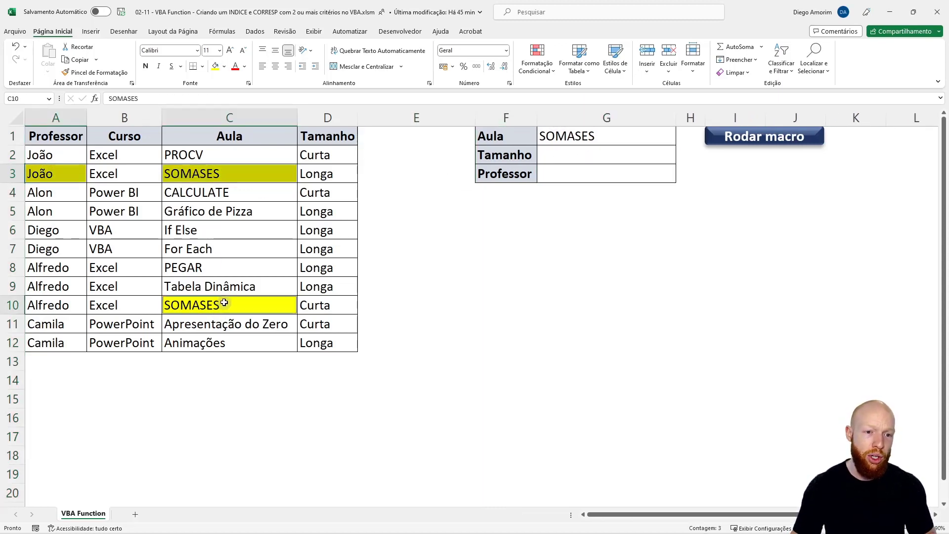
left_click(224, 66)
left_click(255, 176)
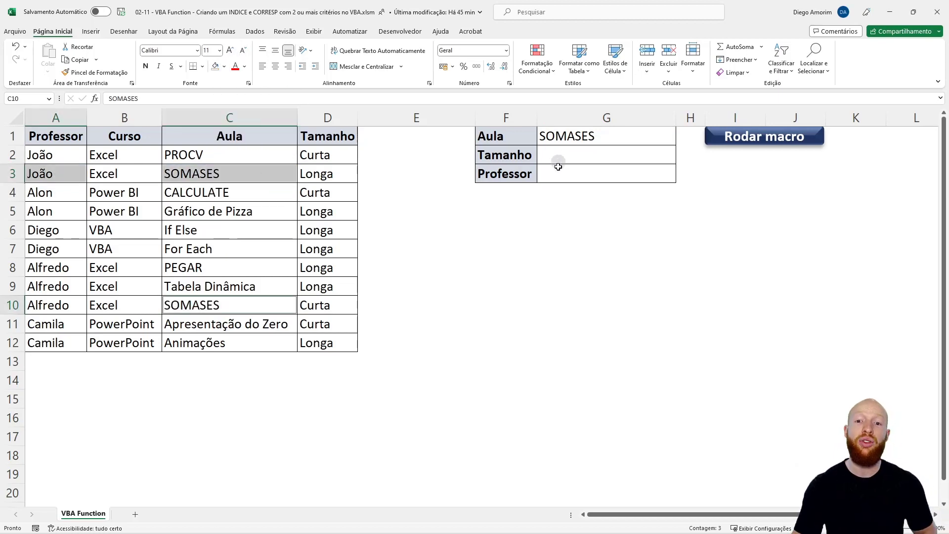
left_click(556, 199)
left_click(469, 119)
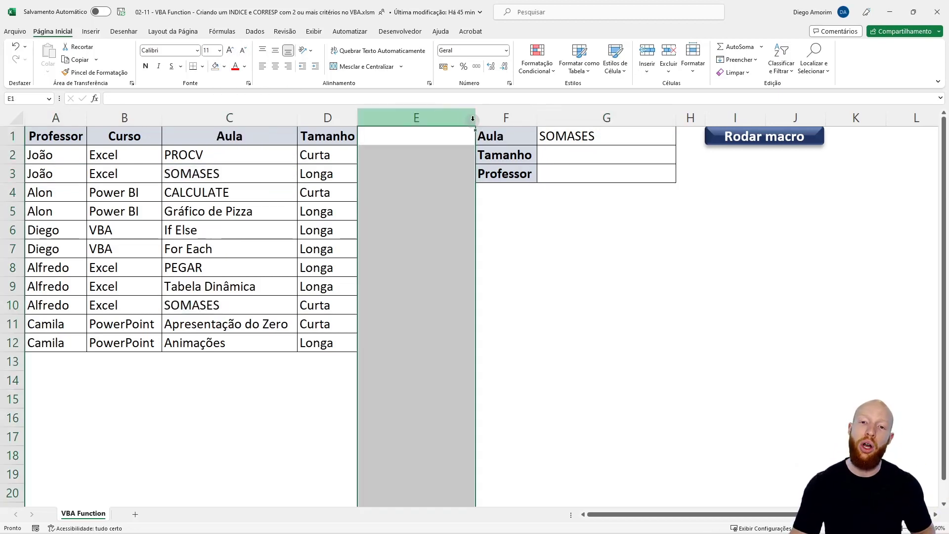
left_click_drag(475, 118, 412, 121)
left_click(484, 192)
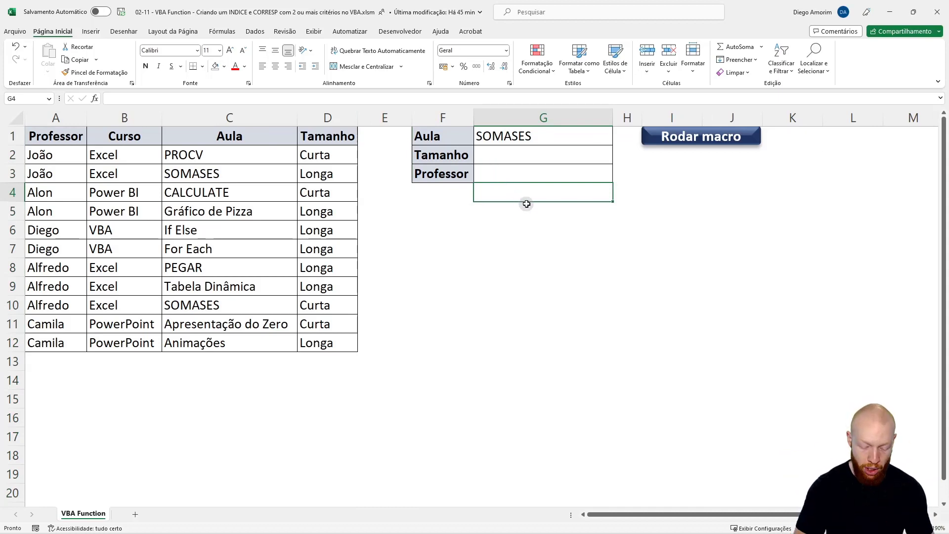
Open the VBA editor and review Módulo1's indiceCorrespVBA macro, highlighting WorksheetFunction
key("alt+F11")
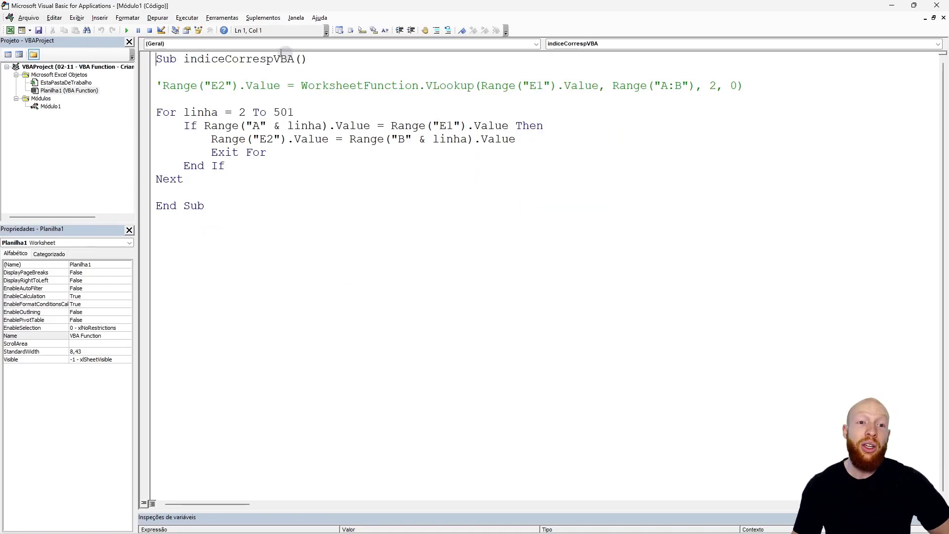
left_click_drag(155, 59, 282, 212)
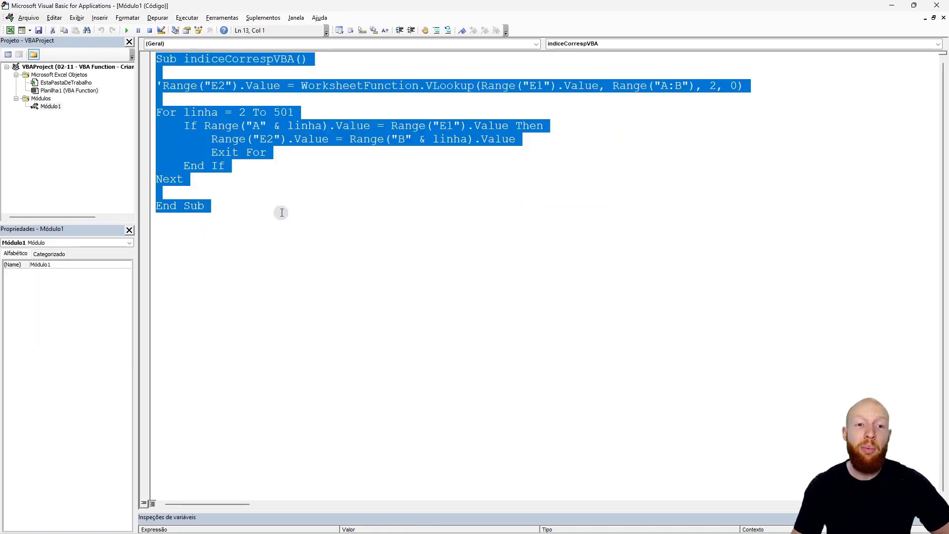
left_click(296, 152)
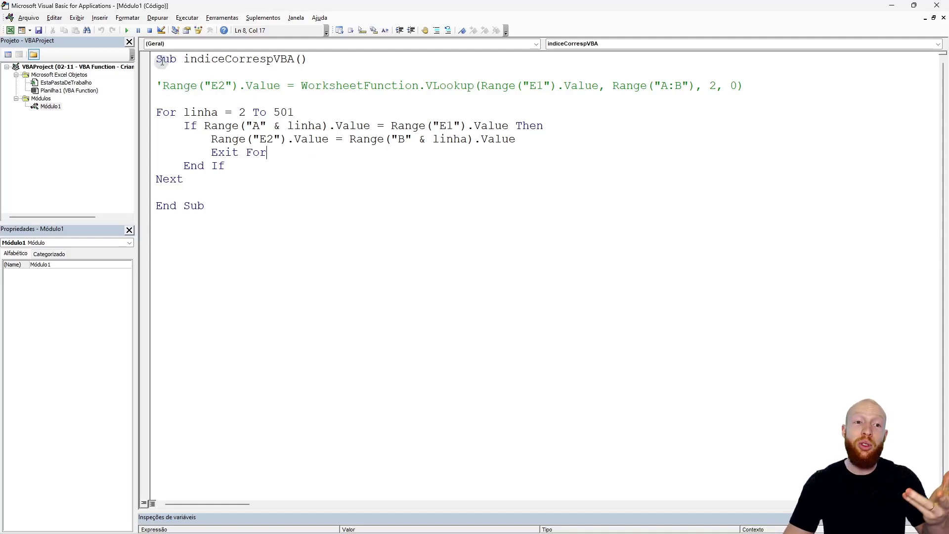
left_click_drag(162, 60, 294, 210)
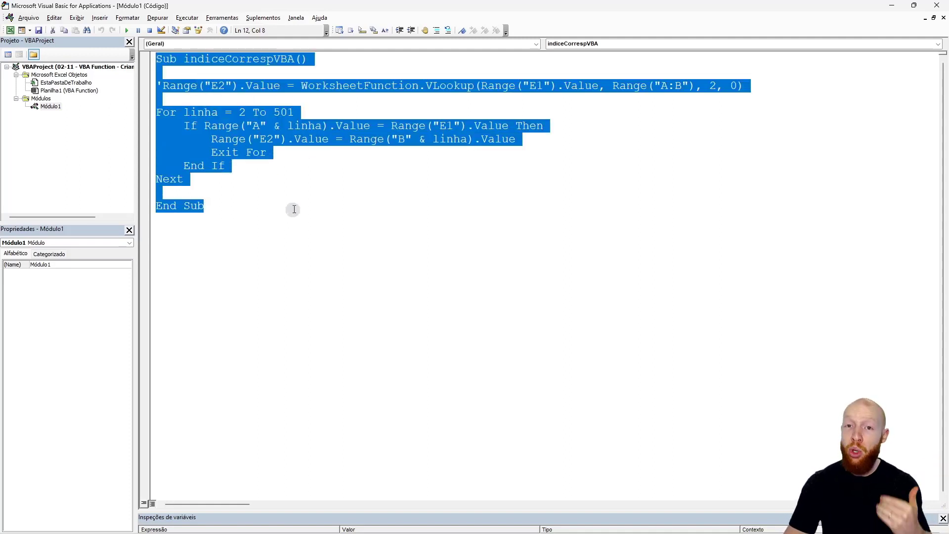
left_click(310, 140)
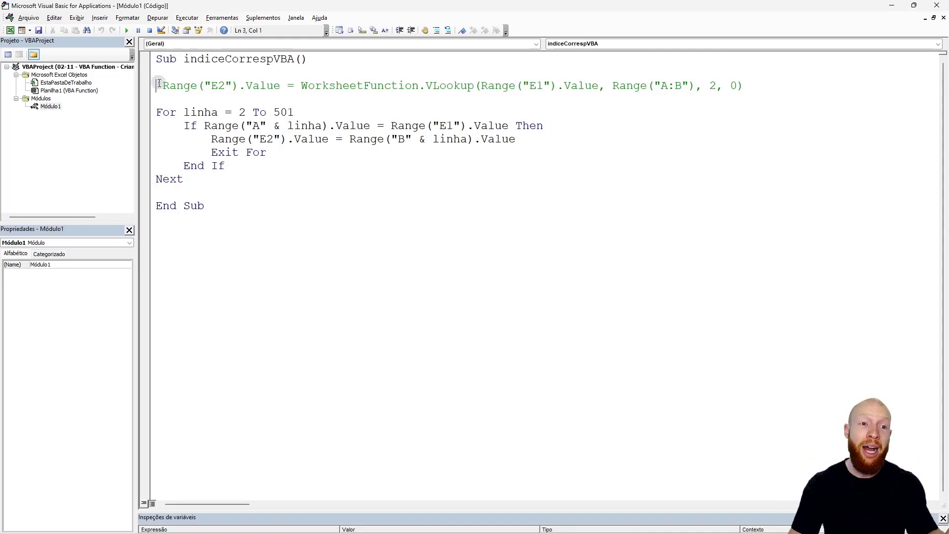
left_click_drag(159, 83, 248, 174)
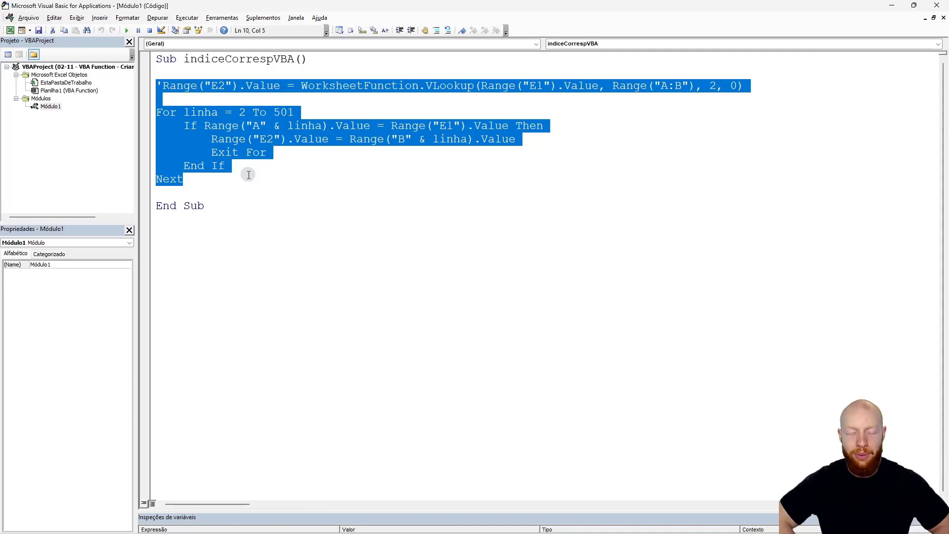
left_click(226, 85)
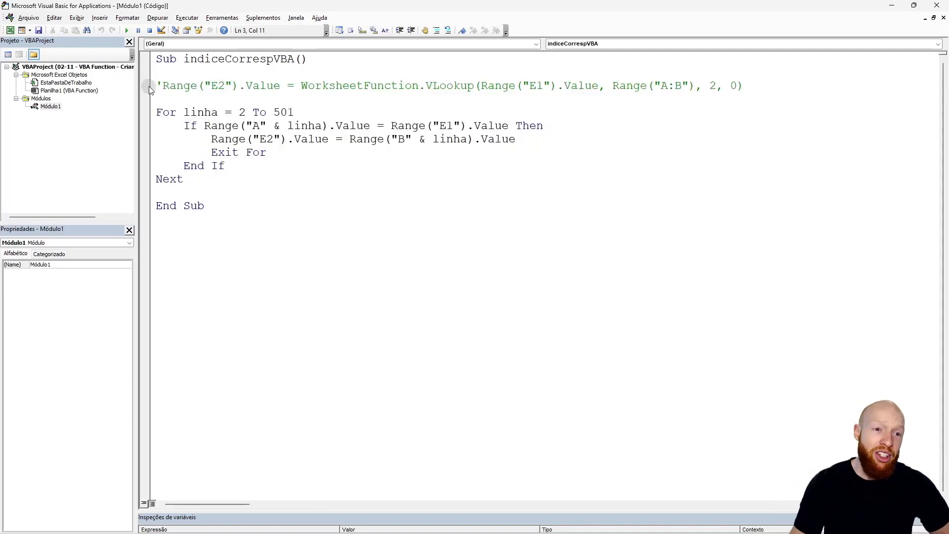
left_click_drag(158, 88, 423, 91)
left_click(282, 87)
left_click(421, 87)
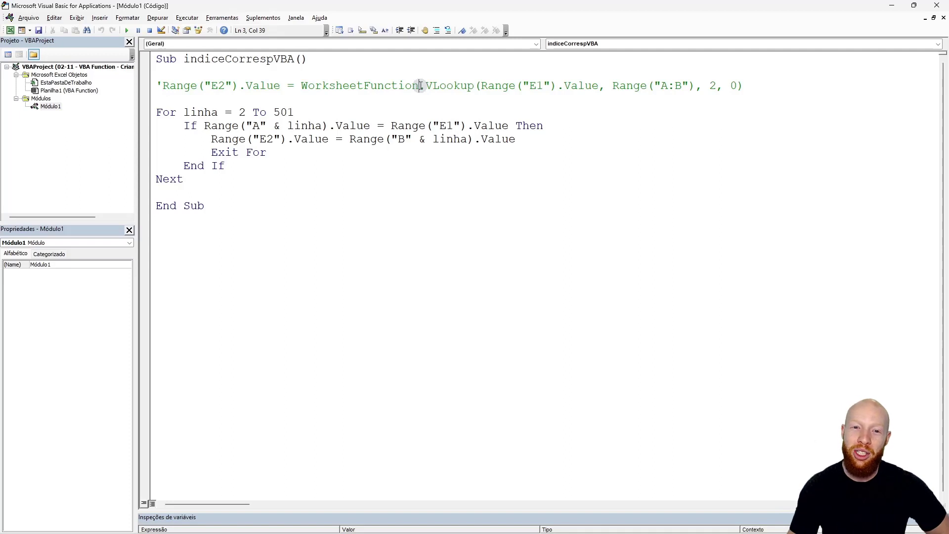
left_click_drag(301, 86, 421, 83)
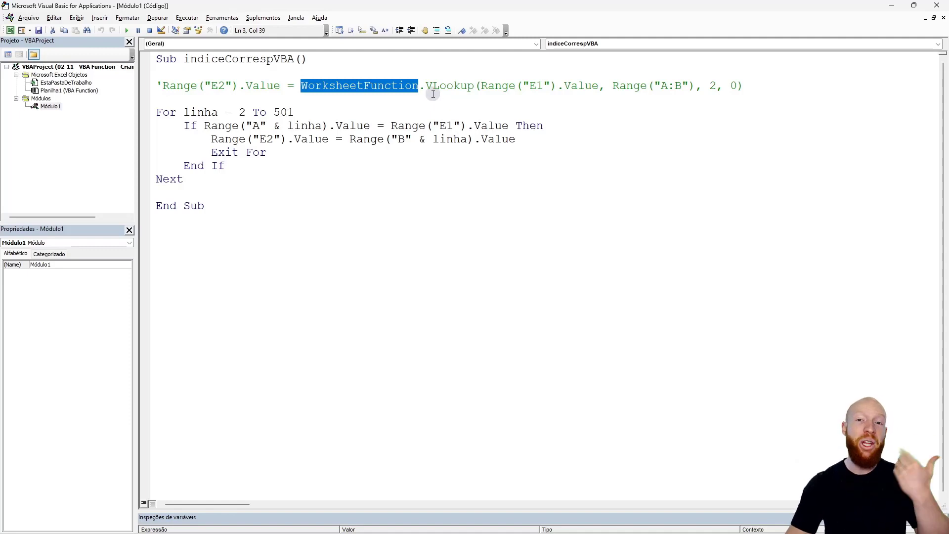
Add a demonstration WorksheetFunction.VLookup line above the loop, then delete it
left_click(398, 103)
key("Return")
key("Return")
type("PROCV")
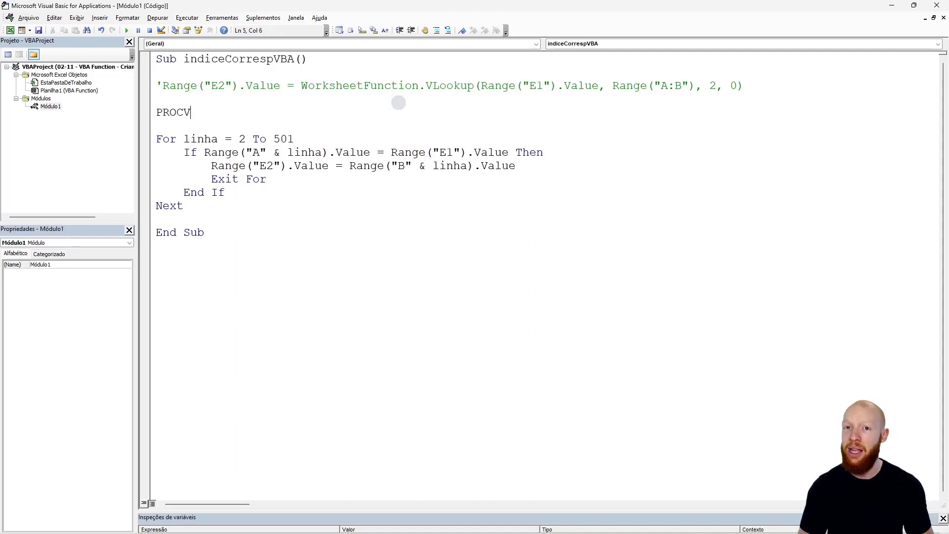
key("shift+Home")
type("W")
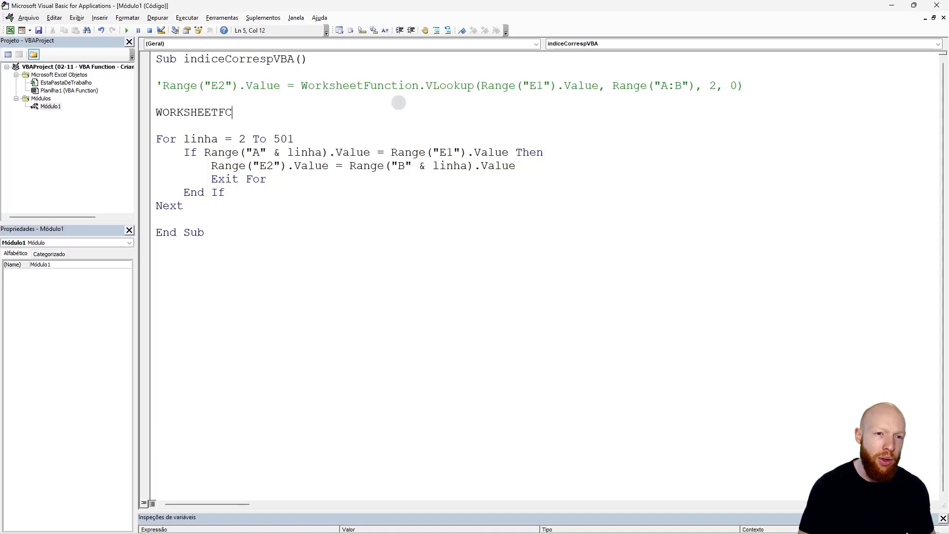
type("ON.")
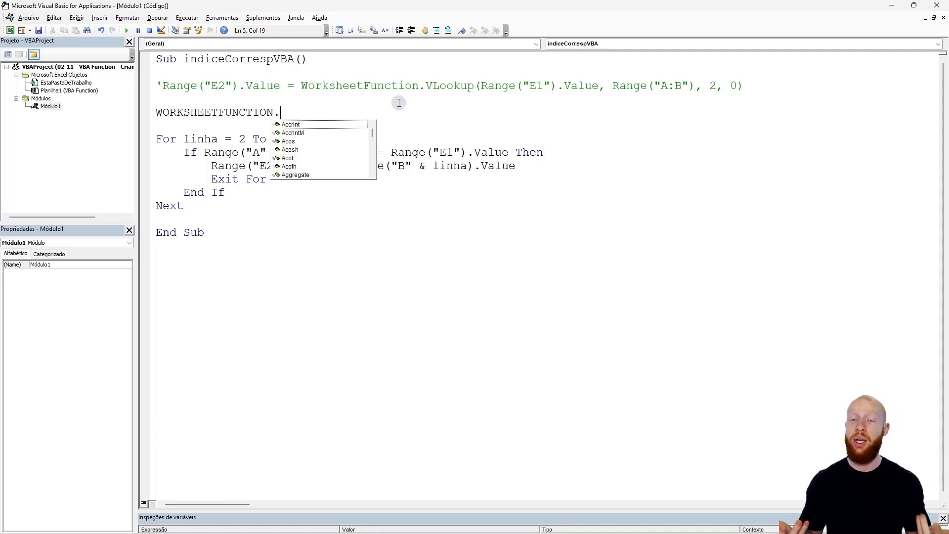
type("V")
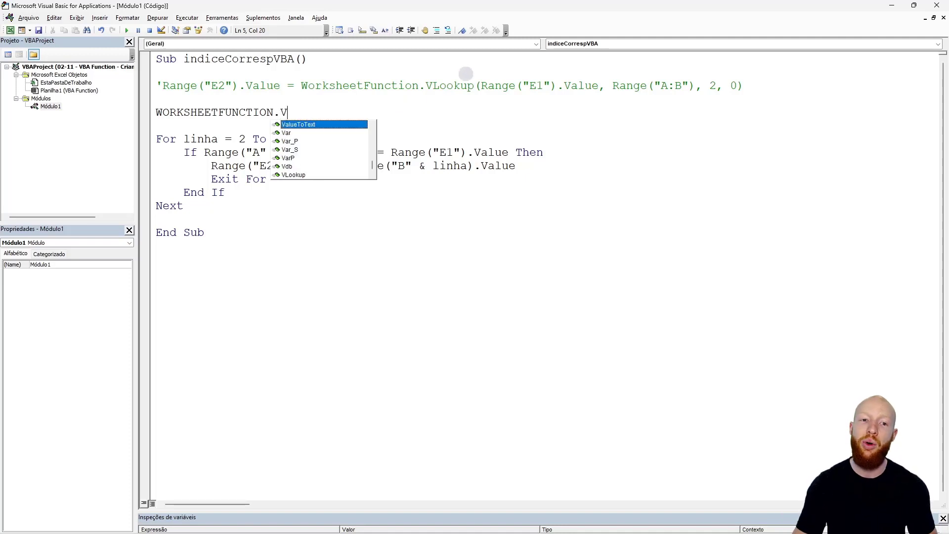
type("LO")
key("Tab")
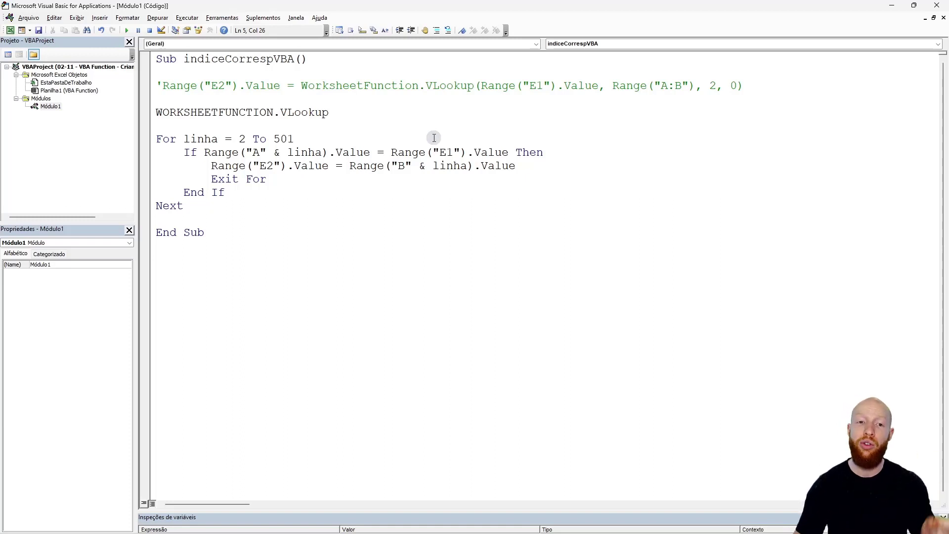
key("shift+Home")
key("BackSpace")
key("BackSpace")
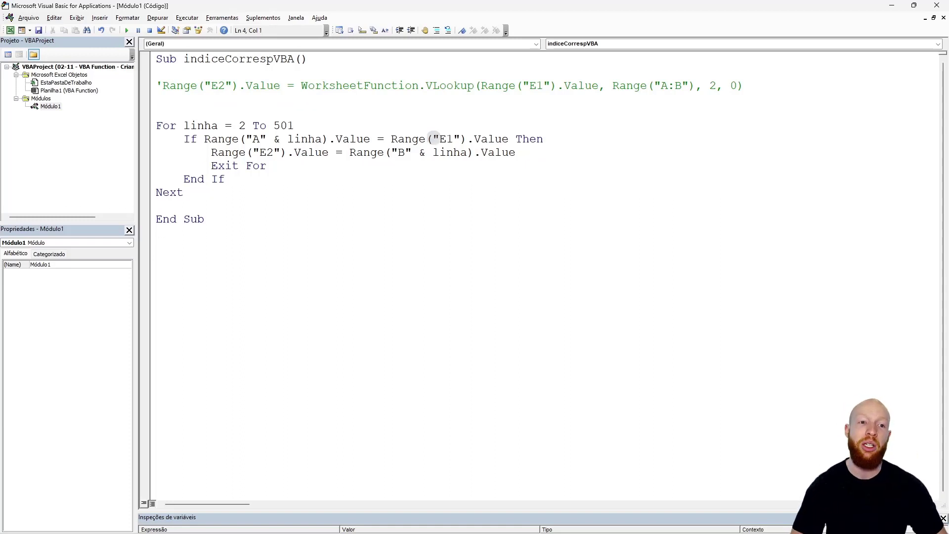
Delete the commented-out VLookup line and its leftover empty line from the code
left_click_drag(772, 85, 775, 74)
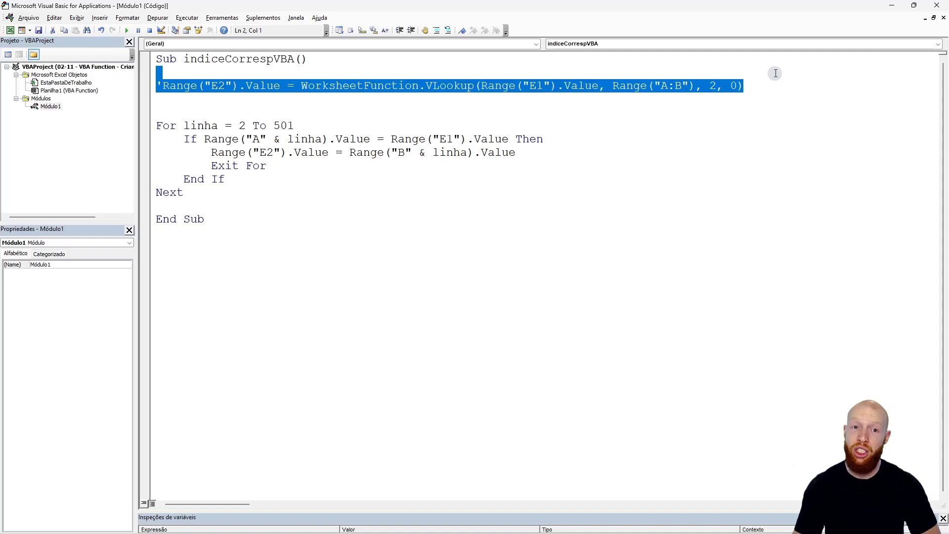
key("BackSpace")
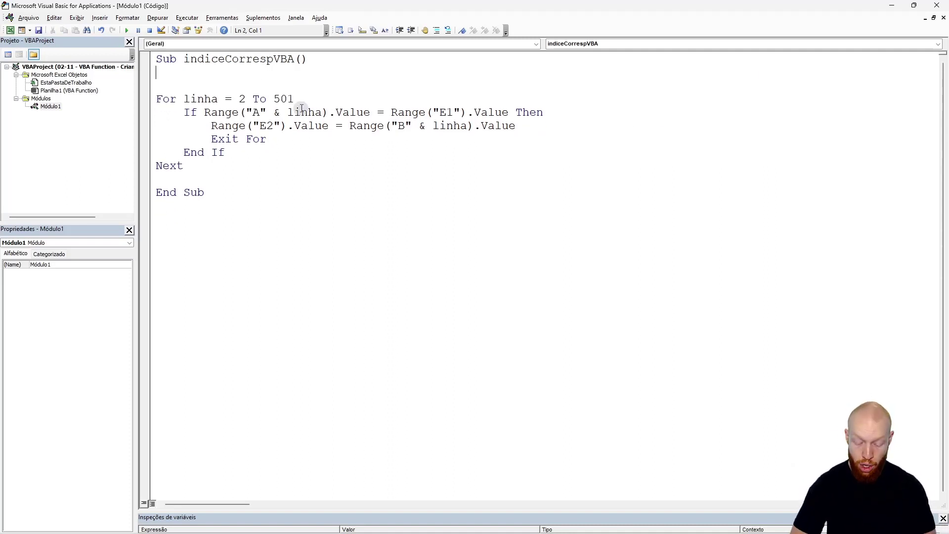
key("Delete")
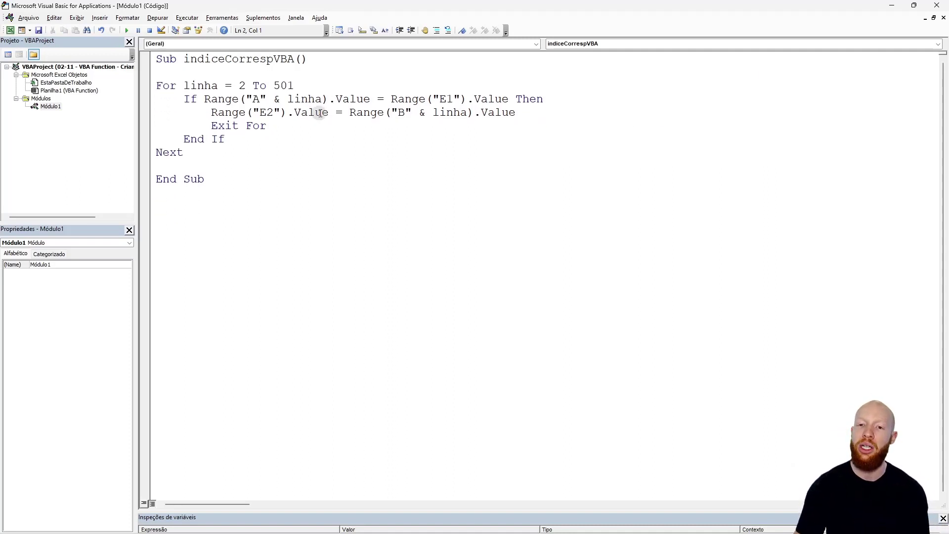
key("alt+F11")
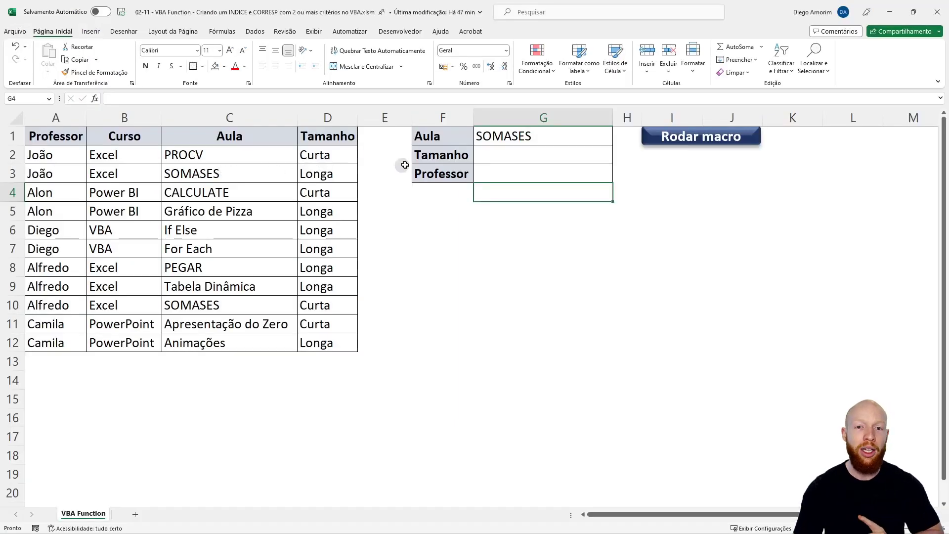
key("alt+F11")
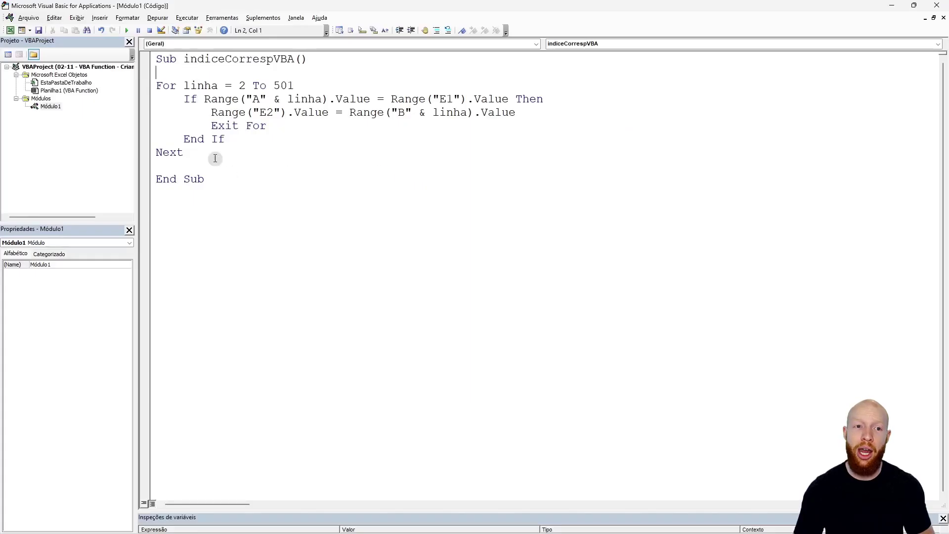
Change Sub to Function on line 1 so it ends in End Function, then select G6 in Excel
left_click_drag(157, 86, 211, 150)
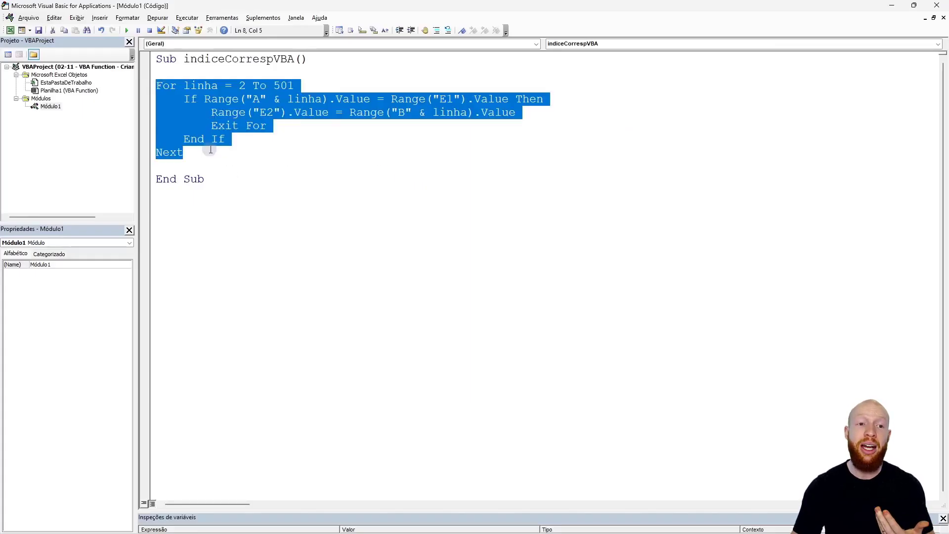
left_click(232, 162)
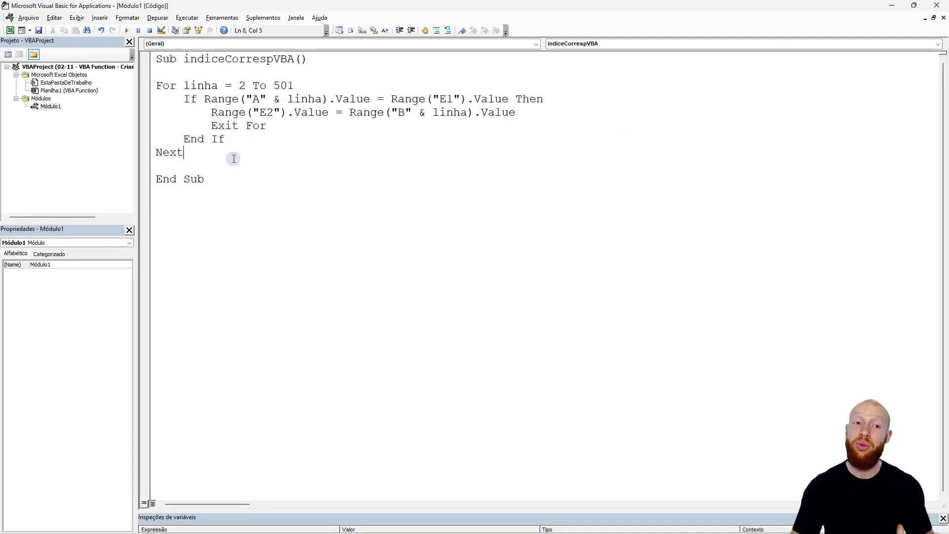
double_click(165, 59)
type("fu")
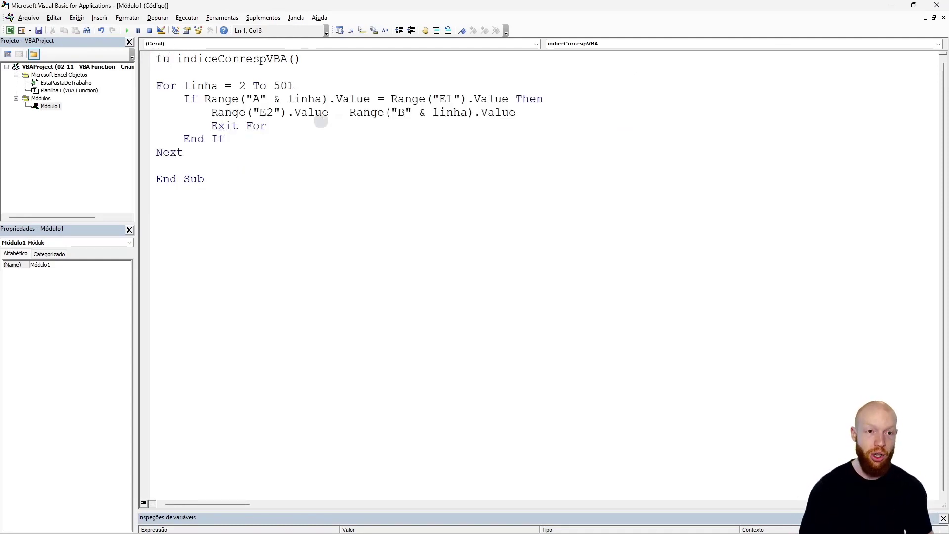
type("nction")
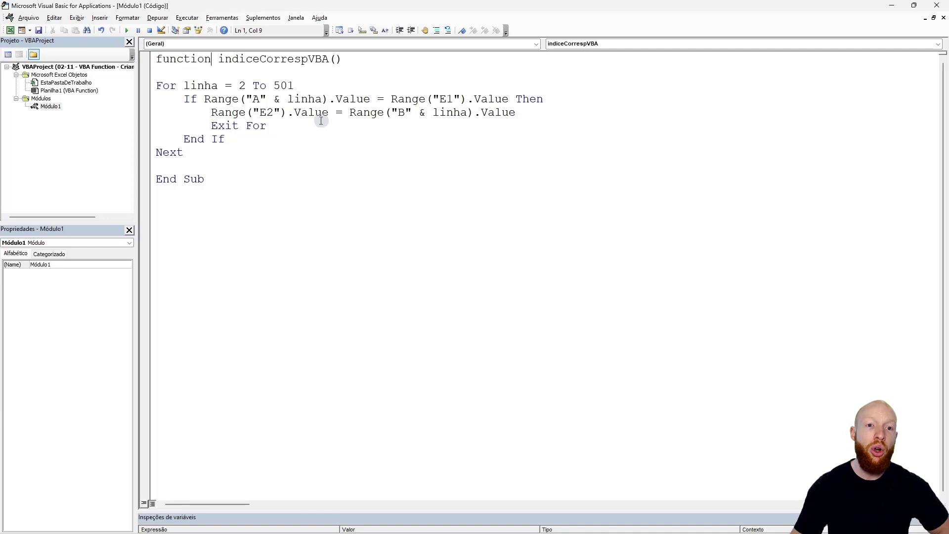
left_click(274, 113)
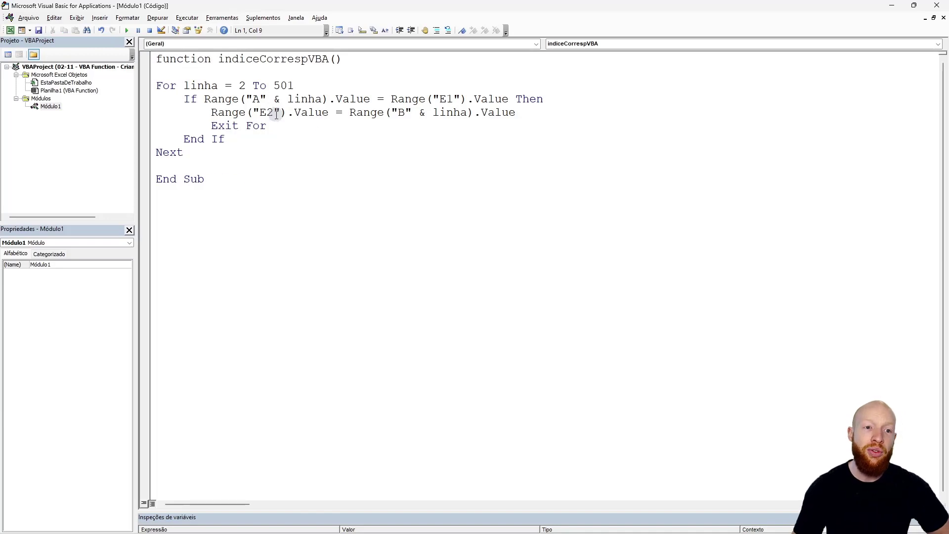
double_click(158, 58)
left_click_drag(239, 179, 154, 179)
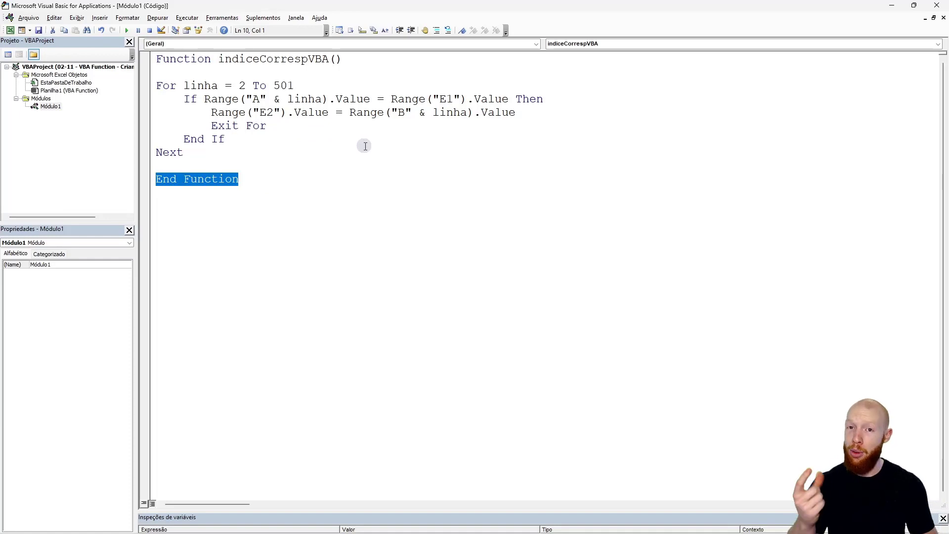
key("alt+F11")
left_click(510, 224)
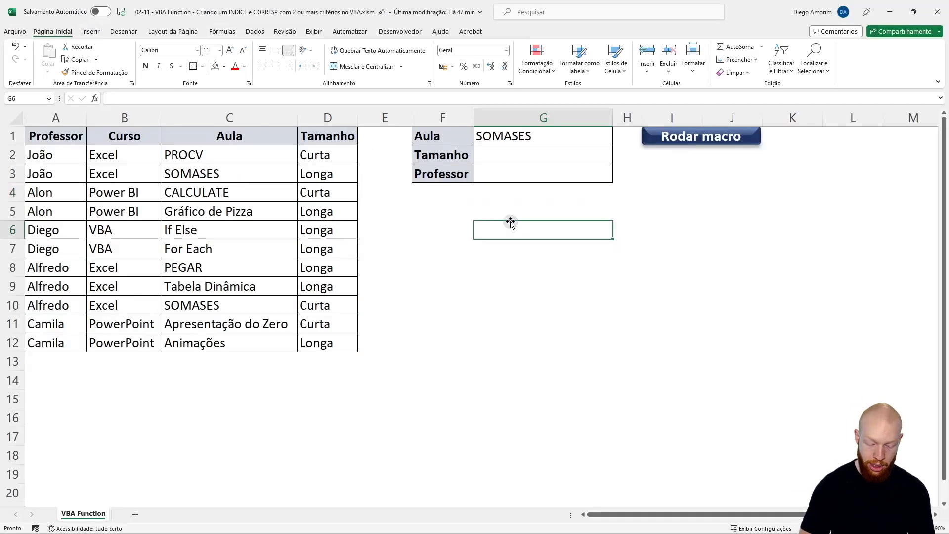
Type =indi in G6 to see indiceCorrespVBA offered in autocomplete
type("=inci")
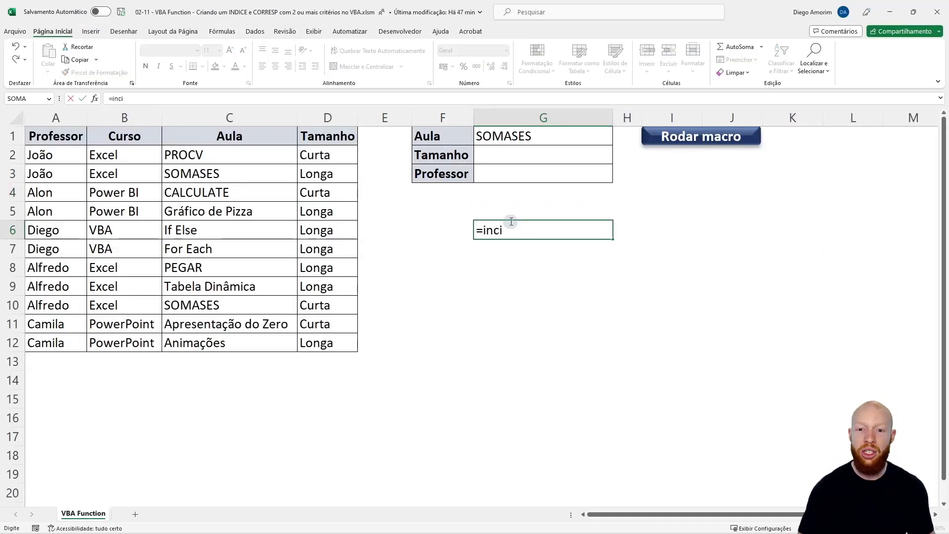
key("BackSpace")
key("BackSpace")
type("di")
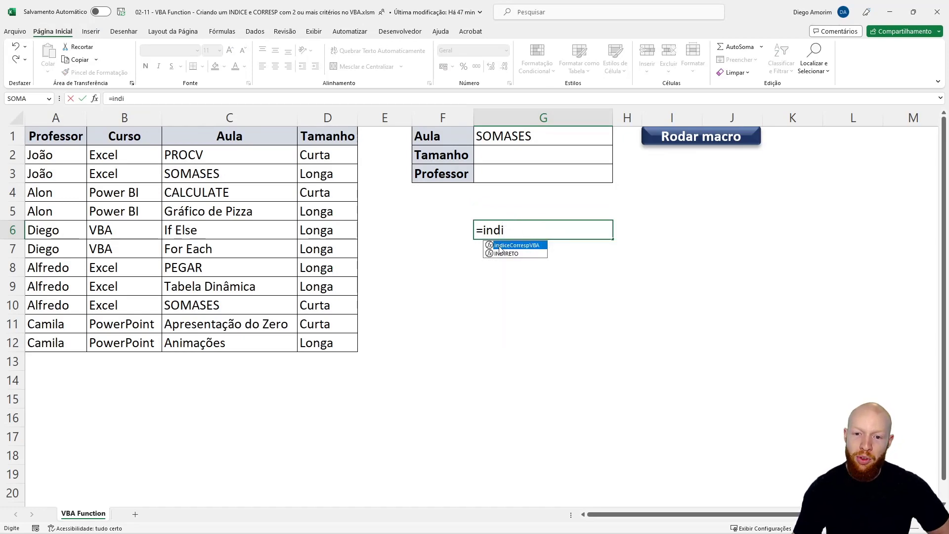
key("alt+F11")
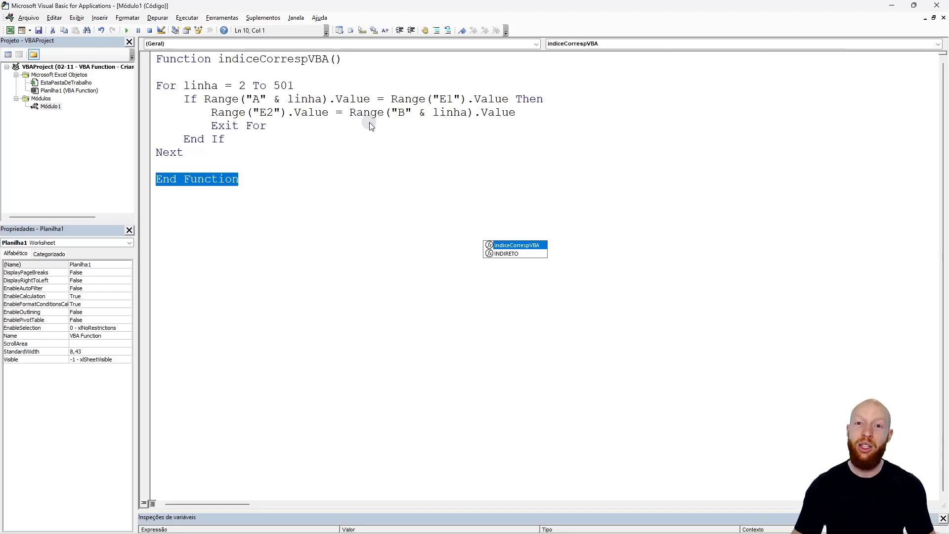
Compare with a =SOMA entry in G6, cancel it to leave G6 empty, and return to the code
key("alt+F11")
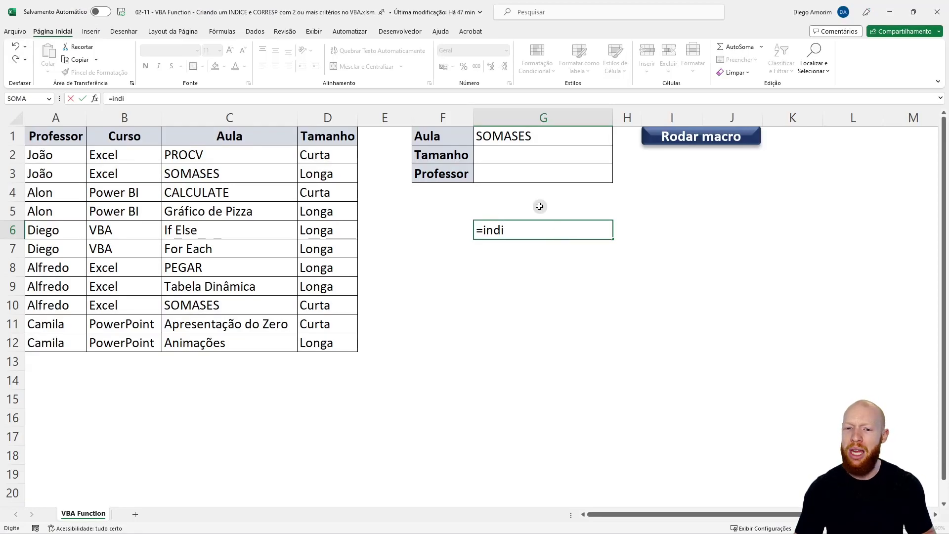
left_click(539, 206)
key("Down")
type("=")
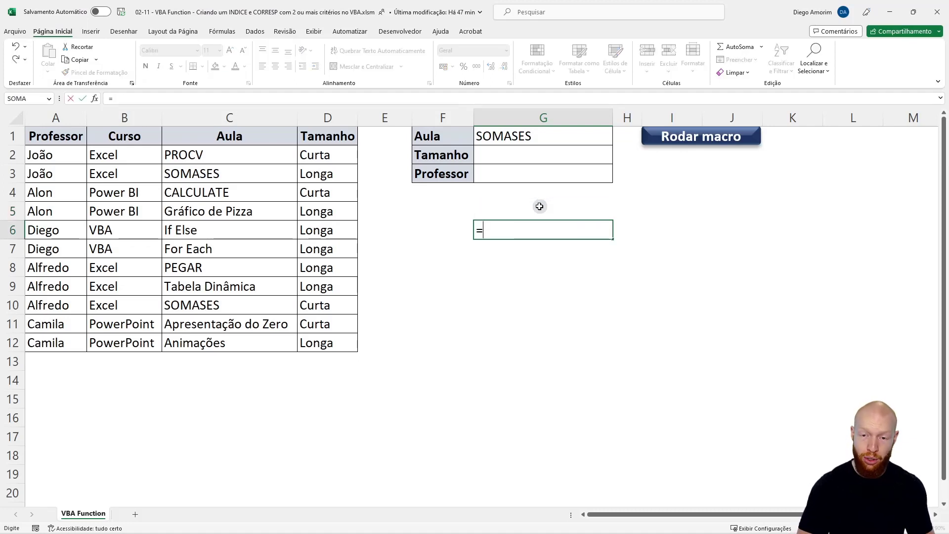
type("soma")
key("Tab")
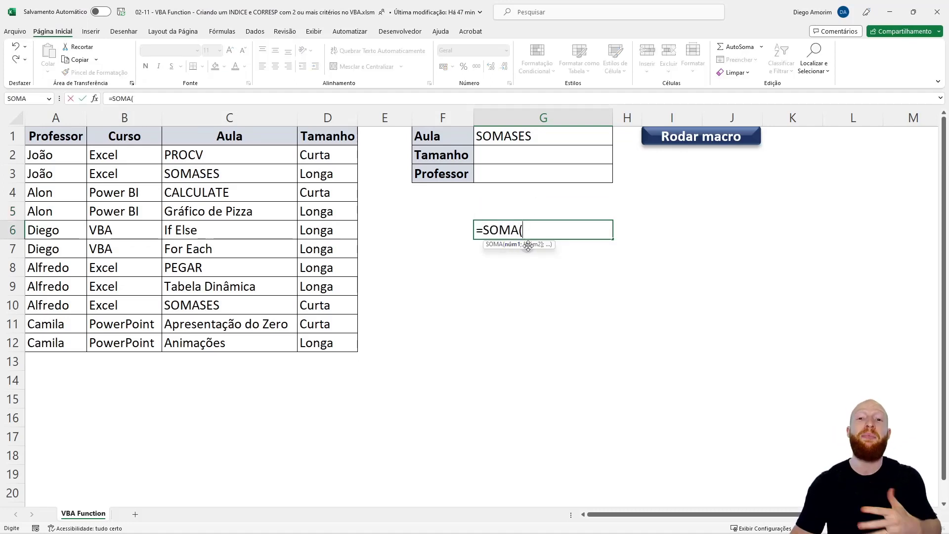
key("Escape")
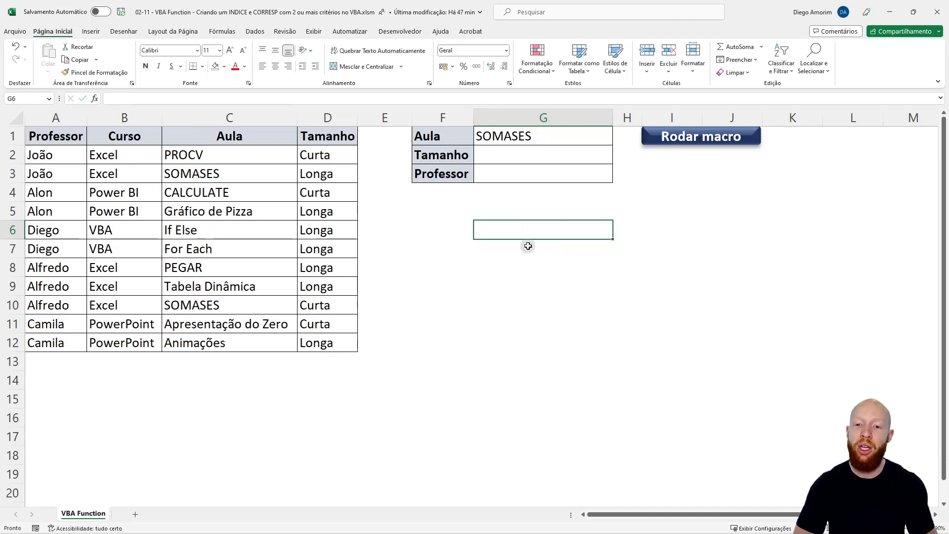
key("alt+F11")
left_click(332, 59)
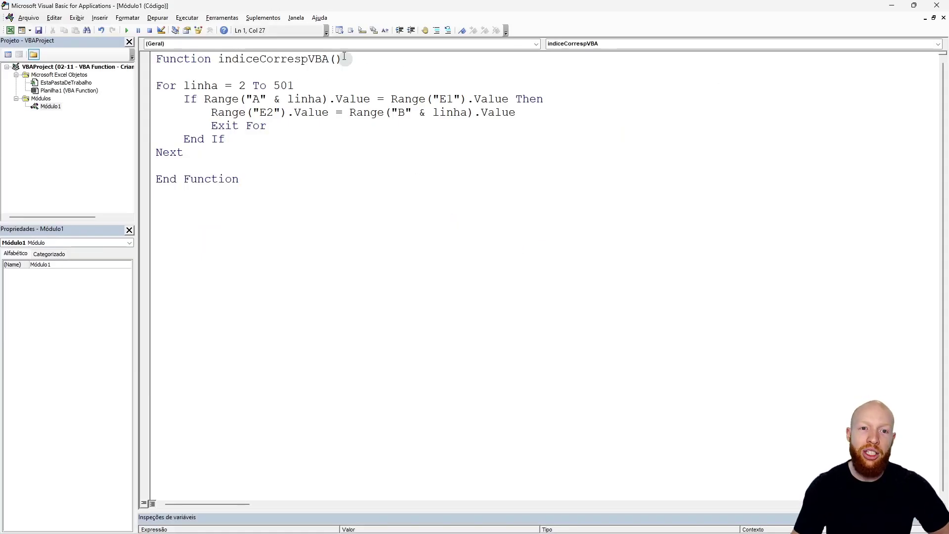
Append As Variant after indiceCorrespVBA() so the header declares a Variant return type
left_click(350, 58)
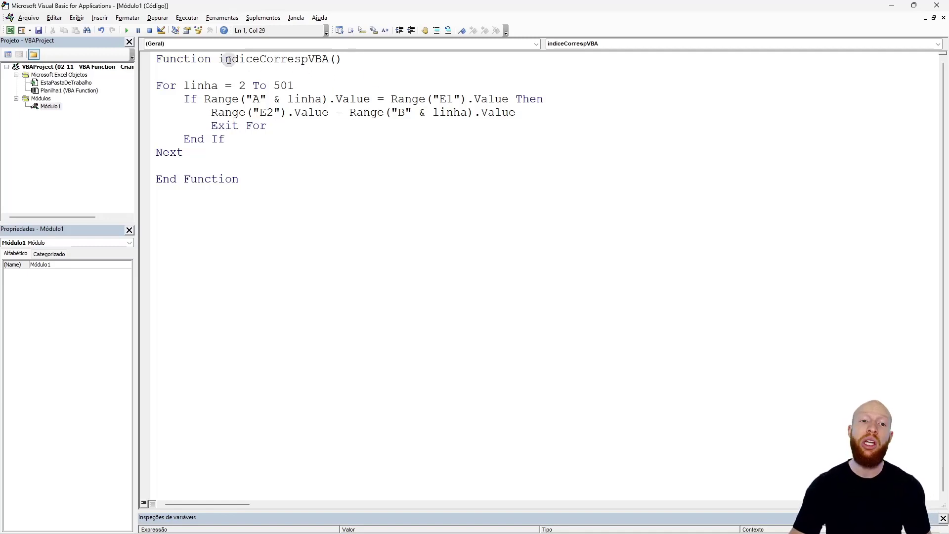
left_click_drag(218, 60, 345, 61)
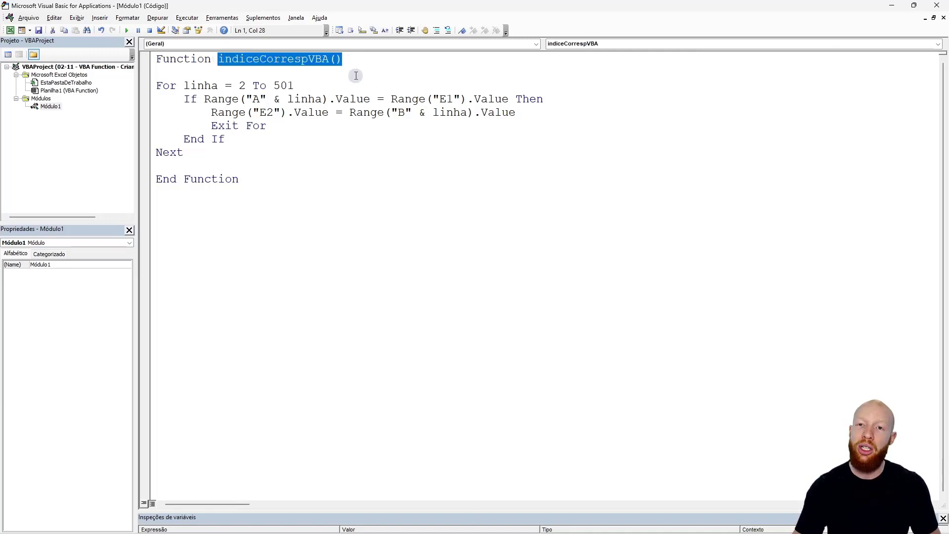
left_click(361, 58)
key("alt+F11")
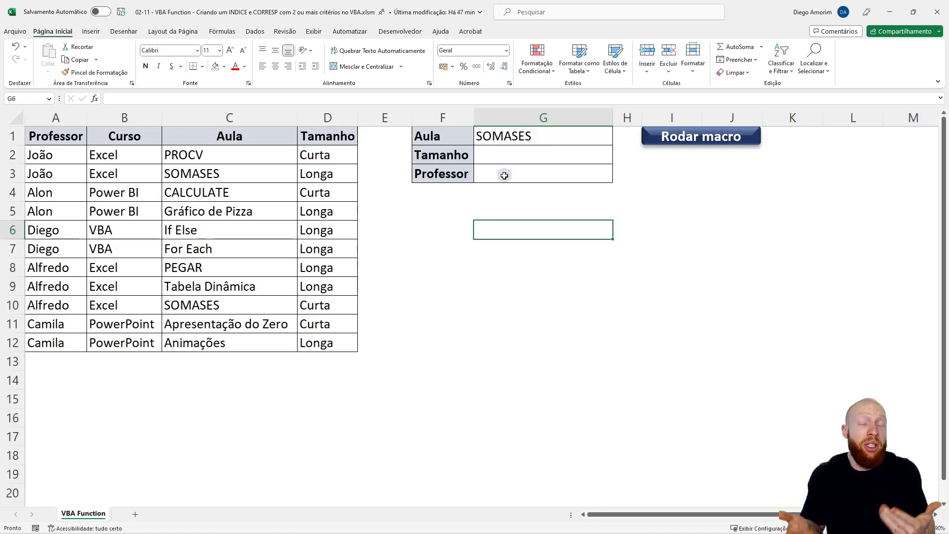
key("alt+F11")
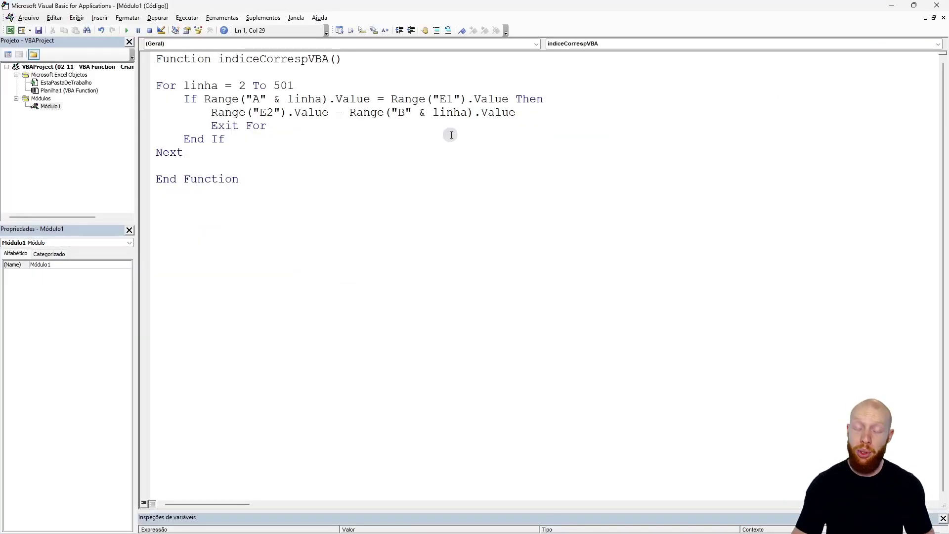
type("as Variant")
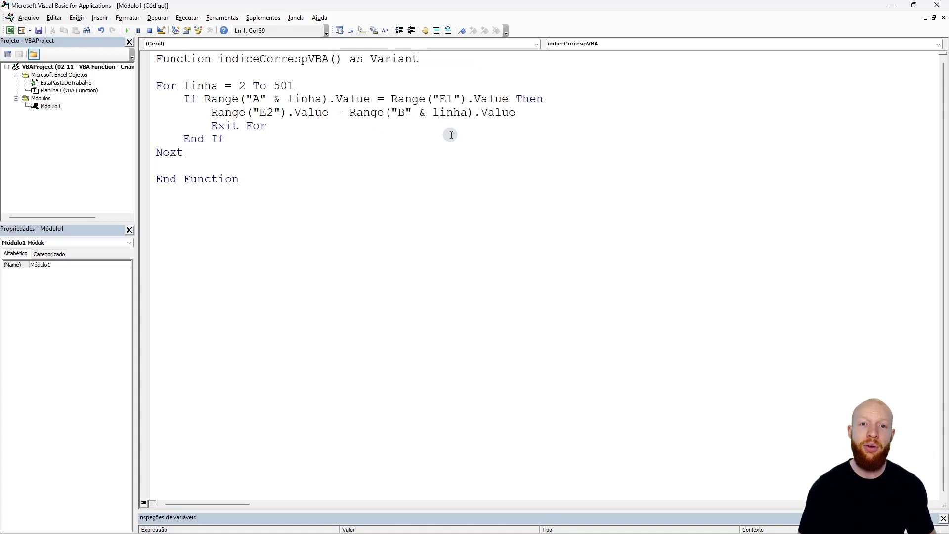
left_click(417, 112)
double_click(405, 59)
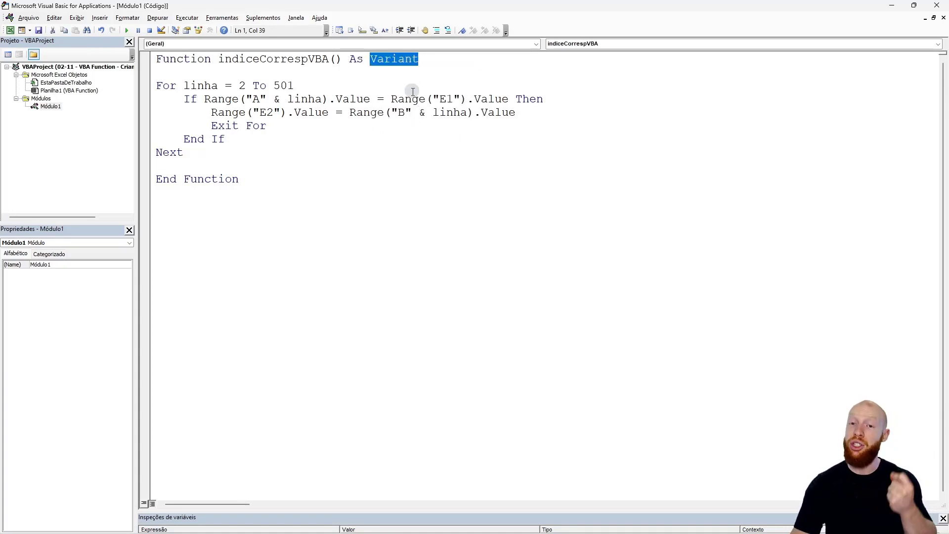
left_click_drag(158, 59, 421, 59)
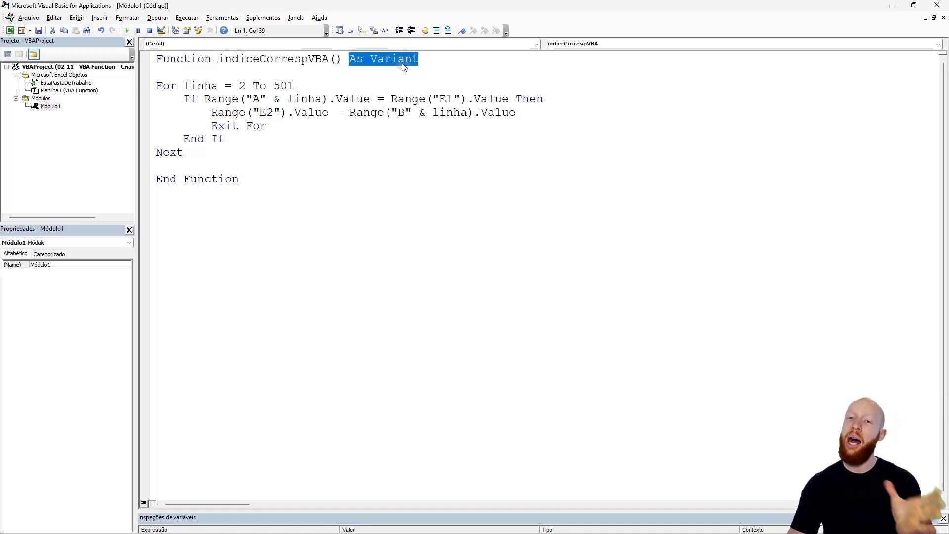
left_click(335, 59)
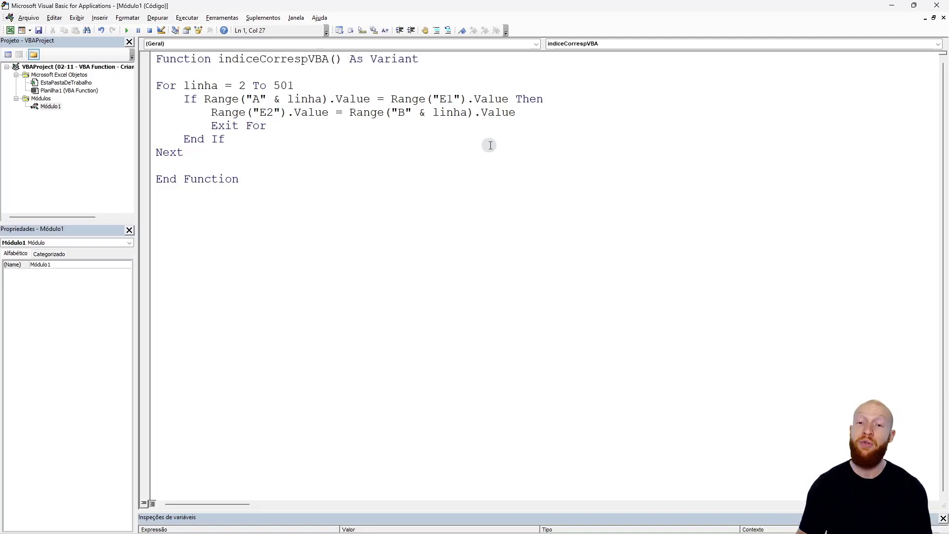
Put a criterios As Variant parameter inside indiceCorrespVBA's parentheses, replacing the earlier trial names
type("valor")
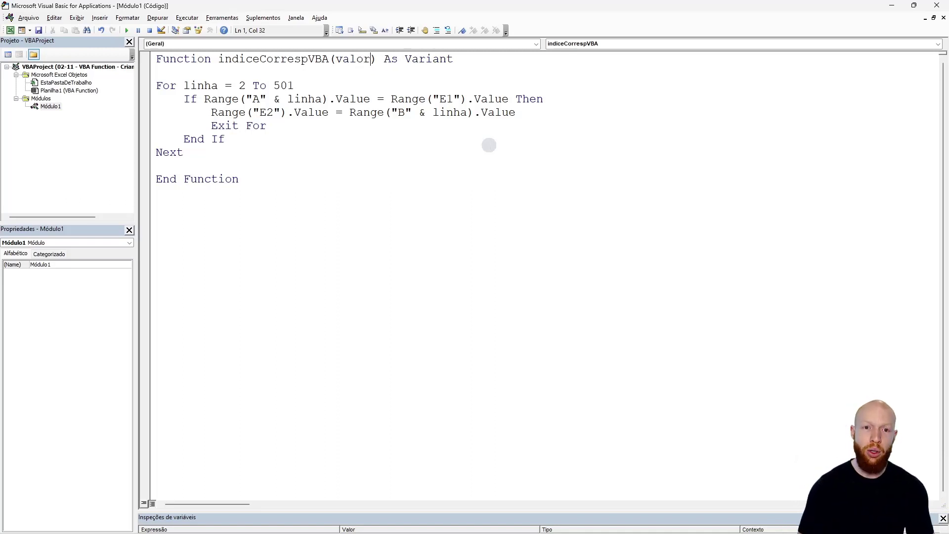
type("_procurado")
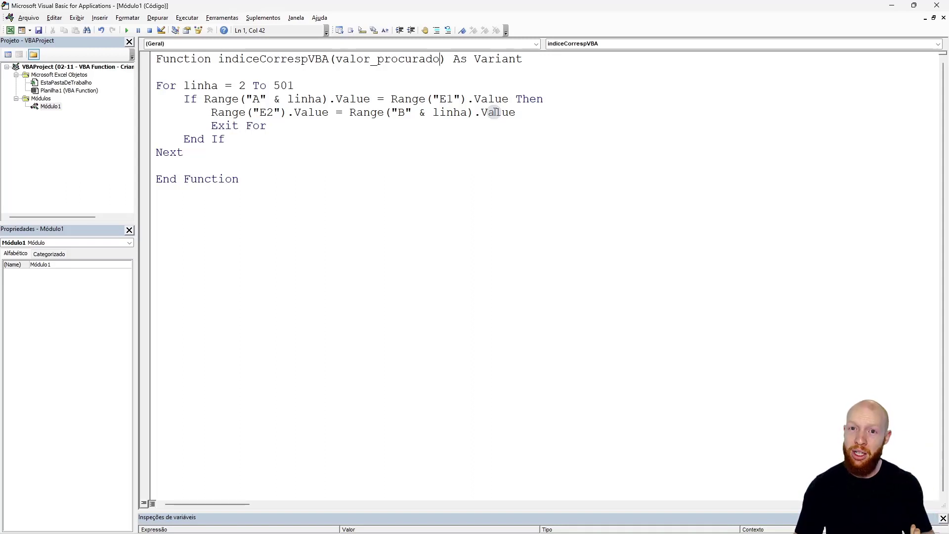
key("ctrl+shift+Left")
type("val")
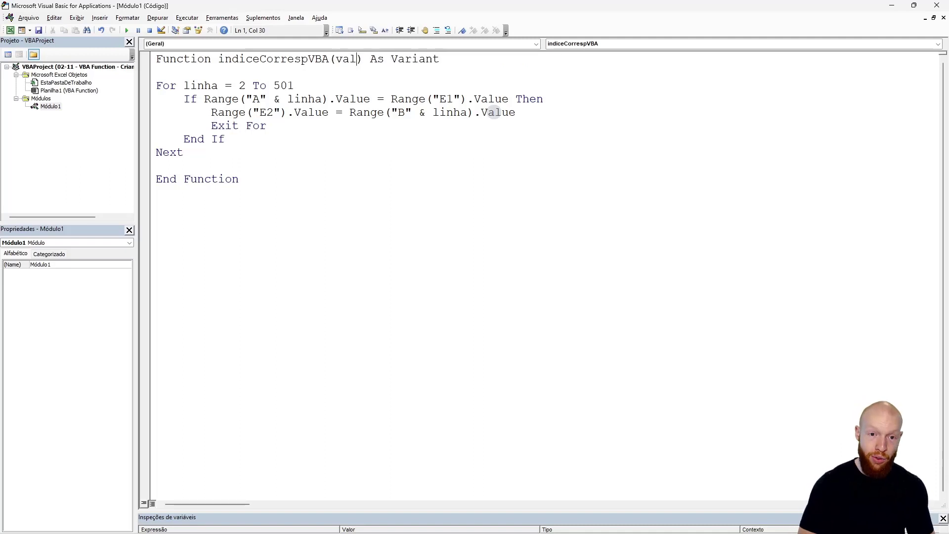
type("ores_pr")
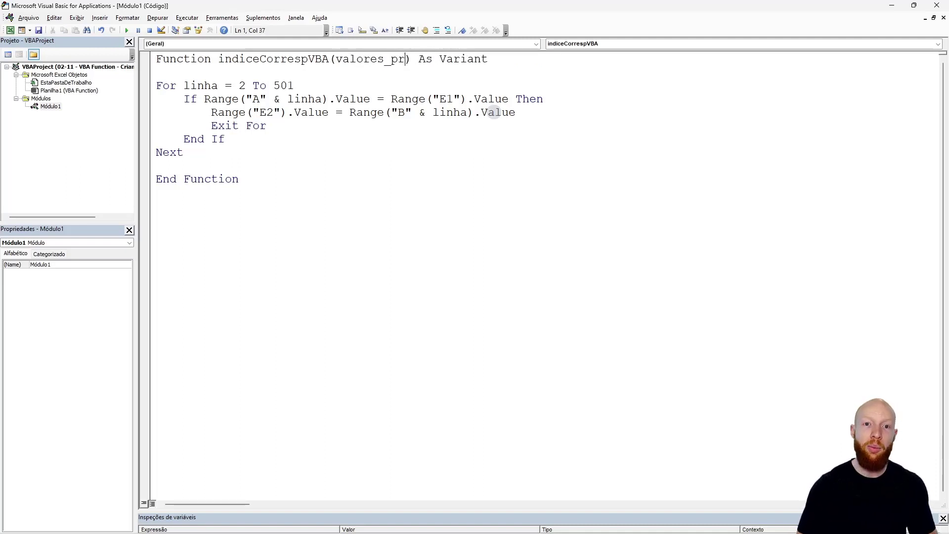
type("ocurados as Va")
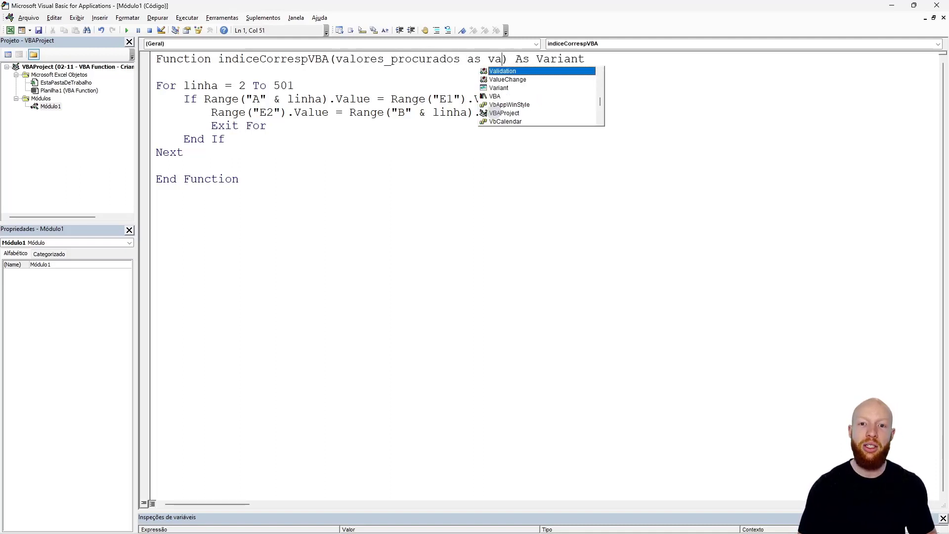
type("riant")
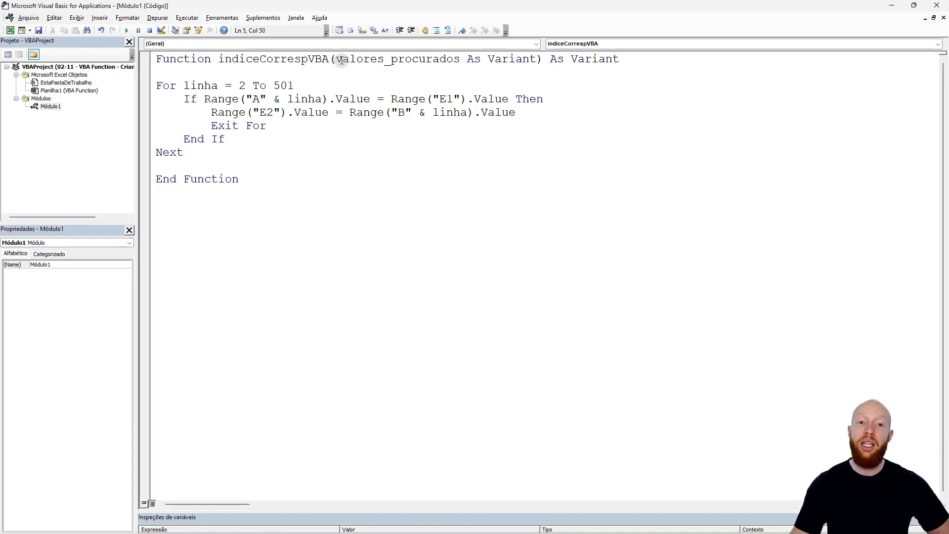
left_click_drag(336, 59, 457, 62)
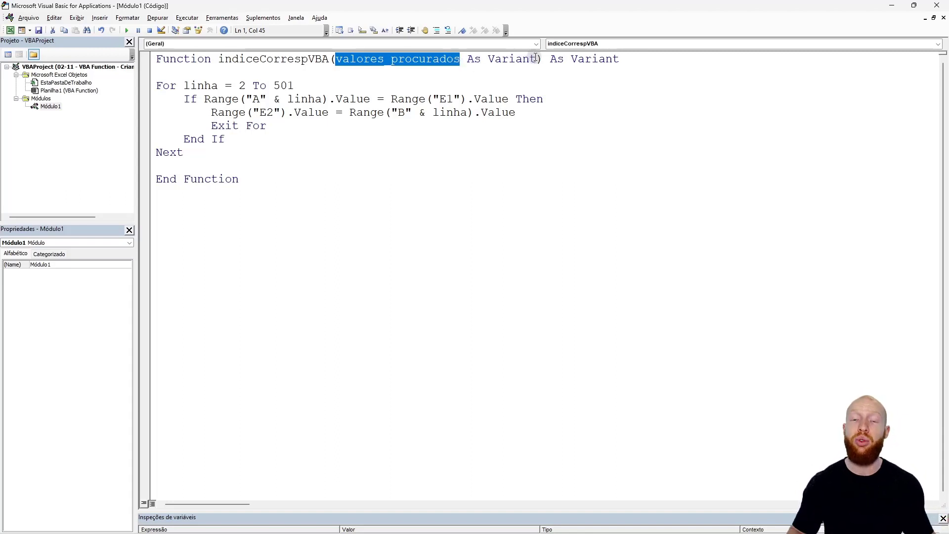
left_click(387, 60)
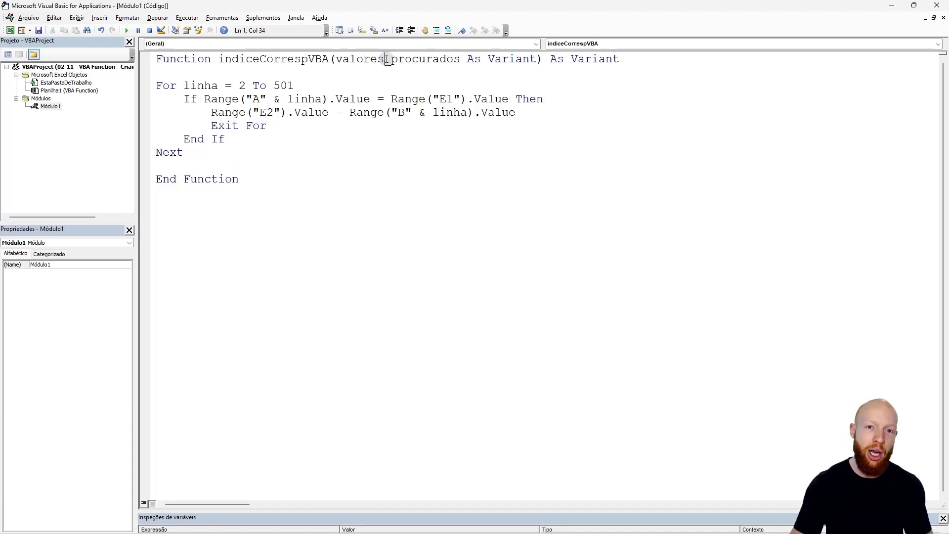
key("ctrl+shift+Left")
key("ctrl+shift+Left")
type("c")
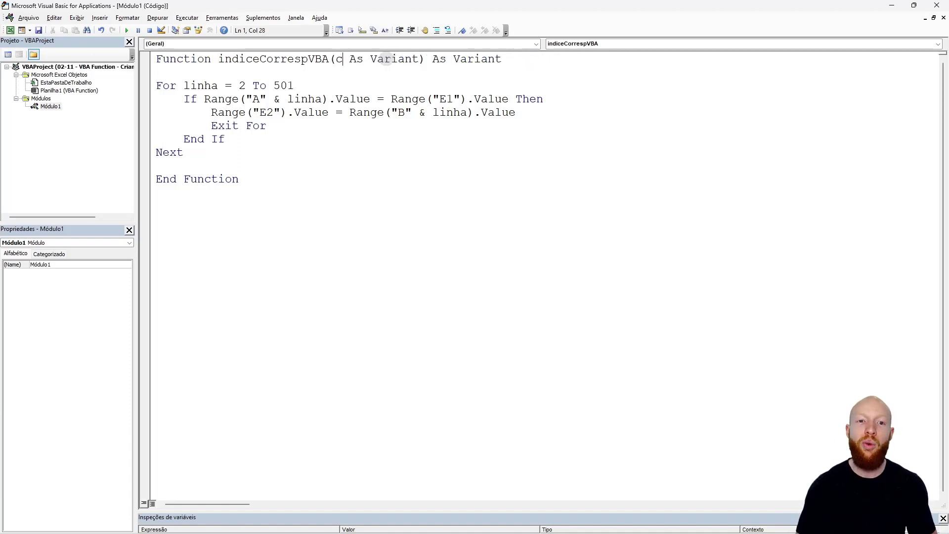
type("riterios")
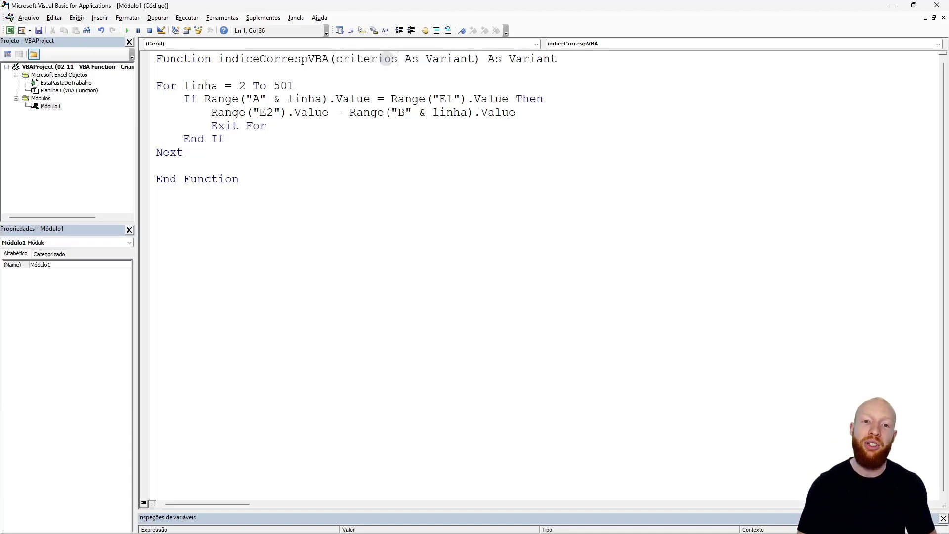
key("alt+F11")
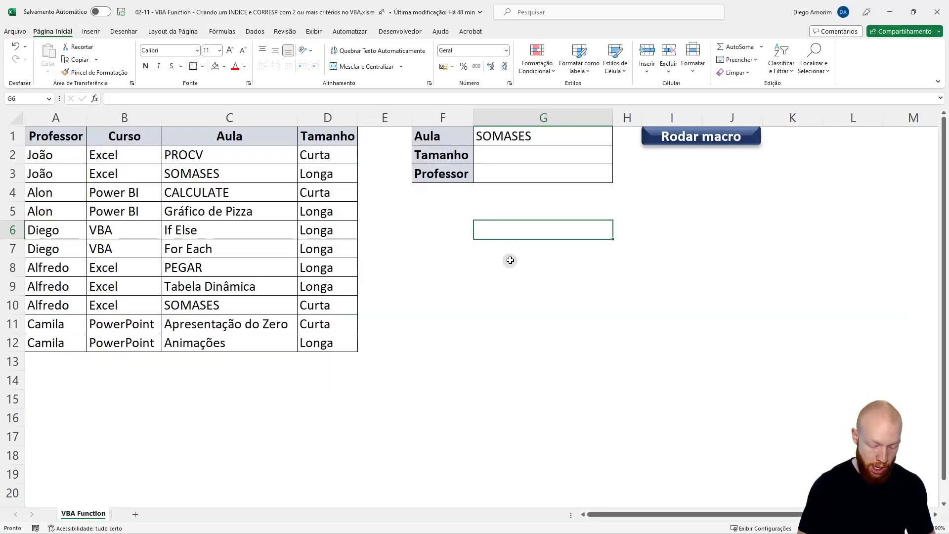
Enter =indiceCorrespVBA( in G6 to reveal its criterios argument, cancel, and return to the header
type("=indi")
key("Tab")
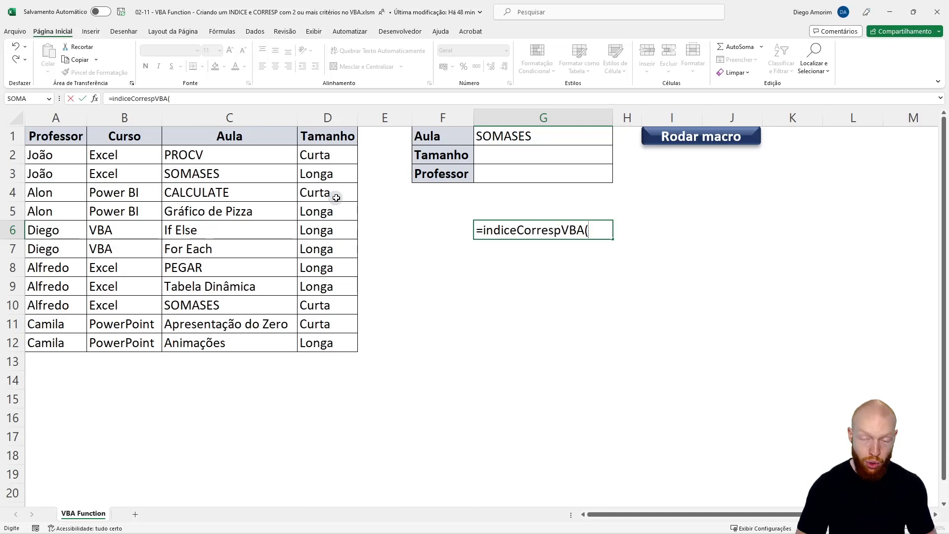
key("ctrl+shift+a")
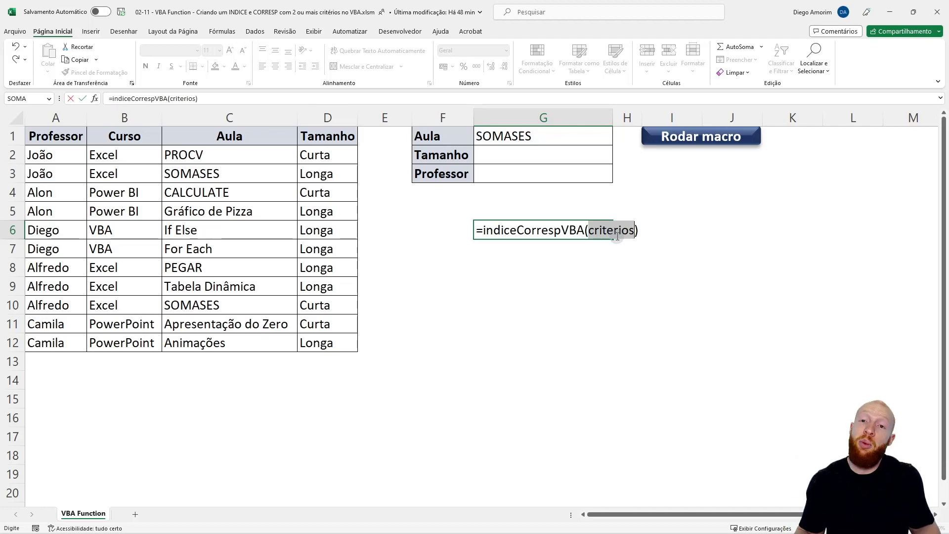
key("Escape")
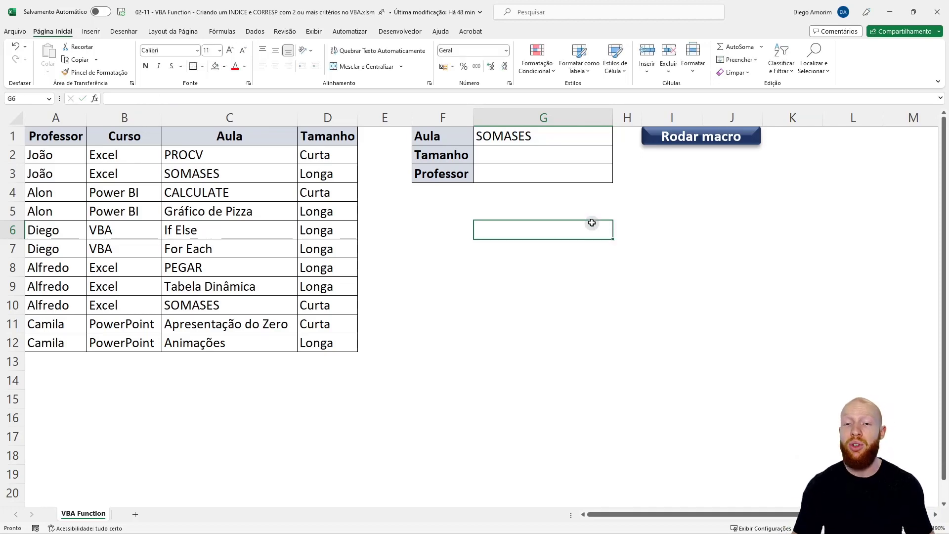
key("alt+F11")
left_click_drag(398, 59, 336, 60)
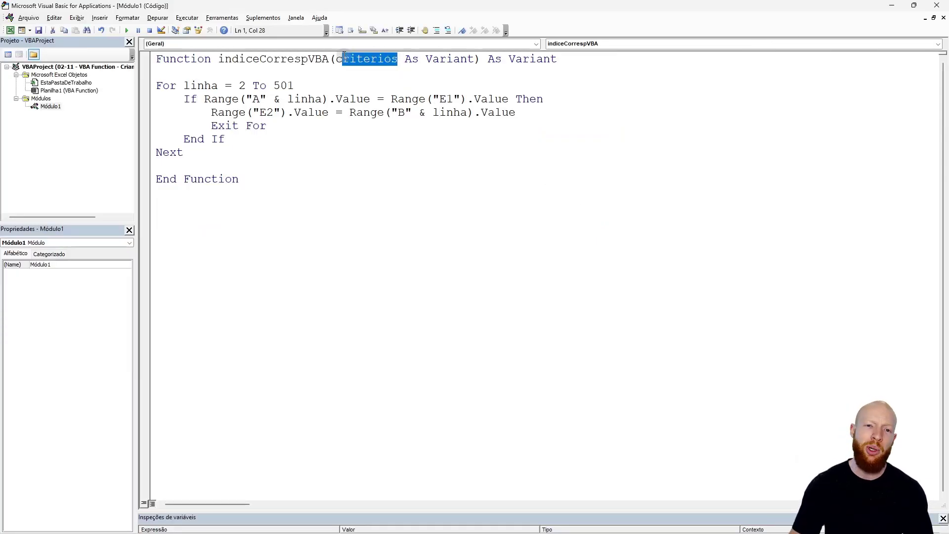
Replace criterios with two parameters: valor_procurado As Variant and intervalo As Range
left_click(476, 59)
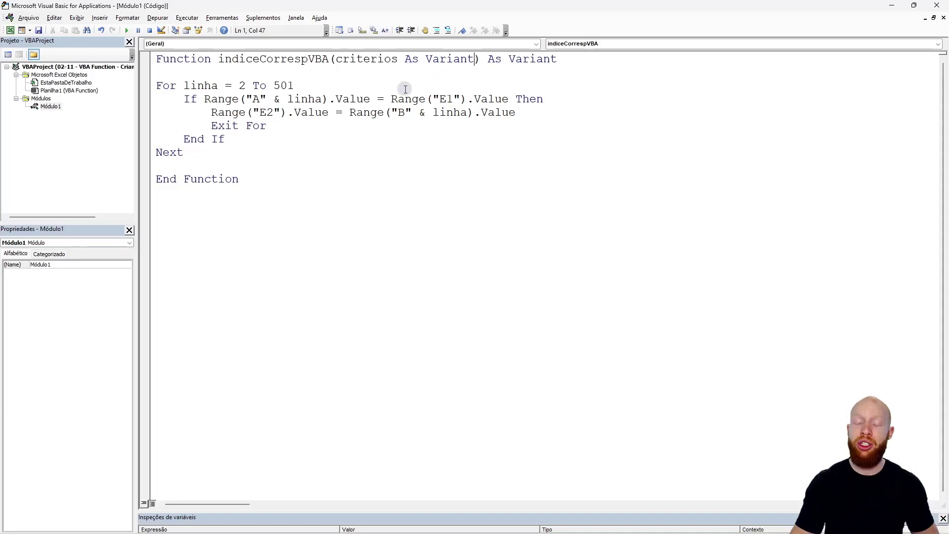
key("alt+F11")
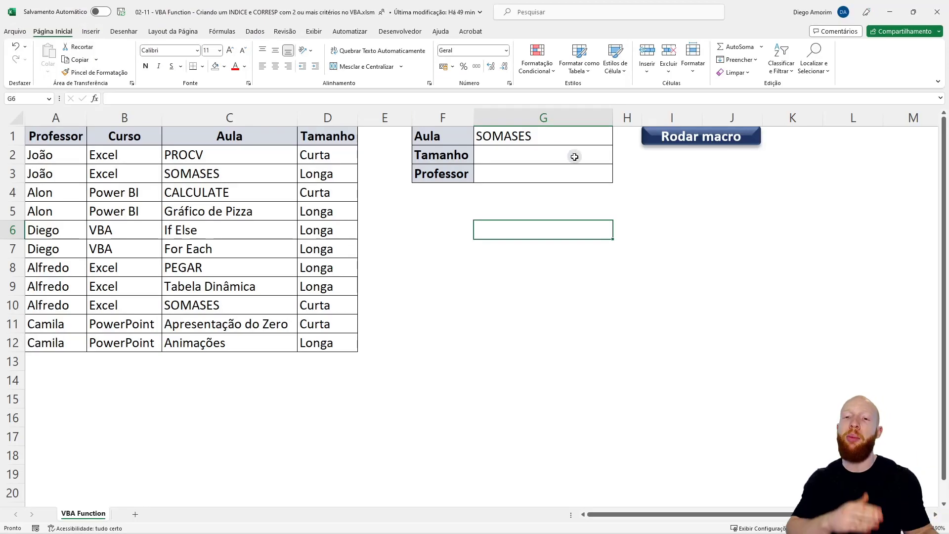
key("alt+F11")
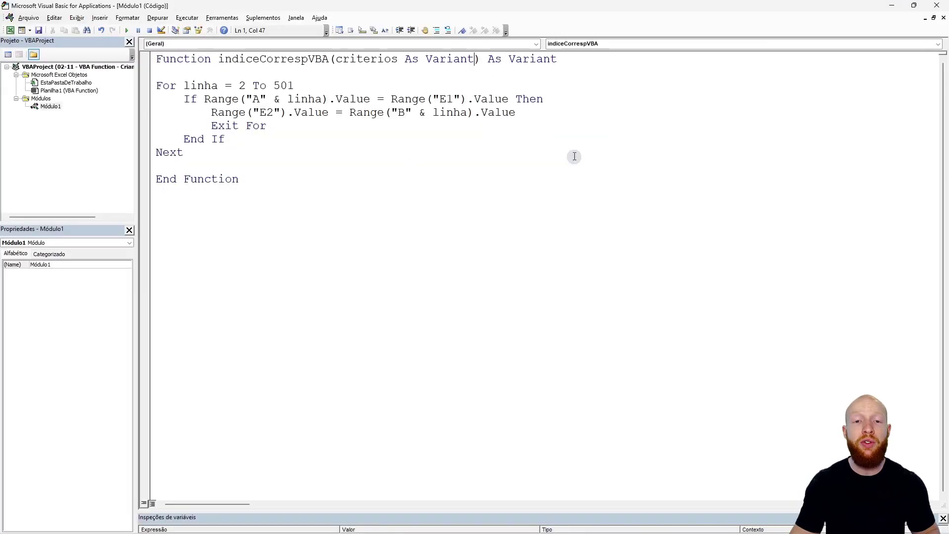
key("BackSpace")
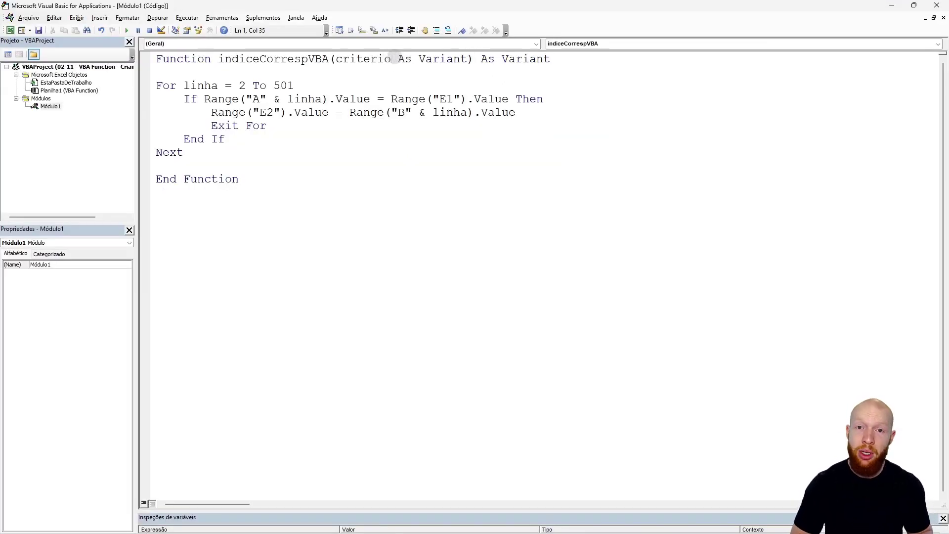
key("BackSpace")
key("BackSpace")
key("BackSpace")
type("valor_proc")
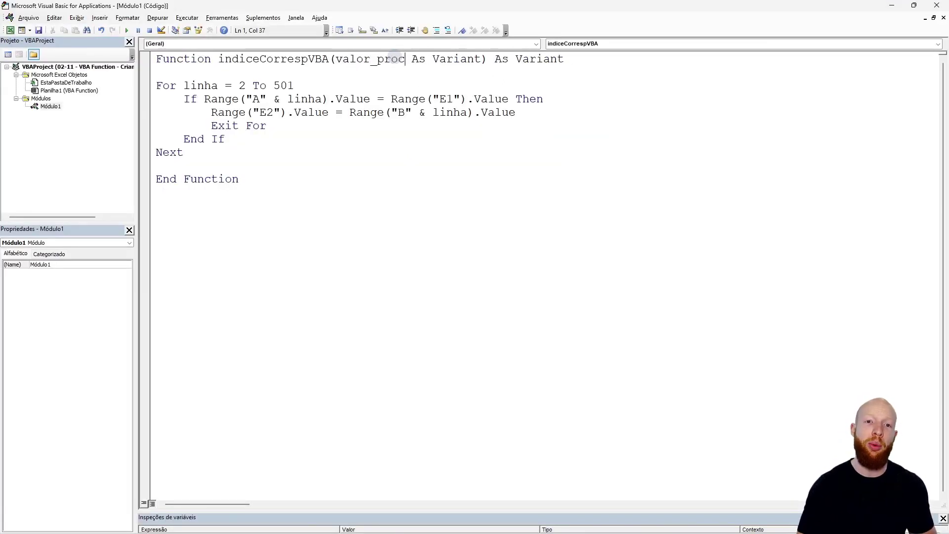
type("urado As Variant")
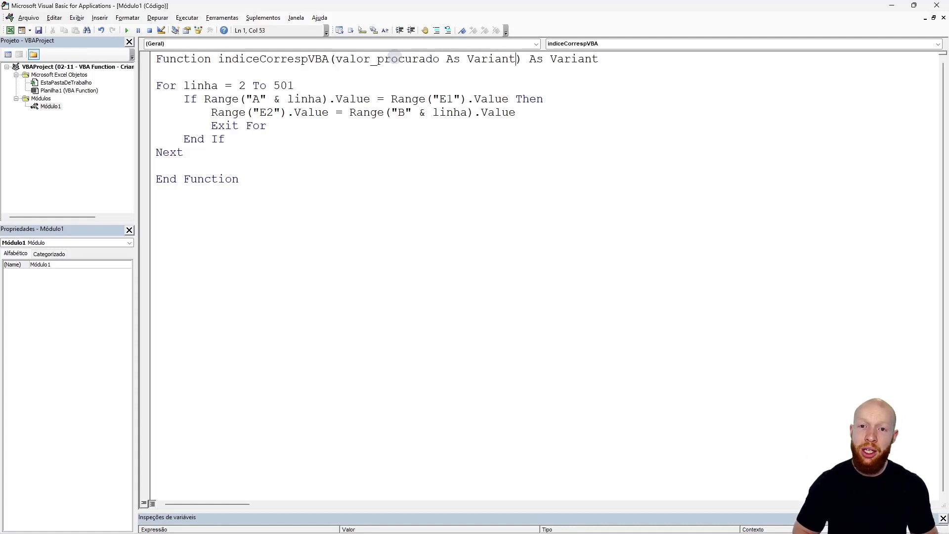
type(", ")
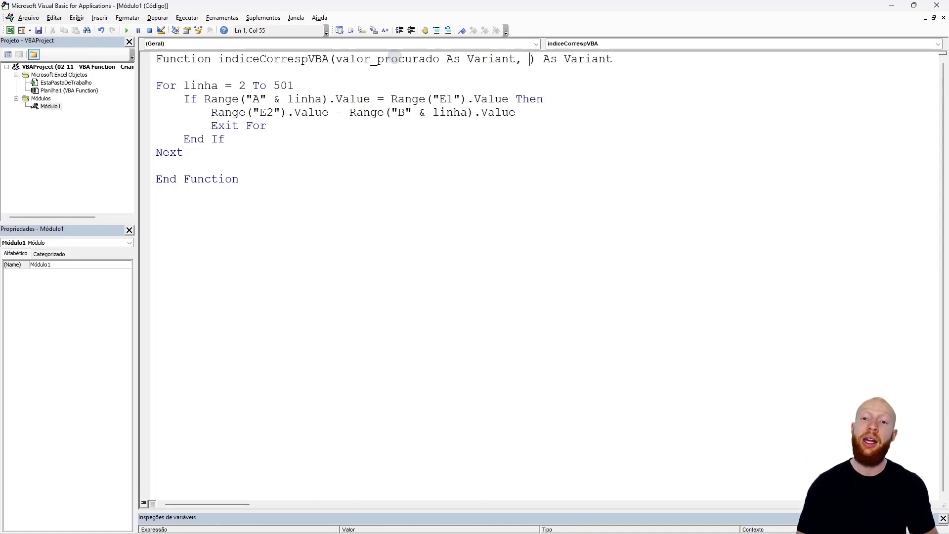
type("intervalo")
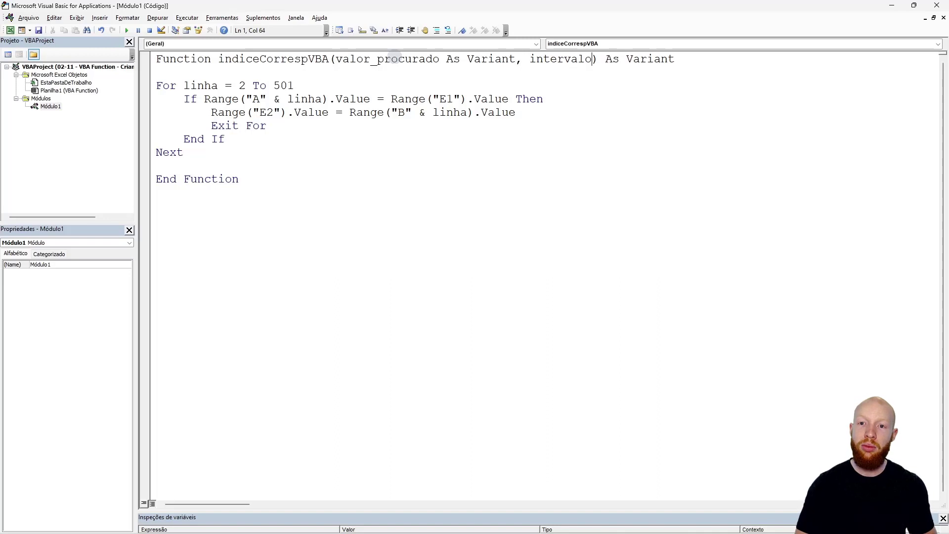
type(" as Rang")
key("Tab")
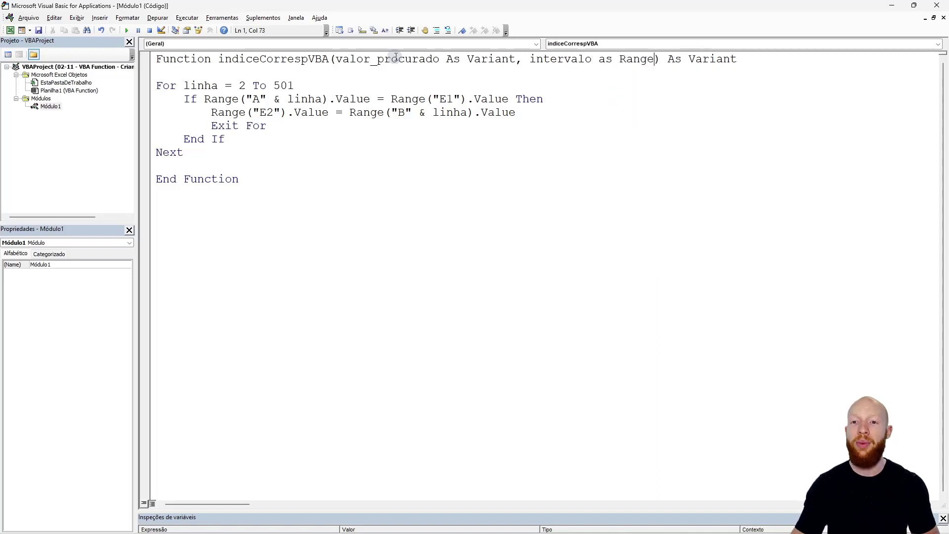
left_click_drag(335, 59, 504, 59)
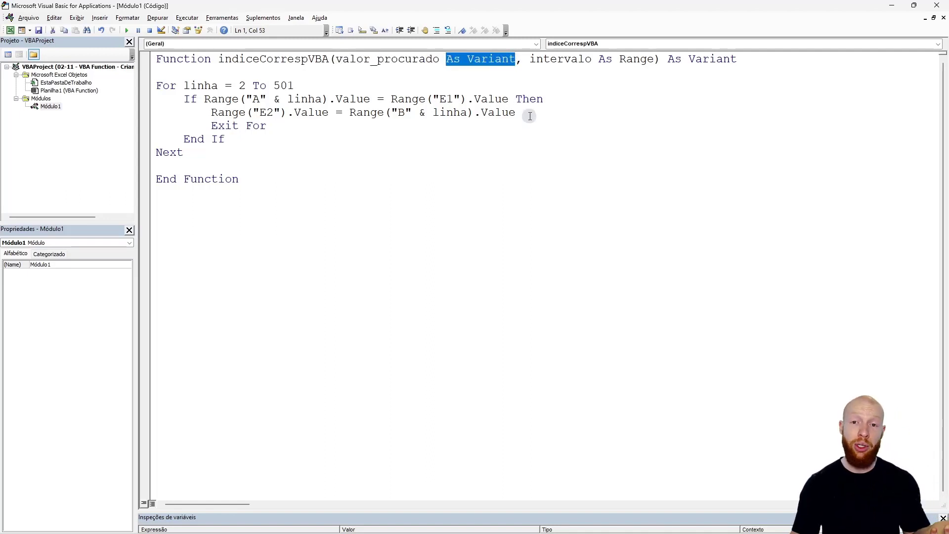
left_click_drag(529, 58, 599, 56)
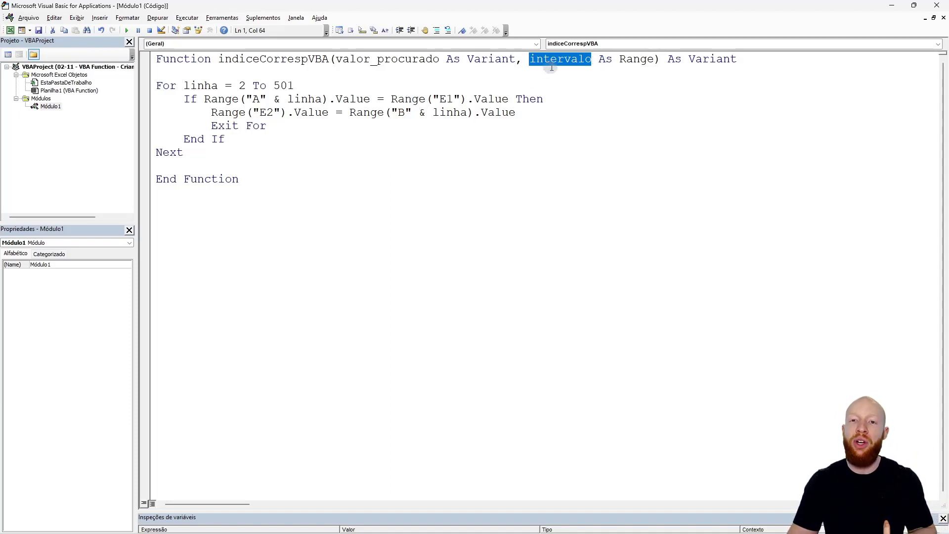
Review the For linha = 2 To 501 loop's variable, start and end values before switching to the sheet
left_click_drag(157, 86, 211, 150)
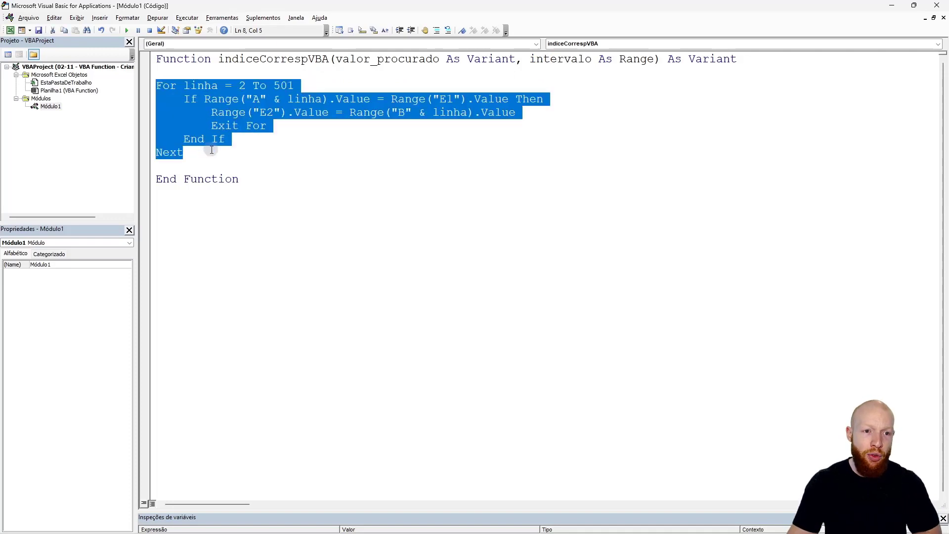
left_click(197, 99)
left_click_drag(157, 85, 379, 88)
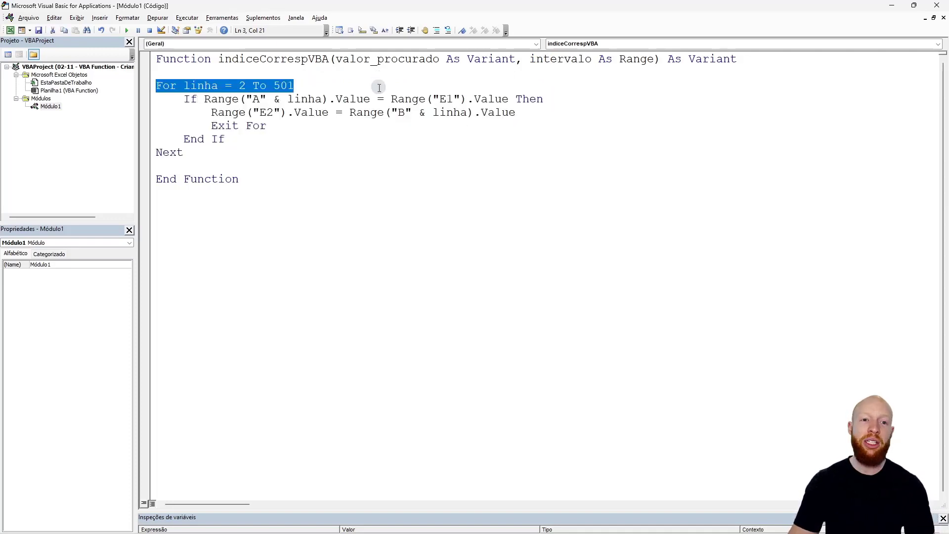
left_click(168, 86)
double_click(166, 86)
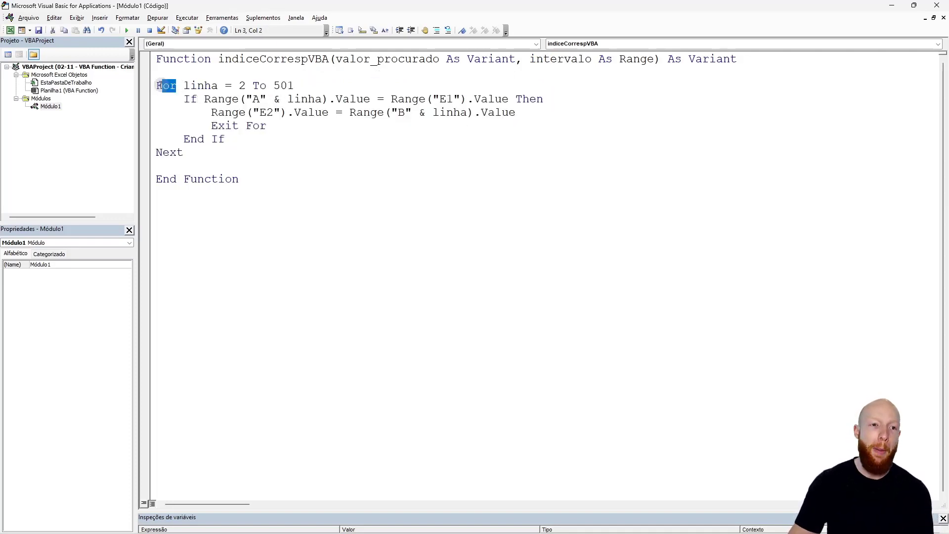
double_click(201, 86)
double_click(242, 86)
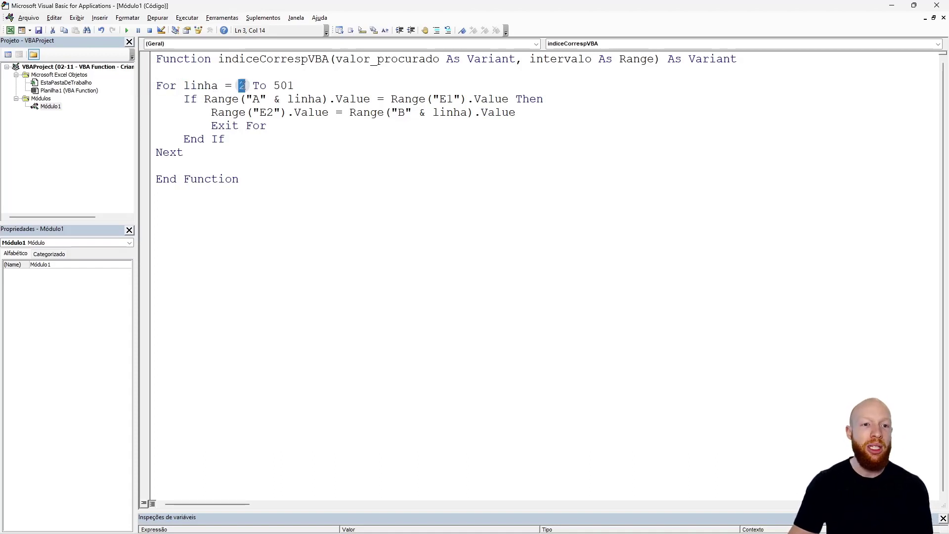
double_click(281, 86)
left_click(302, 100)
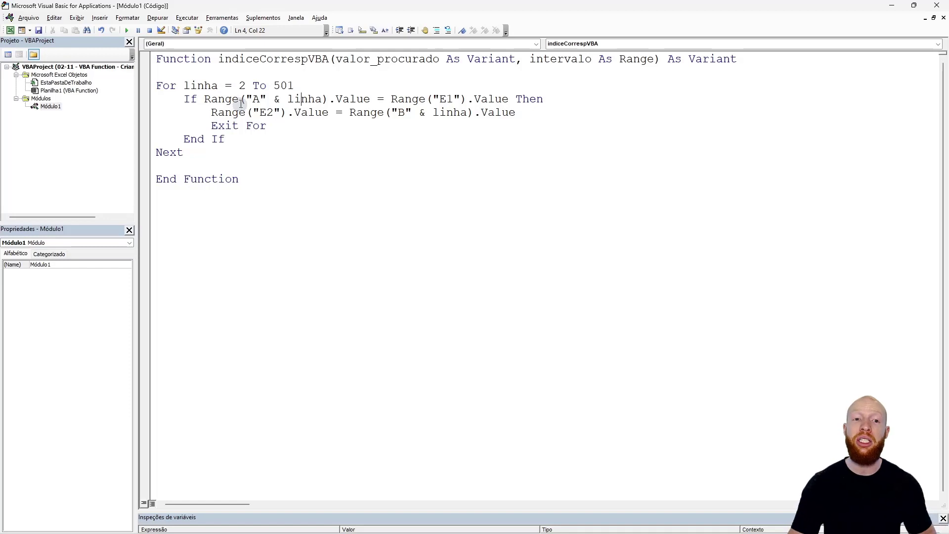
key("alt+F11")
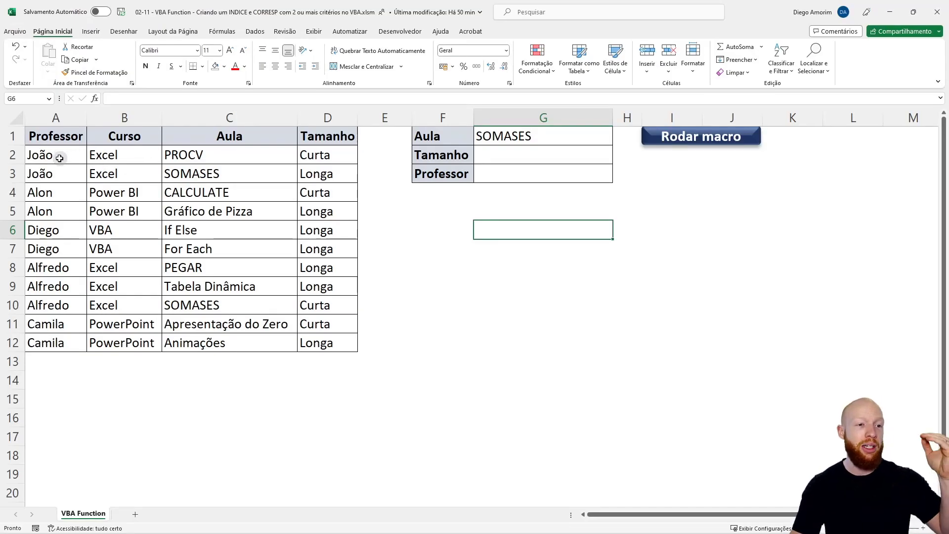
Inspect the Professor names in column A from A2 to A12, then return to the code
left_click(60, 158)
left_click(48, 344)
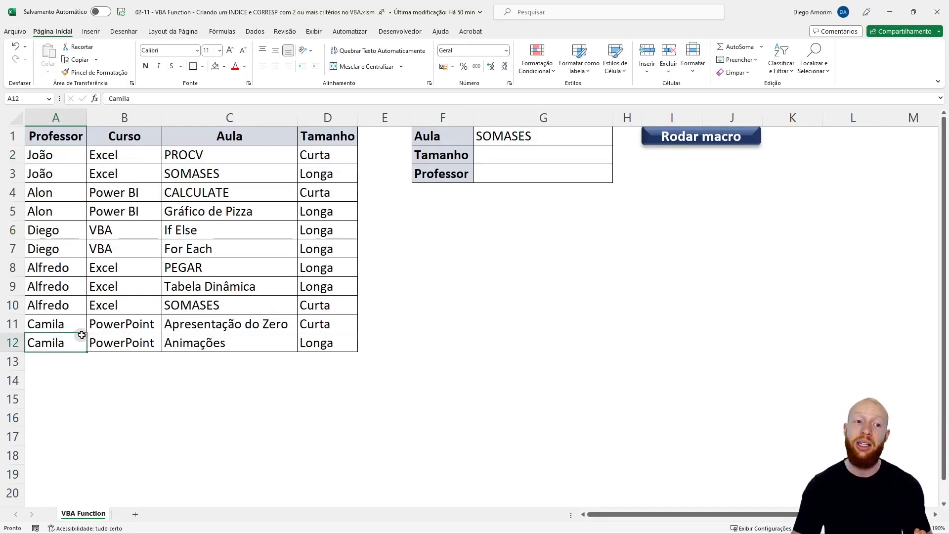
left_click(56, 118)
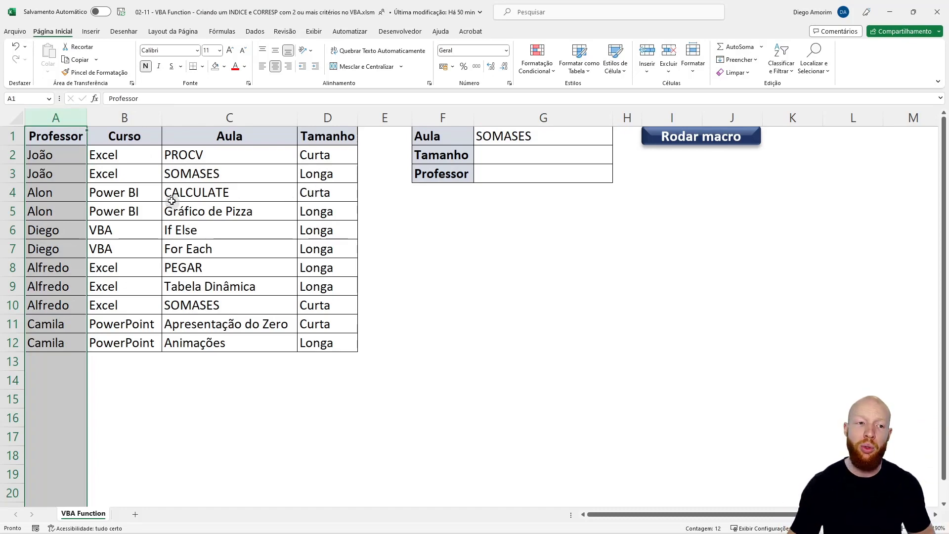
key("alt+F11")
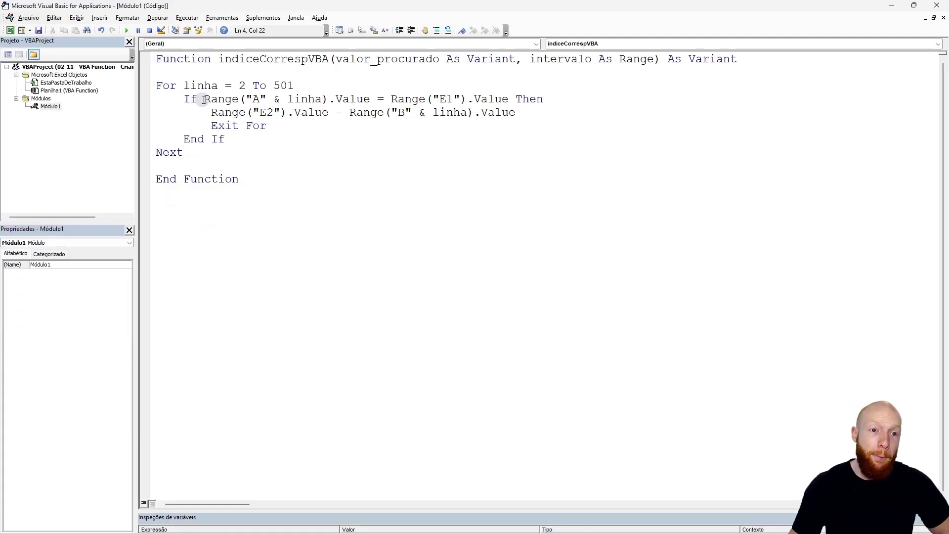
double_click(308, 99)
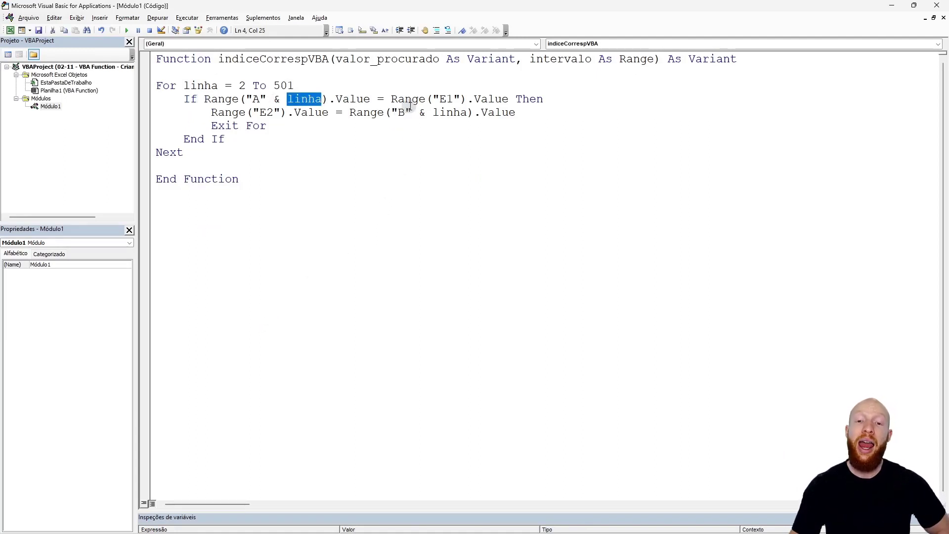
left_click_drag(508, 99, 391, 98)
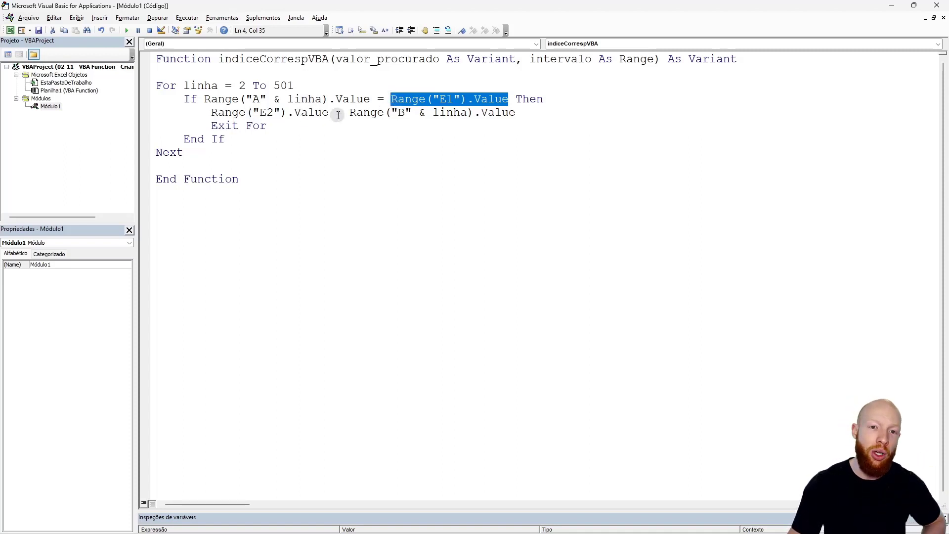
left_click_drag(211, 112, 543, 112)
left_click_drag(267, 125, 205, 126)
left_click(218, 138)
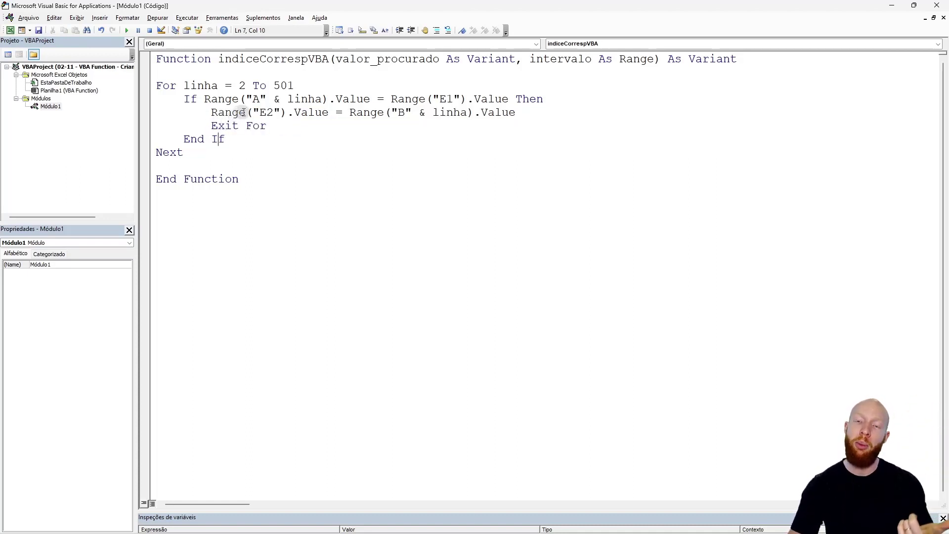
mouse_move(237, 154)
left_mouse_down()
mouse_move(163, 107)
mouse_move(157, 87)
left_mouse_up()
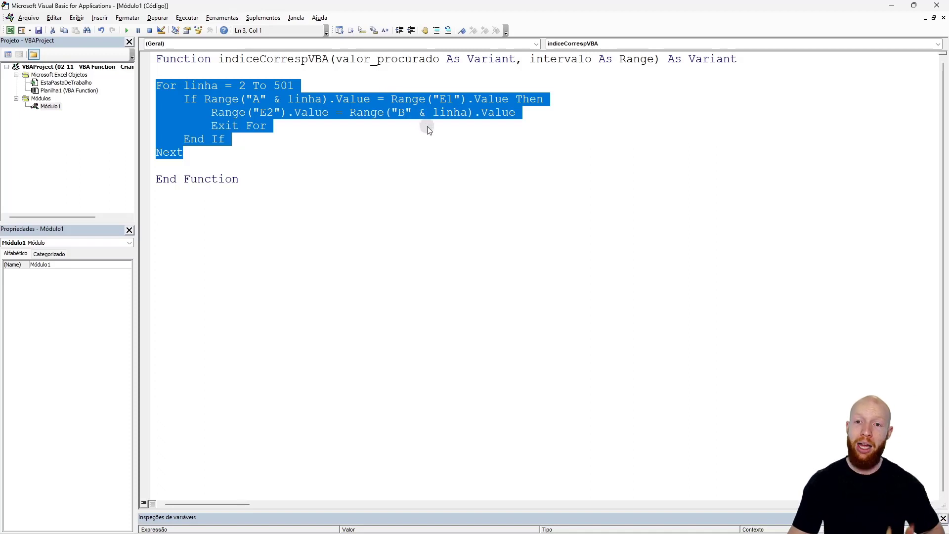
double_click(562, 60)
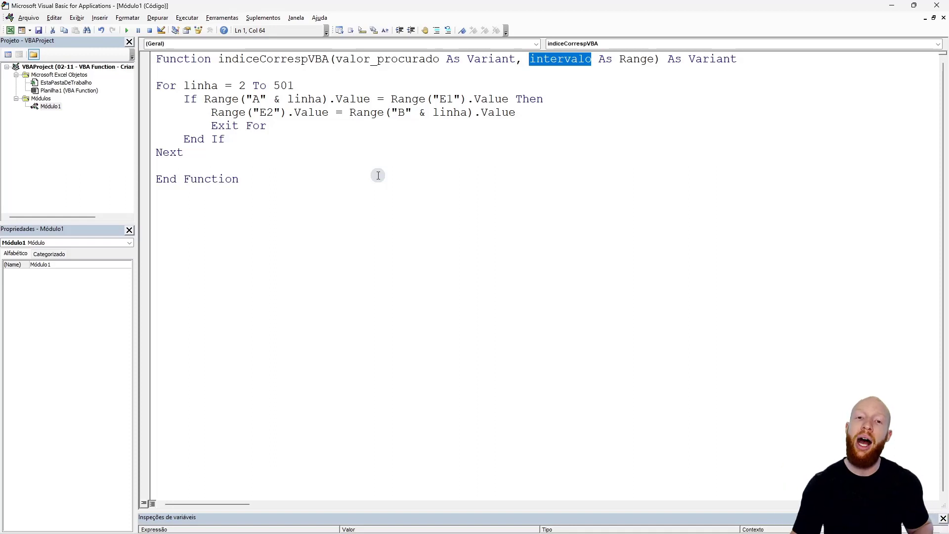
left_click_drag(219, 151, 131, 87)
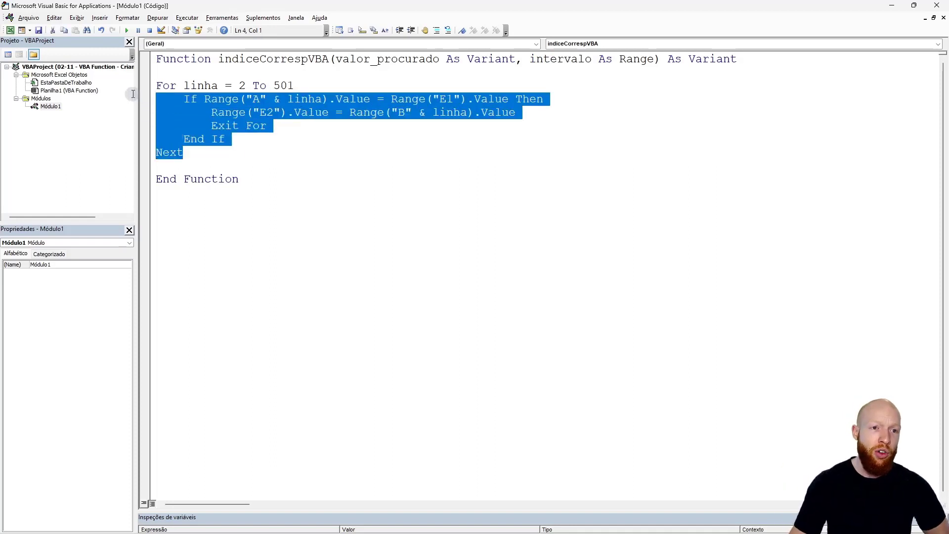
Replace the old For…Next loop with a For Each loop header using variable parte
key("Delete")
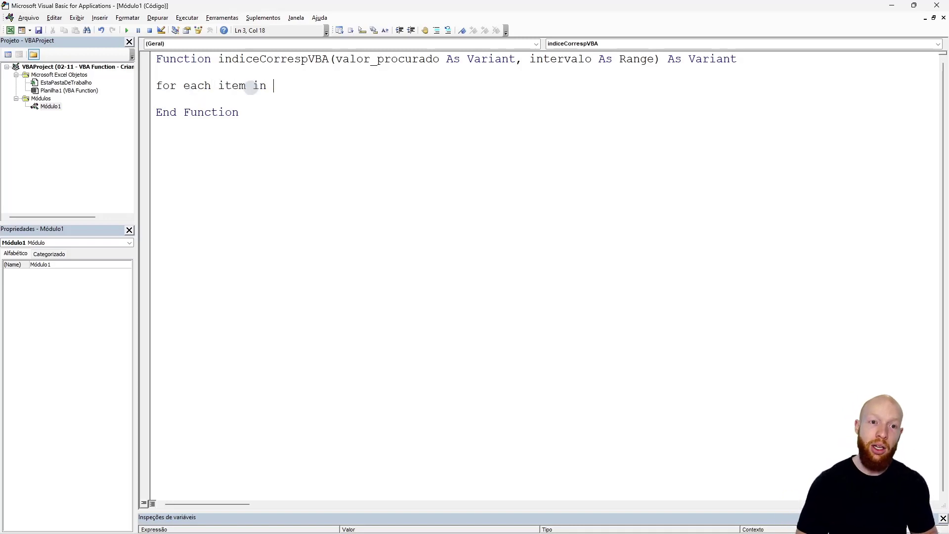
key("Return")
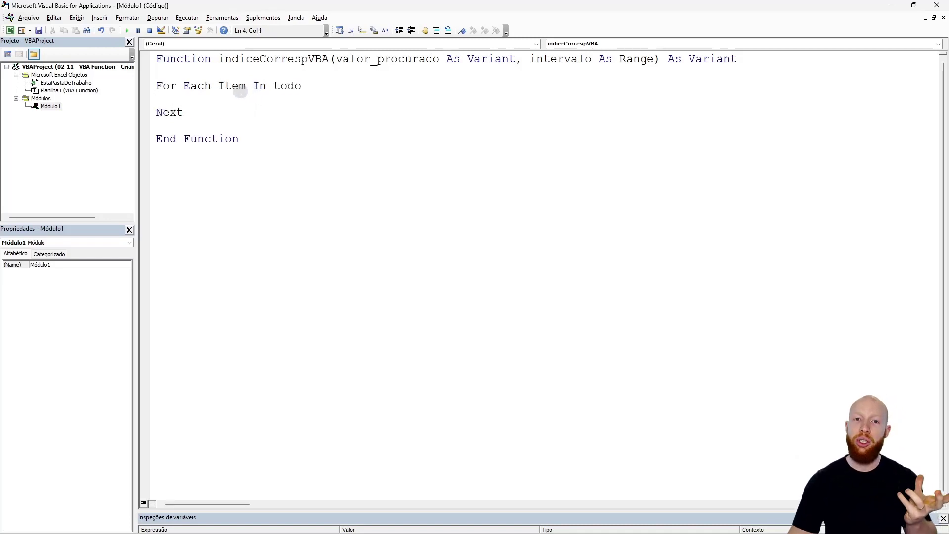
double_click(239, 87)
type("par")
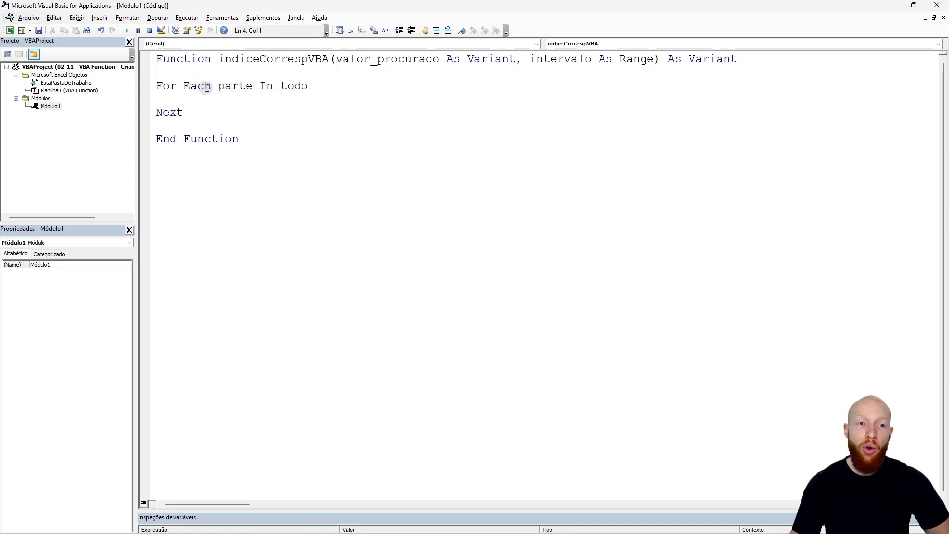
left_click_drag(206, 87, 149, 85)
left_click(239, 87)
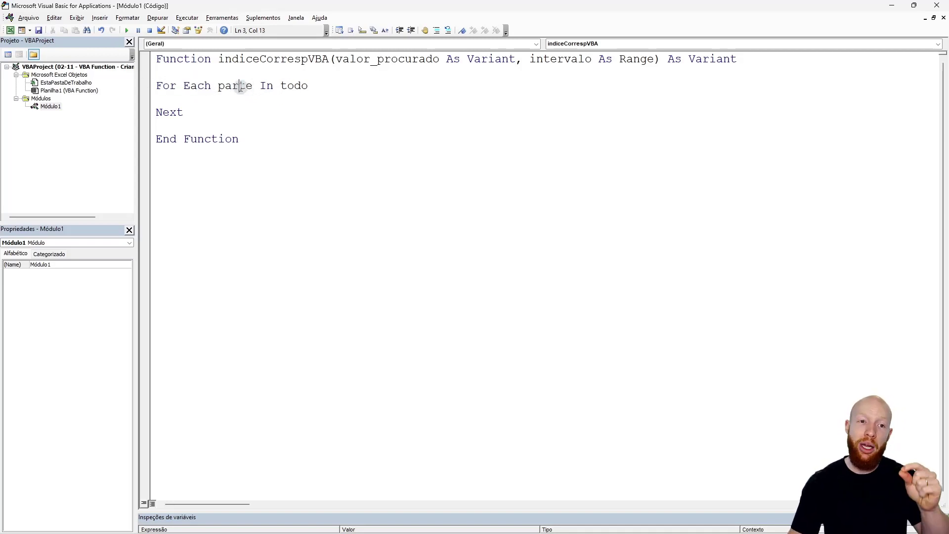
double_click(240, 87)
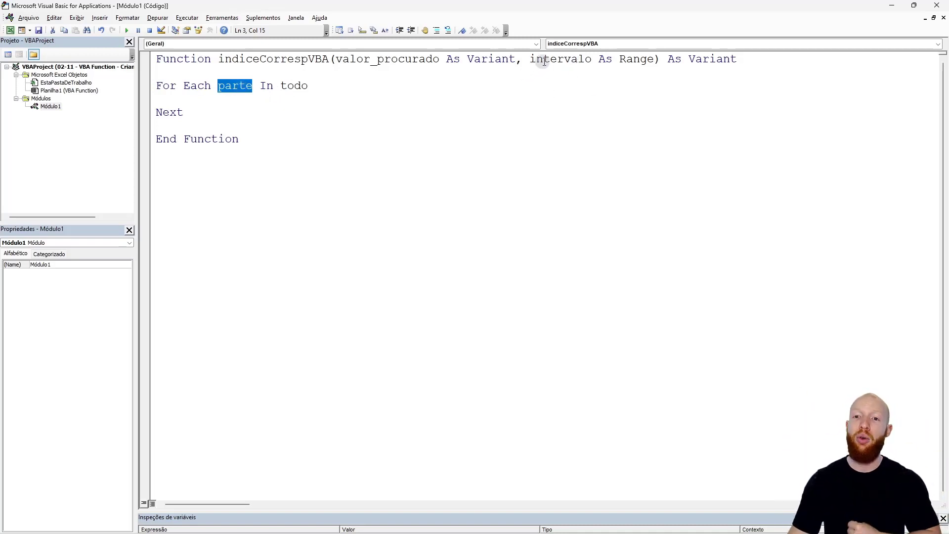
Make the loop For Each celula In intervalo and add MsgBox (celula.Value) inside it
left_click_drag(530, 60, 587, 60)
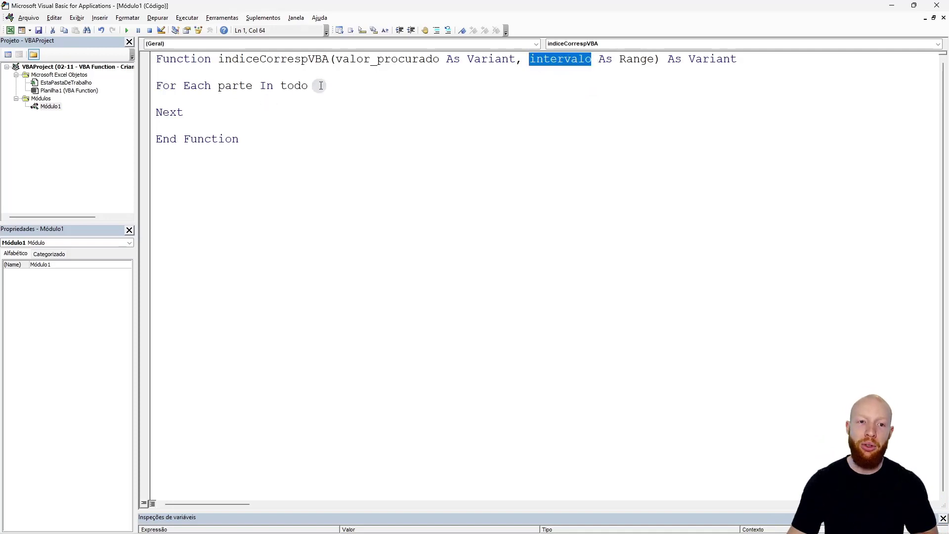
left_click_drag(318, 85, 280, 85)
type("interval")
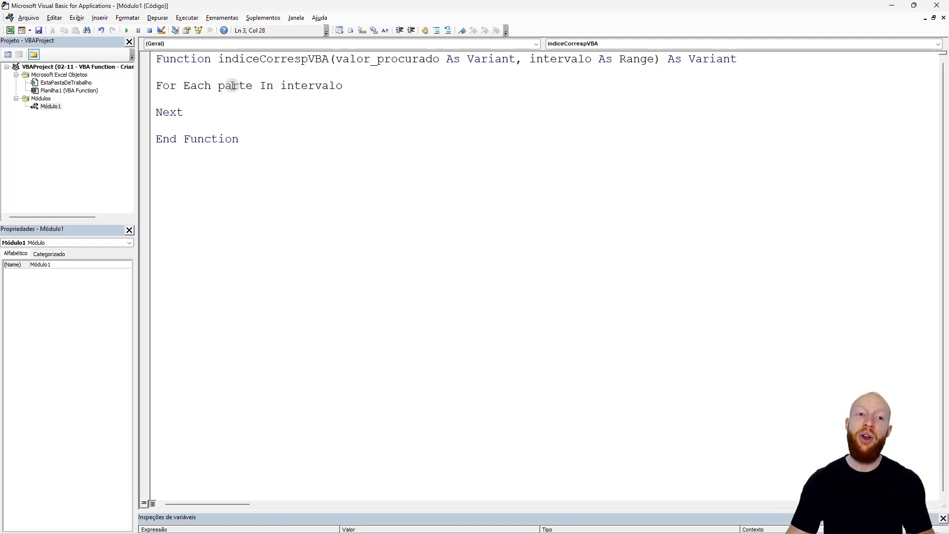
left_click(190, 85)
double_click(249, 86)
type("ce")
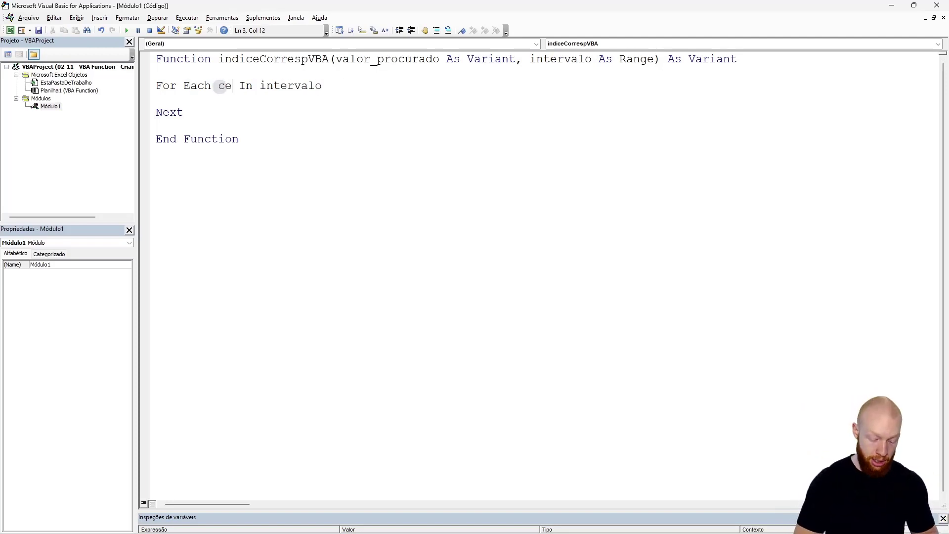
type("lula")
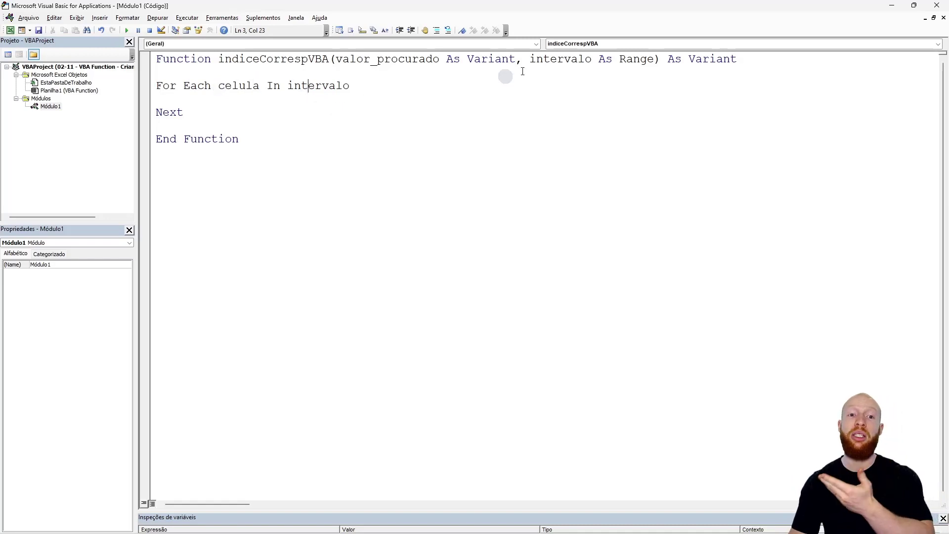
left_click(435, 97)
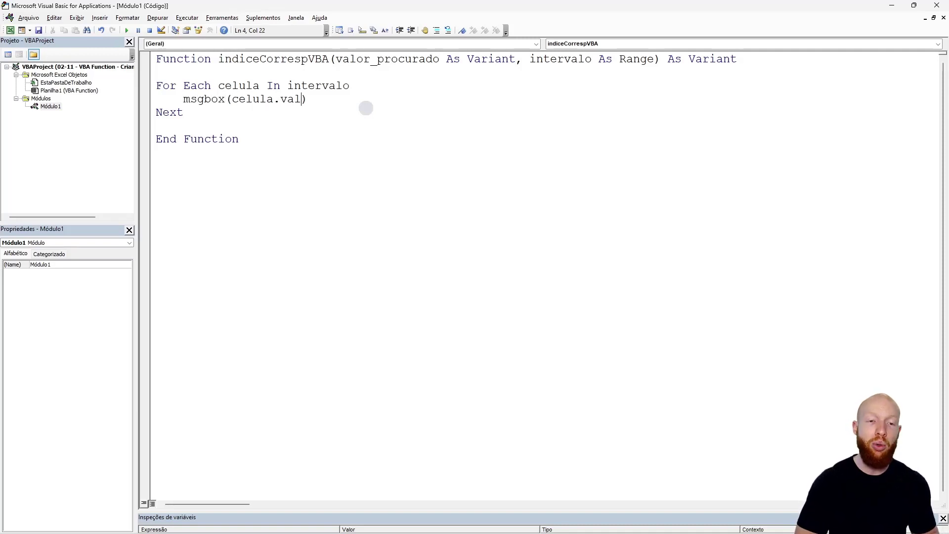
left_click(366, 108)
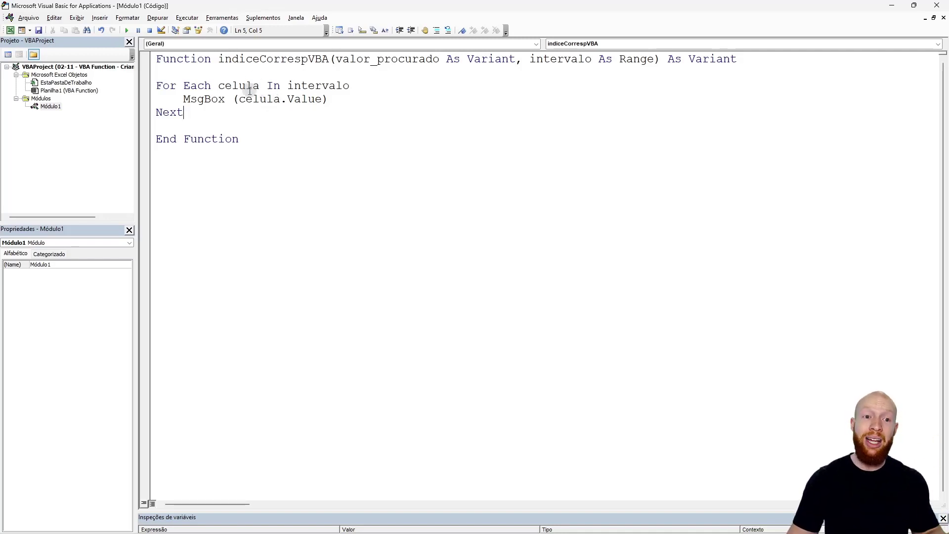
left_click_drag(330, 100, 186, 91)
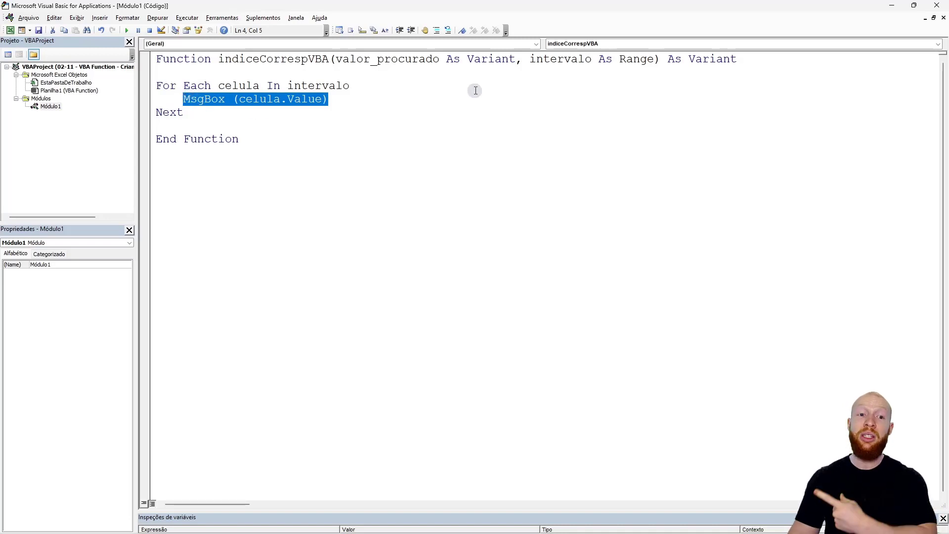
Enter =indiceCorrespVBA(G1;C2:C12) in cell G5
key("alt+Tab")
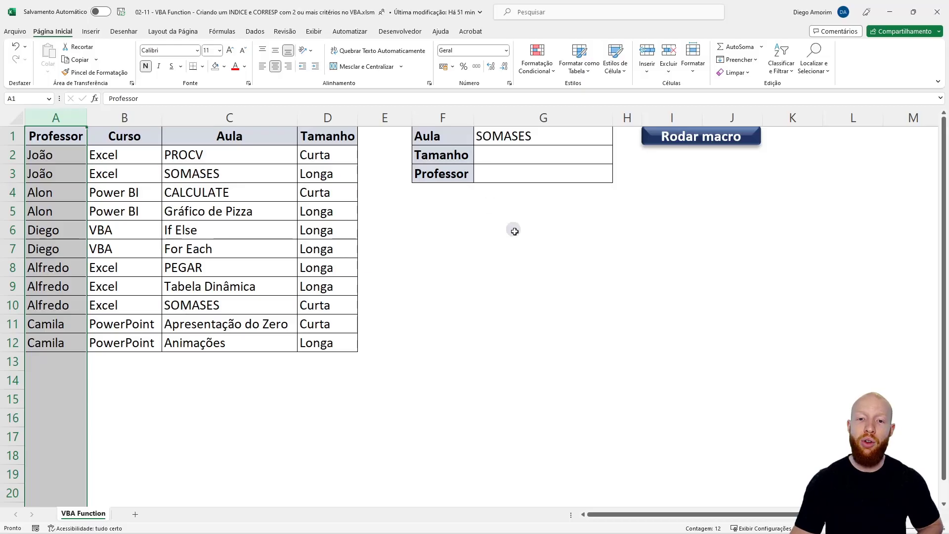
type("=")
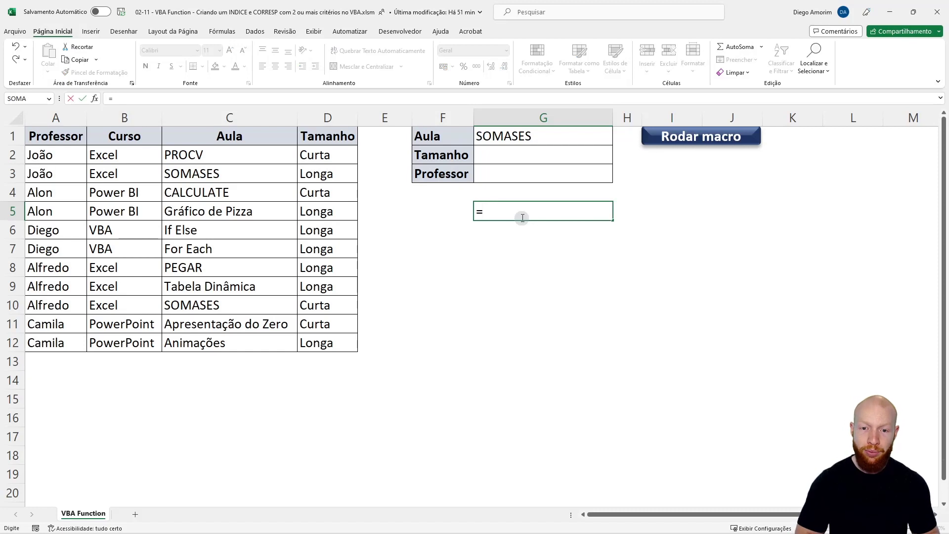
type("indi")
key("Tab")
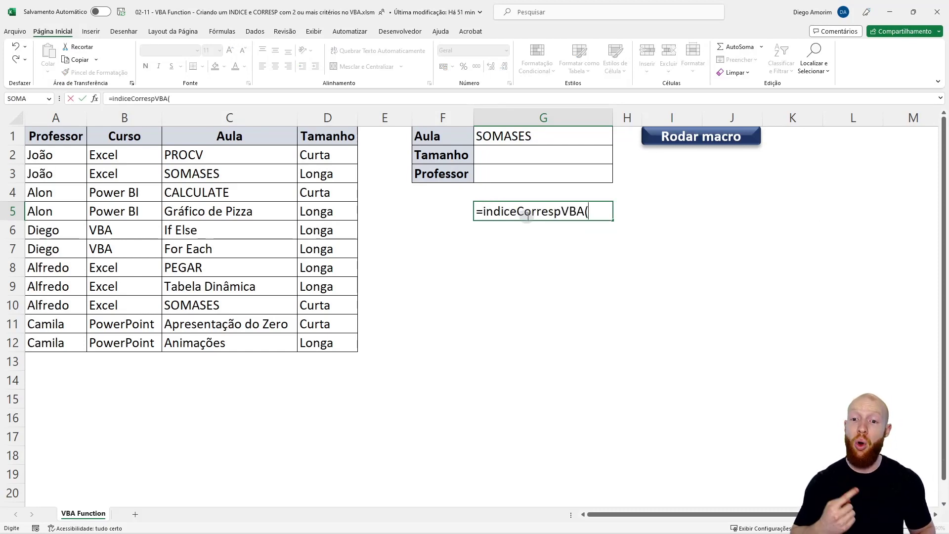
key("ctrl+shift+a")
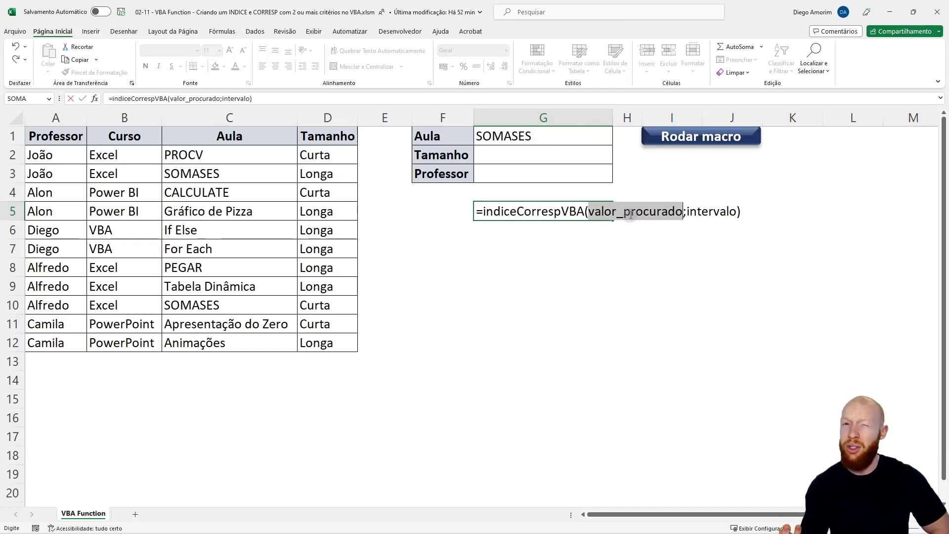
left_click(549, 135)
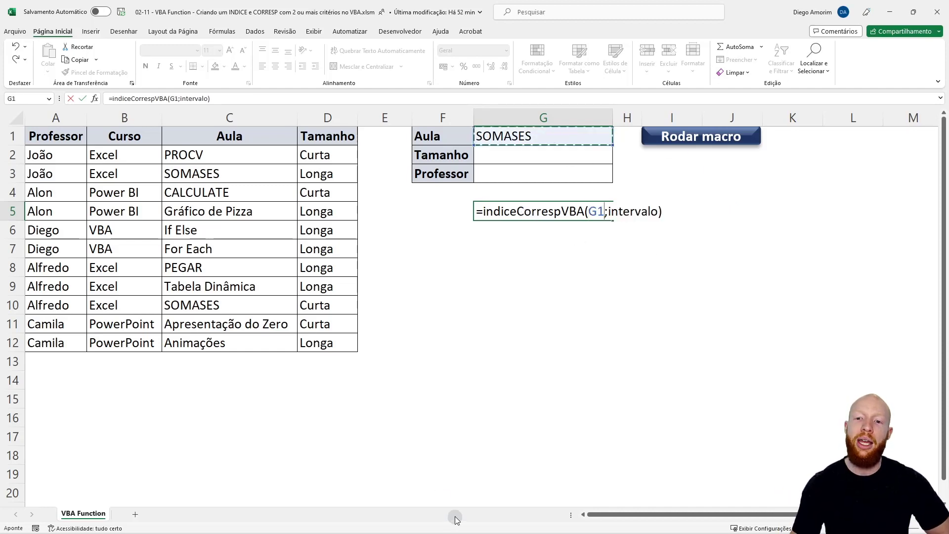
double_click(638, 209)
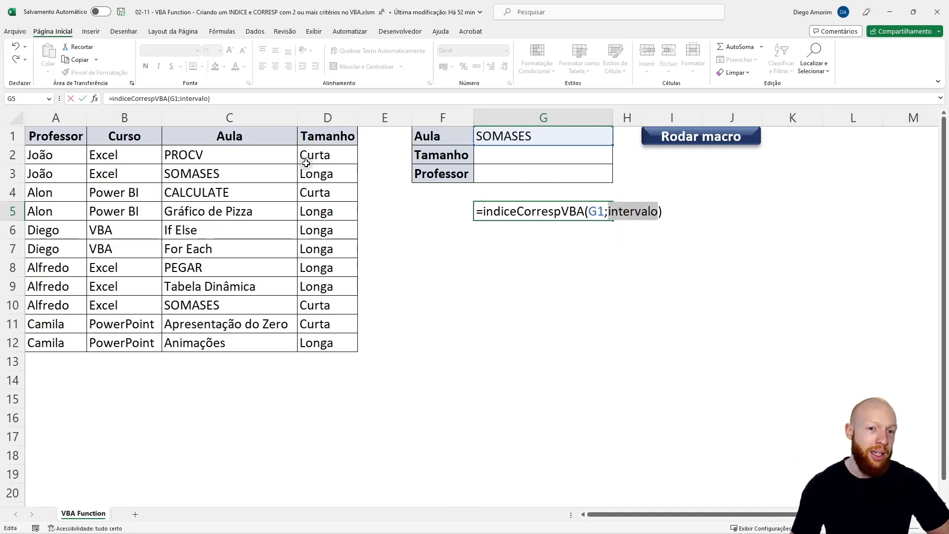
left_click_drag(245, 155, 233, 343)
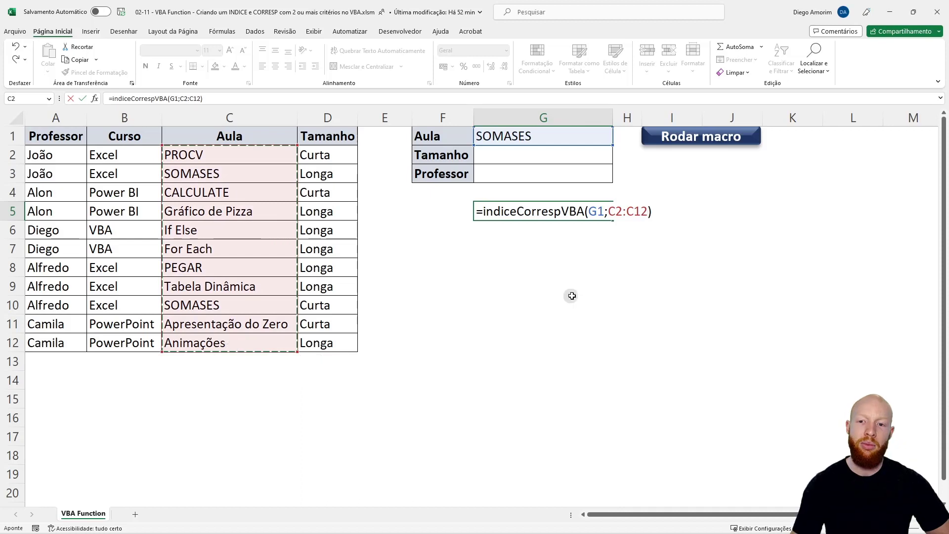
key("Return")
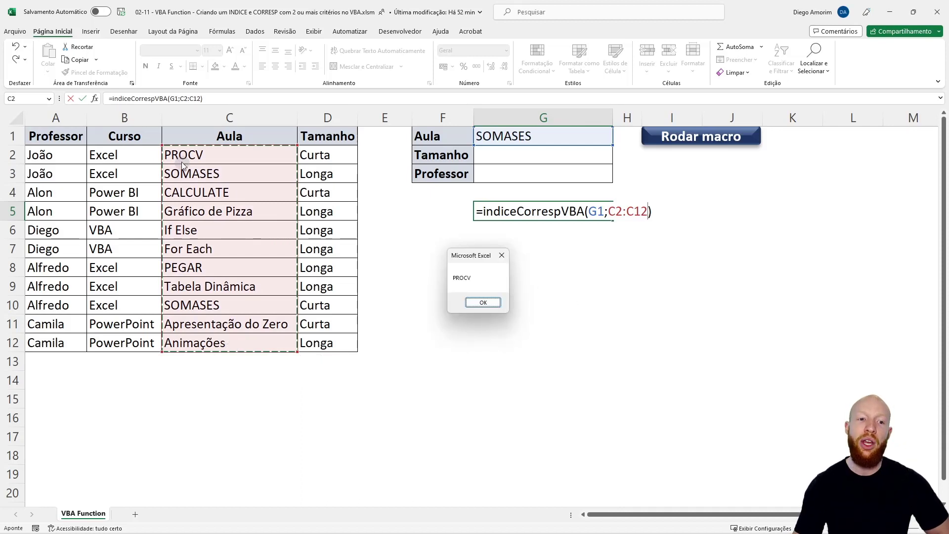
Dismiss each lesson-name message box, then check G5's formula, which returns 0
left_click(483, 302)
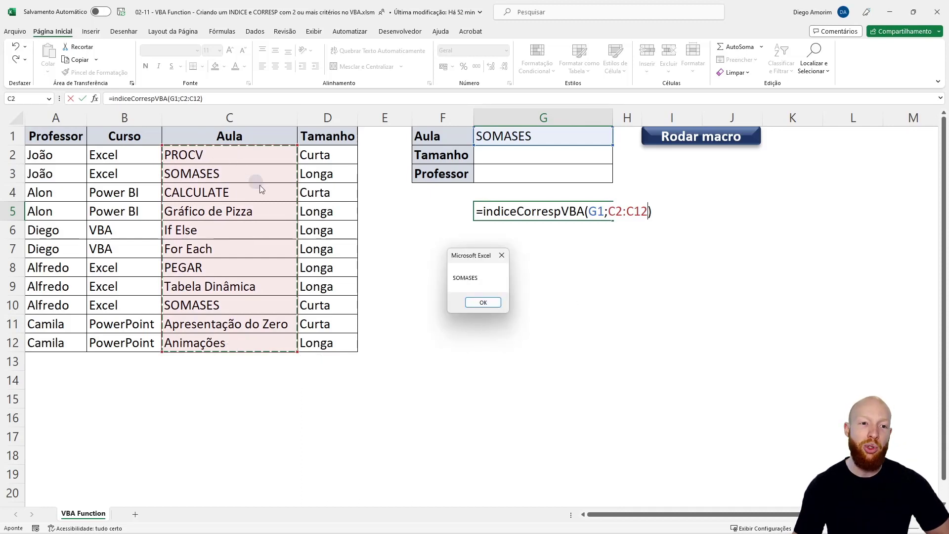
left_click(482, 302)
left_click(482, 302)
left_click(483, 302)
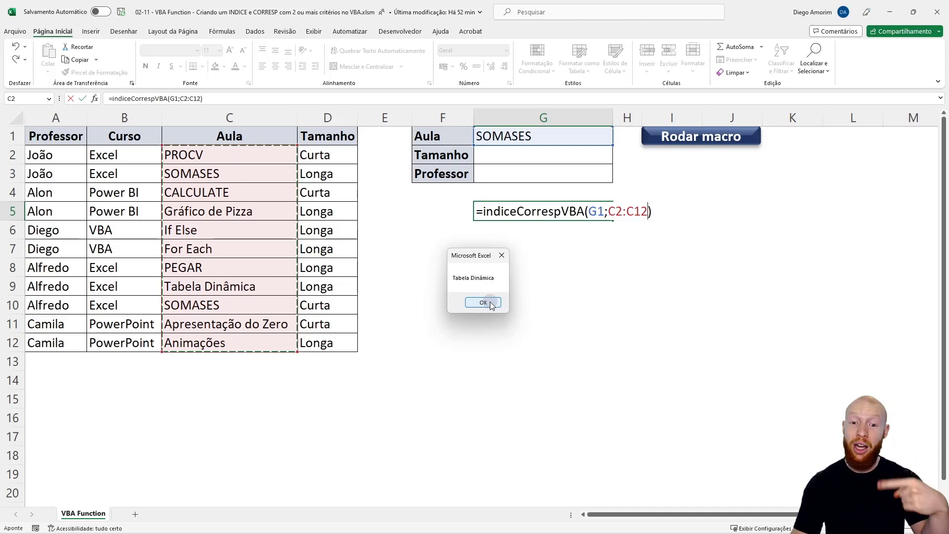
left_click(491, 303)
left_click(490, 303)
left_click(491, 302)
left_click(490, 303)
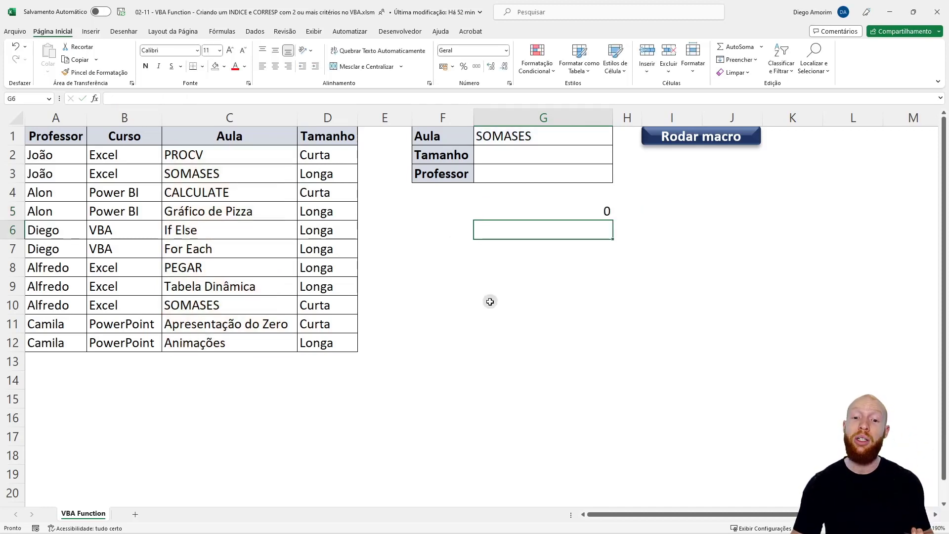
left_click(549, 211)
Strip MsgBox ( and its closing parenthesis from line 4, typing 'if' before celula.Value
key("alt+F11")
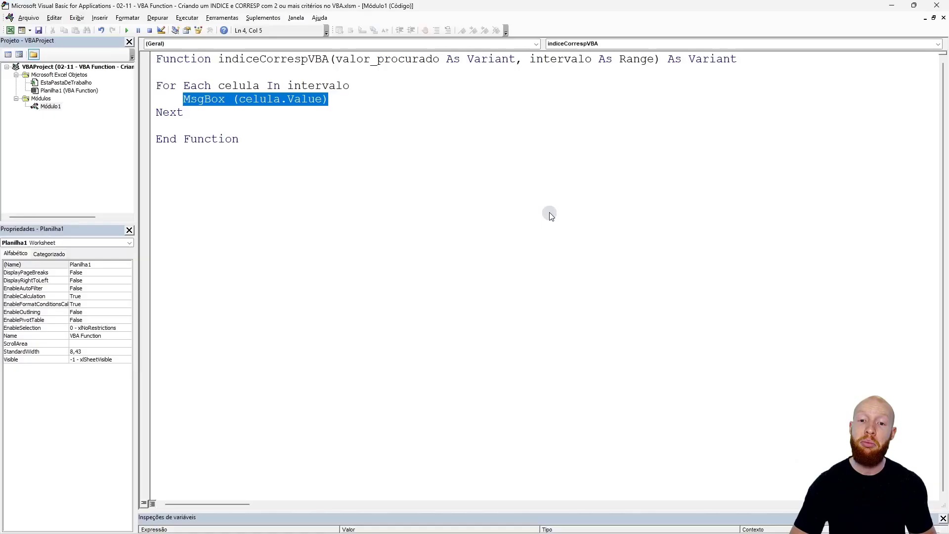
left_click(246, 101)
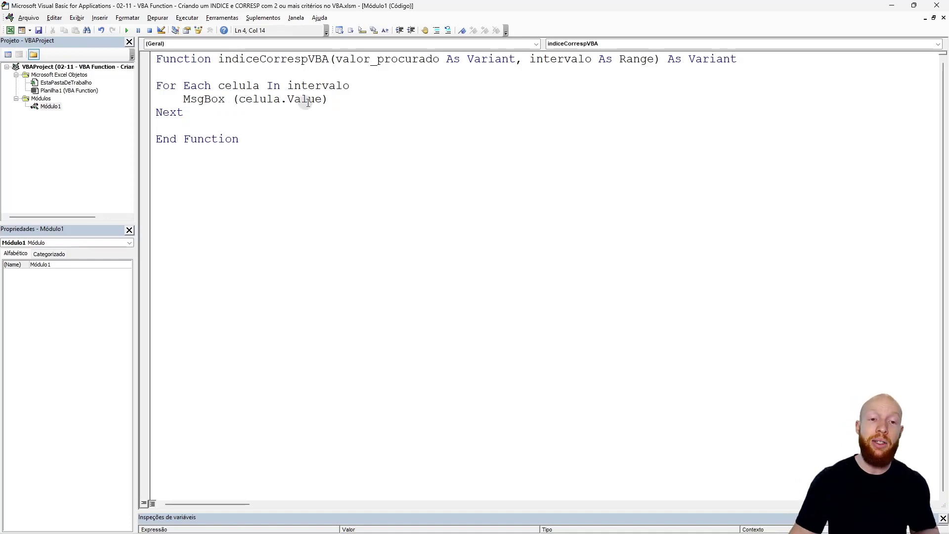
double_click(386, 59)
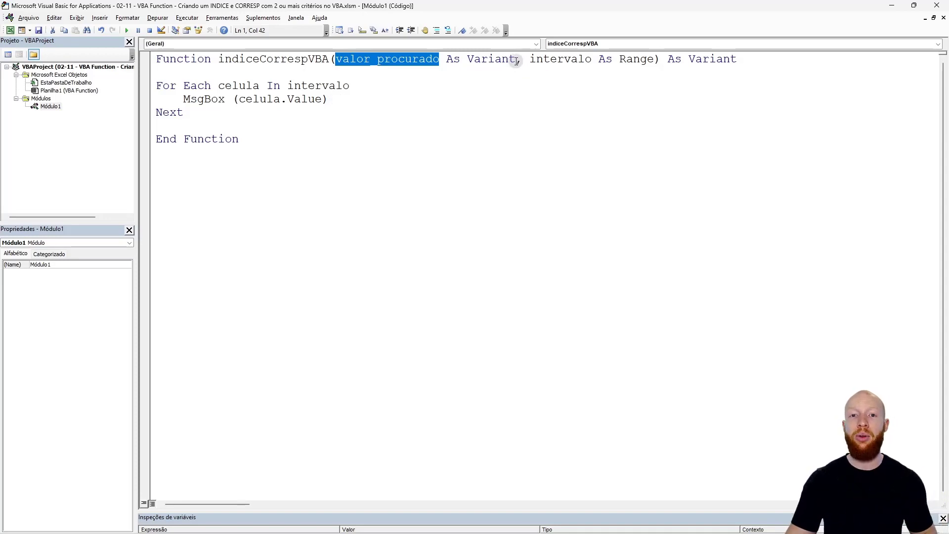
key("alt+F11")
key("alt+F11")
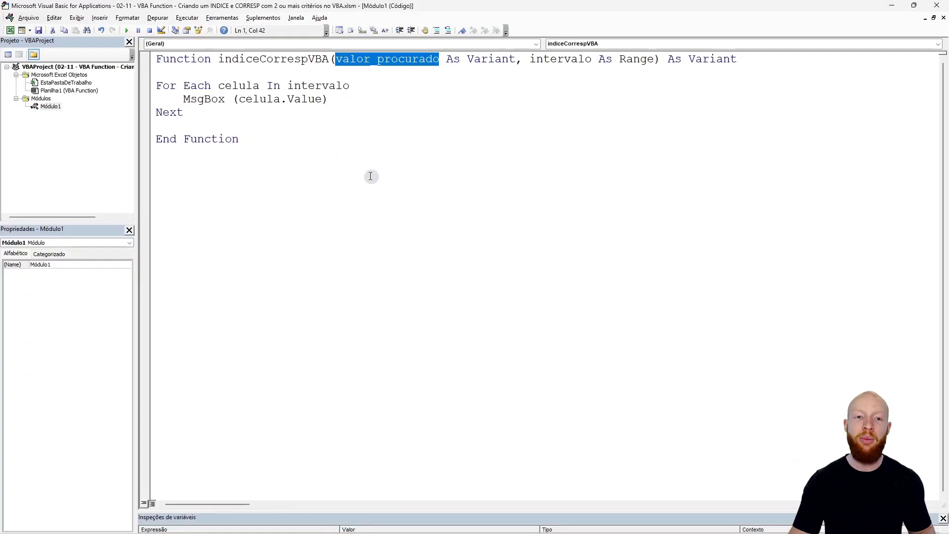
left_click_drag(183, 98, 239, 99)
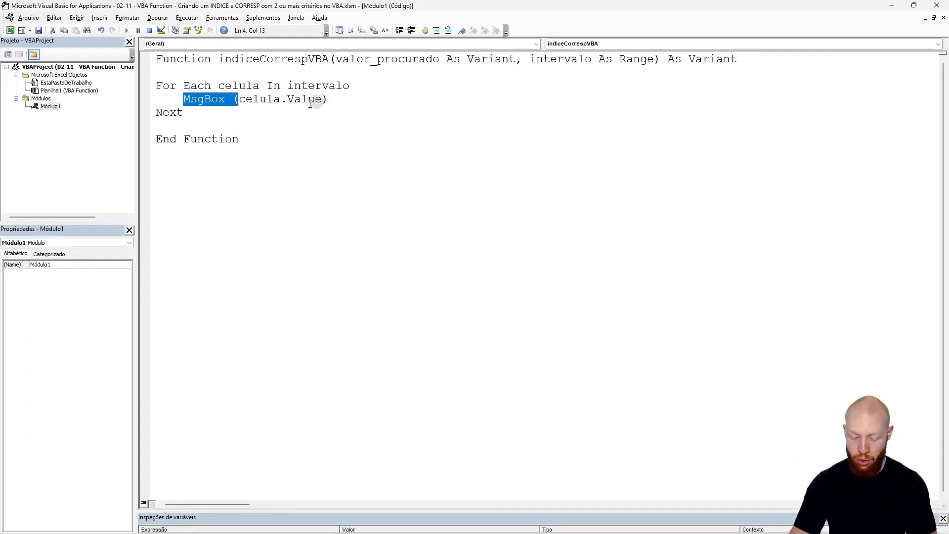
key("Delete")
key("End")
key("BackSpace")
left_click(191, 99)
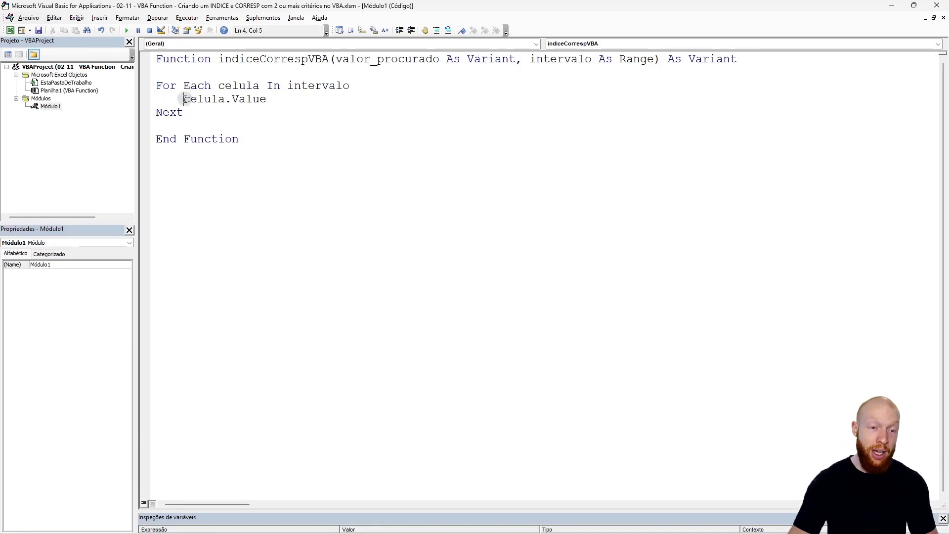
type("if")
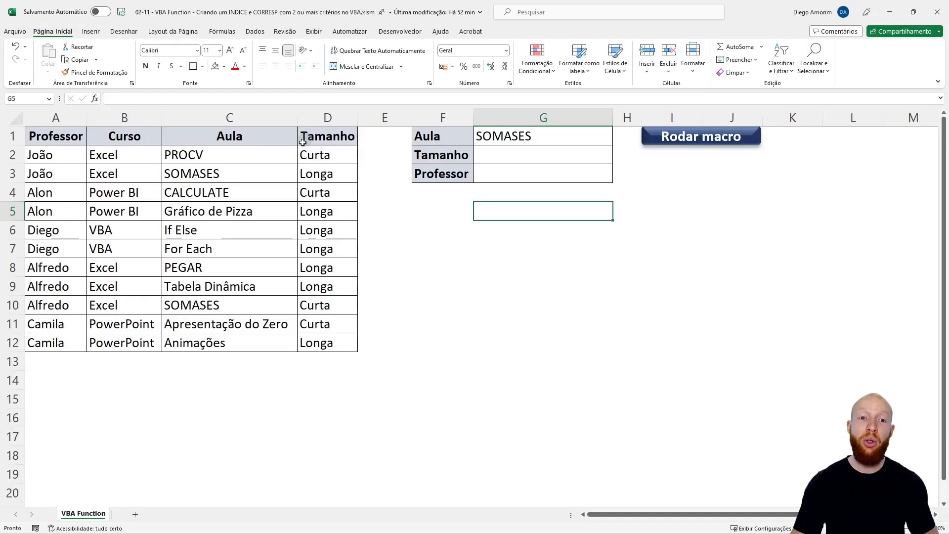
key("alt+F11")
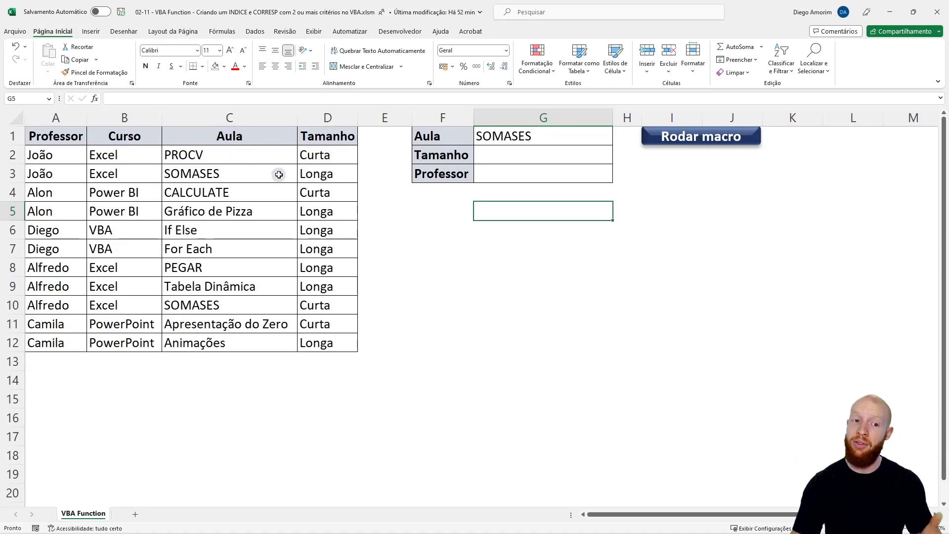
key("alt+F11")
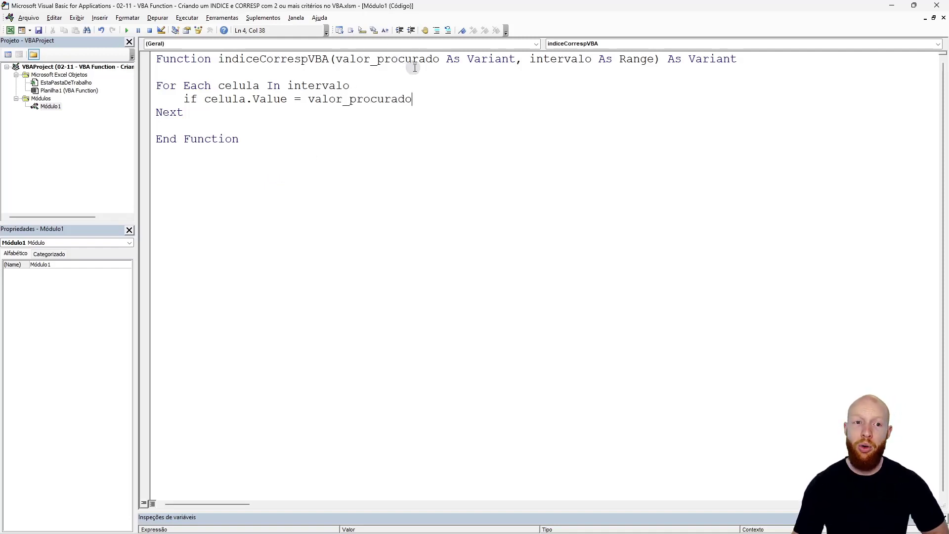
Complete the If block's body with the line MsgBox ("Achei!")
key("Return")
key("Return")
type("ei!\")")
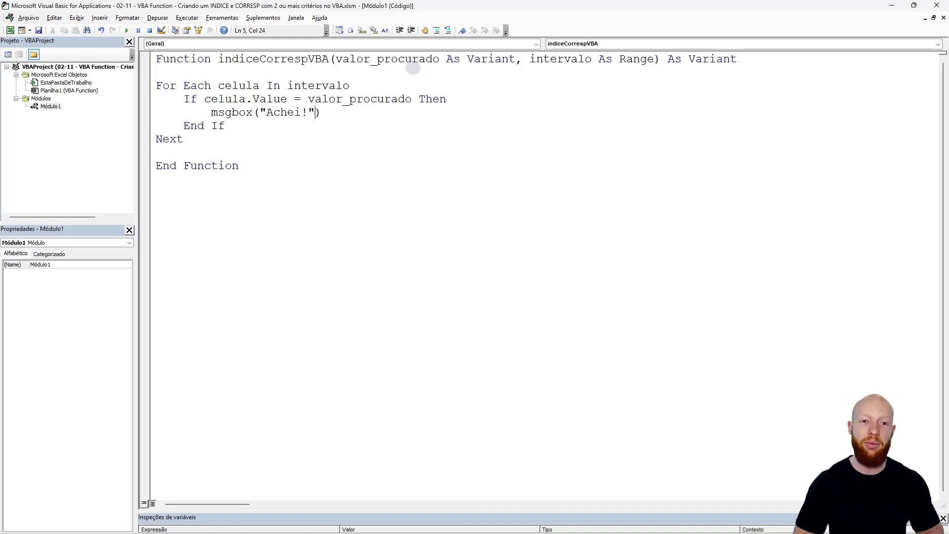
left_click(328, 143)
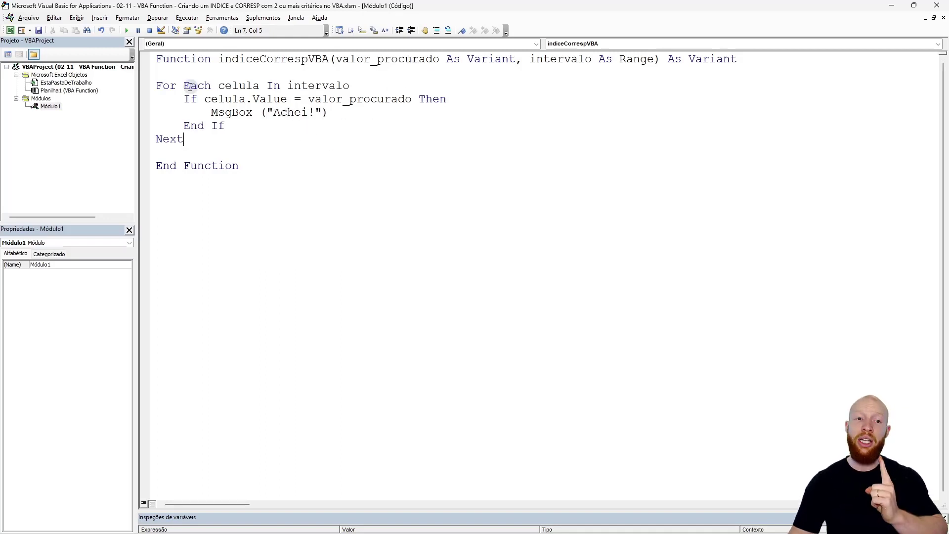
Walk through the For Each loop, comparing celula.Value with valor_procurado, then view the worksheet's lesson names
left_click_drag(156, 86, 412, 85)
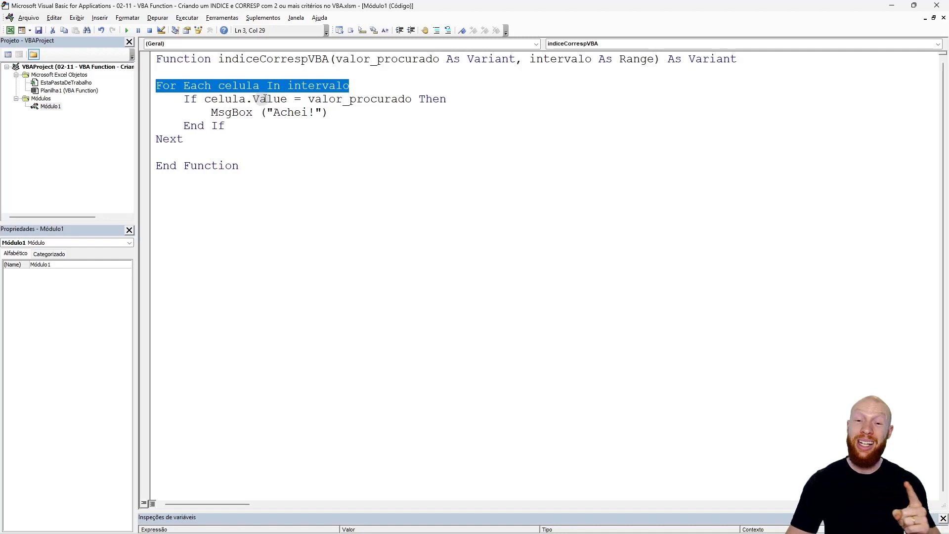
double_click(314, 99)
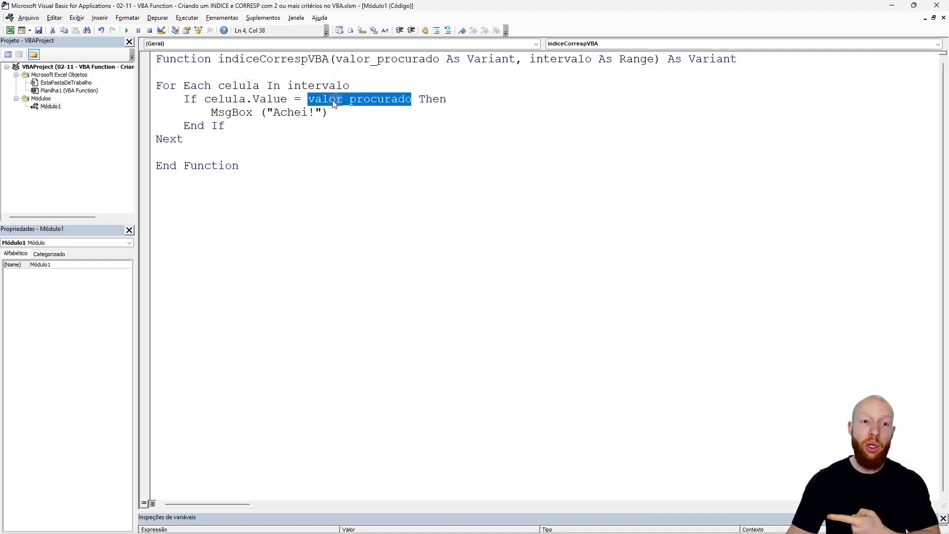
left_click_drag(292, 100, 205, 99)
double_click(440, 100)
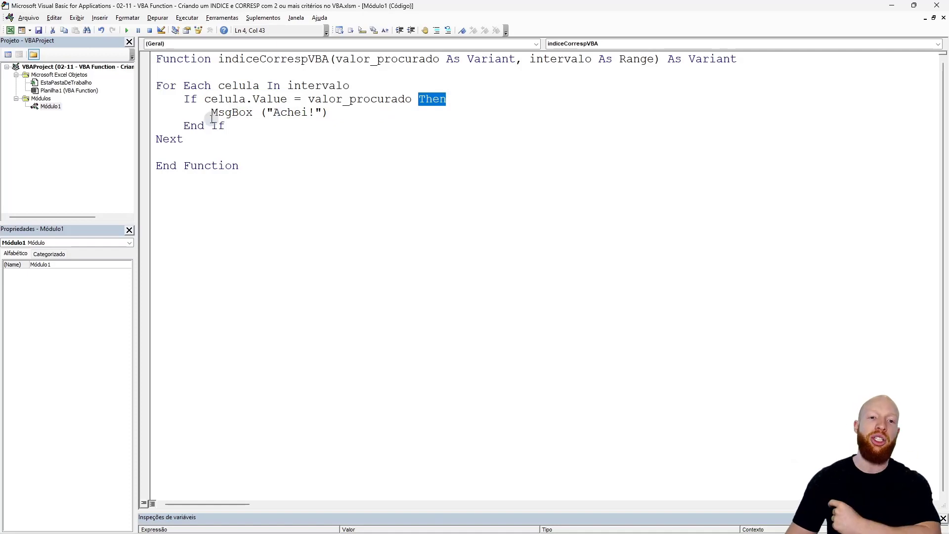
left_click_drag(209, 112, 346, 114)
left_click(349, 115)
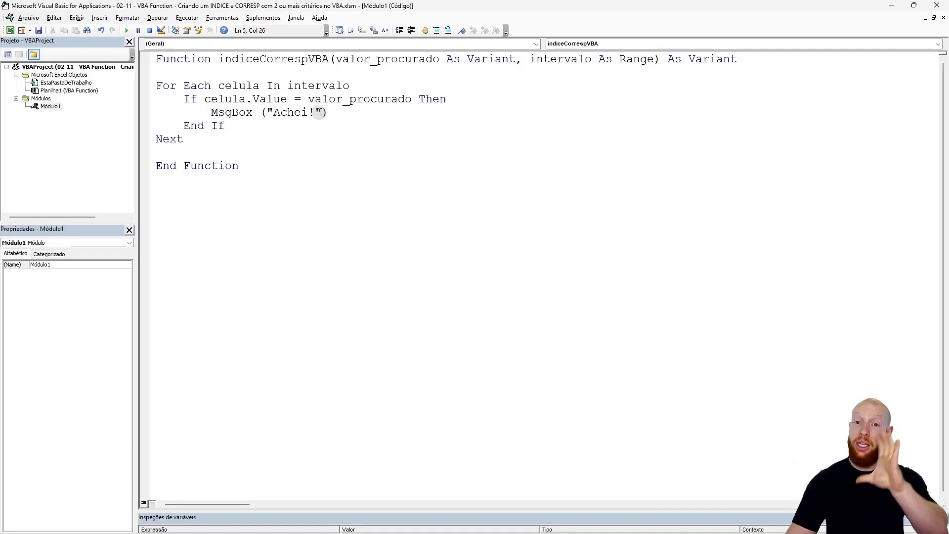
left_click_drag(183, 100, 200, 101)
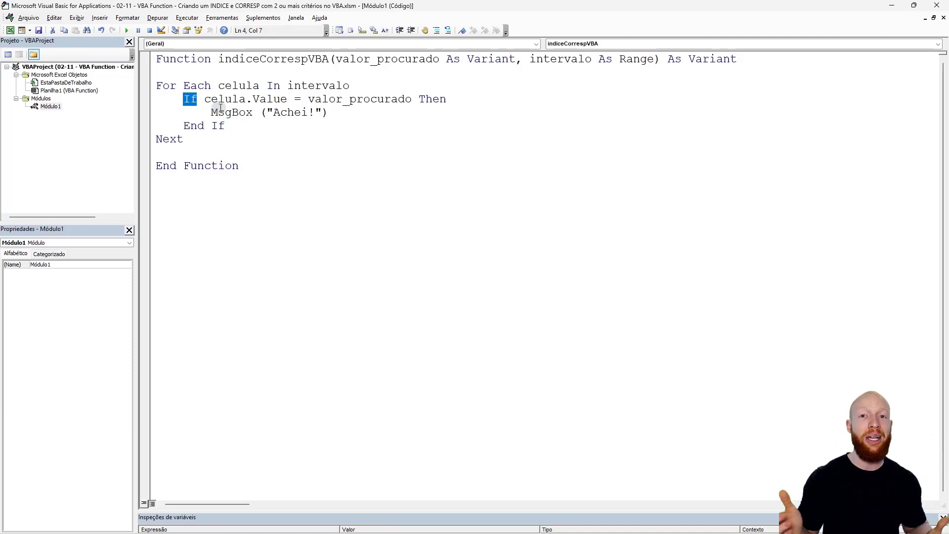
left_click(242, 125)
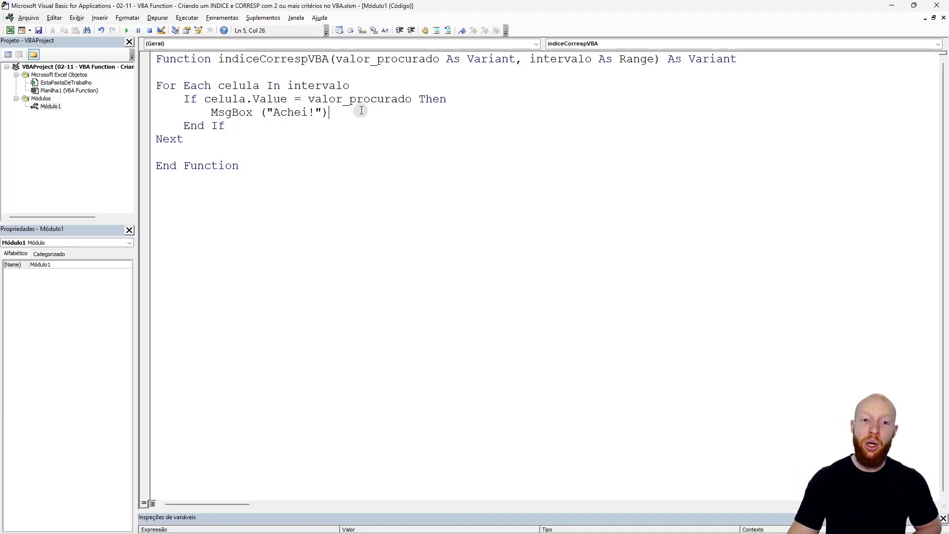
key("alt+F11")
left_click(221, 154)
Point out lesson names in column C, including the For Each lesson, then reopen the code
left_click(227, 192)
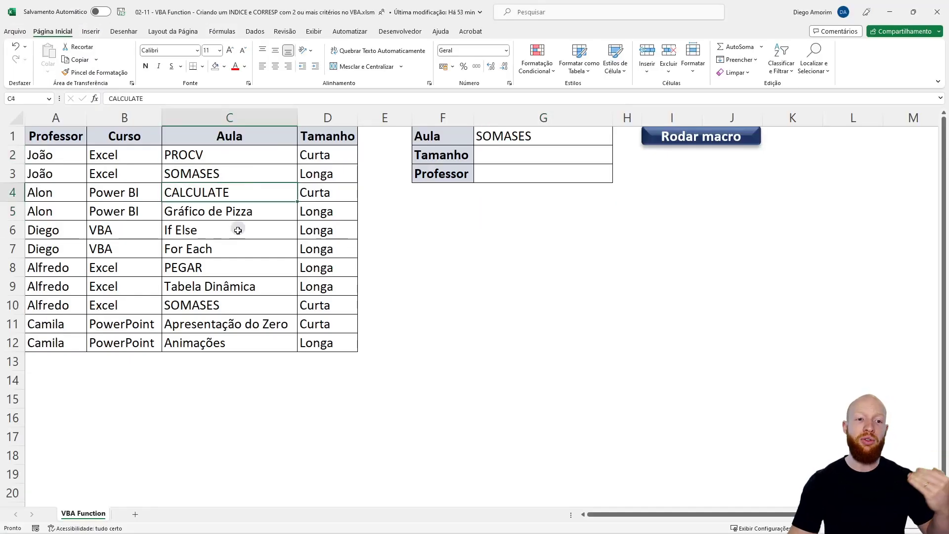
left_click(238, 249)
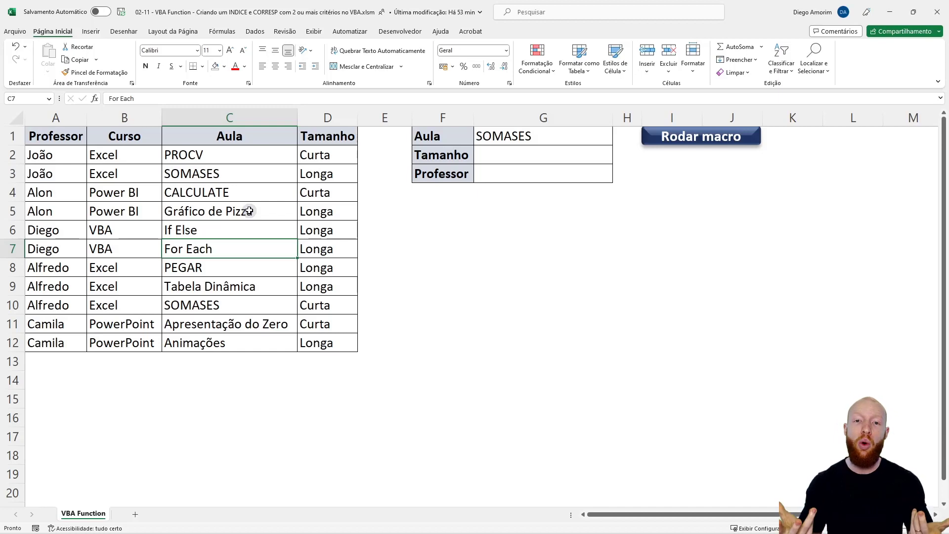
key("alt+F11")
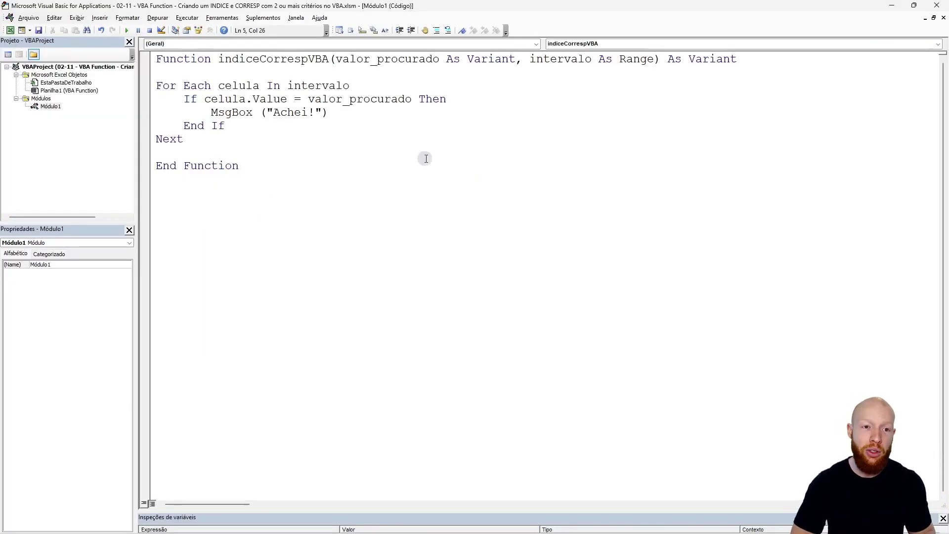
Add Exit Function after MsgBox ("Achei!") so the search stops at the first match
key("Return")
type("exit function")
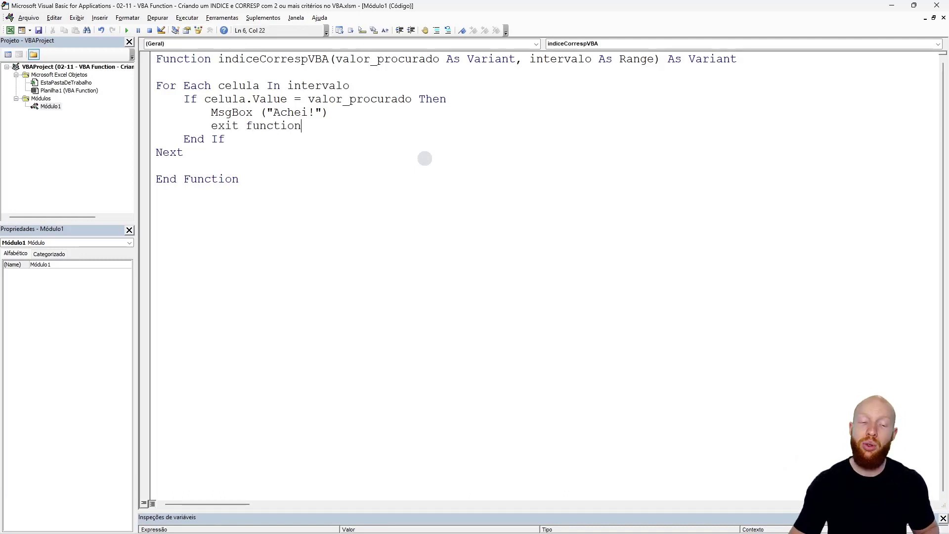
left_click(357, 153)
left_click_drag(212, 112, 412, 117)
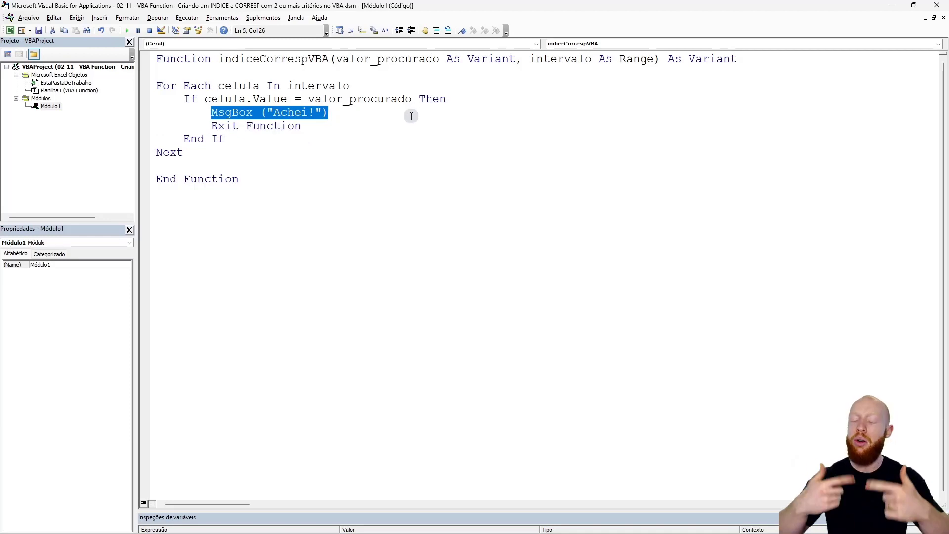
key("alt+F11")
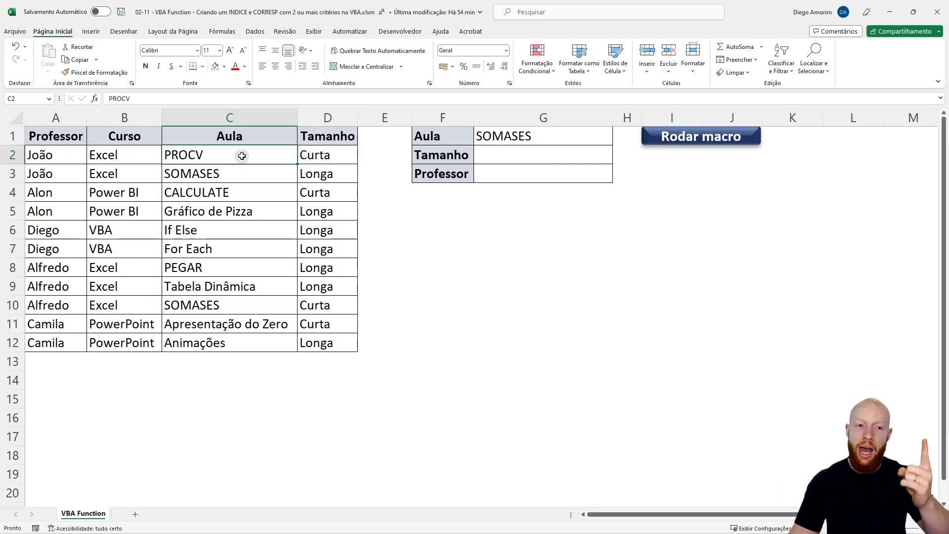
Point out the lesson names range C2:C12 in the Aula column
left_click_drag(242, 156, 248, 336)
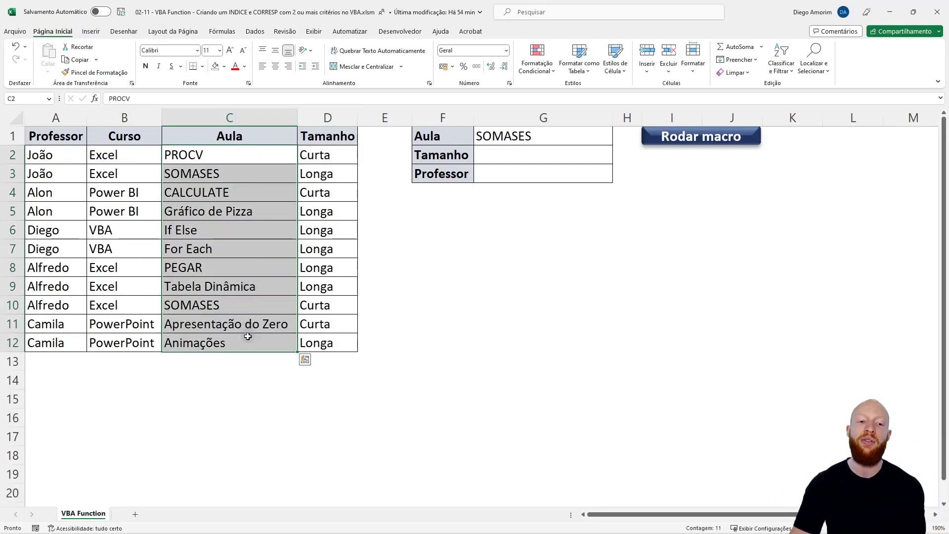
left_click(253, 118)
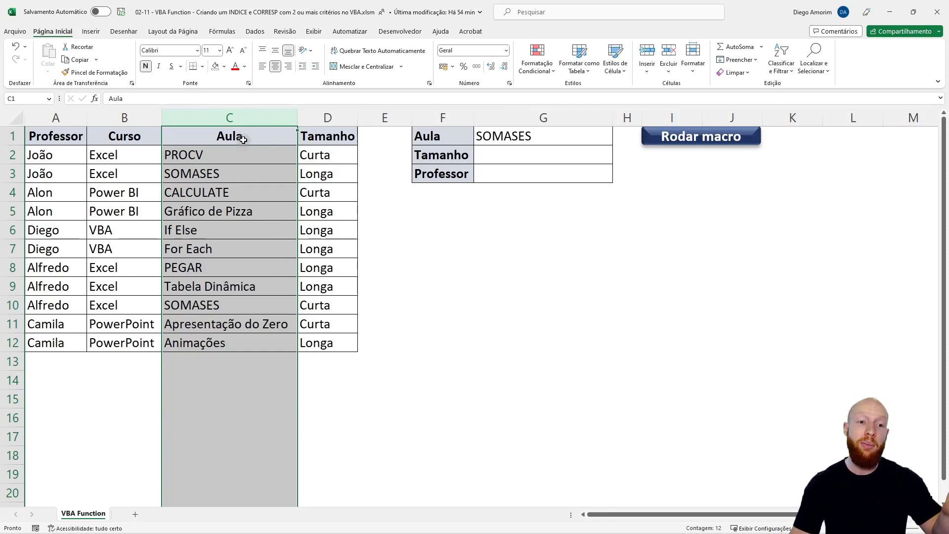
left_click_drag(247, 153, 246, 241)
left_click(269, 174)
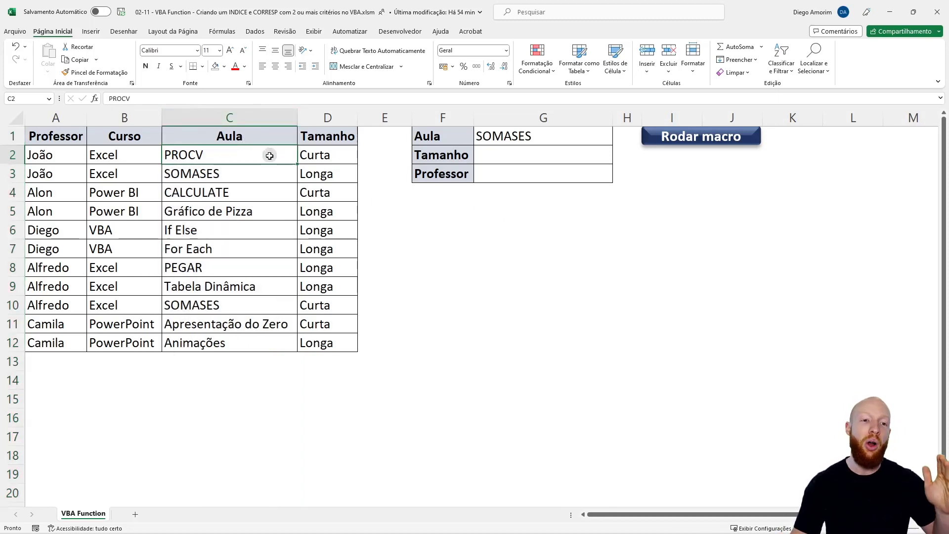
left_click(262, 199)
left_click_drag(260, 211, 260, 381)
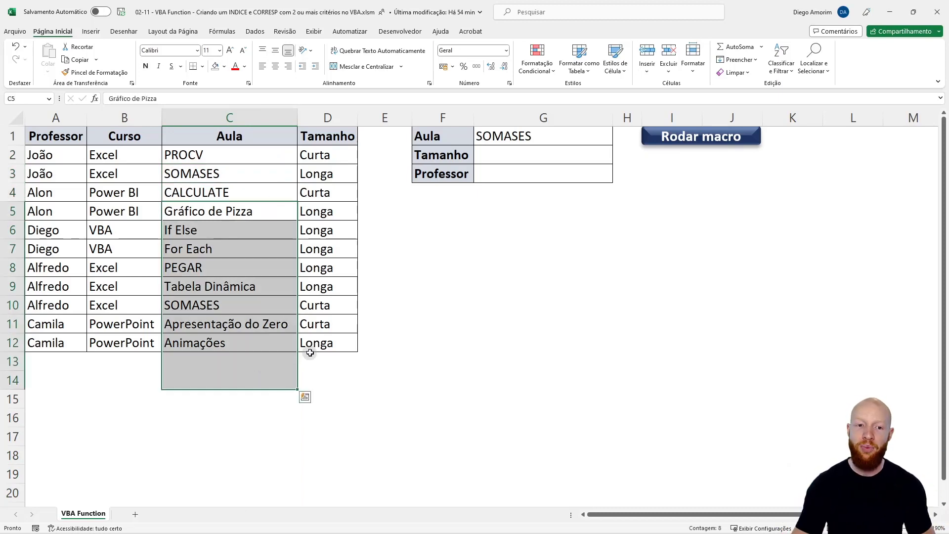
Enter =indiceCorrespVBA(G1;C2:C12) in G5 and dismiss the resulting Achei! message
left_click(550, 211)
type("=in")
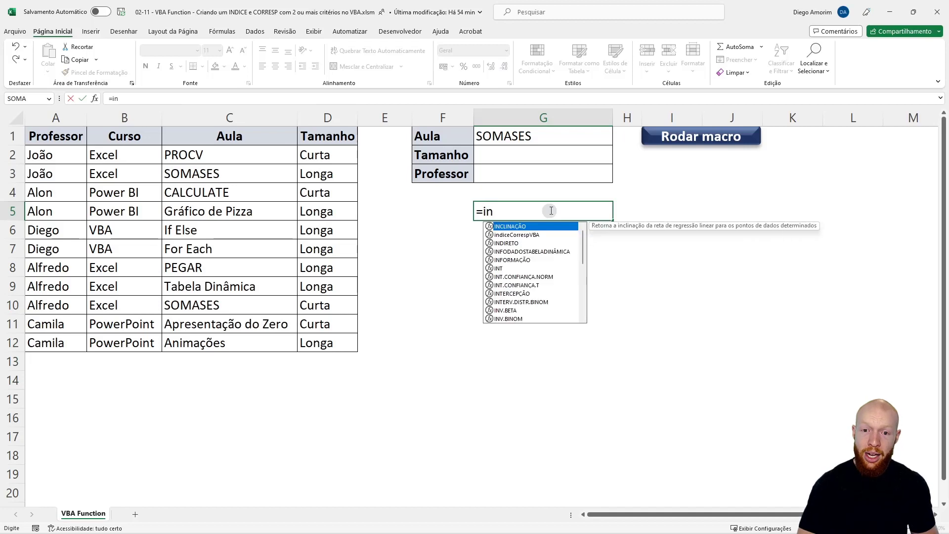
type("di")
key("Tab")
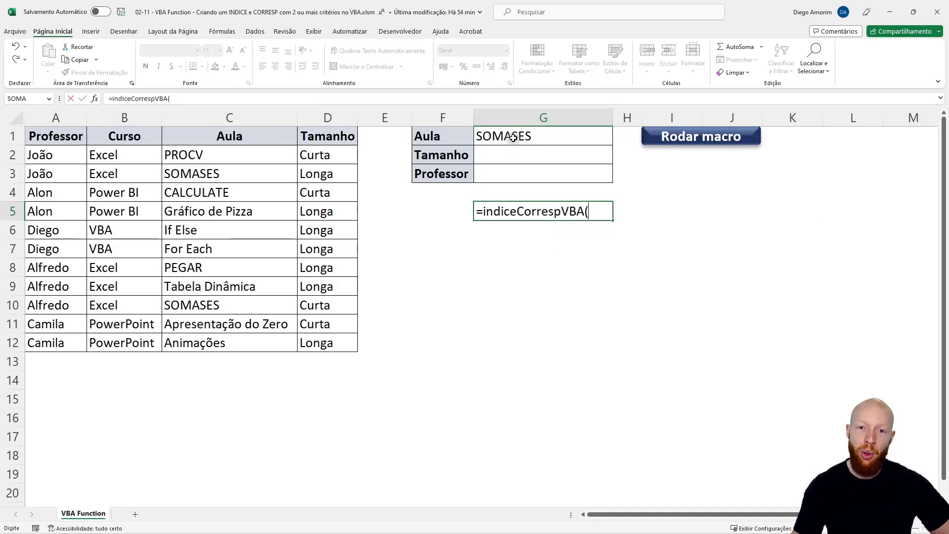
left_click(514, 137)
type(";")
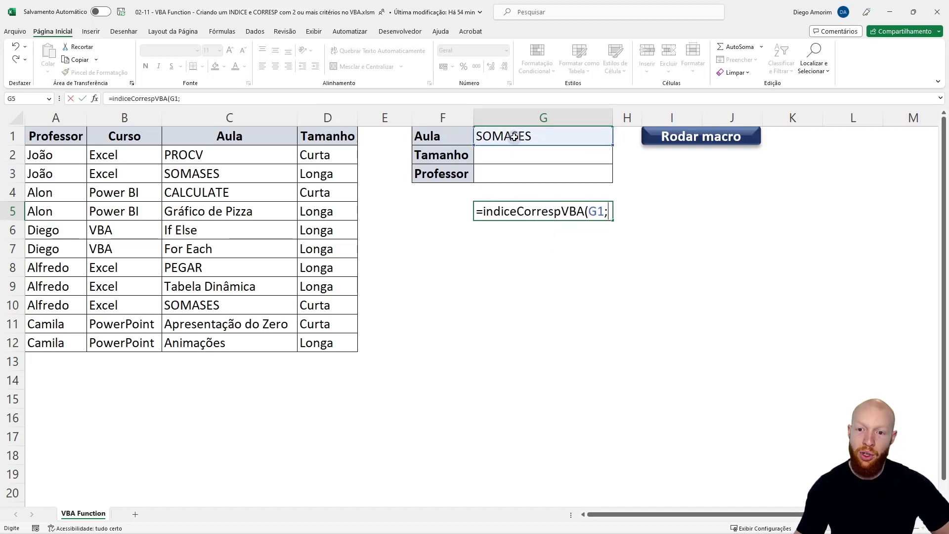
left_click_drag(235, 156, 225, 345)
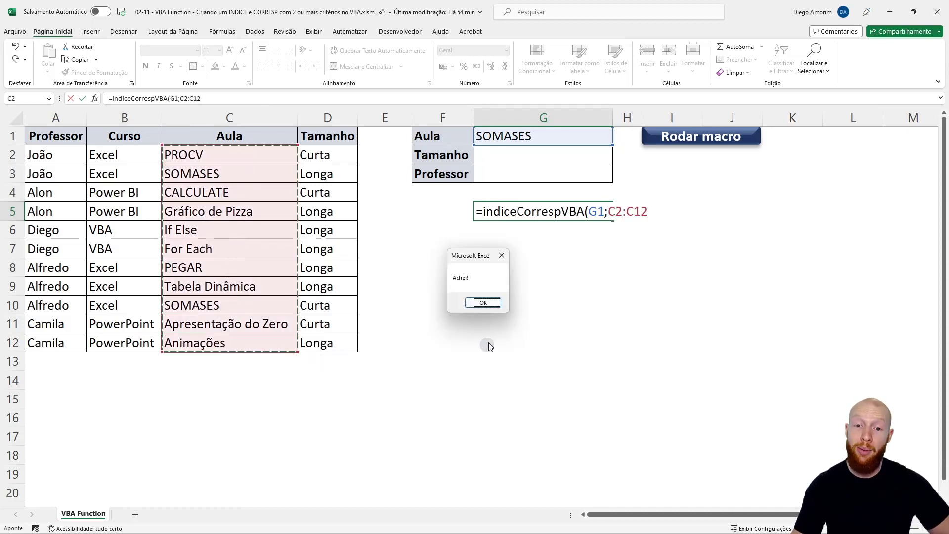
left_click(491, 303)
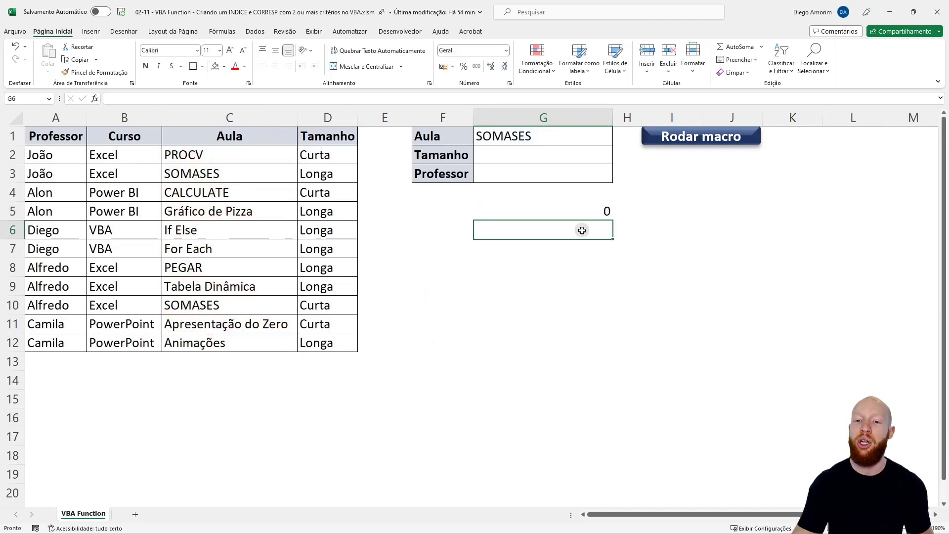
key("alt+F11")
Insert indiceCorrespVBA = celula.Value before Exit Function so the matched value is returned
double_click(296, 59)
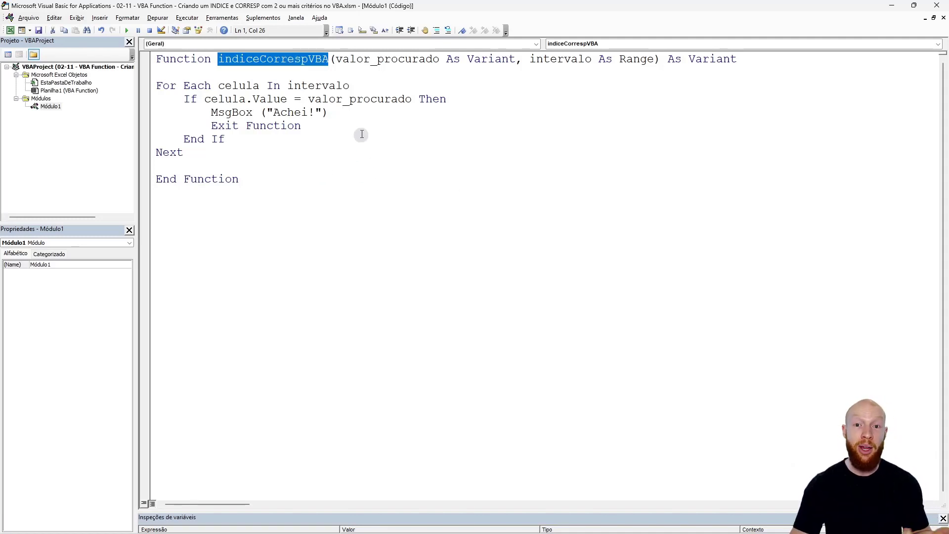
left_click(351, 114)
key("Return")
type("indiceco")
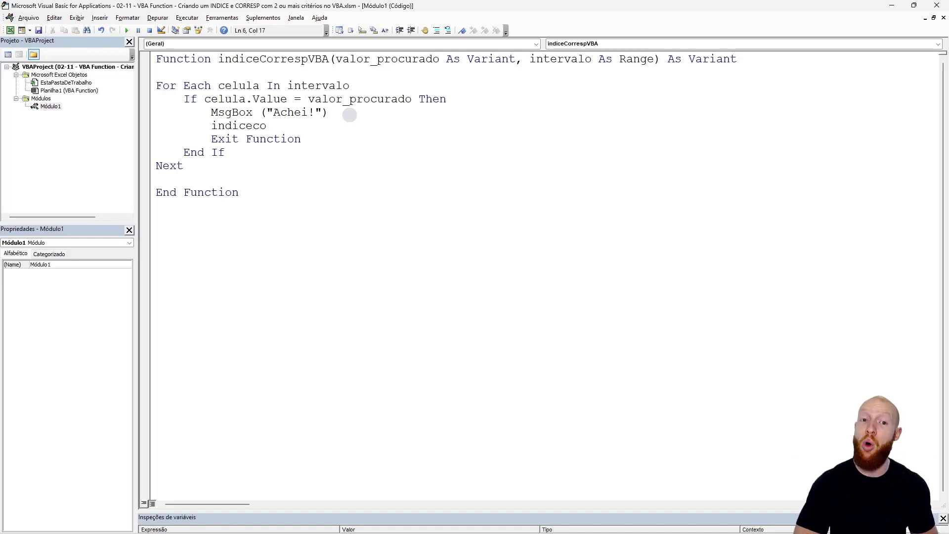
key("ctrl+space")
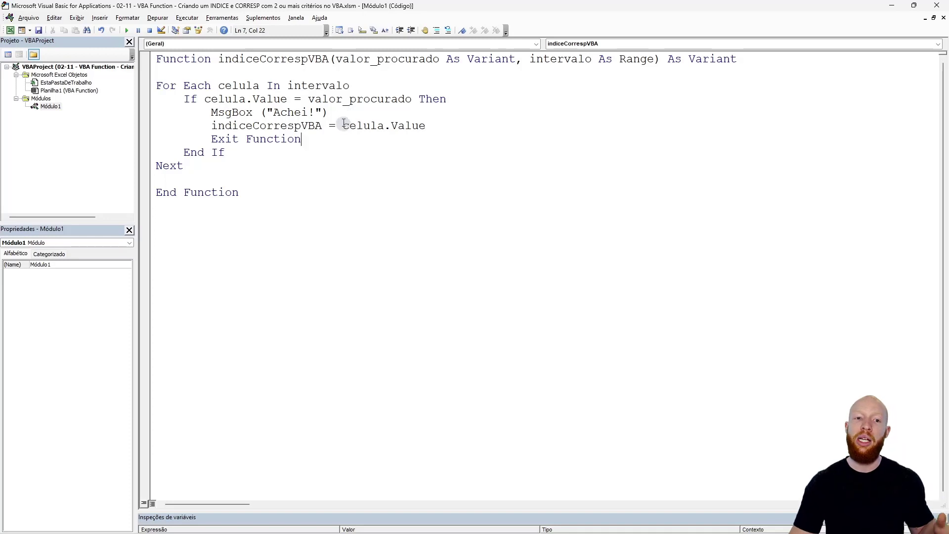
left_click_drag(349, 125, 433, 126)
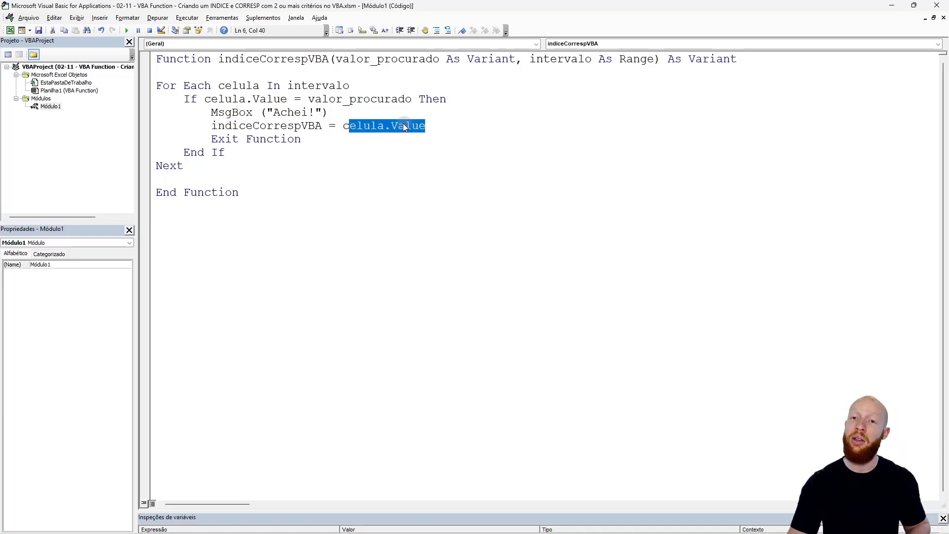
left_click(405, 139)
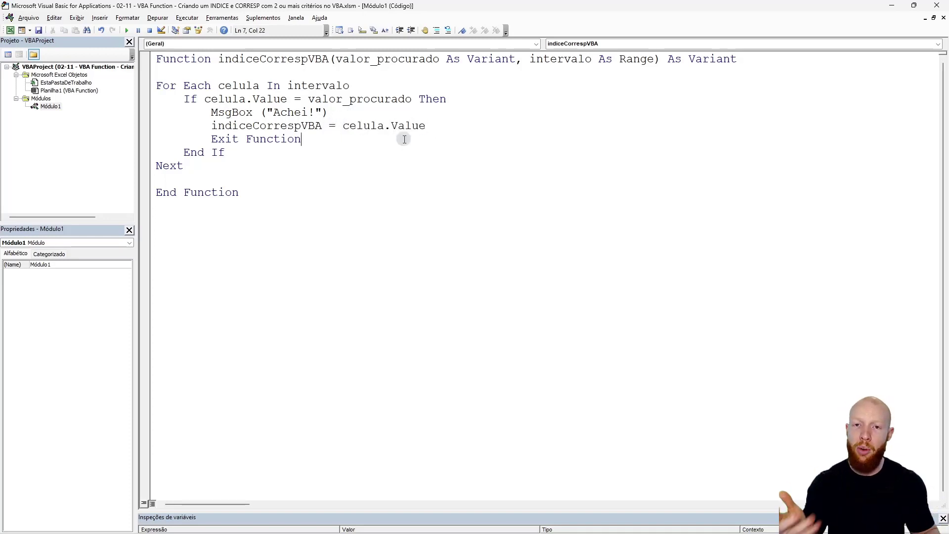
key("alt+F11")
left_click(591, 207)
Recalculate the G5 lookup formula and dismiss the Achei! message
key("F2")
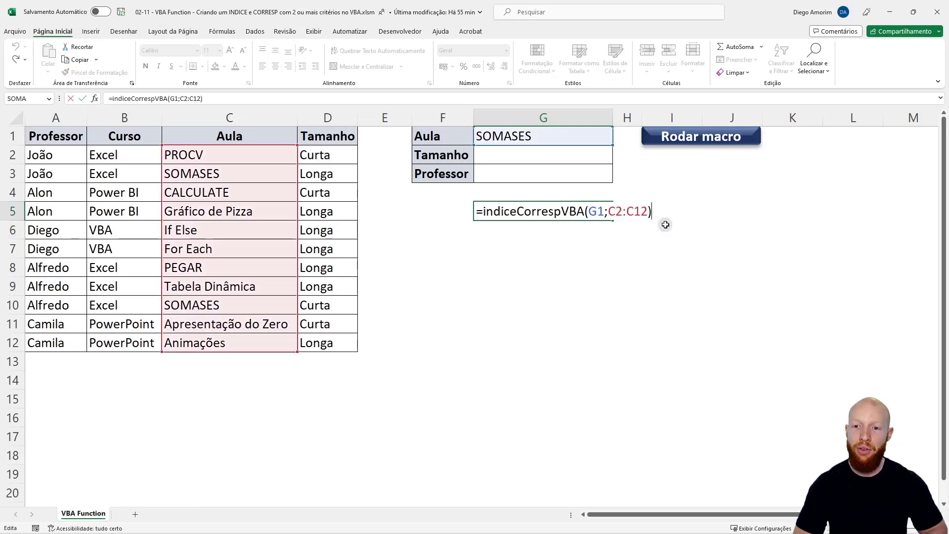
key("Return")
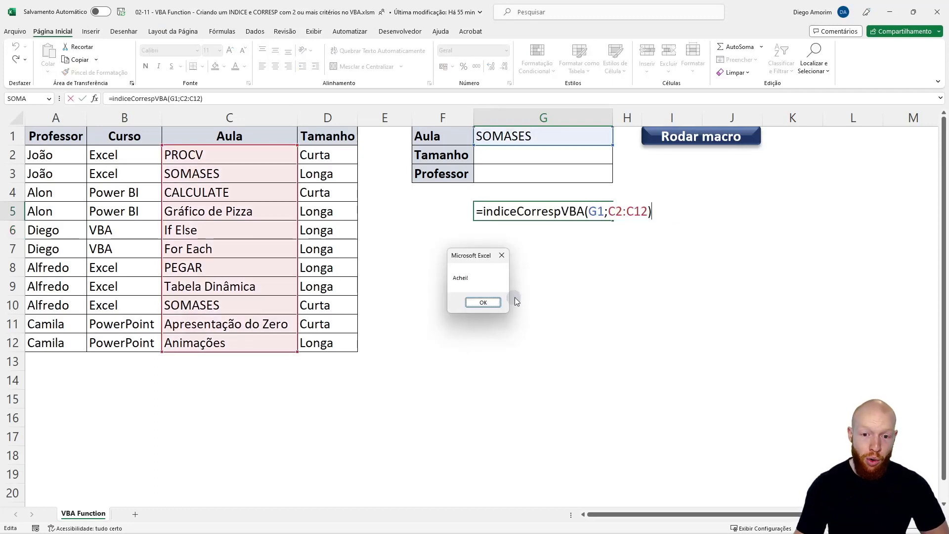
left_click(482, 302)
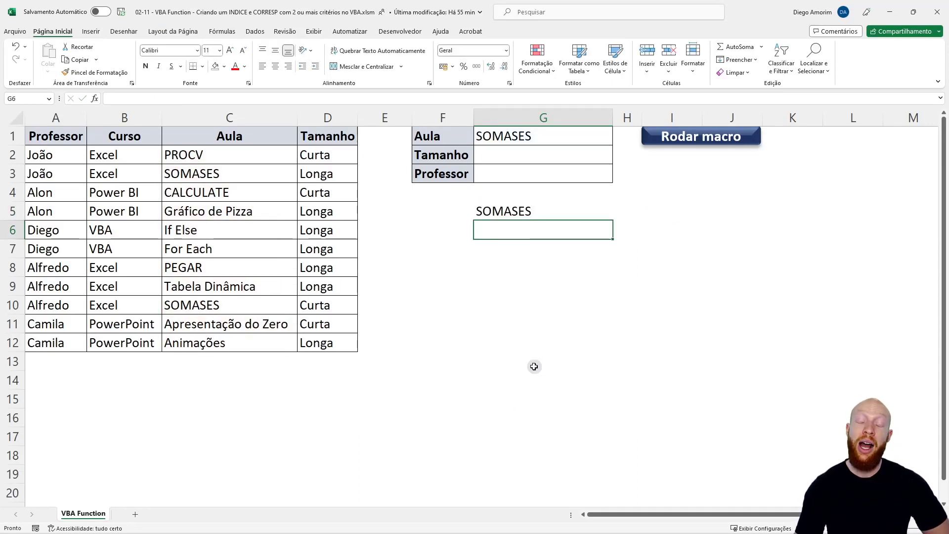
left_click(543, 207)
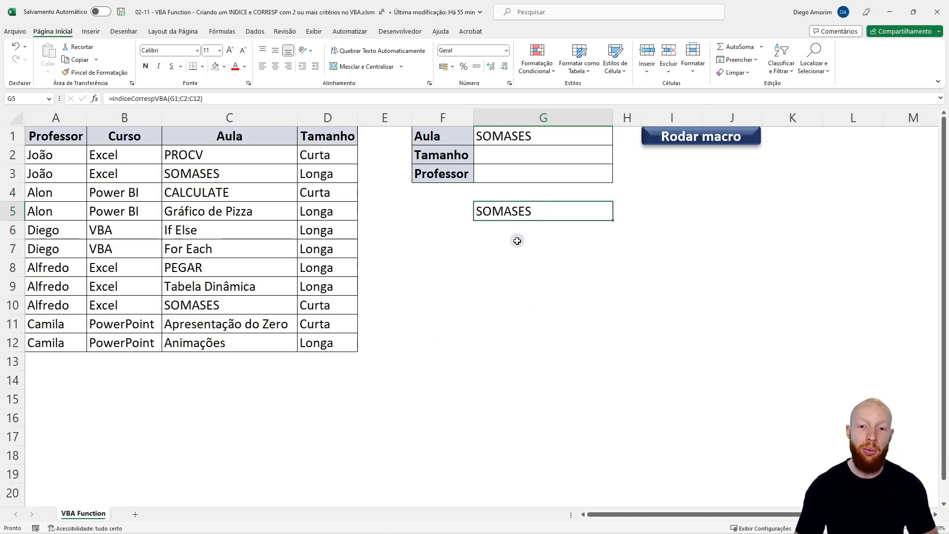
Change G5's search range from C2:C12 to the Tamanho column D2:D12
key("F2")
left_click_drag(617, 212, 647, 211)
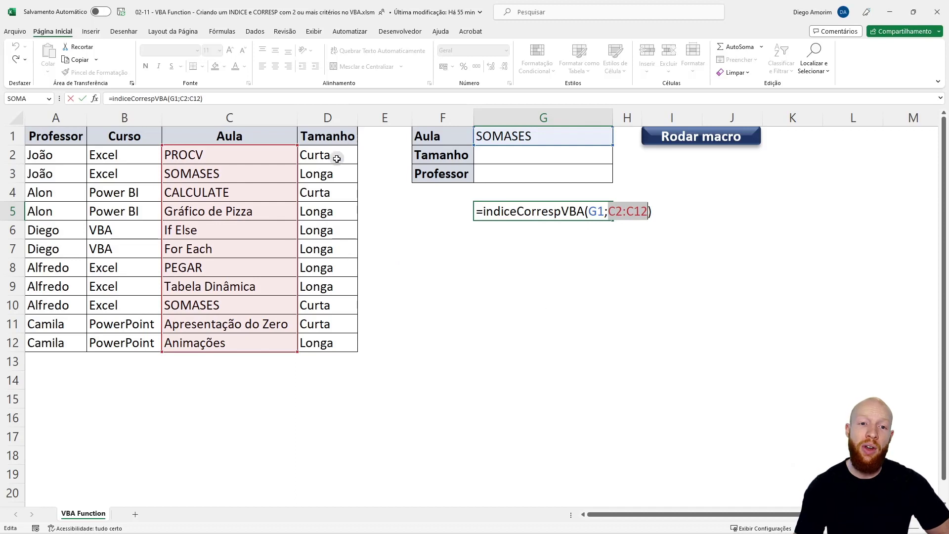
left_click_drag(335, 156, 317, 337)
key("Return")
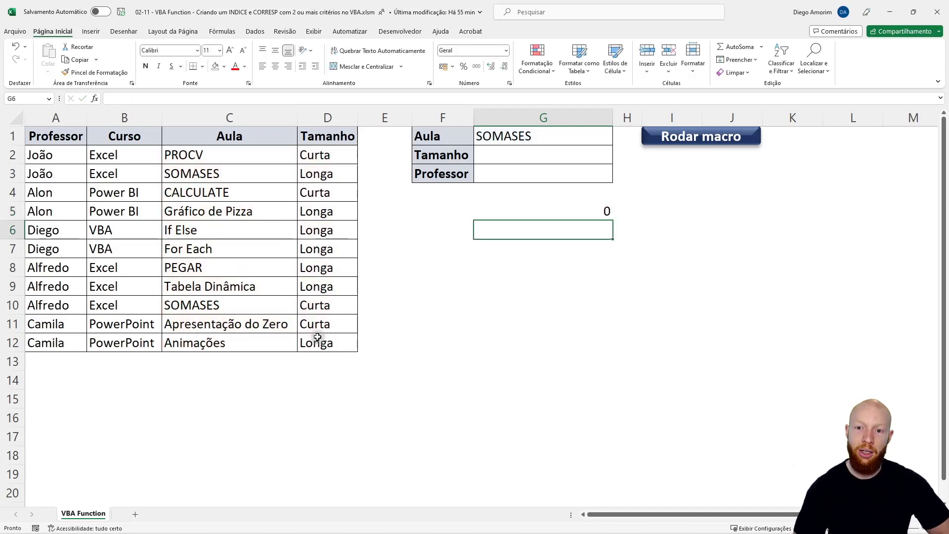
left_click(597, 212)
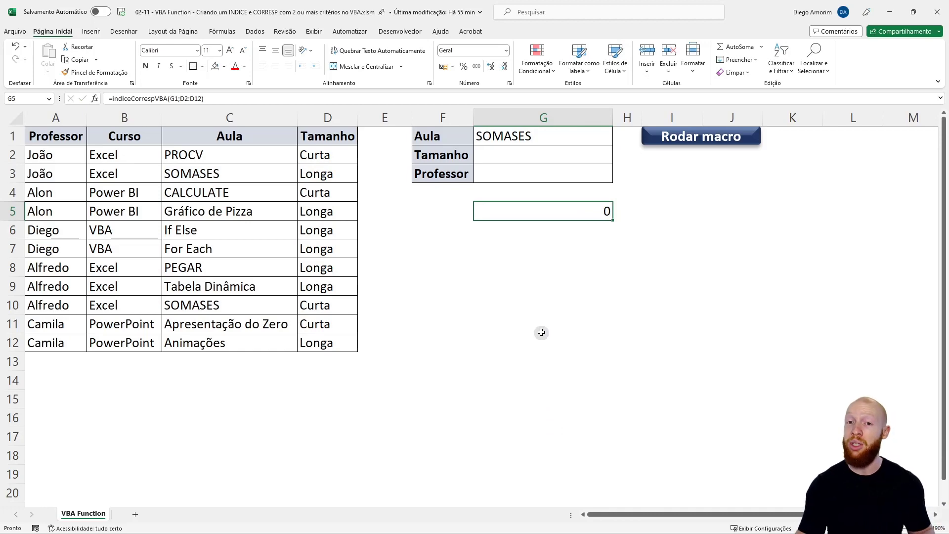
key("alt+F11")
After Next, add indiceCorrespVBA = "Não encontrei esse valor procurado" as the not-found result
key("Return")
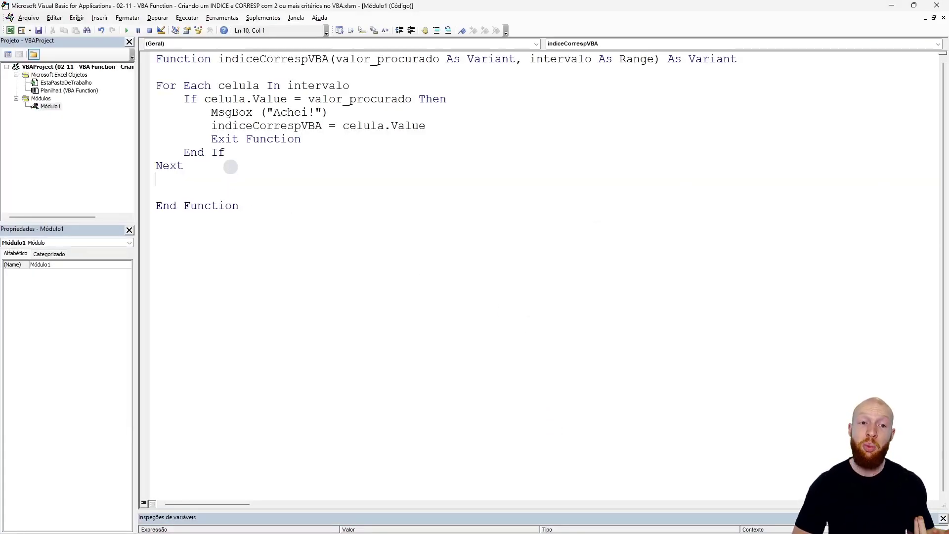
key("Return")
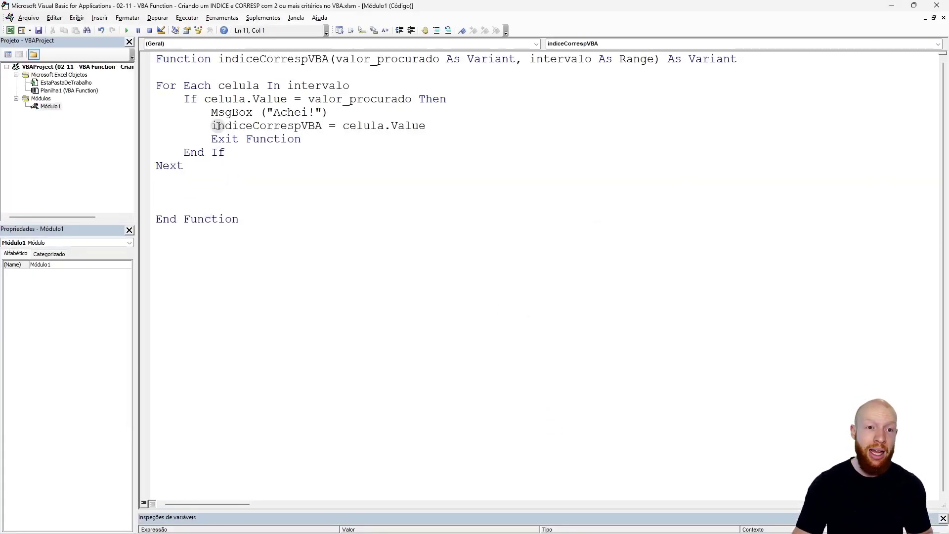
left_click_drag(210, 126, 425, 126)
key("ctrl+c")
left_click(212, 192)
key("ctrl+v")
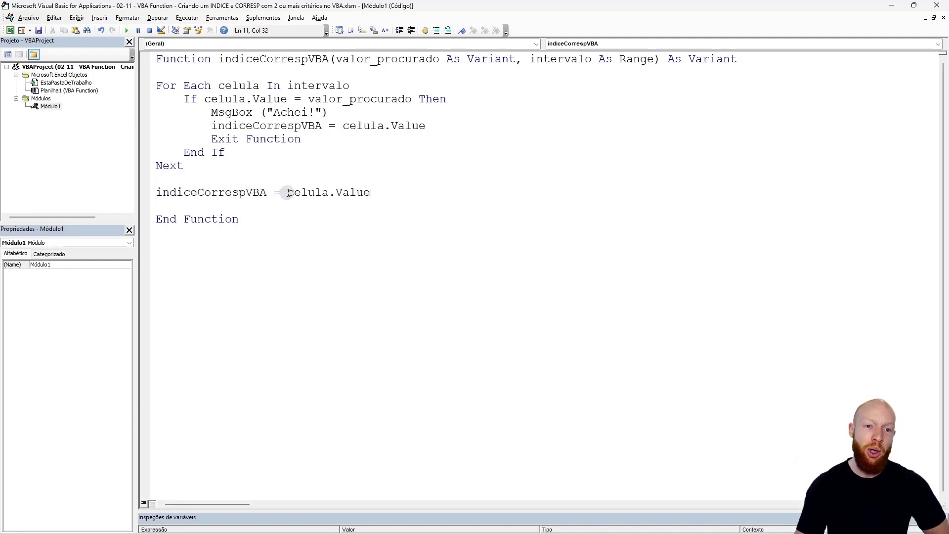
left_click_drag(288, 193, 393, 195)
type("\"")
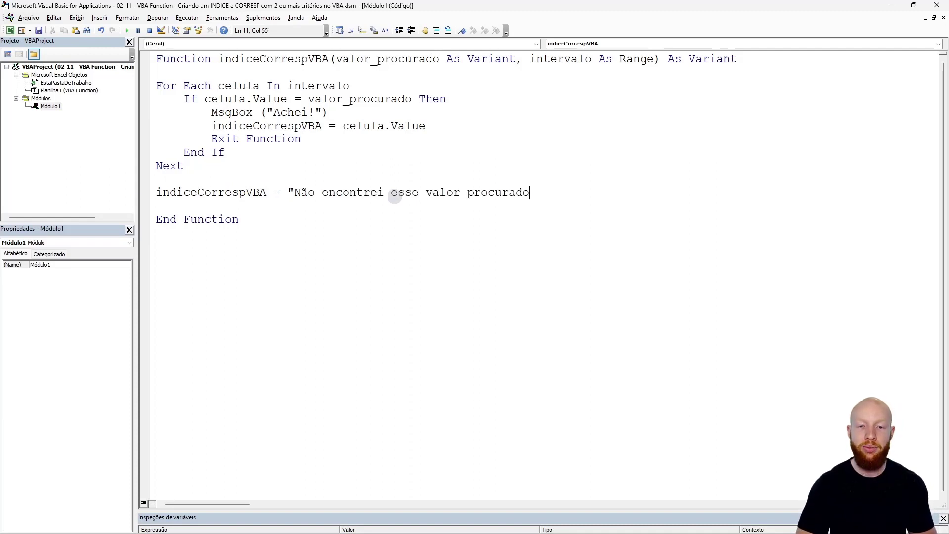
Recalculate G5 so it shows the not-found message, then return to the code
key("alt+F11")
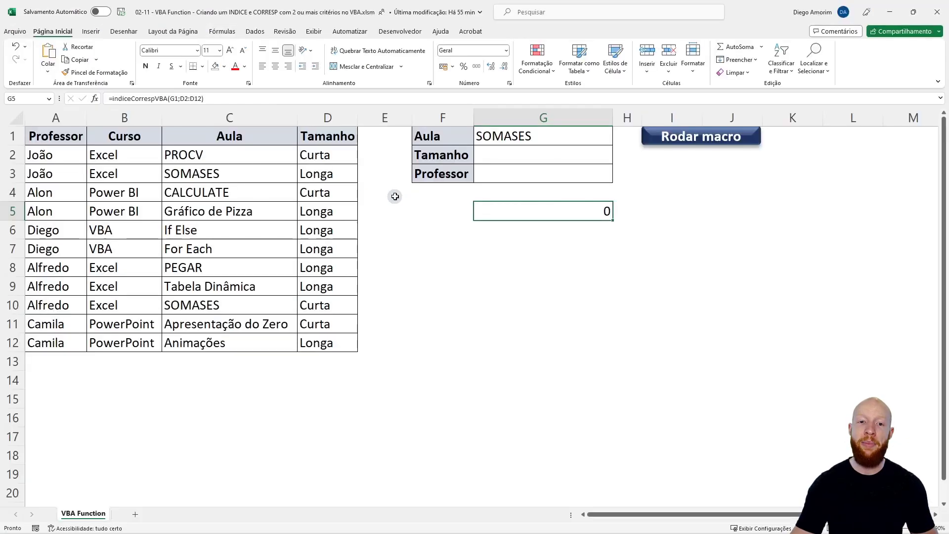
key("F2")
key("Return")
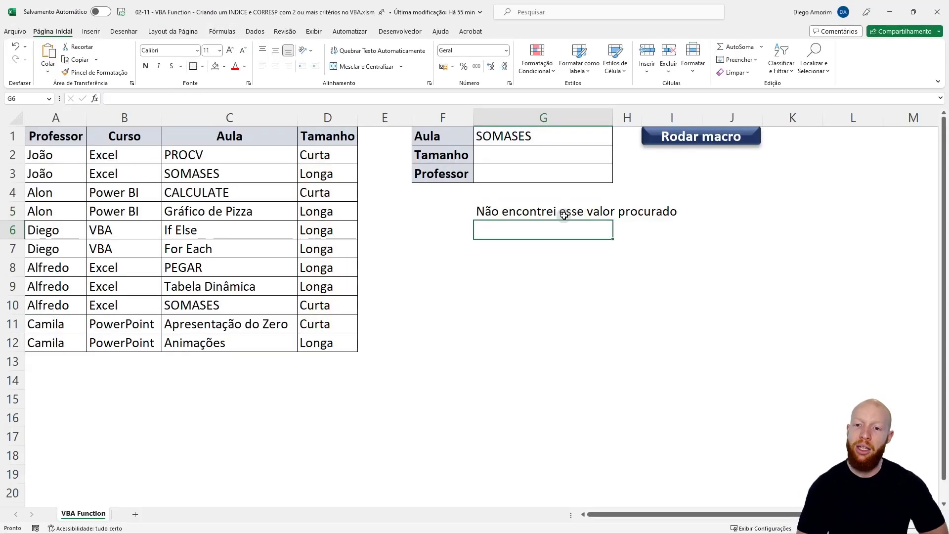
left_click(564, 215)
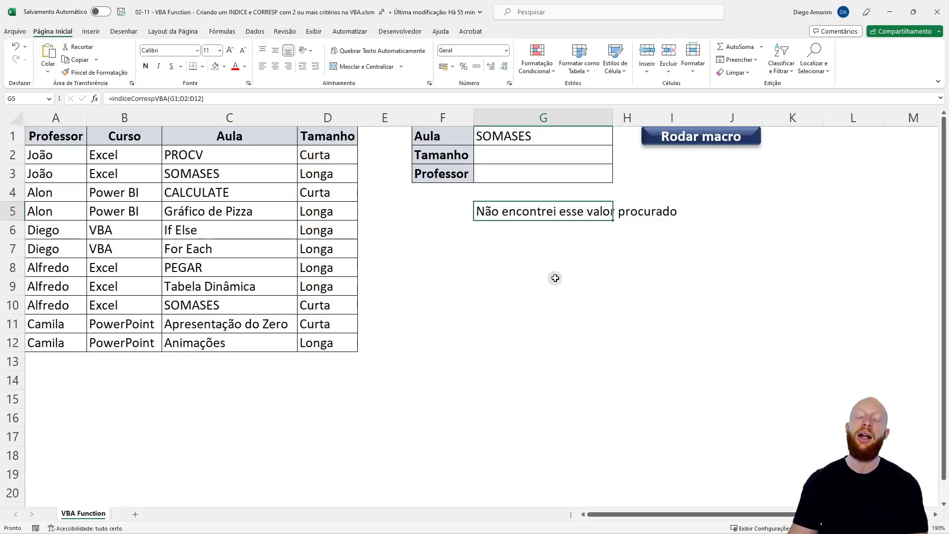
key("alt+F11")
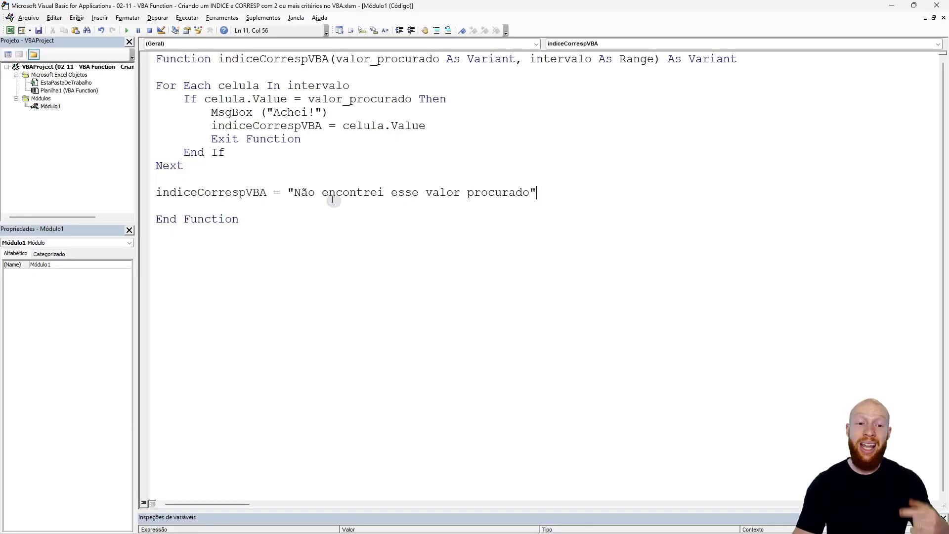
Review the For Each loop, If block, Exit Function and the not-found return line
left_click_drag(583, 197, 156, 192)
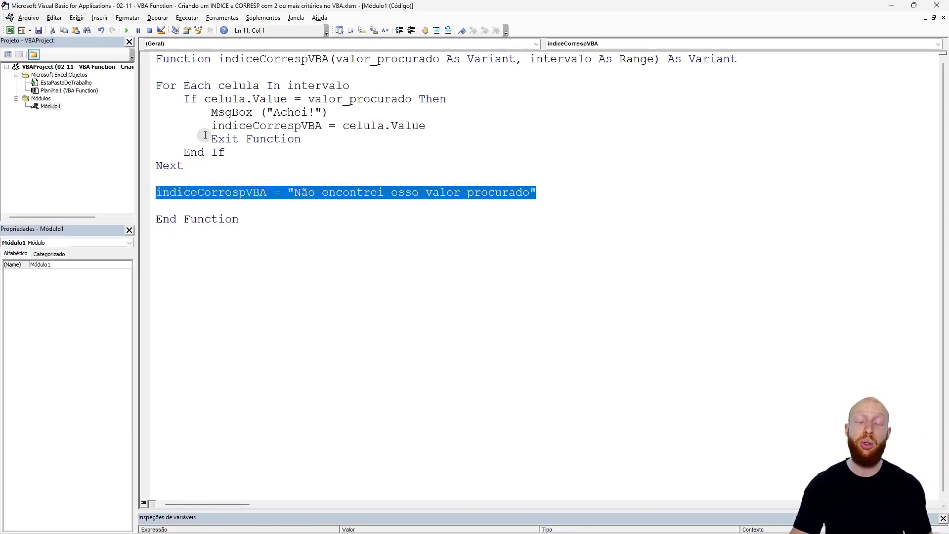
left_click_drag(156, 86, 206, 165)
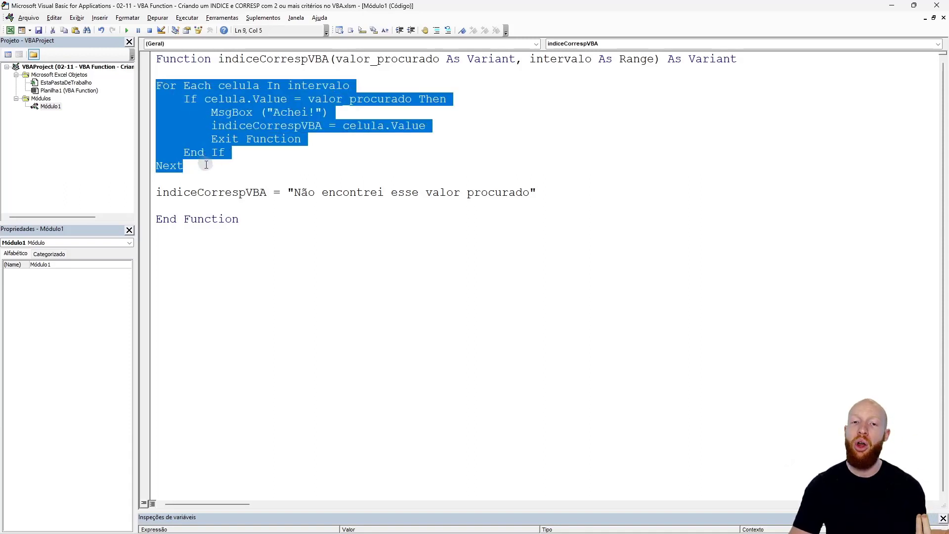
left_click(206, 164)
left_click_drag(211, 139, 387, 133)
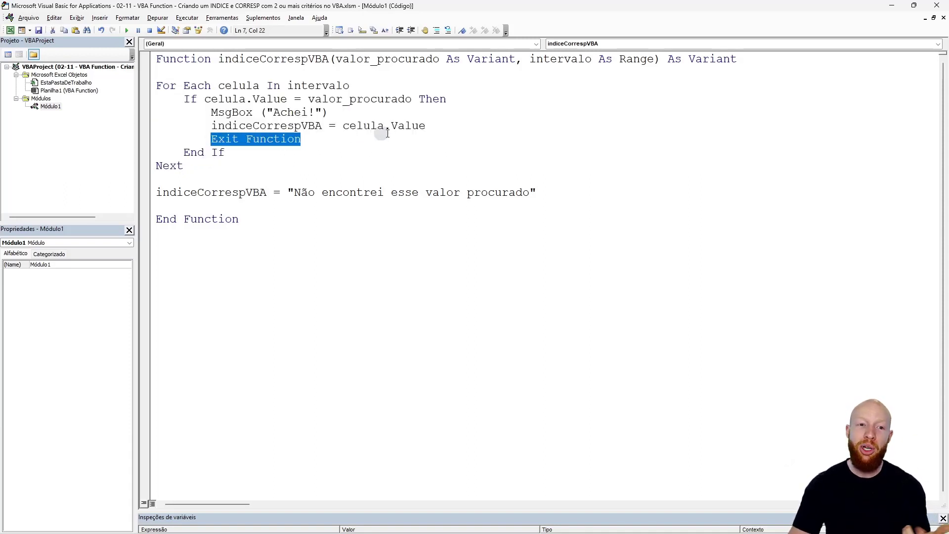
left_click(307, 138)
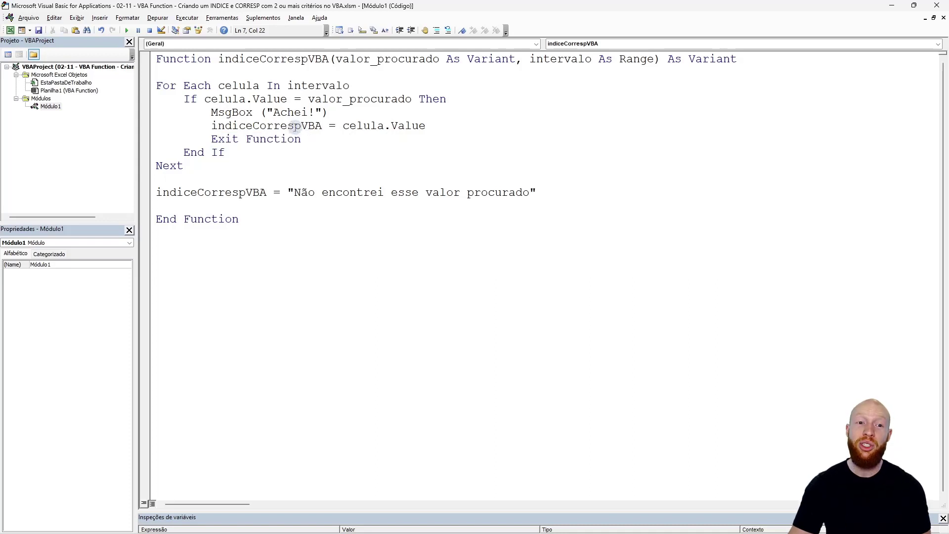
left_click_drag(211, 126, 465, 124)
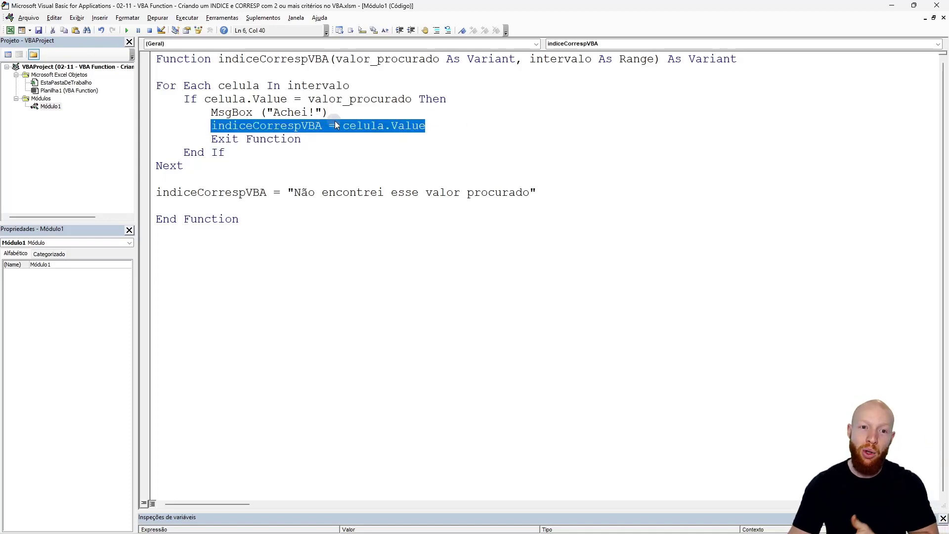
mouse_move(328, 112)
left_mouse_down()
mouse_move(211, 112)
mouse_move(263, 154)
left_mouse_up()
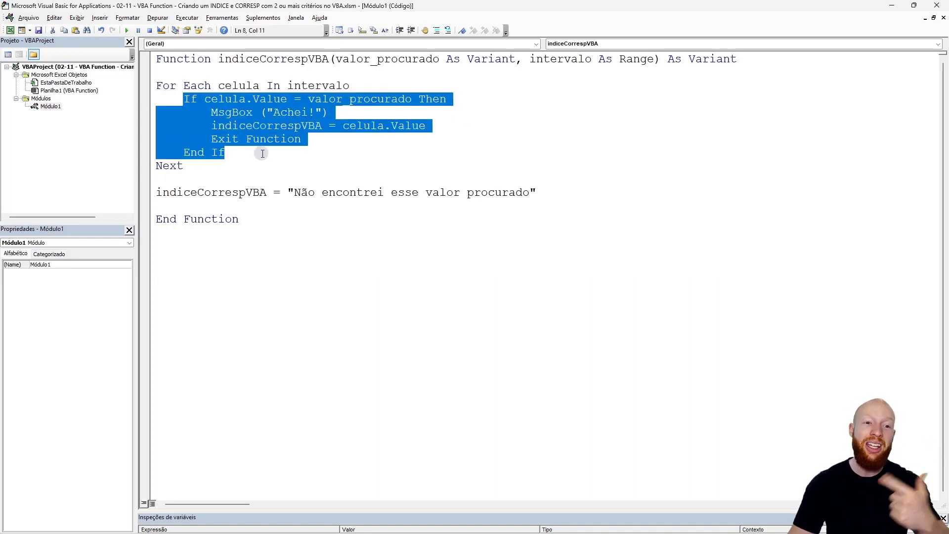
left_click(257, 148)
left_click(253, 194)
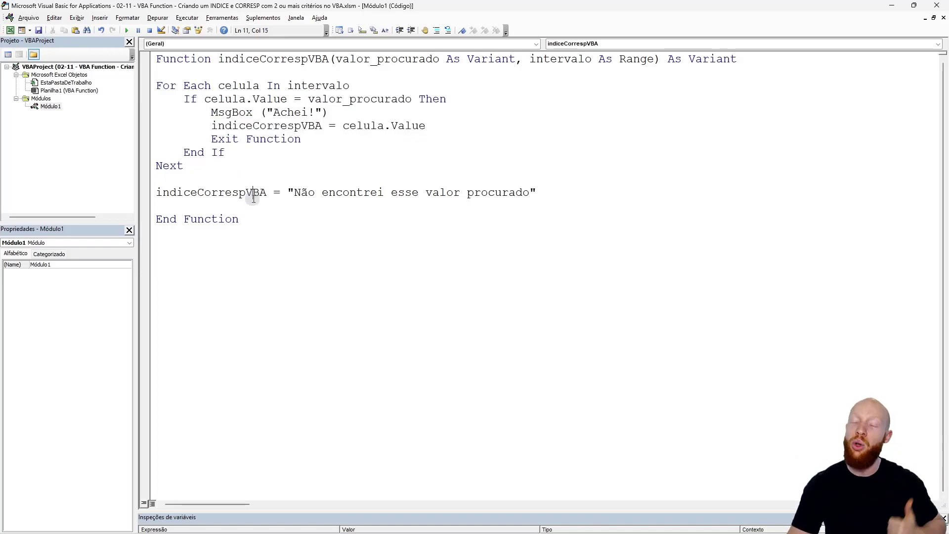
left_click_drag(207, 138, 420, 136)
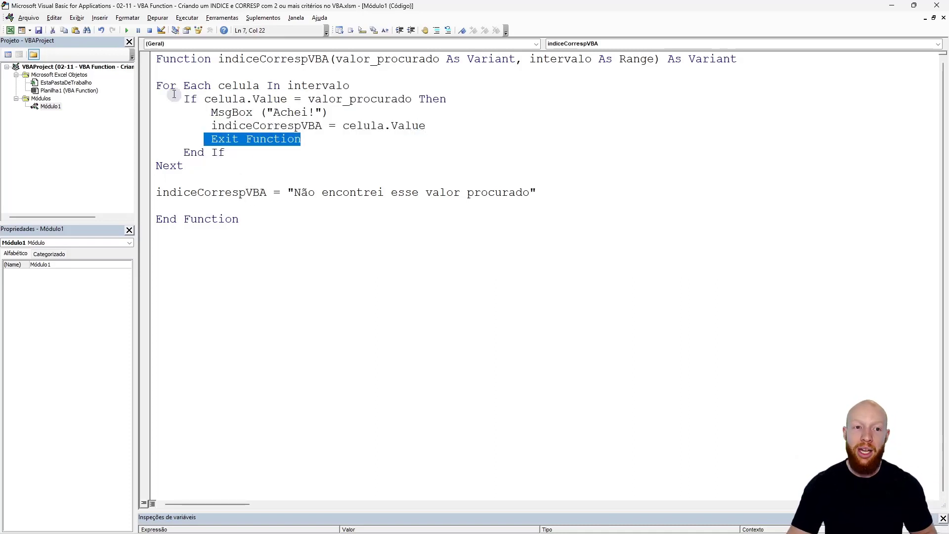
left_click(219, 191)
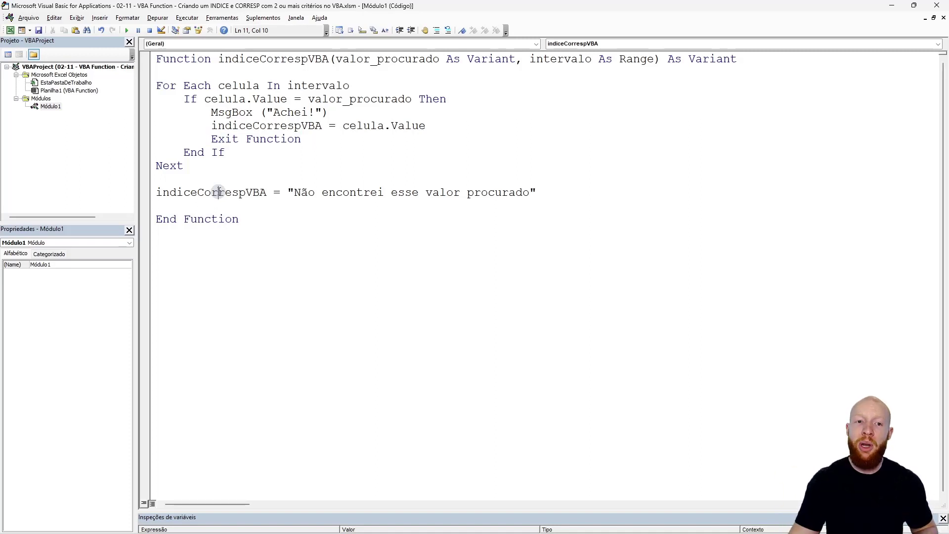
Change the header's arguments to intervalo_procura As Range and intervalo_resposta As Range
left_click(592, 55)
type("_p")
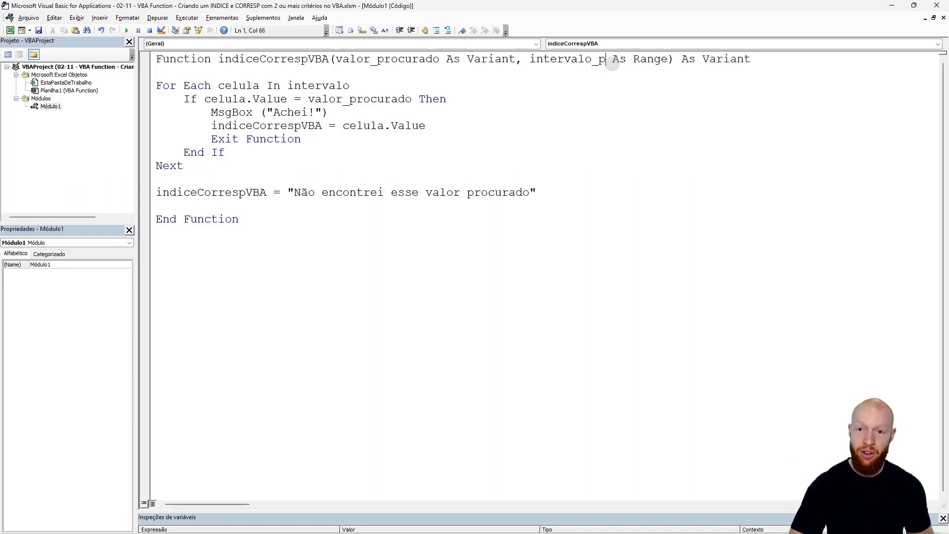
type("rocura As Range")
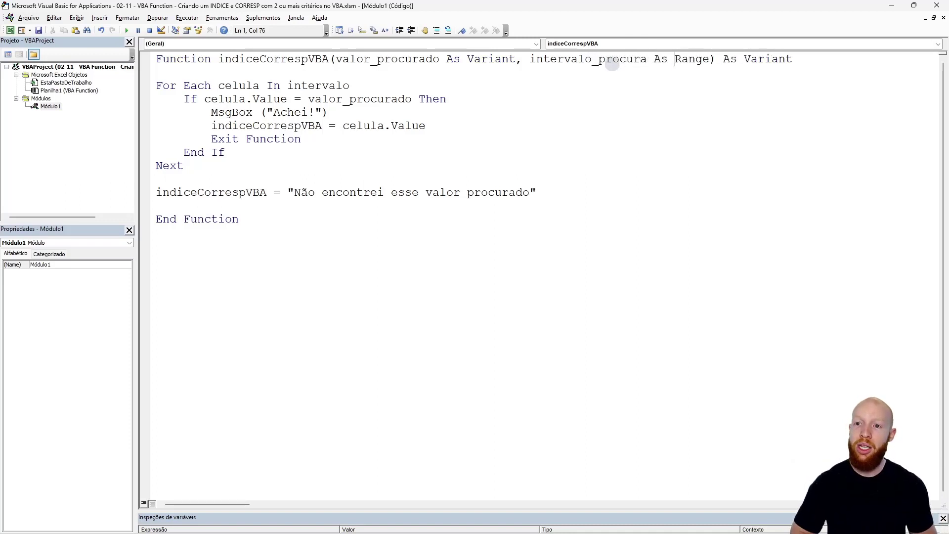
type(", interv")
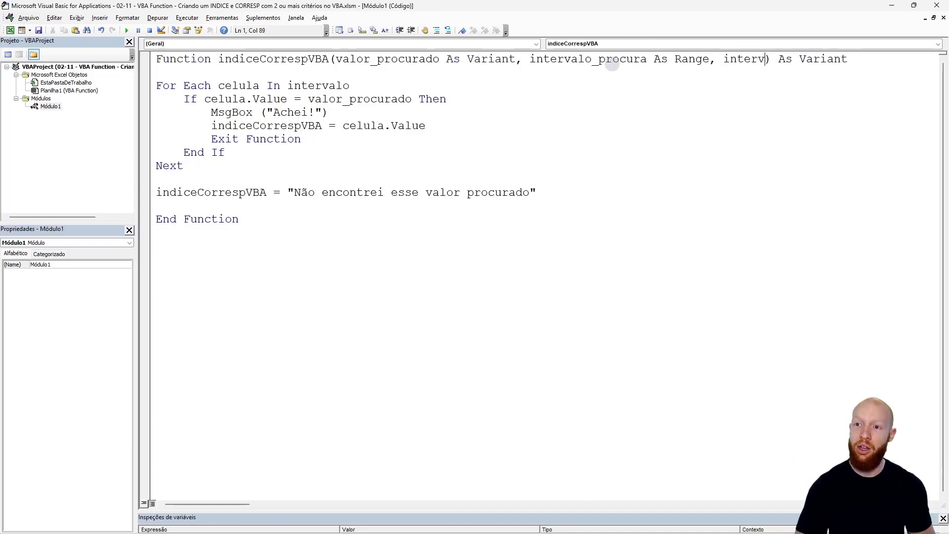
type("alo_resposta as")
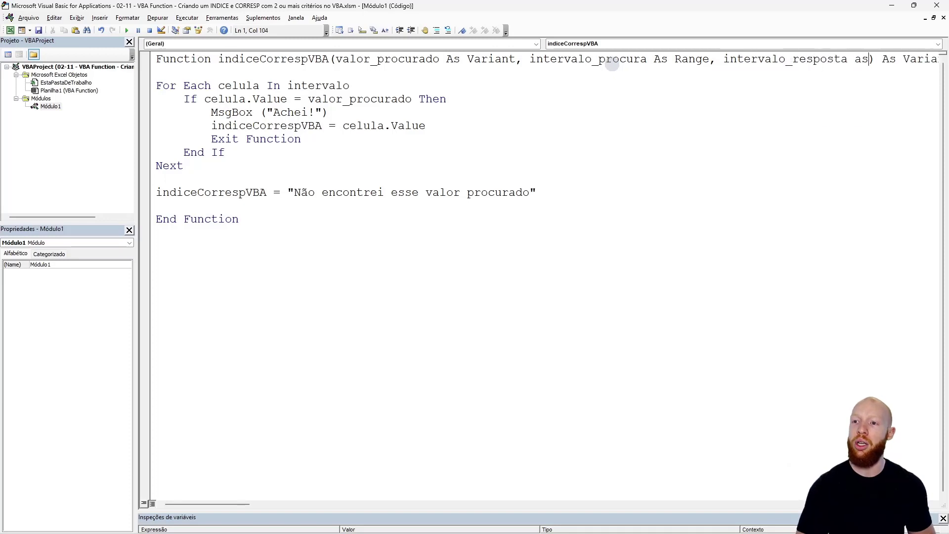
type(" range")
left_click(582, 117)
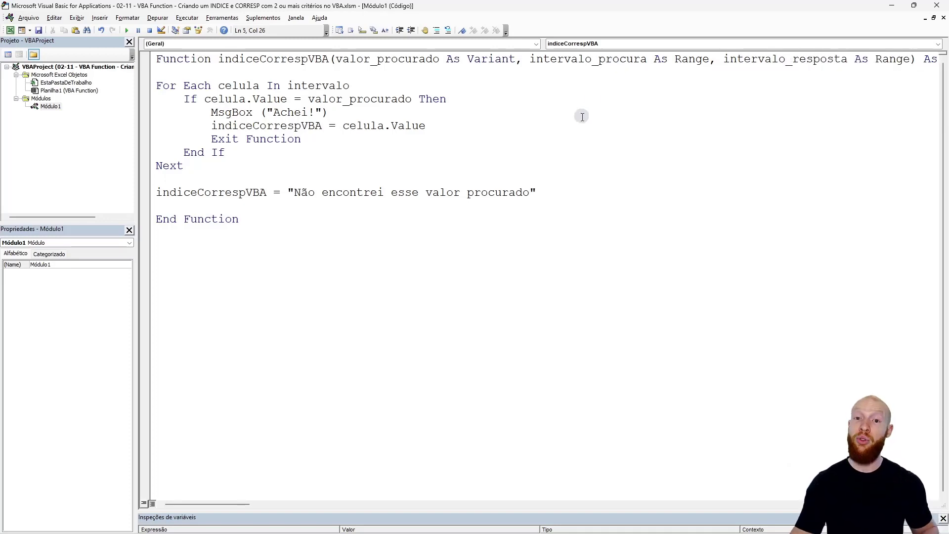
key("alt+F11")
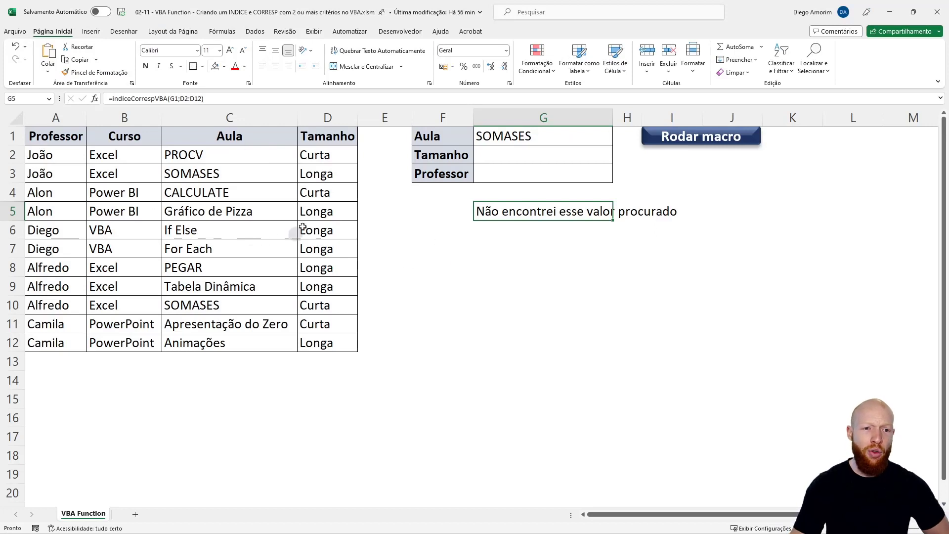
left_click_drag(236, 154, 226, 334)
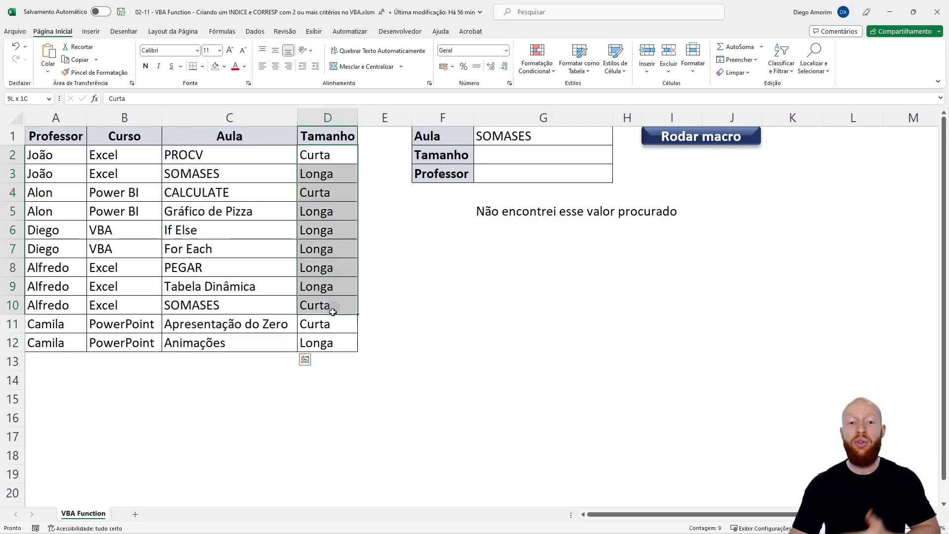
left_click_drag(332, 155, 333, 349)
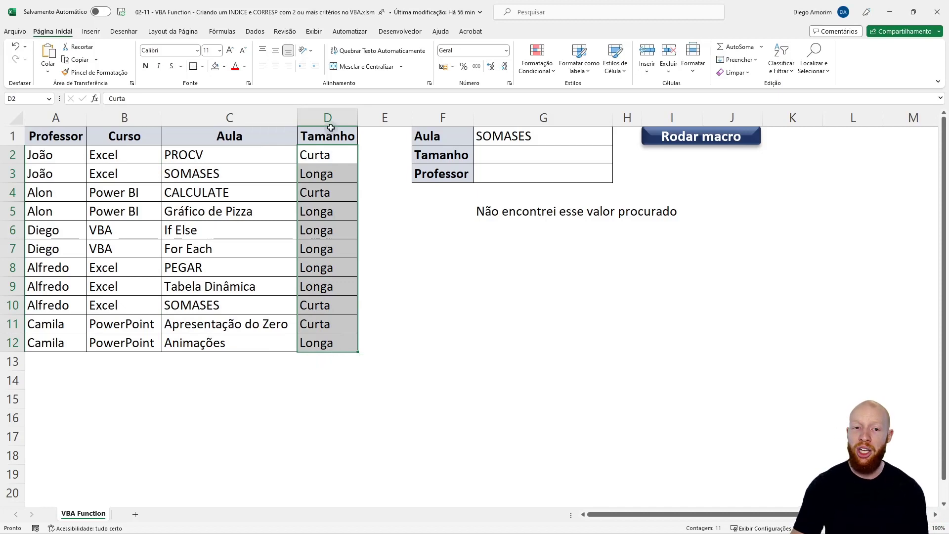
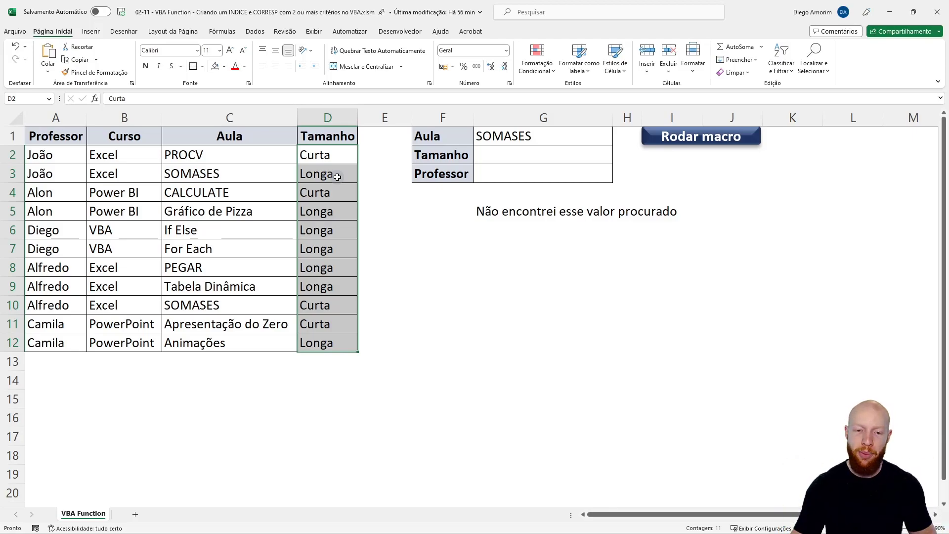
Delete the MsgBox ("Achei!") line and its leftover indentation from indiceCorrespVBA
key("alt+F11")
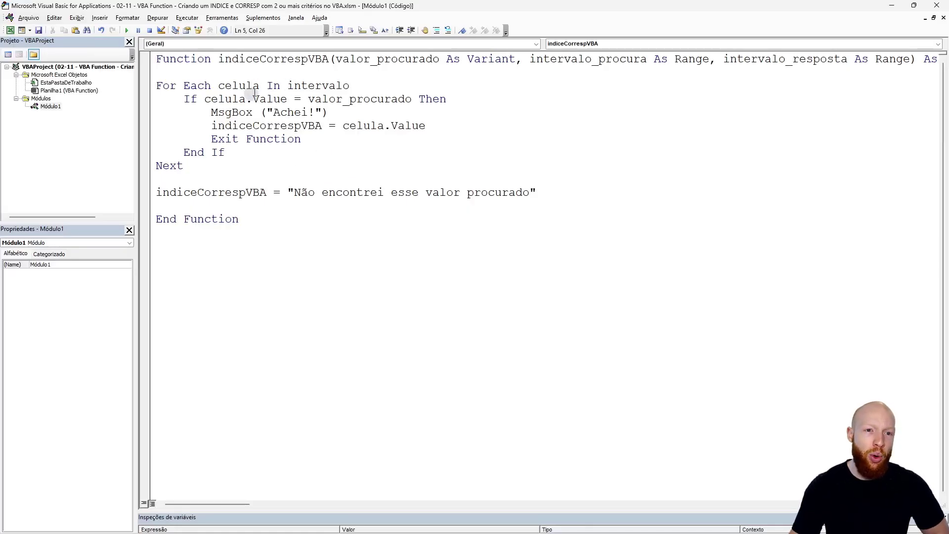
left_click(352, 87)
type("_procura")
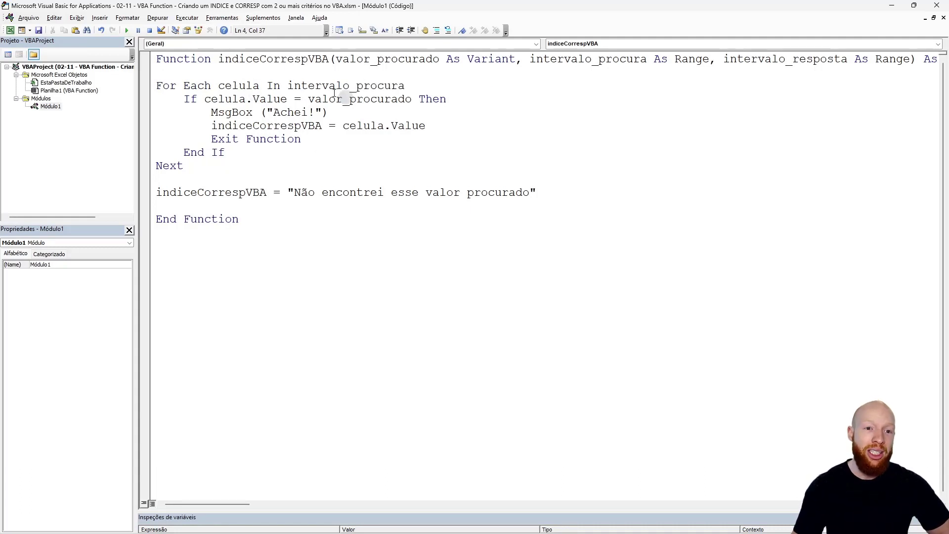
left_click_drag(211, 112, 371, 112)
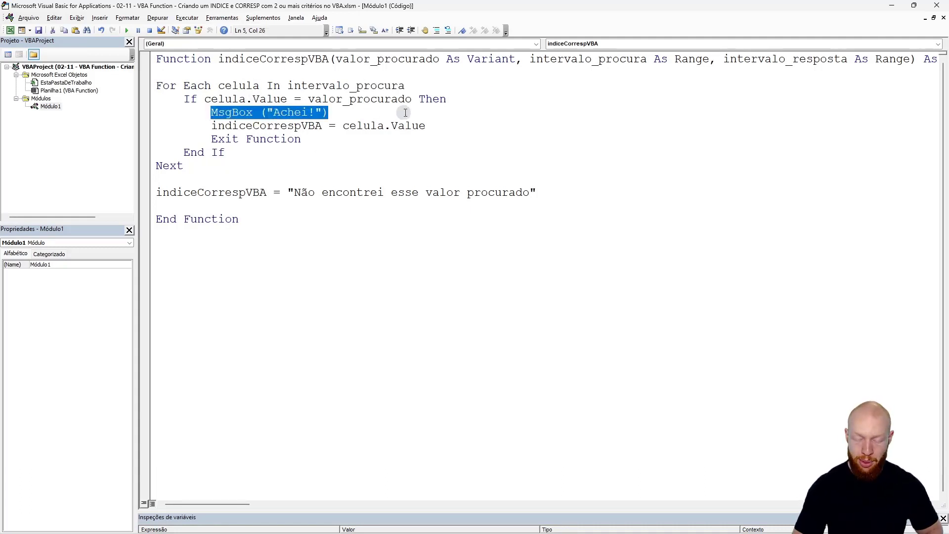
key("BackSpace")
key("shift+Home")
key("BackSpace")
key("BackSpace")
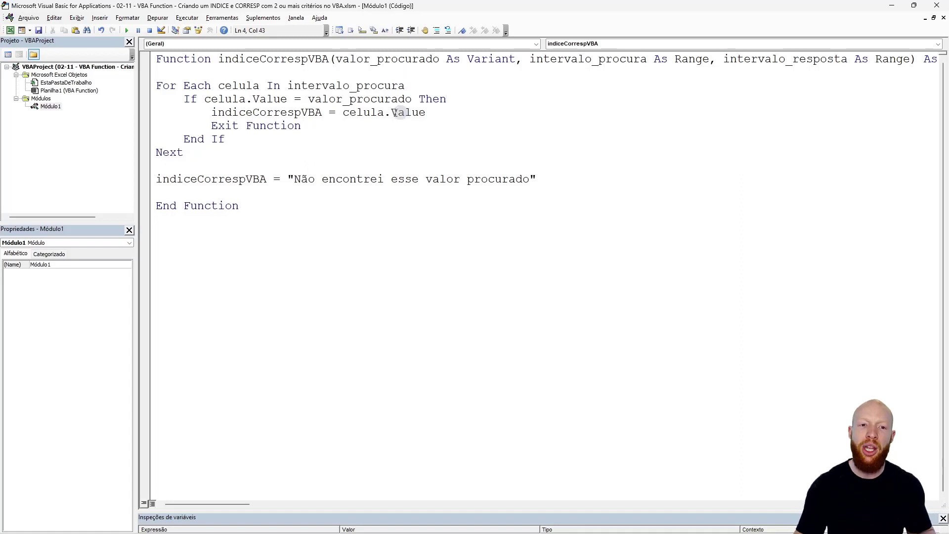
Review the celula.Value return, the comparison and the intervalo_procura loop, then return to Excel
double_click(260, 112)
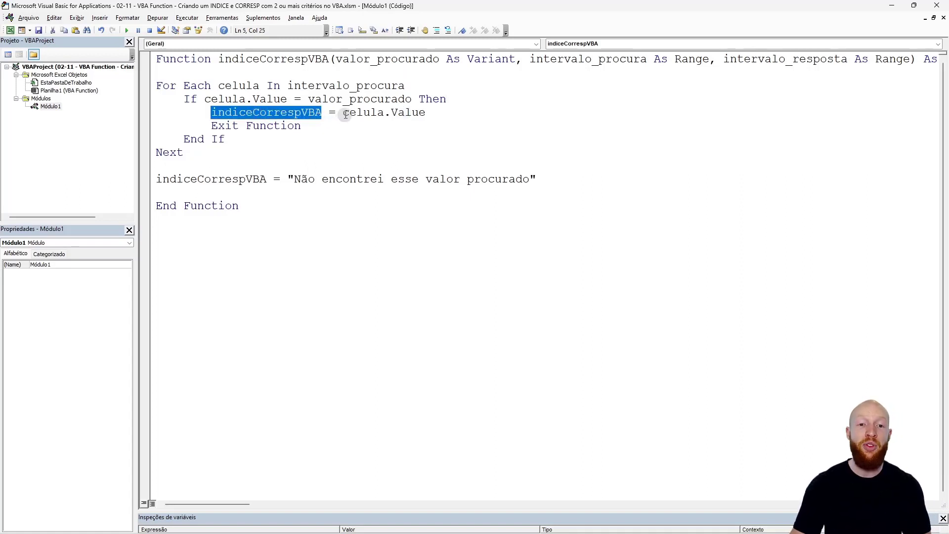
left_click_drag(345, 114, 491, 111)
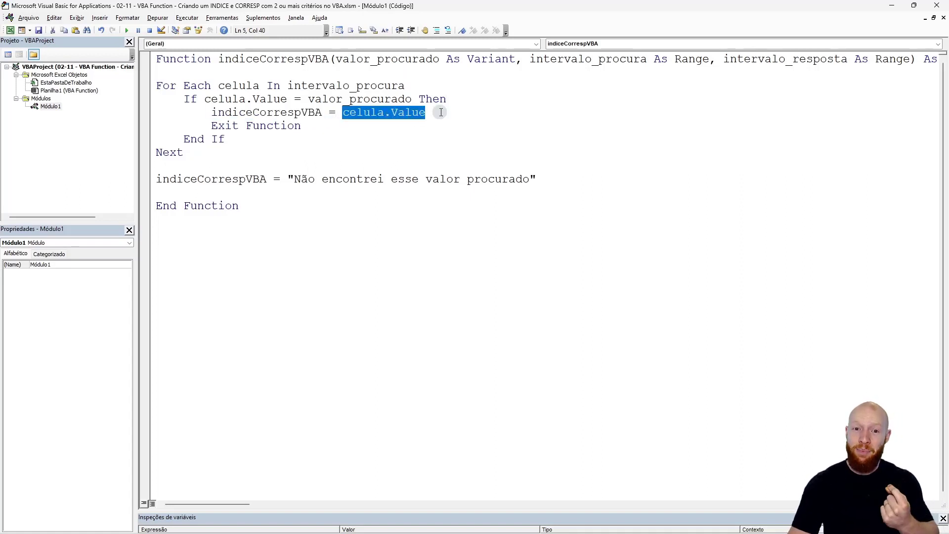
left_click_drag(204, 99, 290, 100)
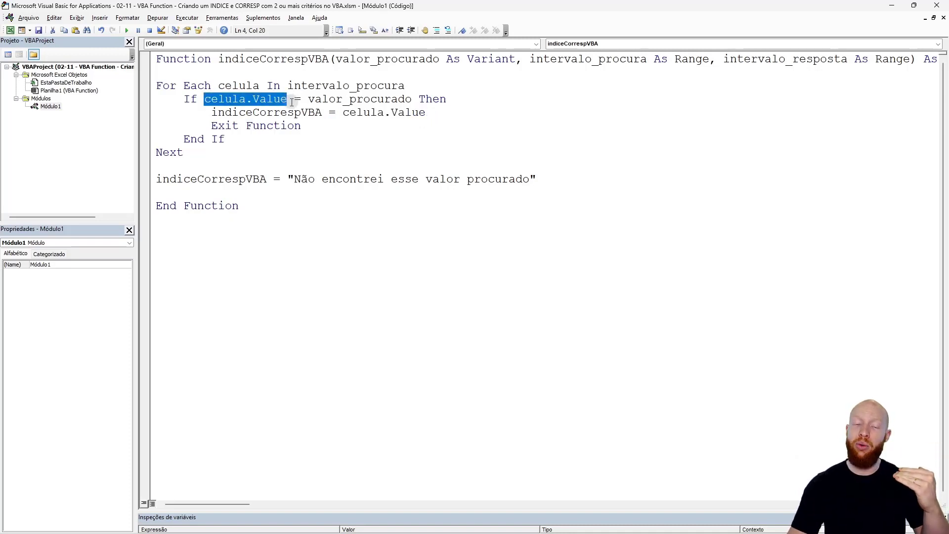
double_click(339, 86)
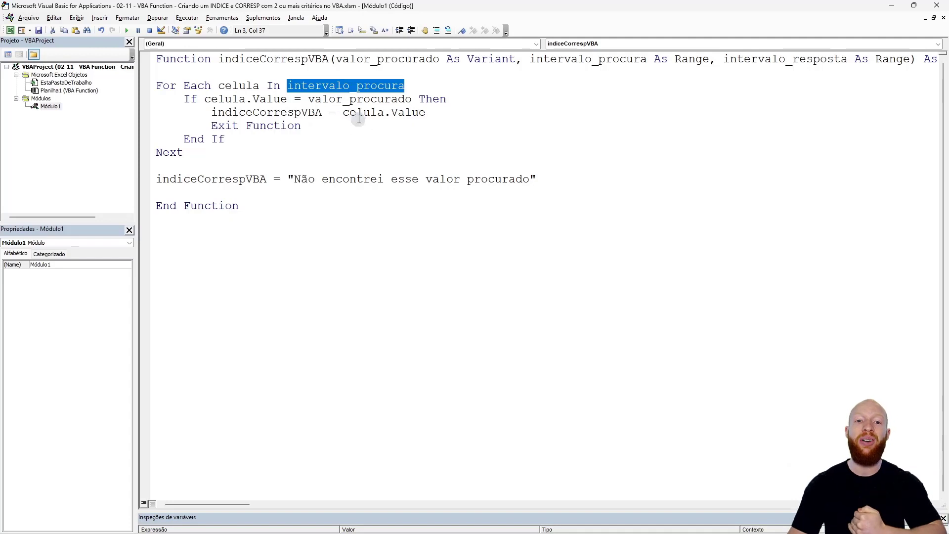
double_click(764, 60)
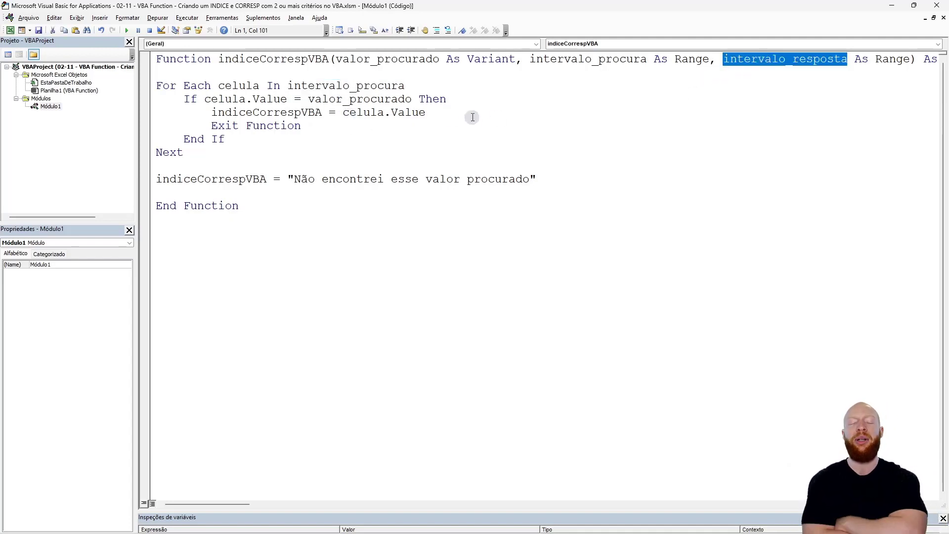
left_click(340, 85)
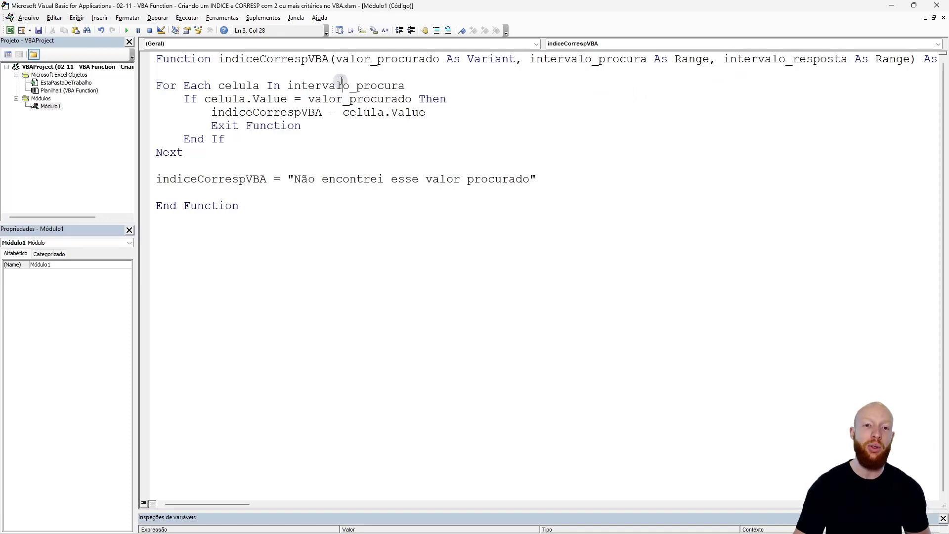
key("alt+F11")
Highlight the Aula lessons in C2:C12 and the Tamanho values in D2:D12, then reopen the code
left_click_drag(243, 158, 232, 343)
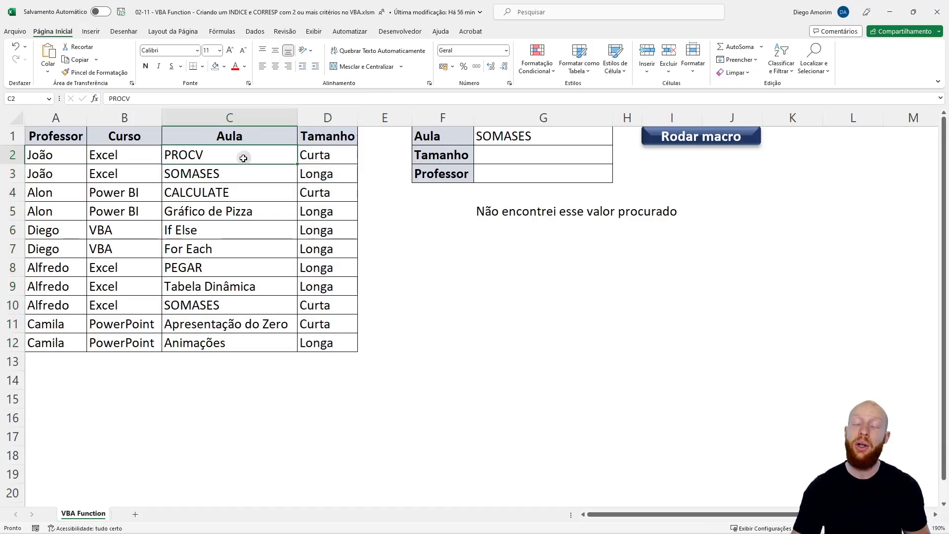
key("Return")
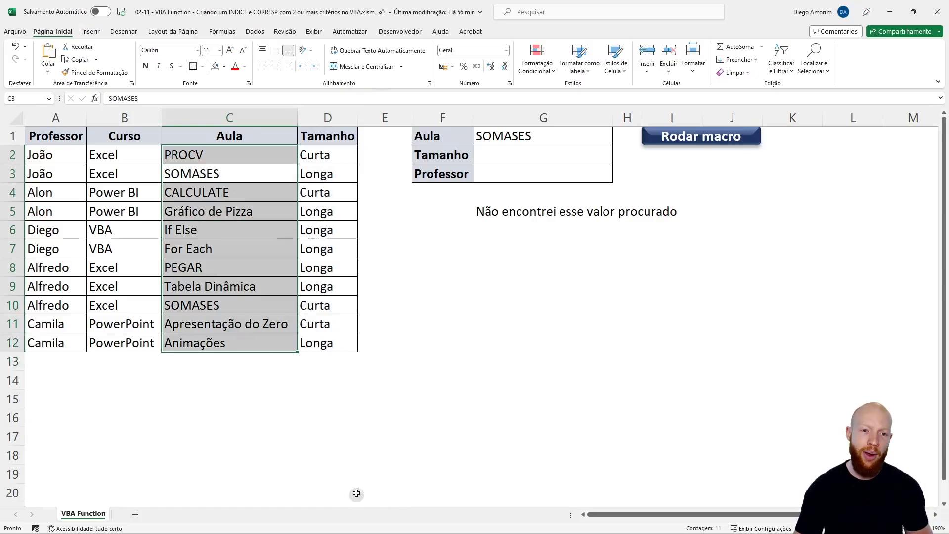
key("Return")
key("Return")
key("Return")
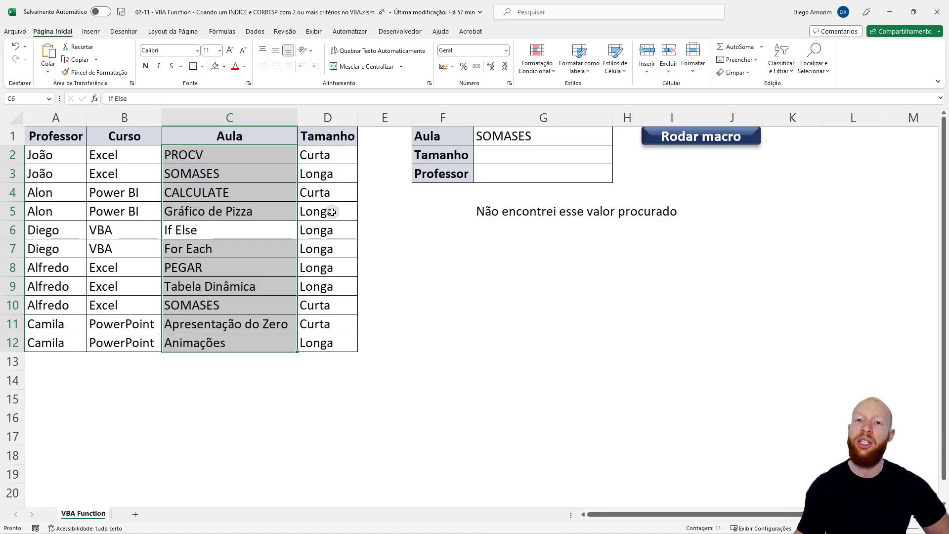
left_click_drag(261, 154, 238, 345)
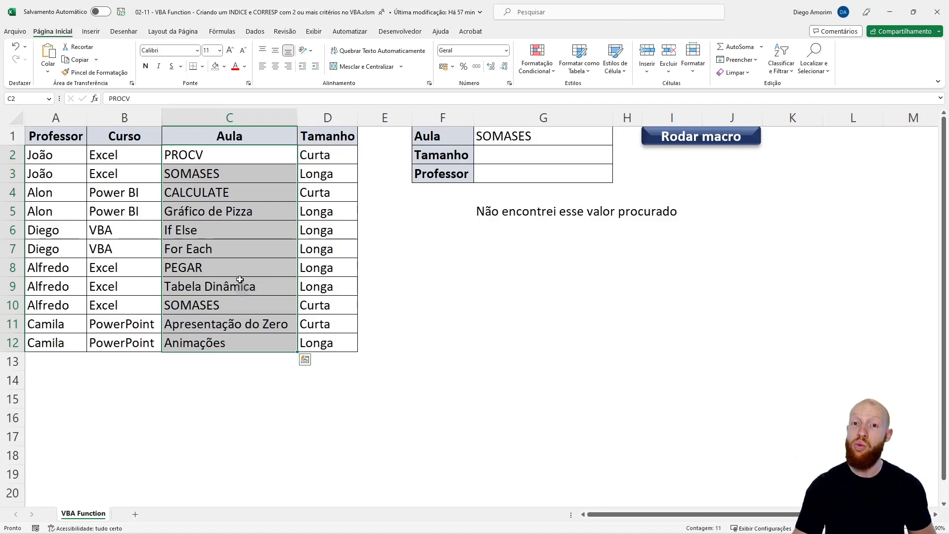
key("Return")
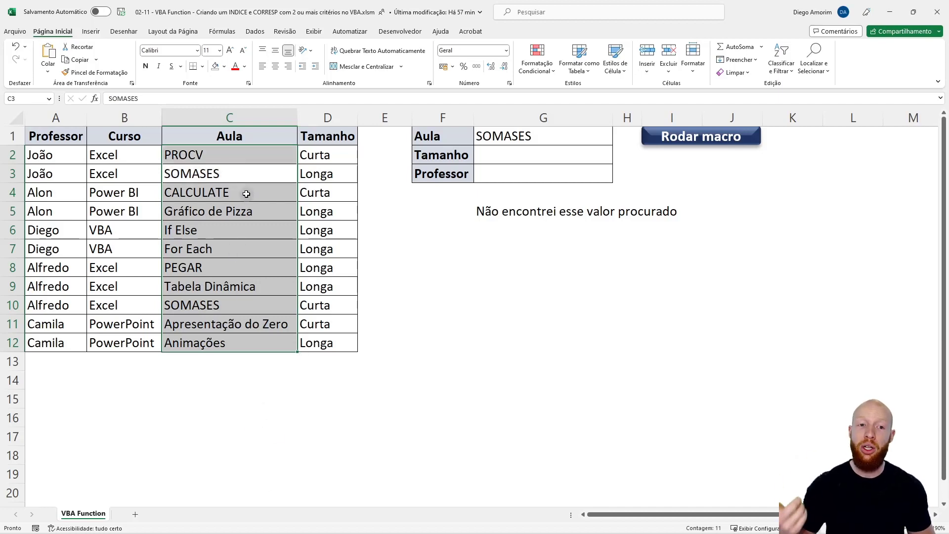
key("Return")
key("Return")
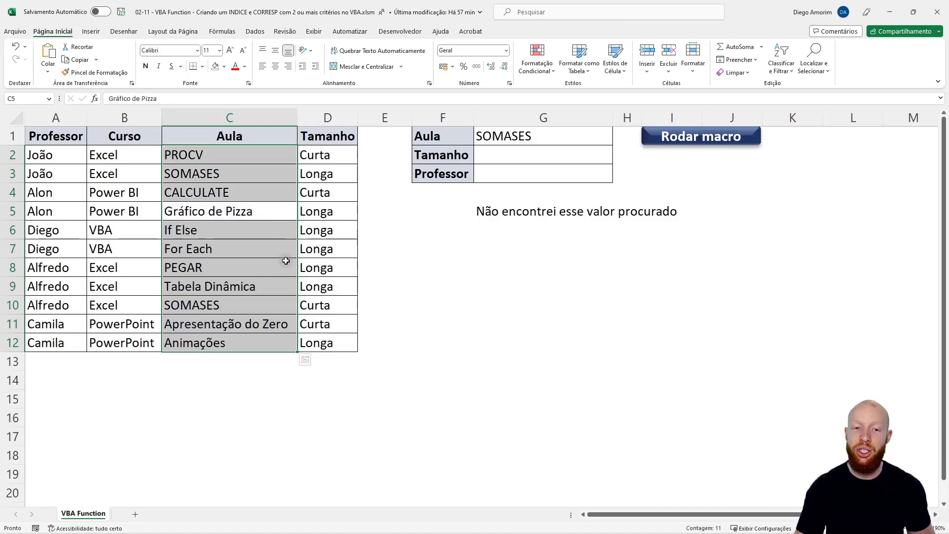
key("Return")
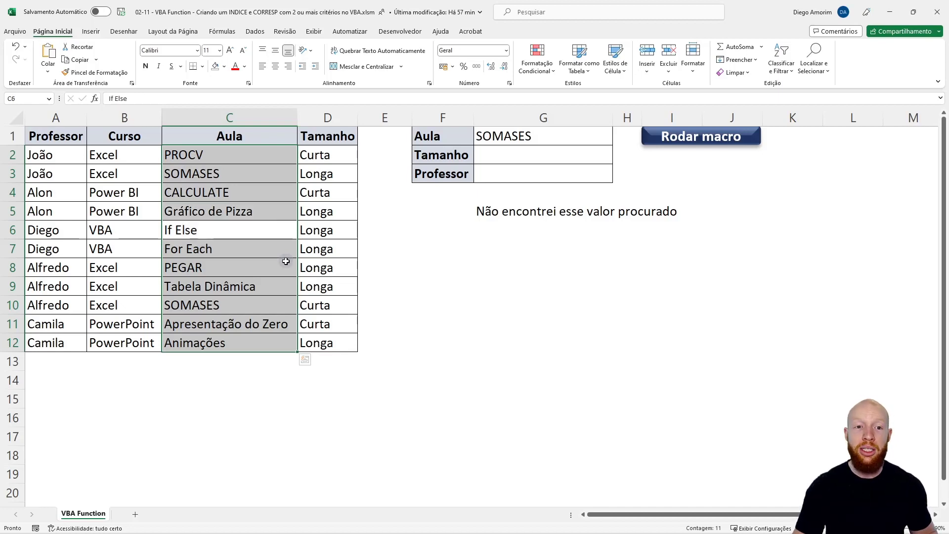
left_click_drag(337, 150, 327, 341)
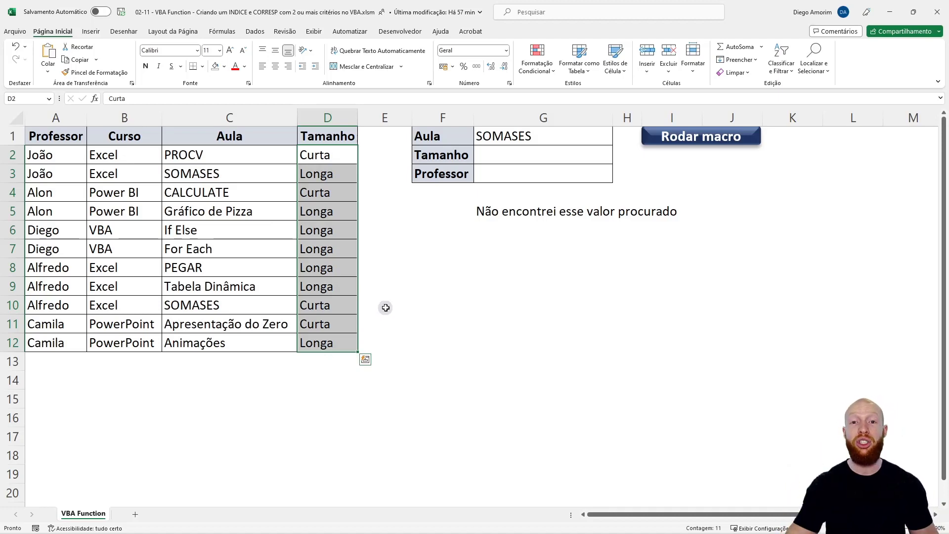
key("alt+F11")
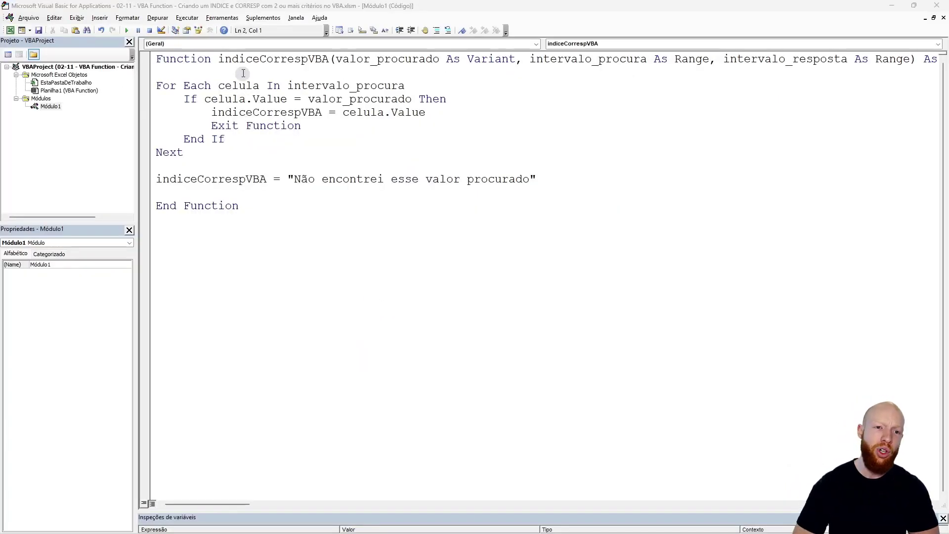
Add Dim cont As Long and cont = 1 before the loop, and cont = cont + 1 before Next
left_click(243, 73)
key("Return")
key("Return")
type("dim cont")
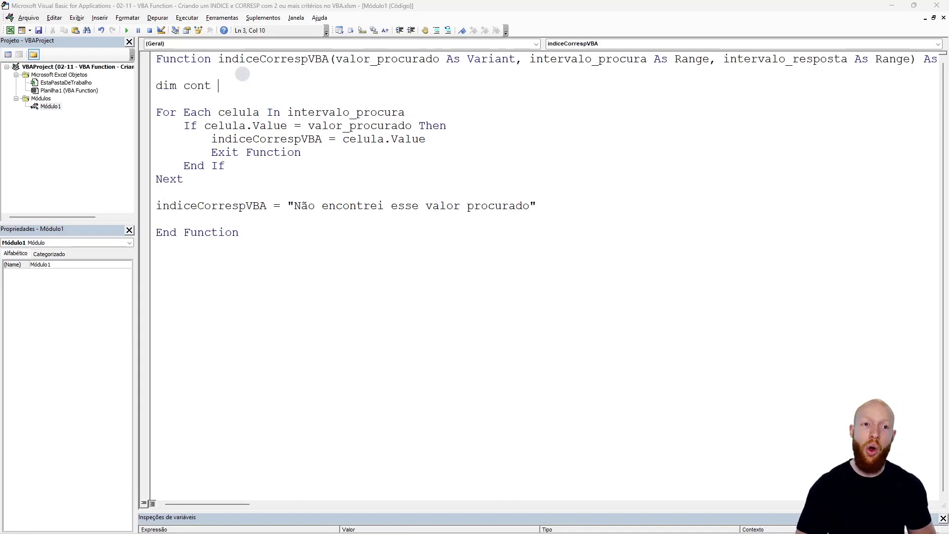
type("as l")
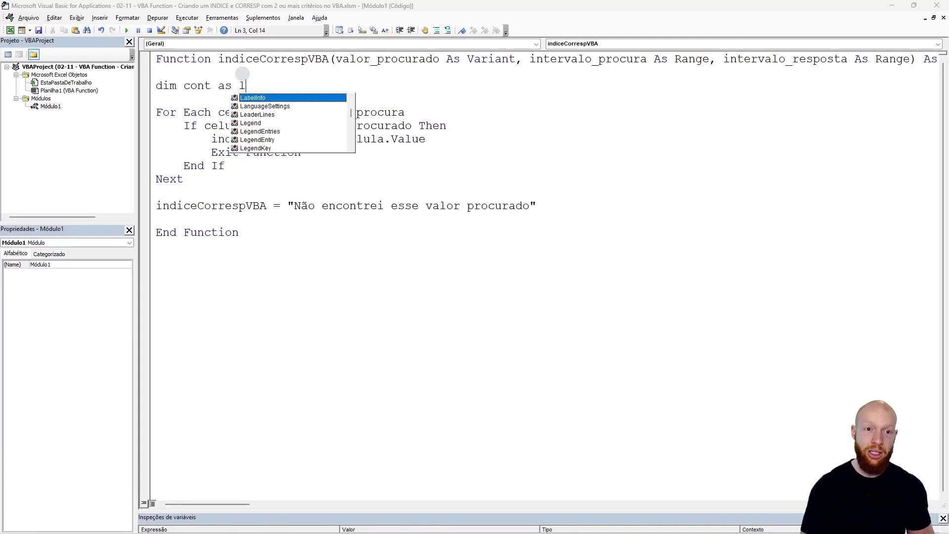
type("ong")
left_click(211, 111)
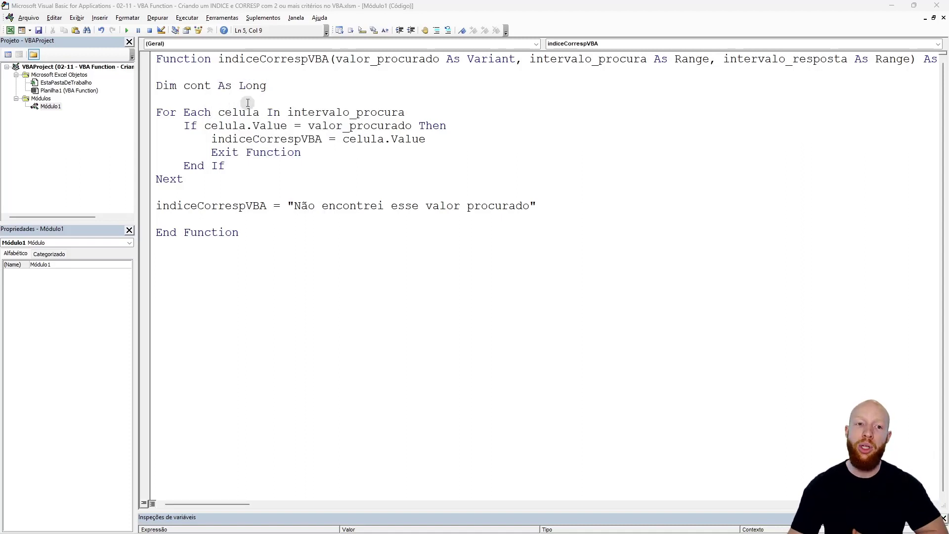
key("Return")
type("cont = 1")
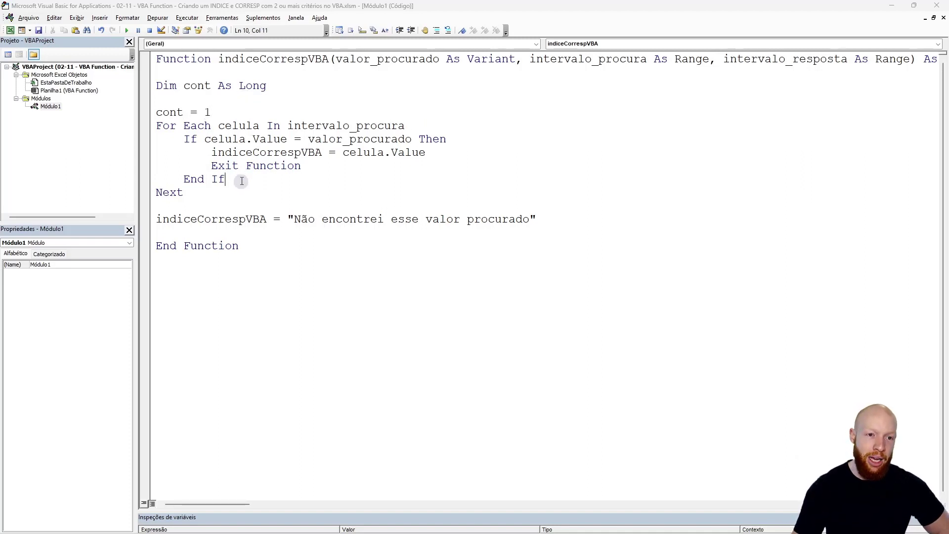
key("Return")
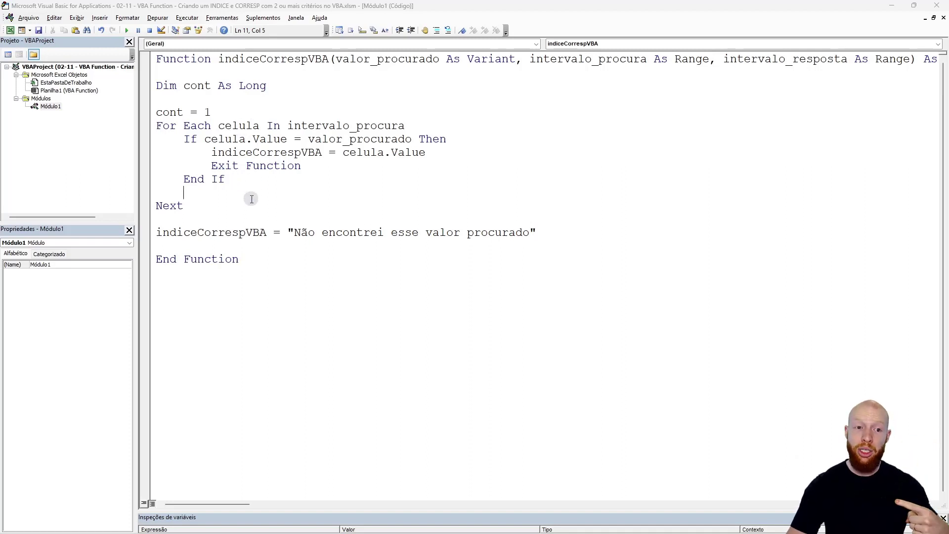
key("Return")
type("cont = cont + 1")
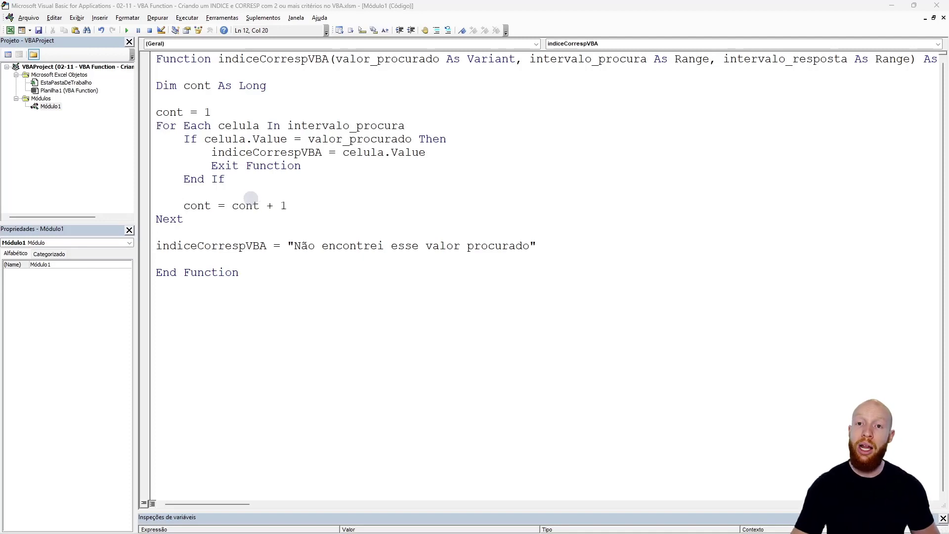
Step through the Aula rows PROCV, SOMASES and Gráfico de Pizza in Excel, then return to the code
key("alt+F11")
left_click(250, 156)
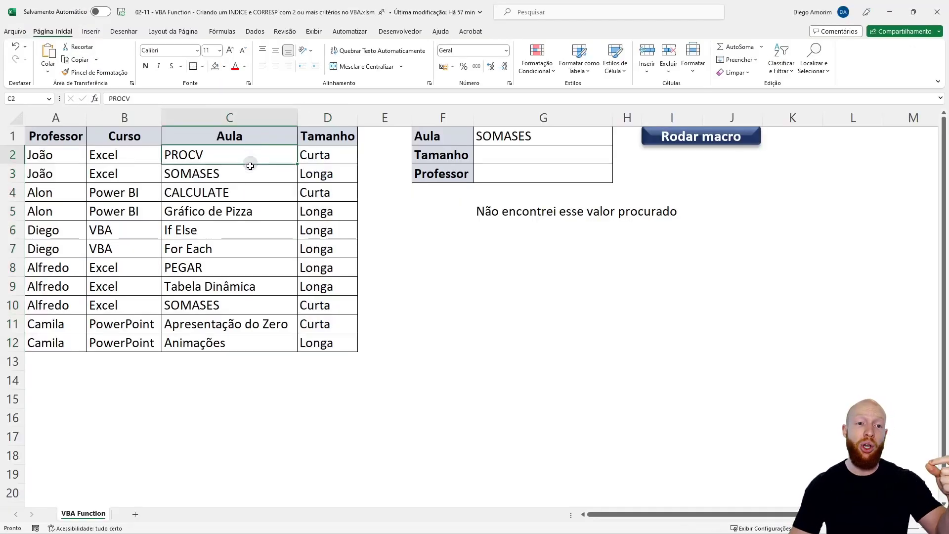
left_click(251, 170)
key("Up")
key("Down")
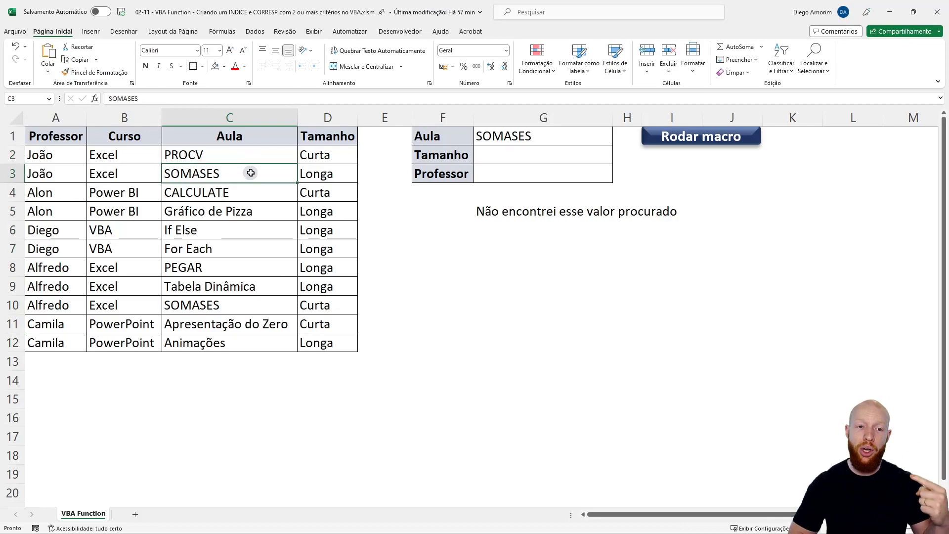
key("Down")
key("Down")
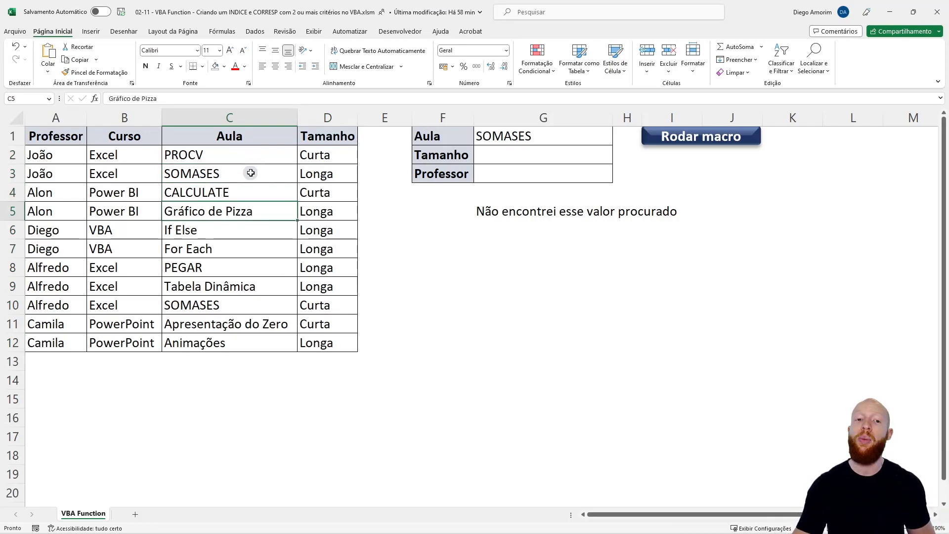
key("alt+F11")
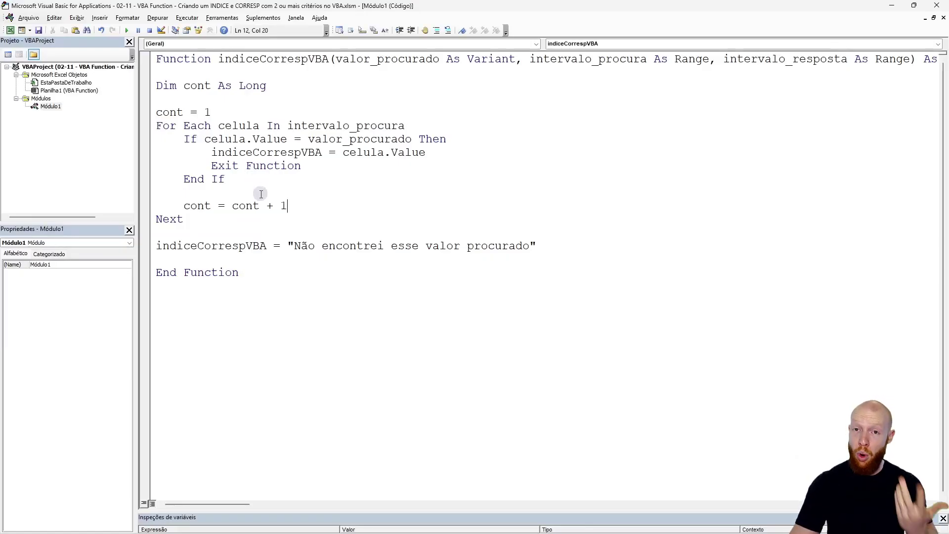
Highlight the cont counter, its starting value of 1 and the cont + 1 increment
double_click(188, 207)
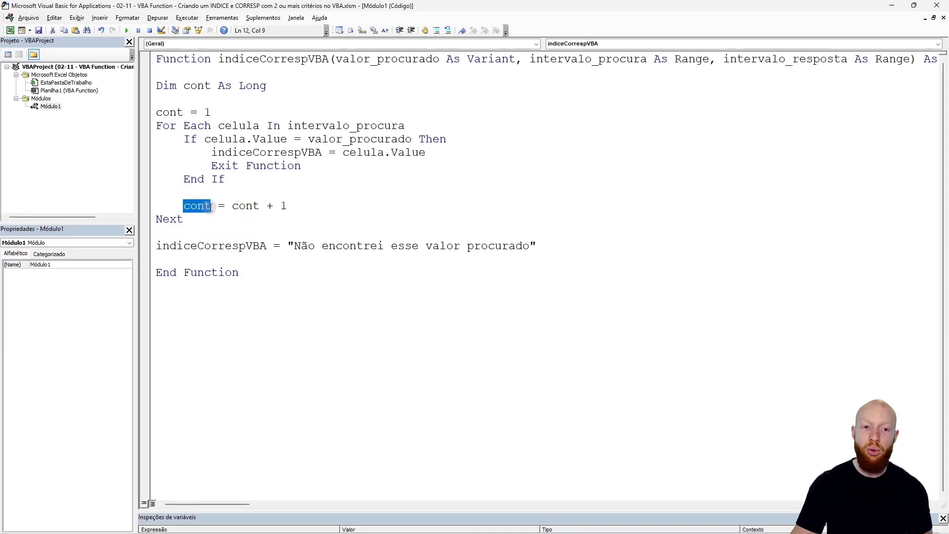
double_click(260, 206)
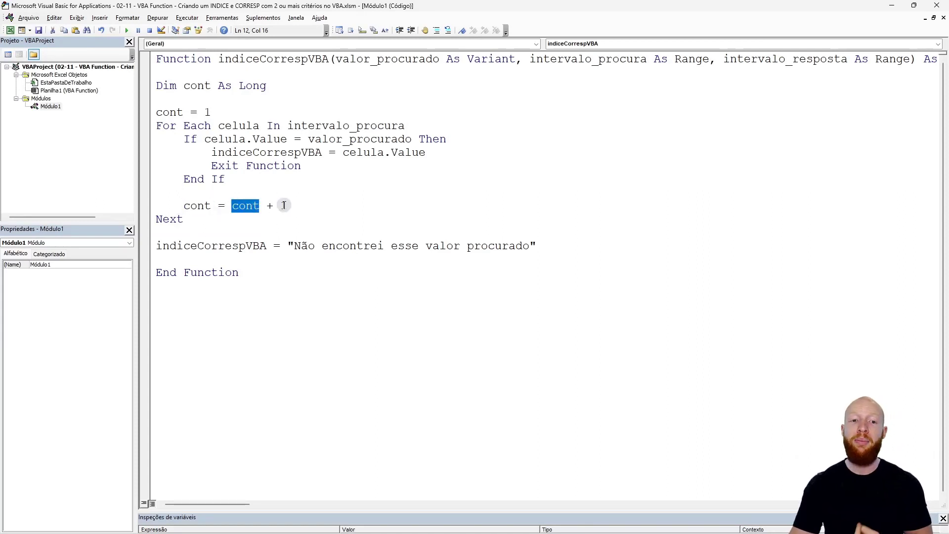
double_click(207, 113)
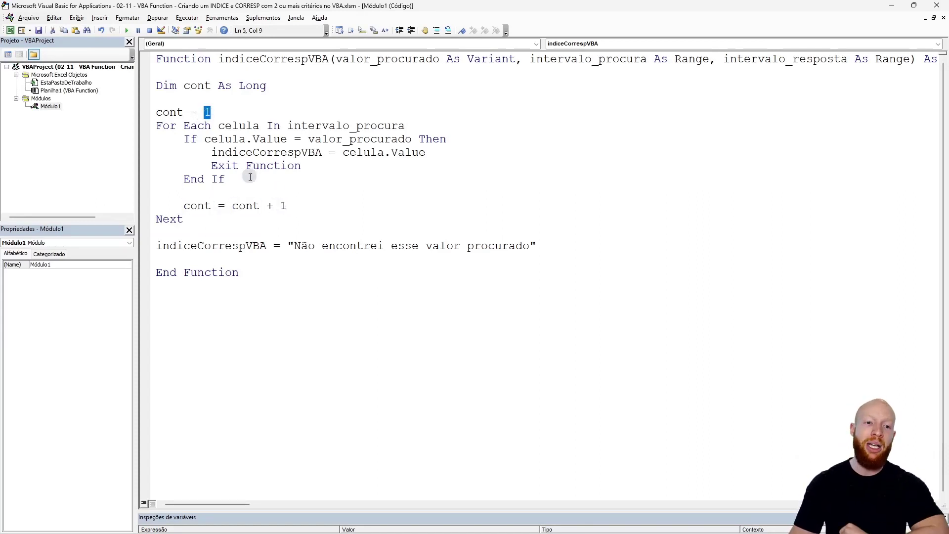
double_click(245, 206)
left_click_drag(289, 206, 232, 206)
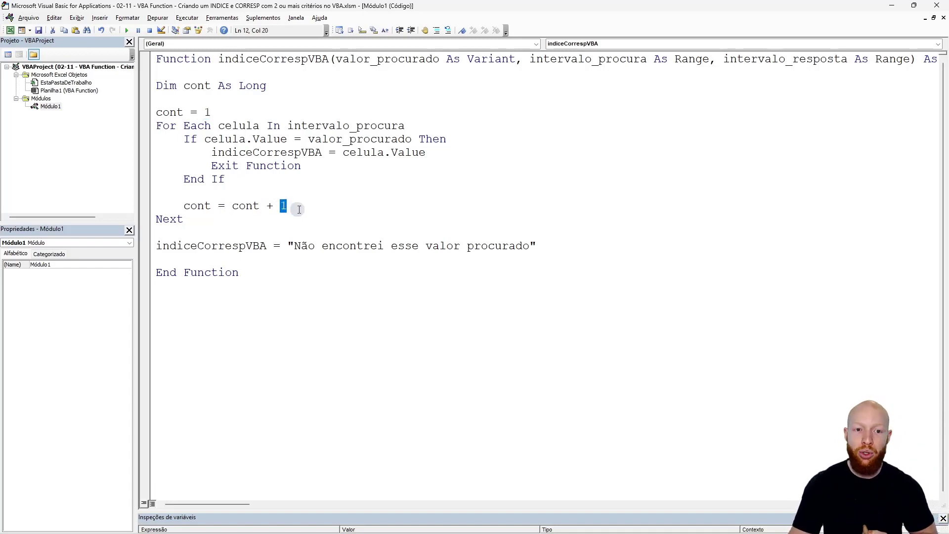
double_click(194, 207)
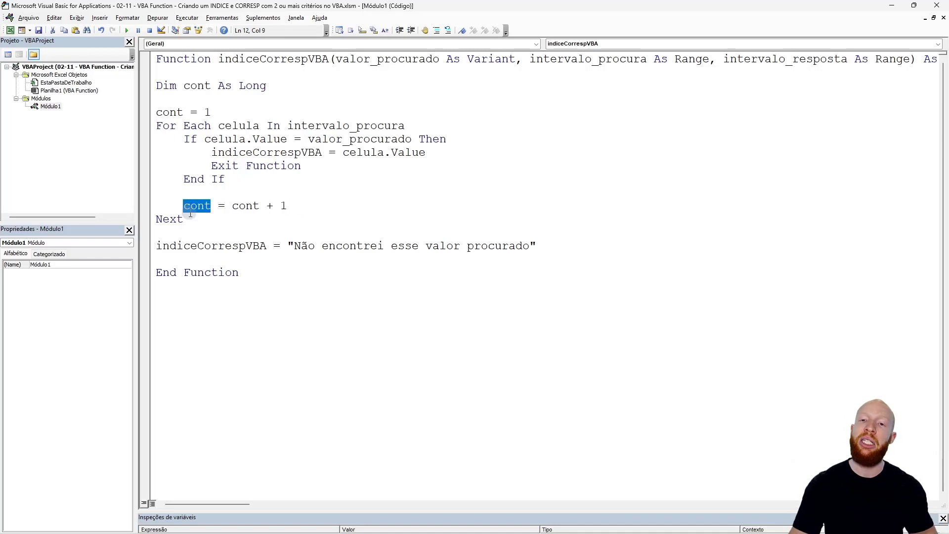
Highlight the cont + 1 increment again, then mark the Aula list C2:C12 in Excel
left_click(226, 127)
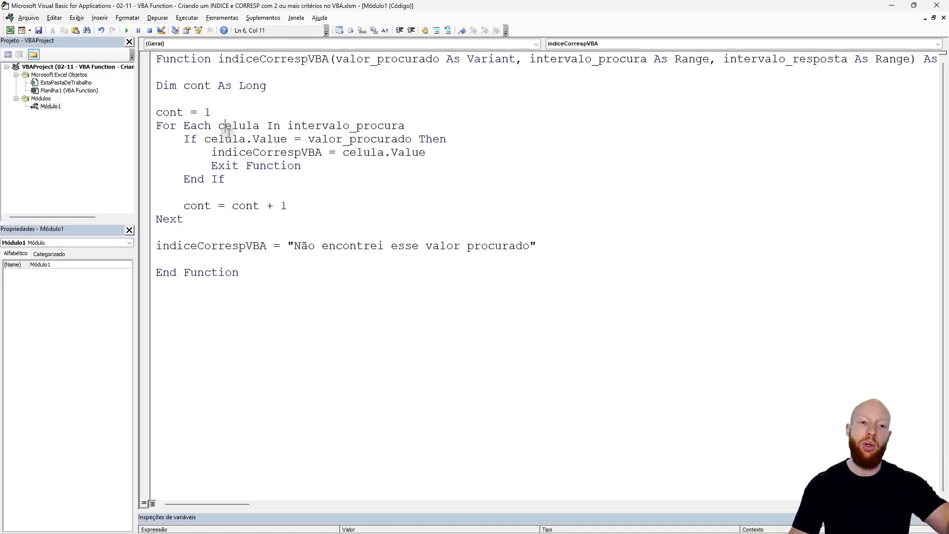
double_click(255, 202)
left_click_drag(288, 206, 232, 207)
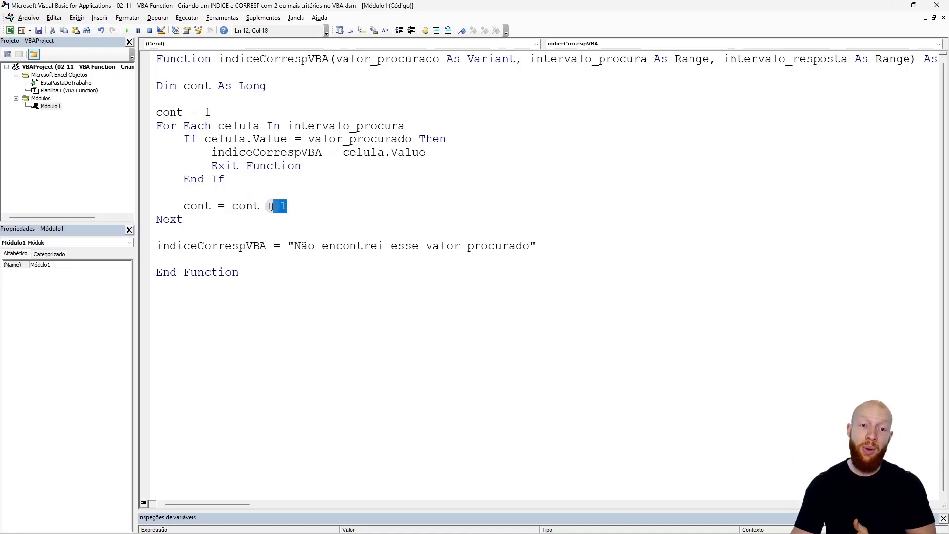
double_click(187, 207)
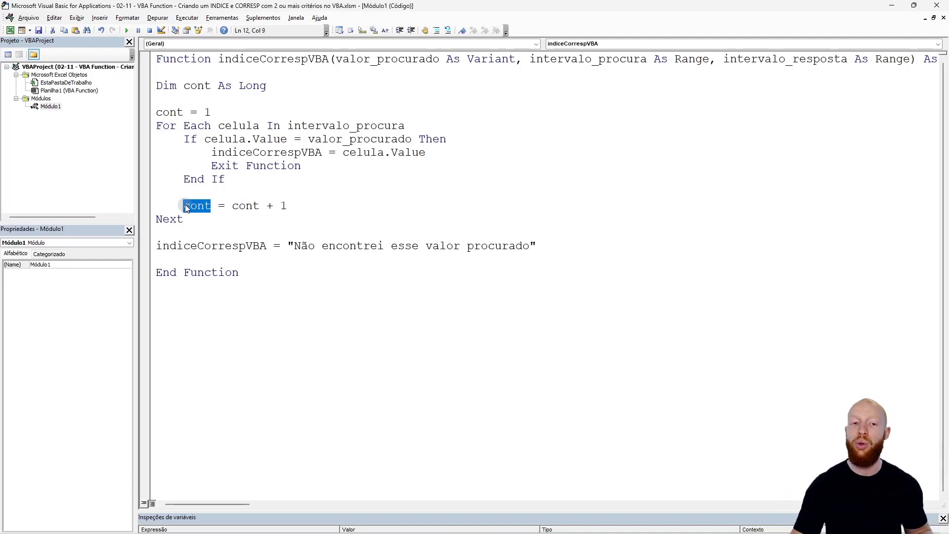
left_click(267, 179)
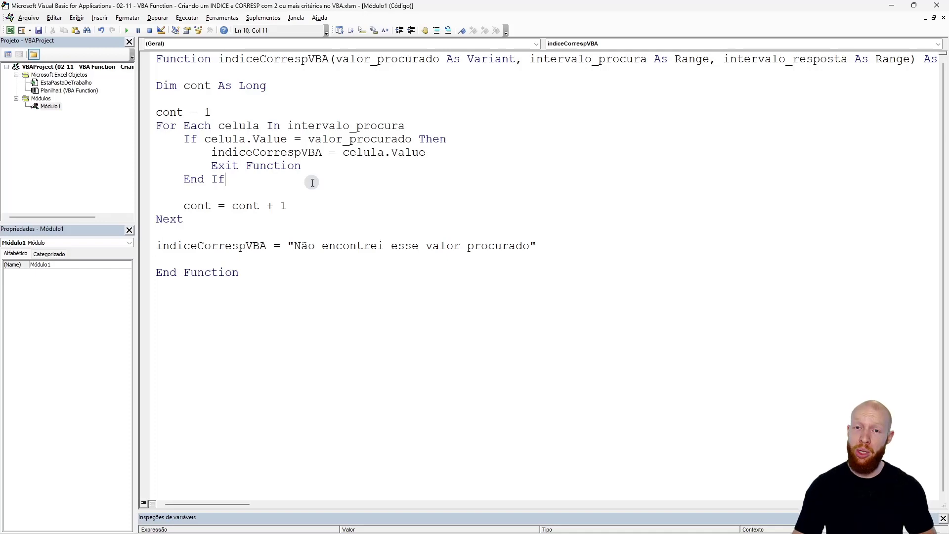
key("alt+F11")
left_click_drag(252, 157, 239, 341)
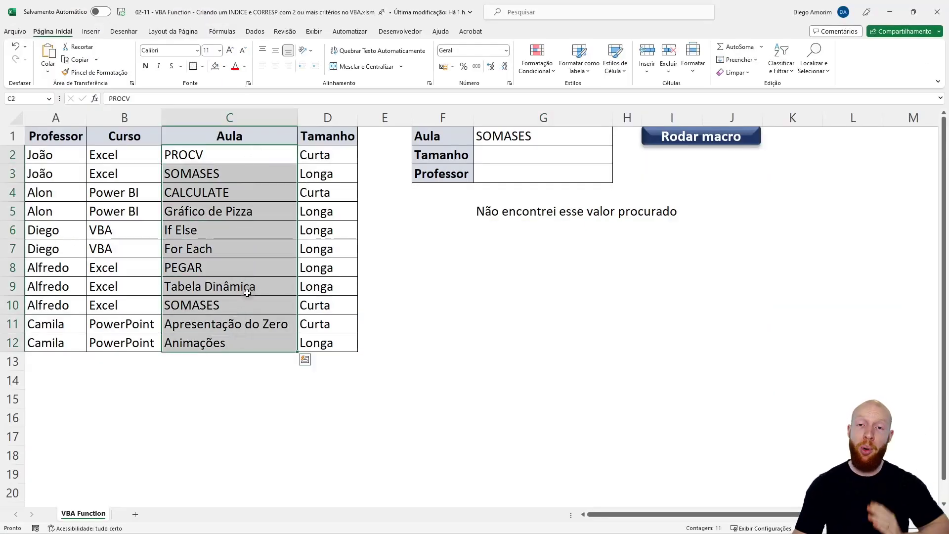
Walk through the Aula lessons and mark the Tamanho answers D2:D12, then select celula.Value in the code
key("Return")
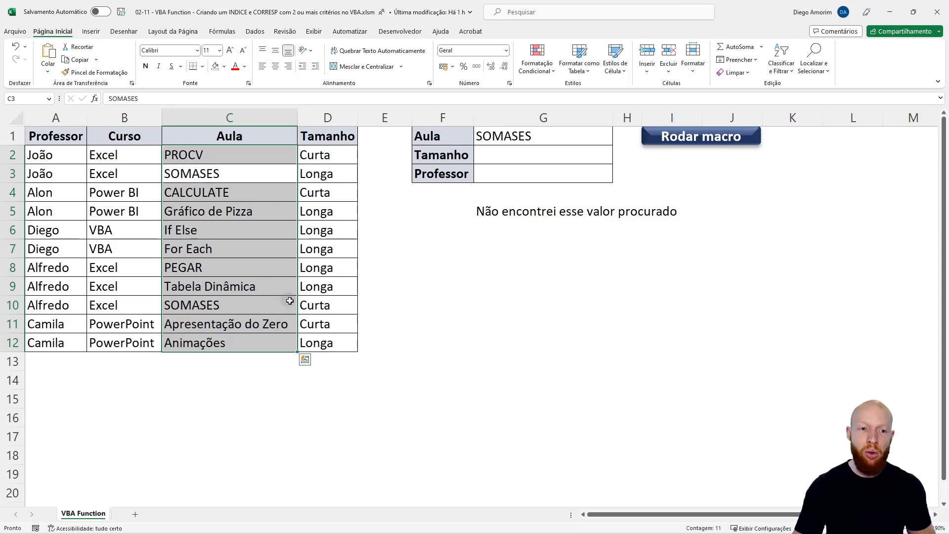
key("Return")
key("Return")
key("Return")
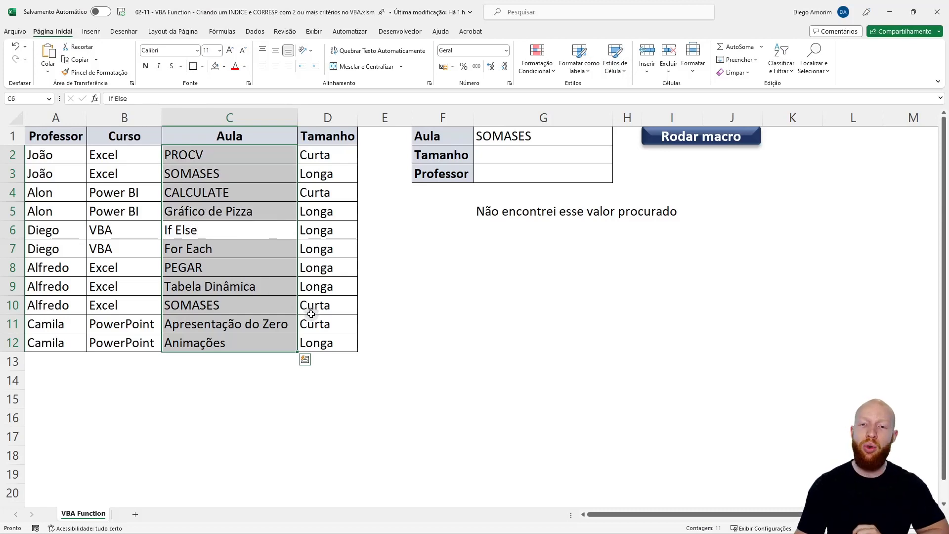
left_click_drag(337, 154, 324, 346)
key("Return")
key("Return")
key("Return")
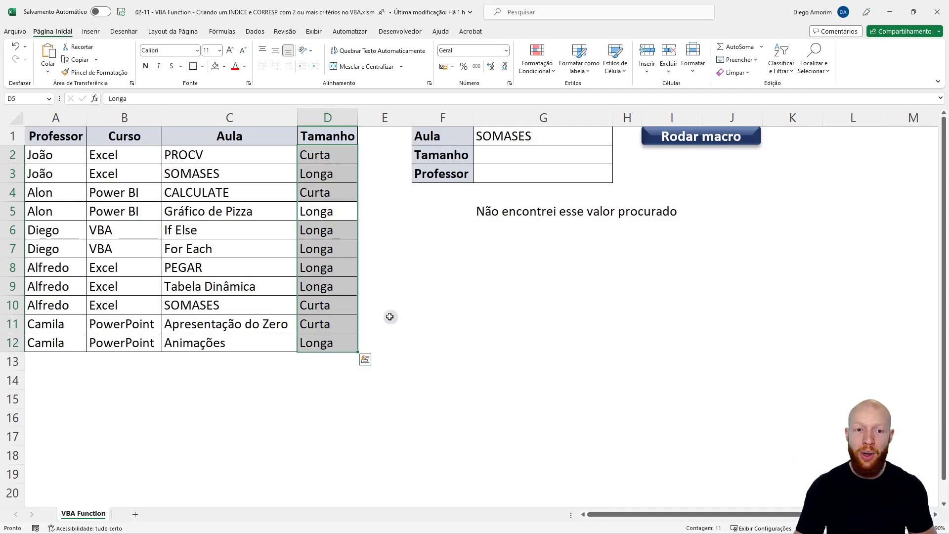
key("Return")
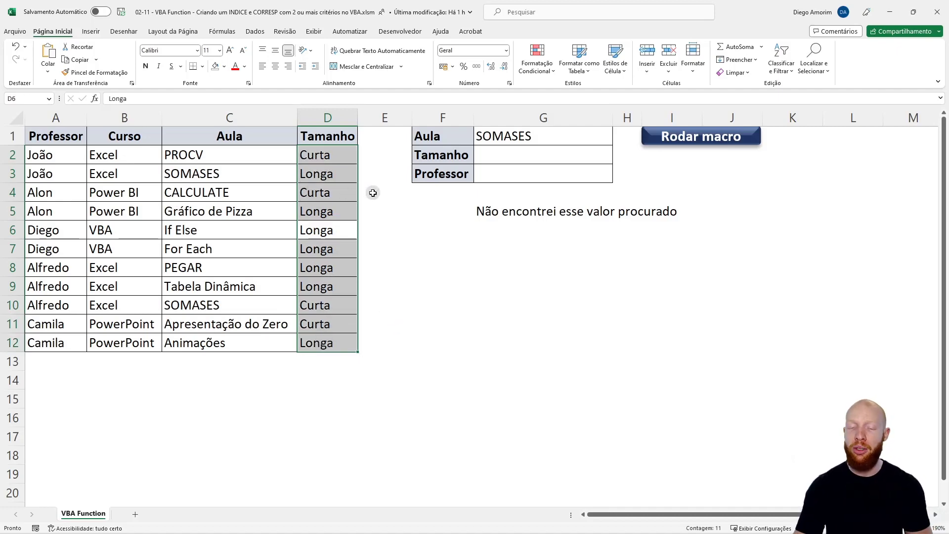
key("alt+F11")
left_click_drag(343, 153, 426, 154)
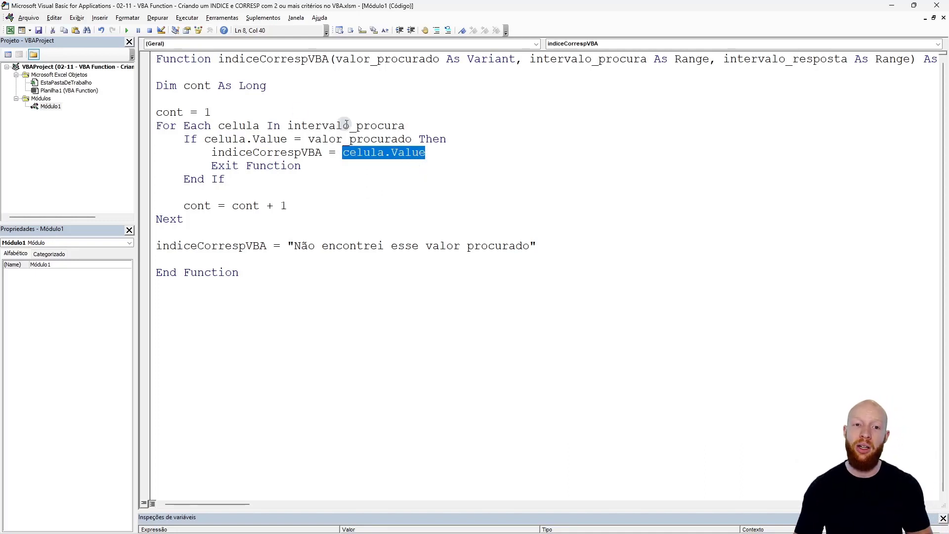
Replace celula.Value with intervalo_resposta(cont) as the value returned on a match
type("intervalo_respo")
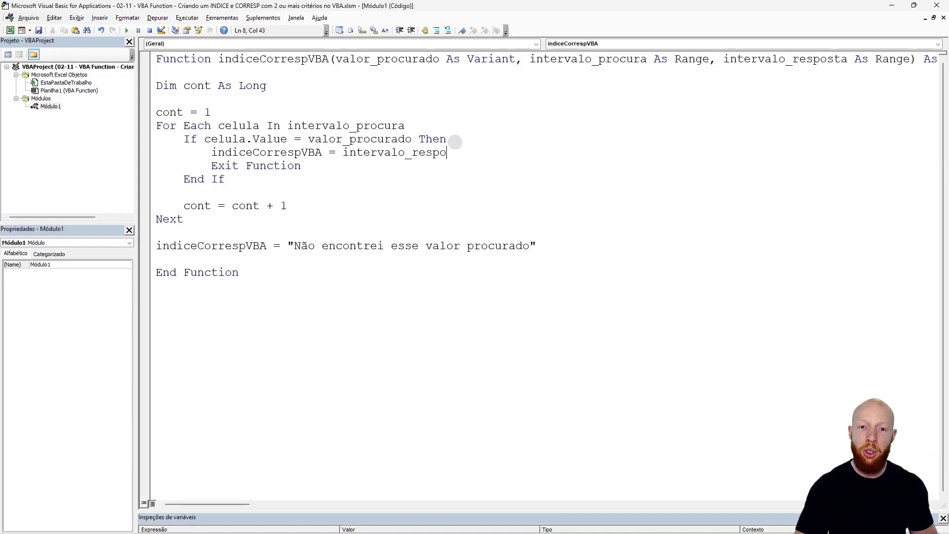
type("sta(")
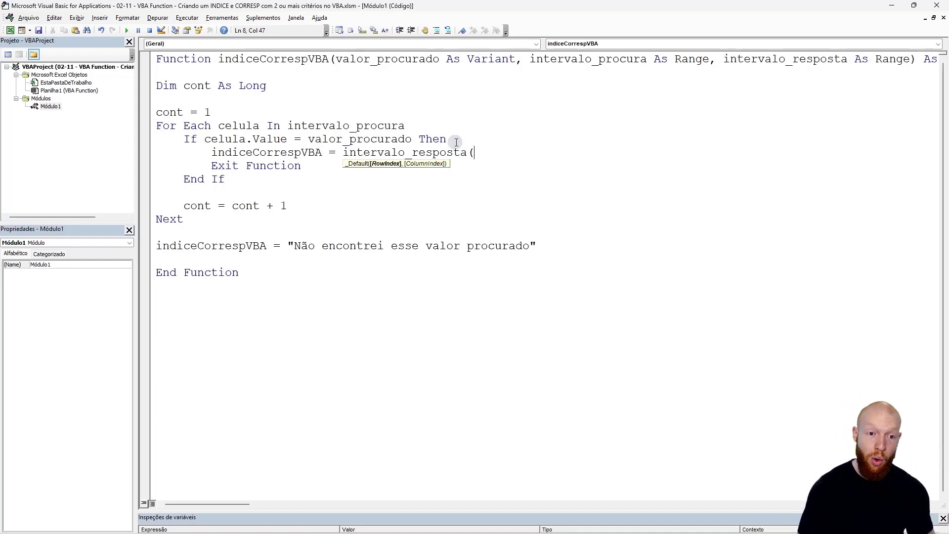
type(")")
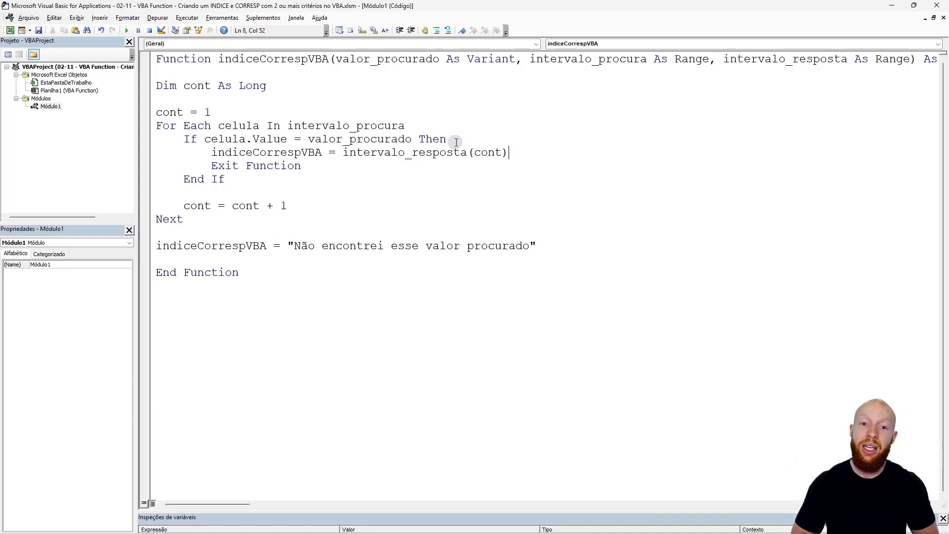
double_click(492, 152)
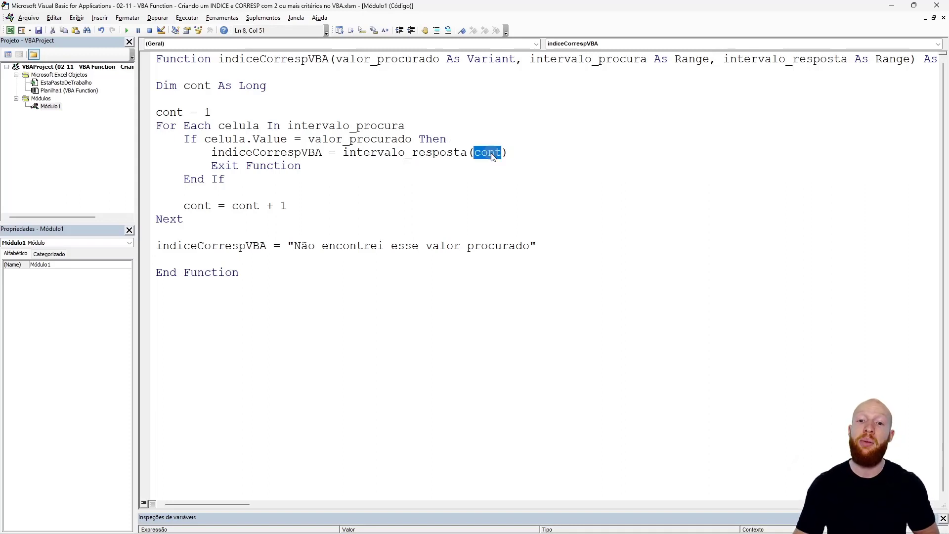
left_click(522, 154)
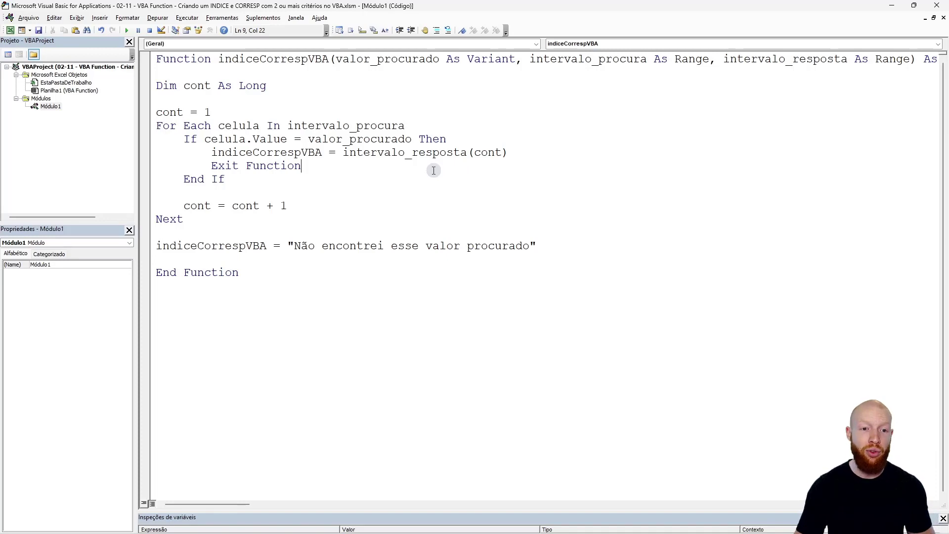
key("alt+F11")
Enter =indiceCorrespVBA(G1;C2:C12;D2:D12) in G5, which returns Longa
left_click(556, 211)
type("=")
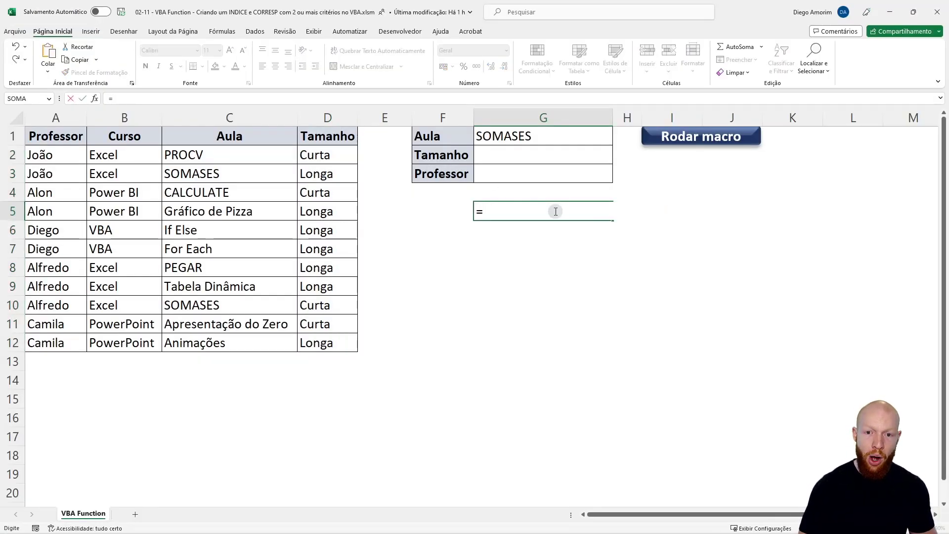
type("indi")
key("Tab")
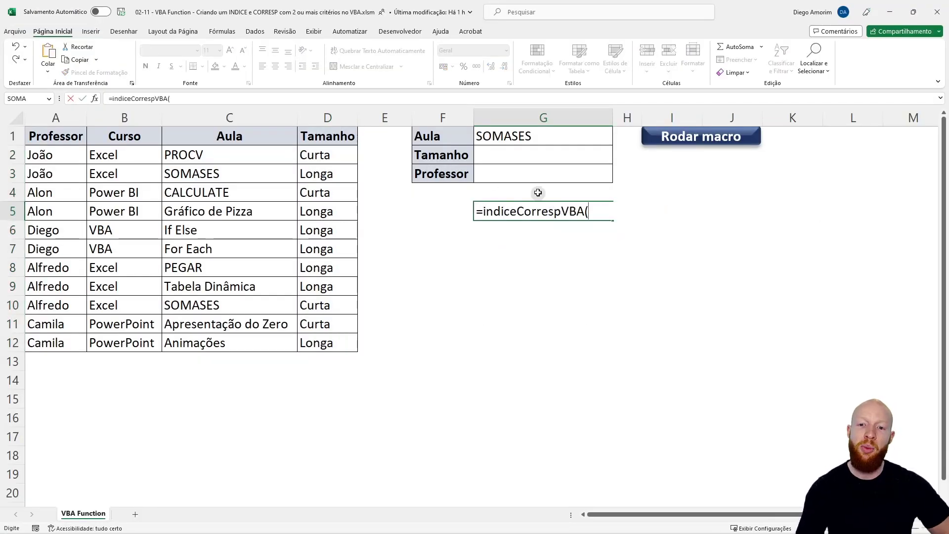
left_click(520, 137)
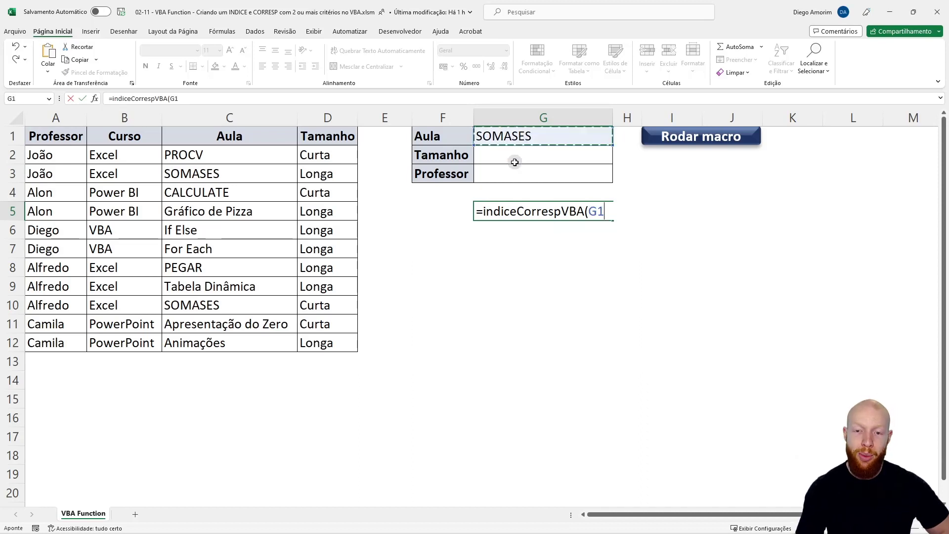
type(";")
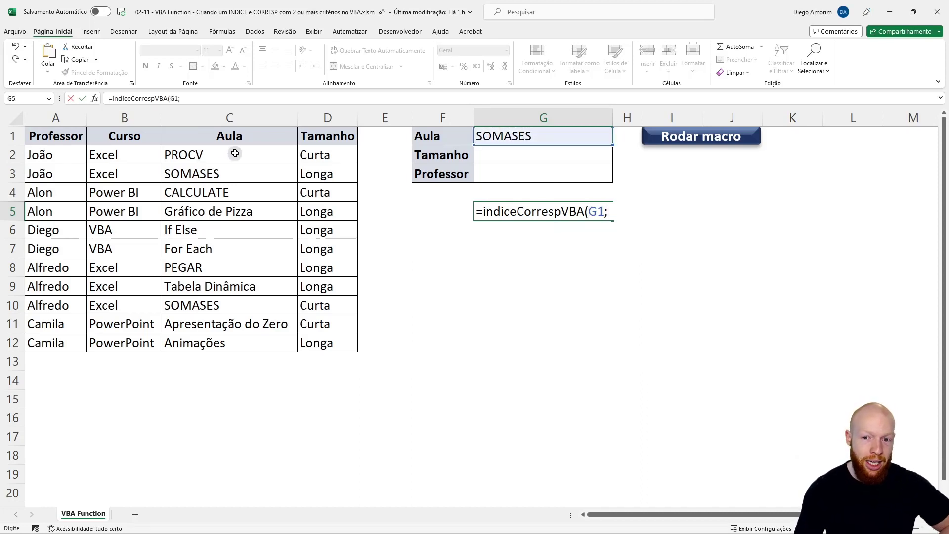
left_click_drag(234, 153, 248, 339)
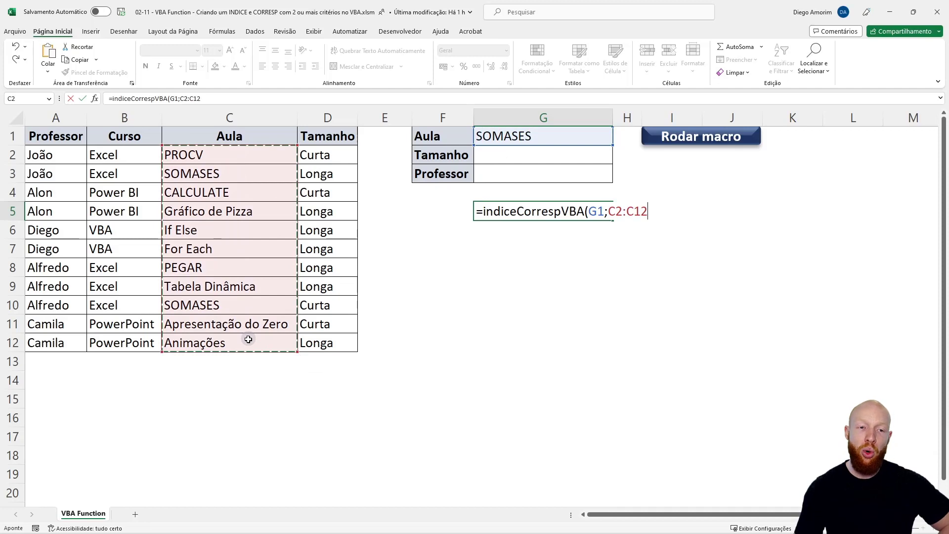
type(";")
left_click(328, 156)
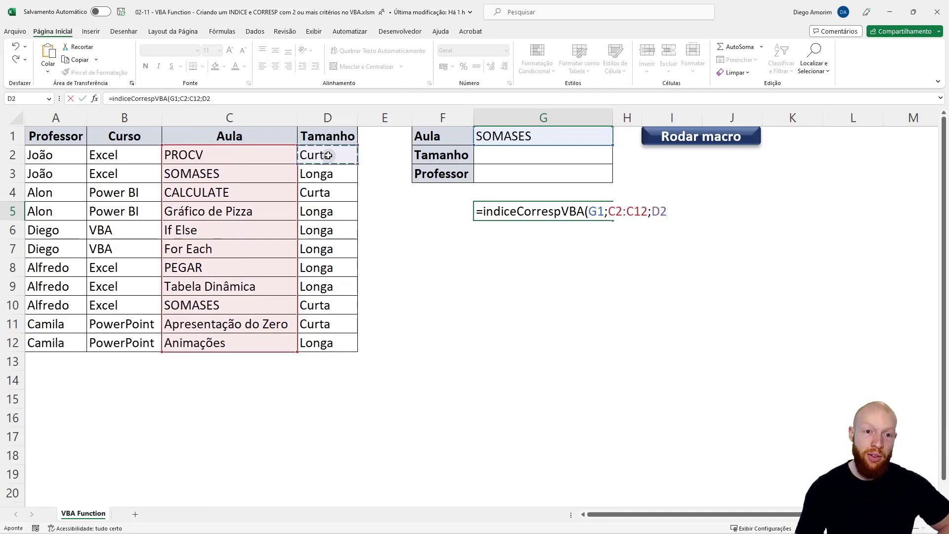
left_click_drag(329, 155, 327, 343)
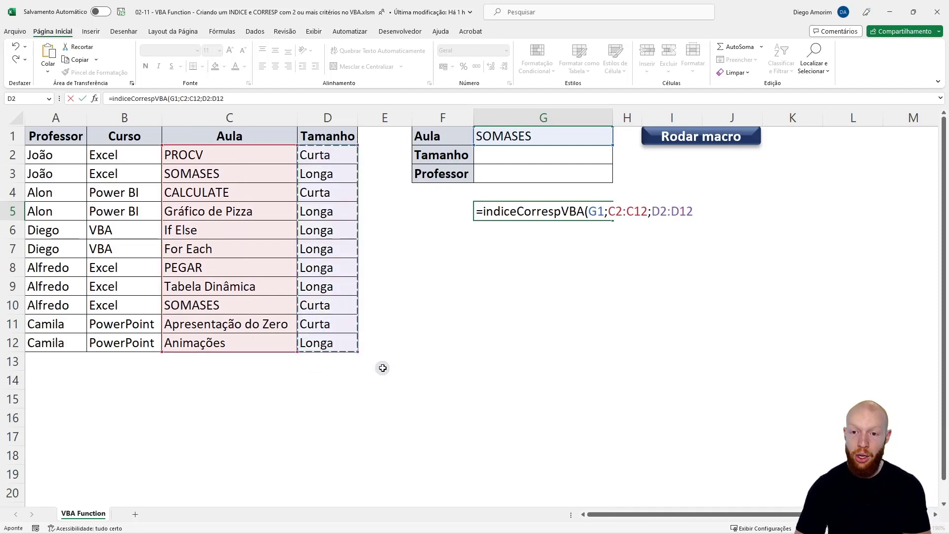
type(")")
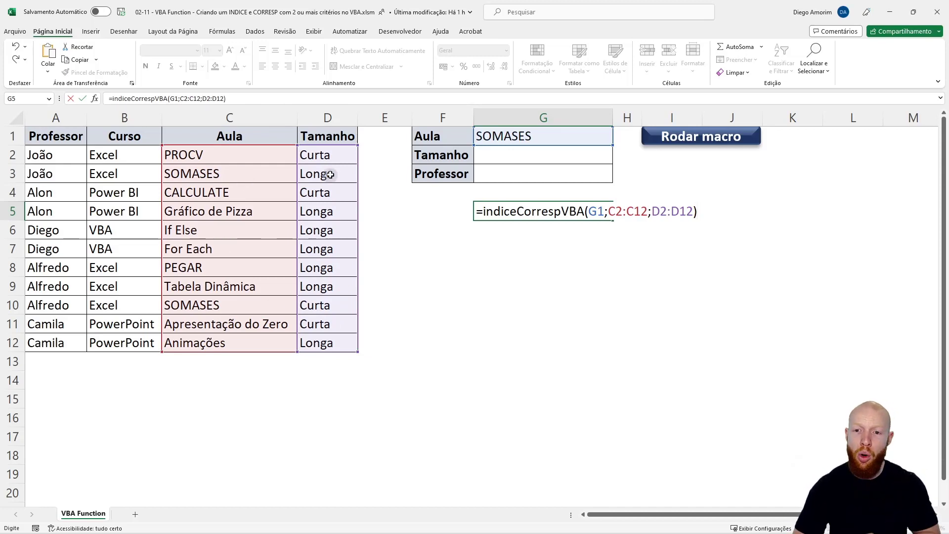
key("Return")
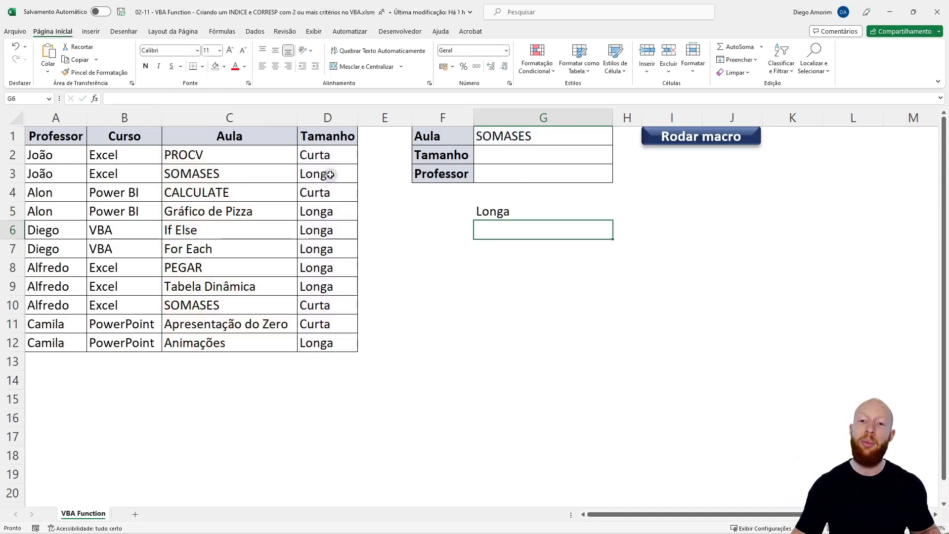
Copy PROCV from C2 into G1 as the Aula criterion, so G5 shows Curta
left_click(521, 136)
left_click(244, 153)
key("ctrl+c")
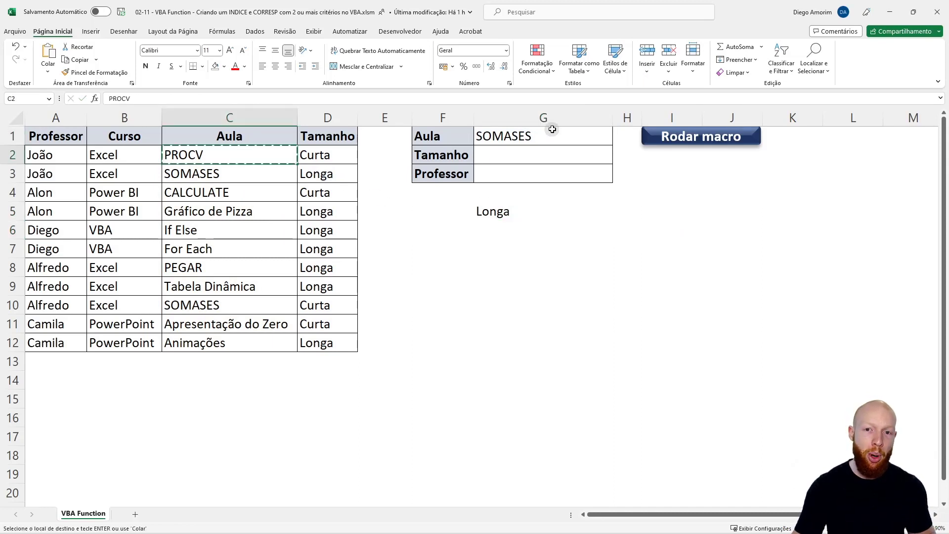
left_click(550, 135)
key("ctrl+v")
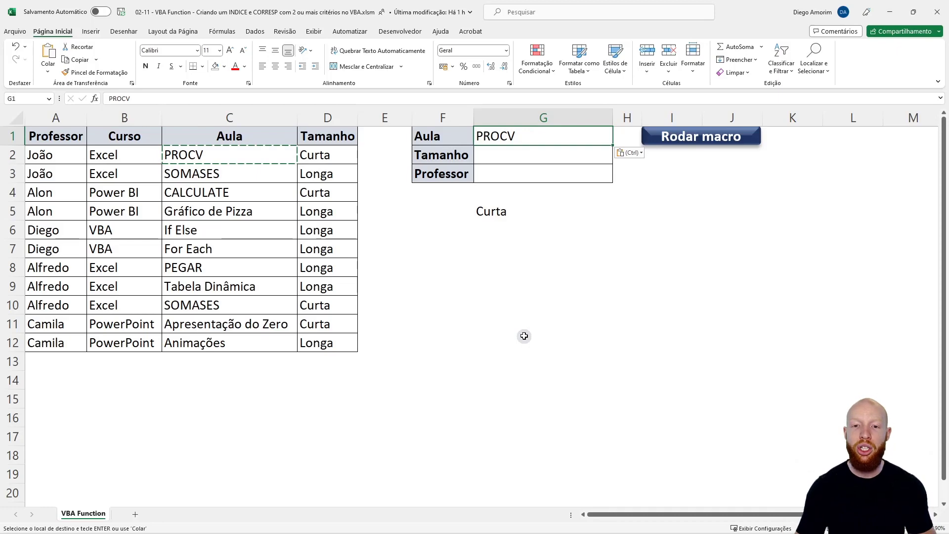
key("Escape")
key("alt+F11")
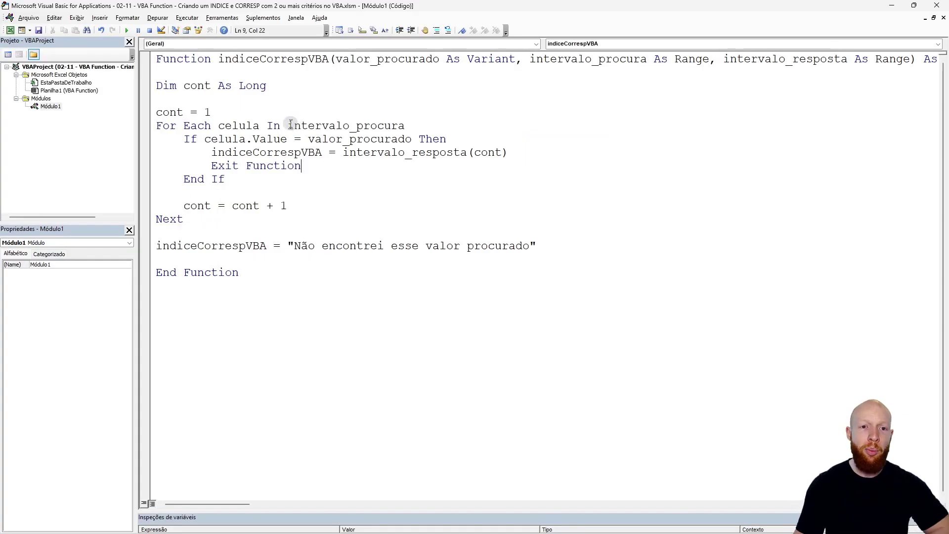
Walk through the For Each loop, the celula.Value = valor_procurado test and the intervalo_resposta(cont) return
left_click_drag(290, 124, 427, 122)
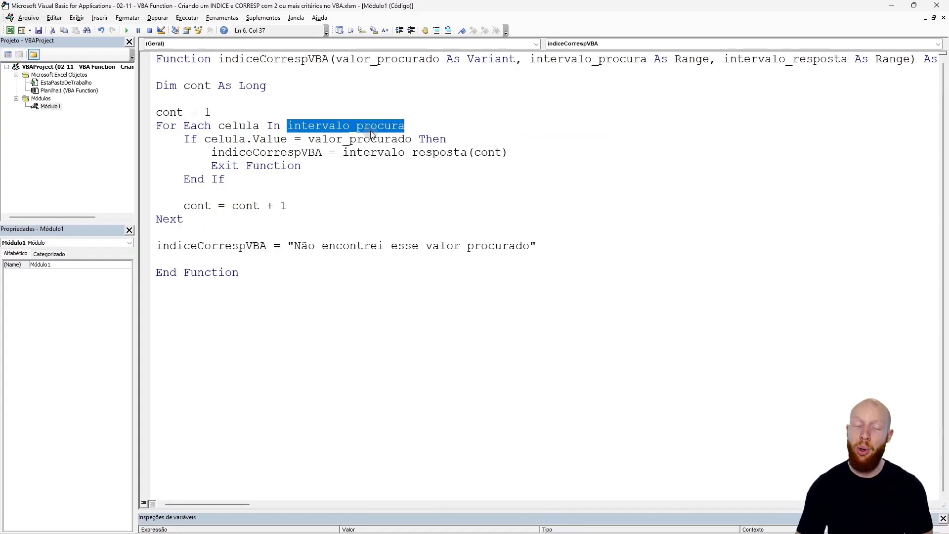
double_click(235, 125)
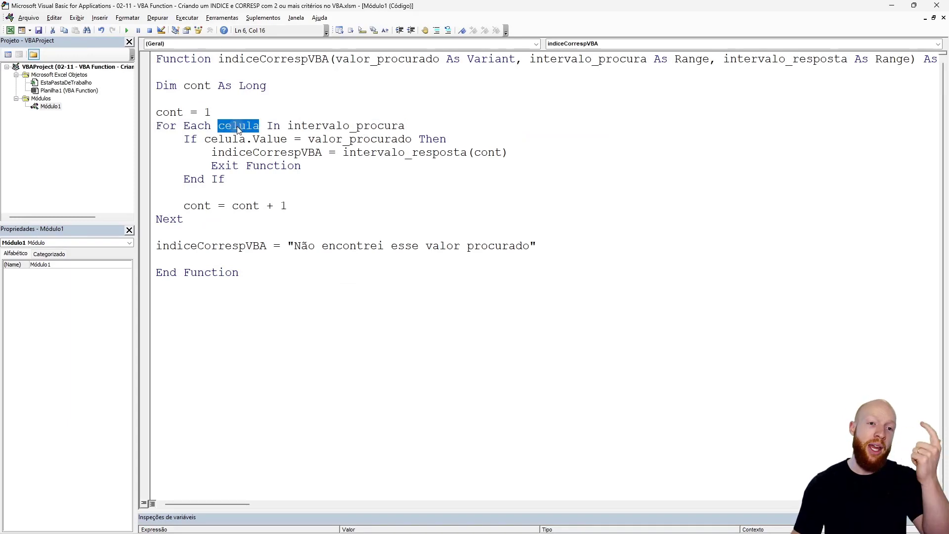
left_click_drag(205, 140, 288, 140)
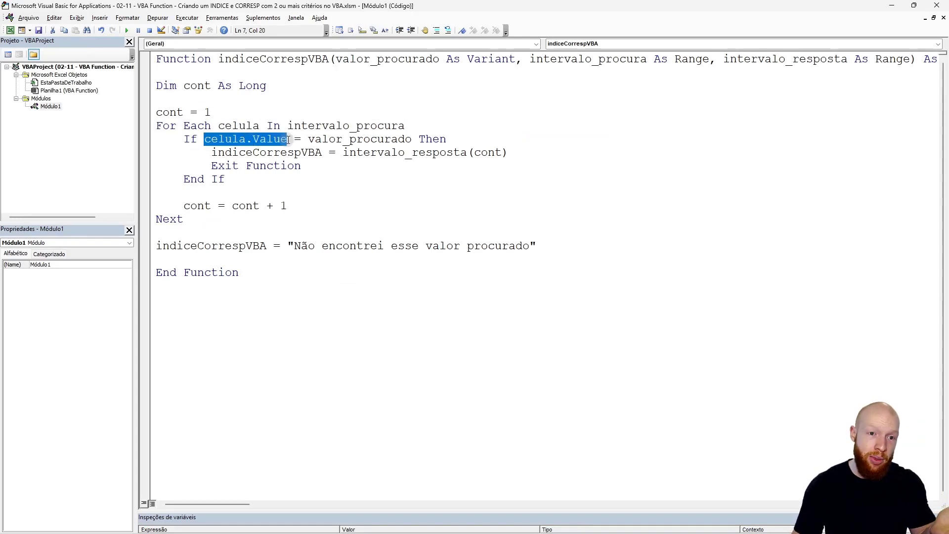
double_click(349, 139)
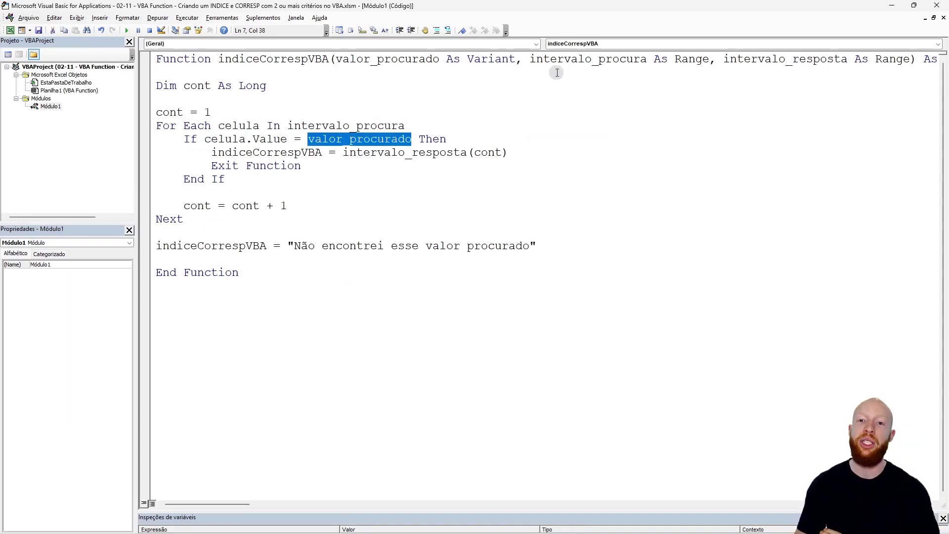
double_click(223, 152)
left_click(344, 153)
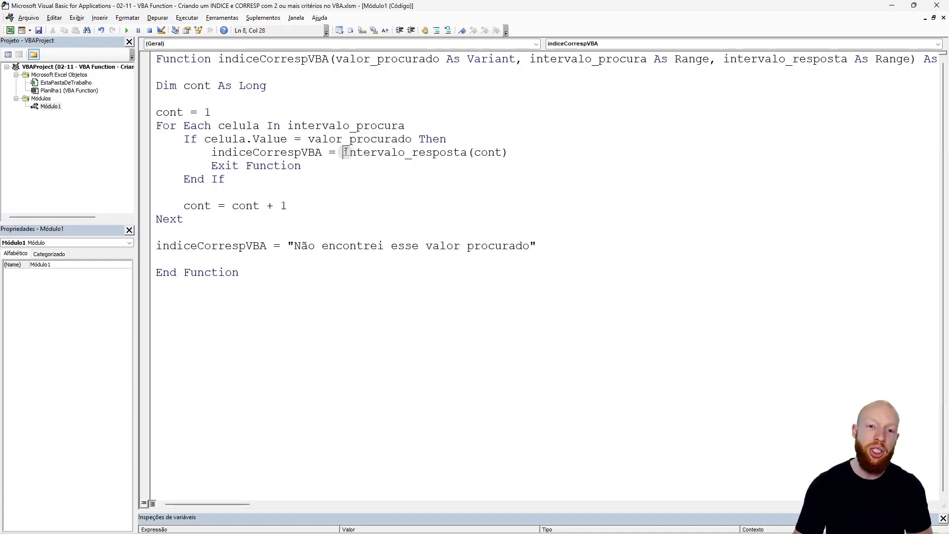
left_click_drag(345, 152, 516, 153)
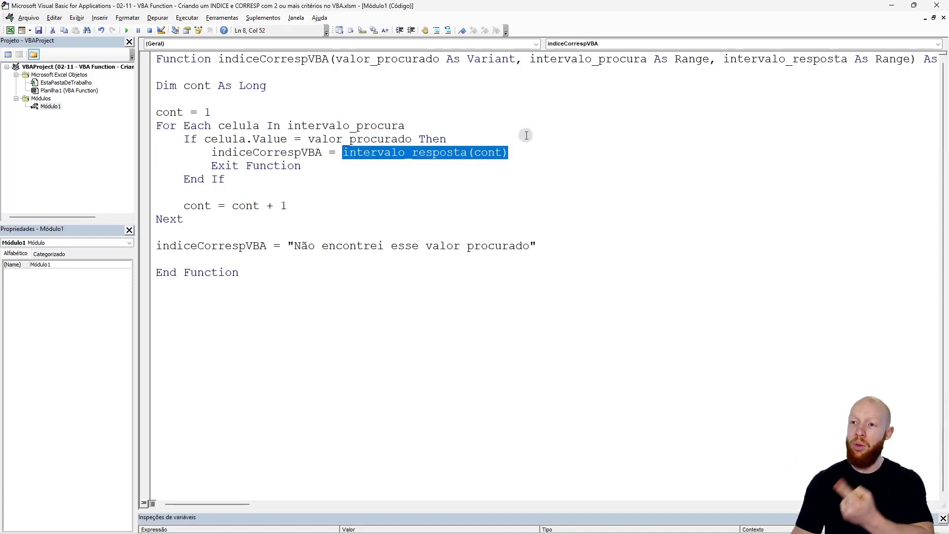
double_click(489, 154)
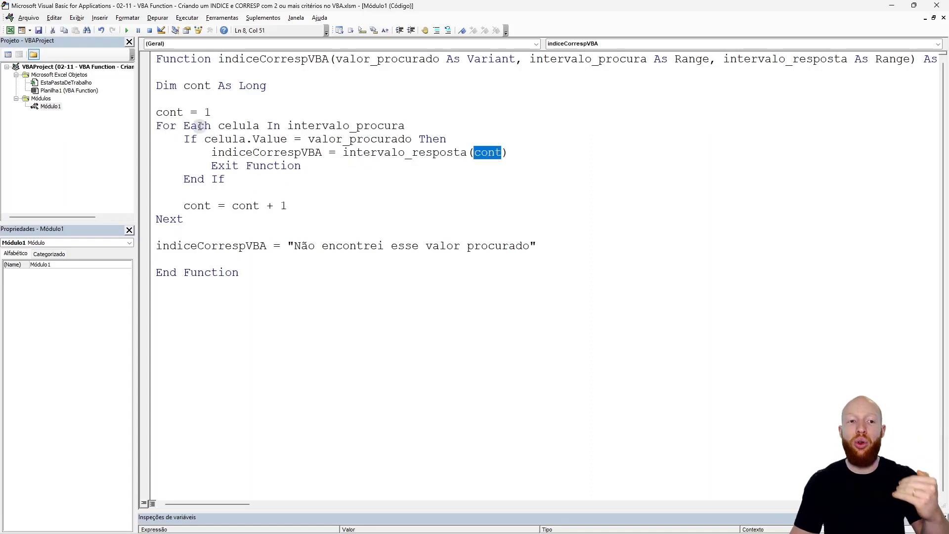
Explain the counter start and increment, the early exit and the not-found message, then return to Excel
left_click_drag(155, 112, 212, 113)
left_click(305, 205)
left_click_drag(305, 206, 190, 204)
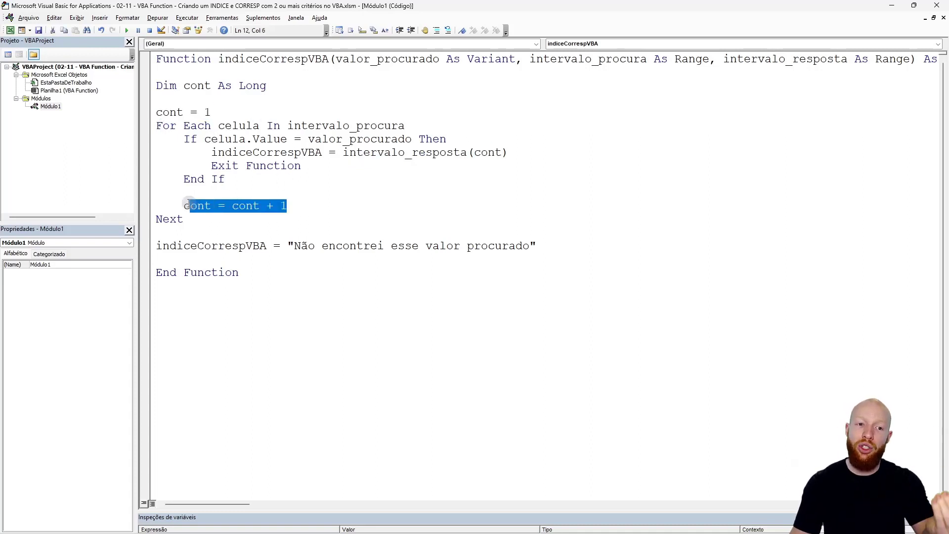
double_click(489, 153)
left_click_drag(342, 153, 531, 156)
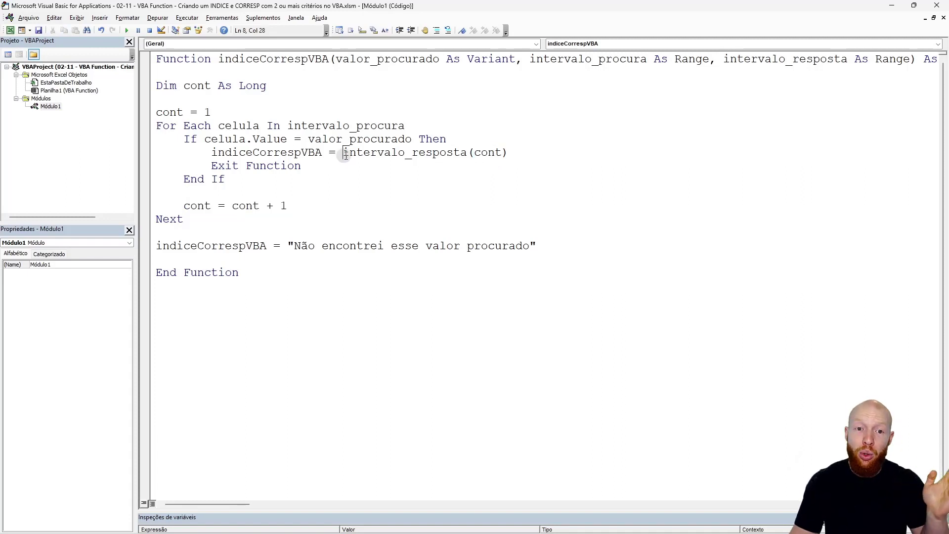
left_click(304, 165)
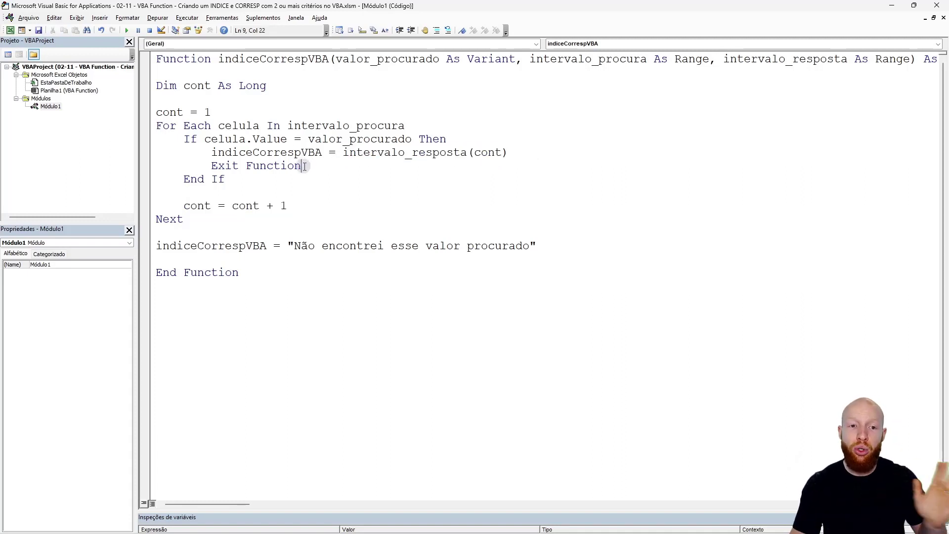
left_click(157, 246)
left_click(712, 250, "shift")
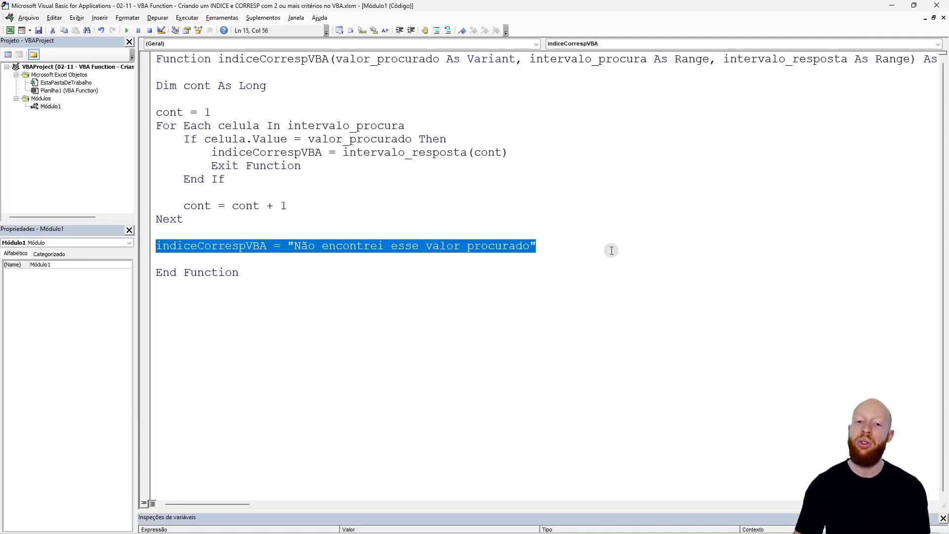
key("alt+Tab")
Change G5's ranges from C2:C12 and D2:D12 to whole columns C and D
left_click(494, 210)
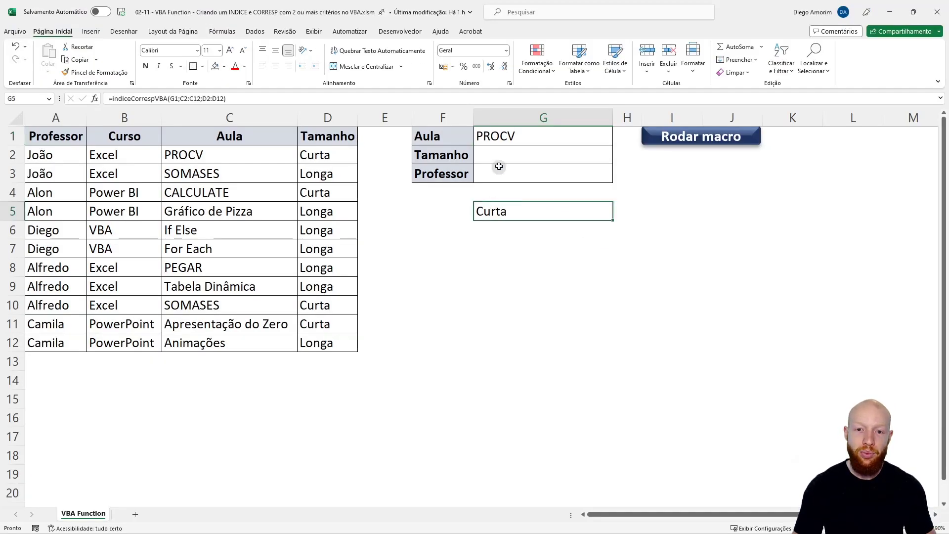
double_click(525, 210)
left_click(650, 212)
left_click_drag(647, 213, 613, 212)
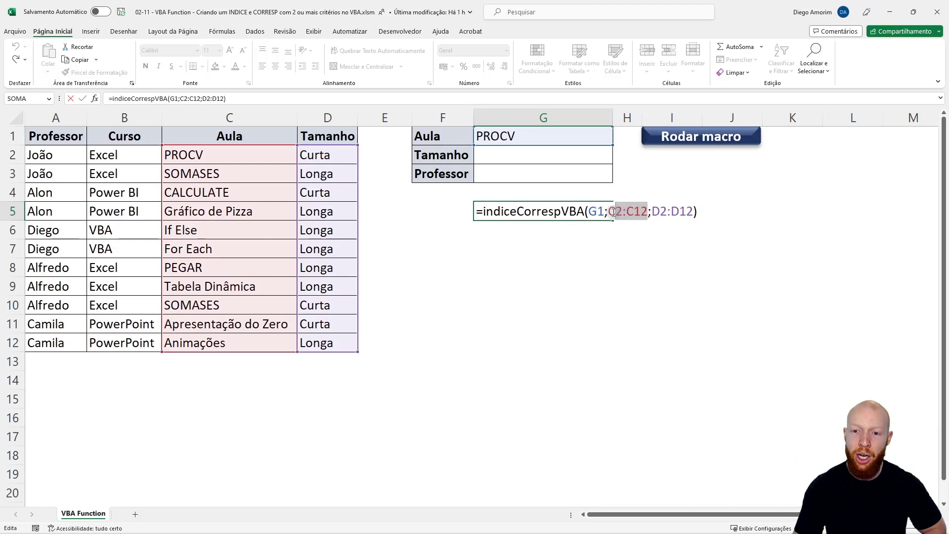
left_click(274, 117)
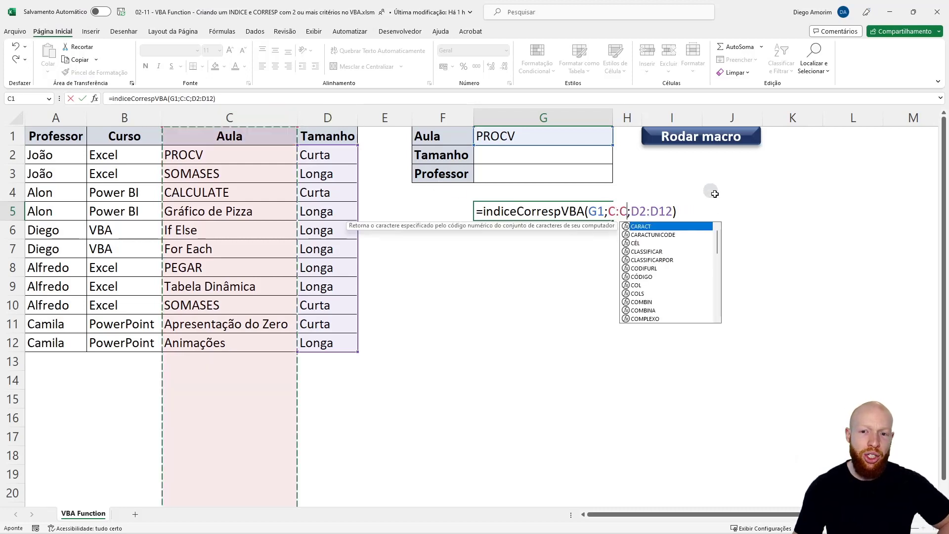
left_click_drag(672, 212, 632, 211)
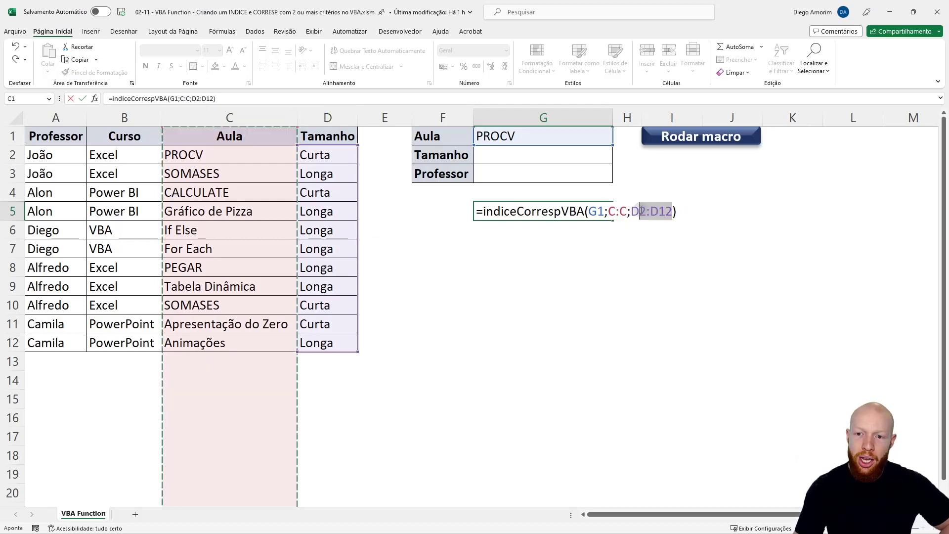
left_click(336, 117)
key("Return")
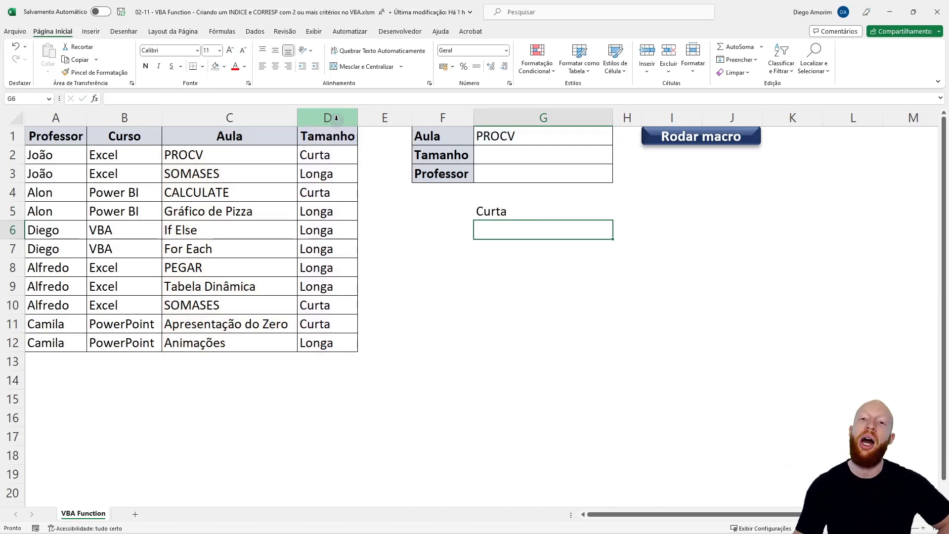
Copy For Each from C7 into G1 so G5 returns Longa
left_click(239, 156)
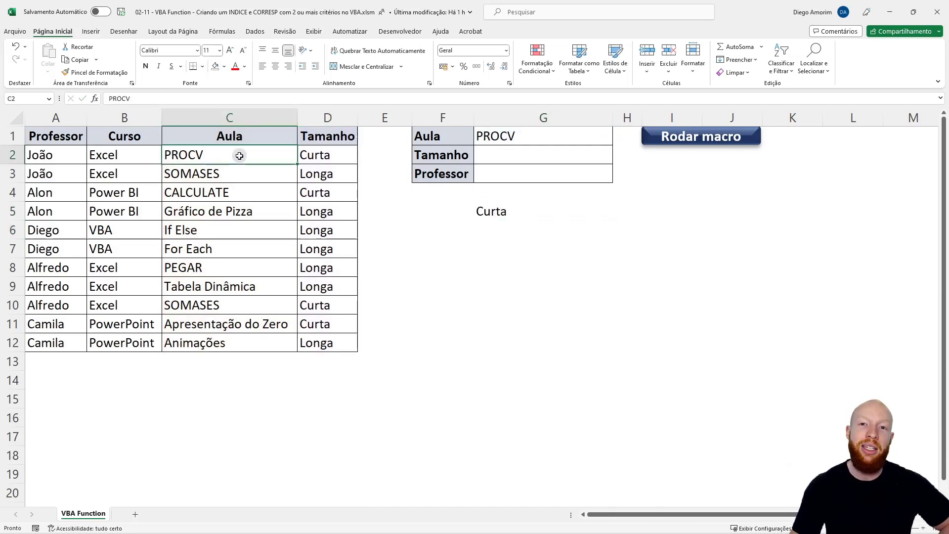
left_click(213, 245)
key("ctrl+c")
left_click(518, 137)
key("ctrl+v")
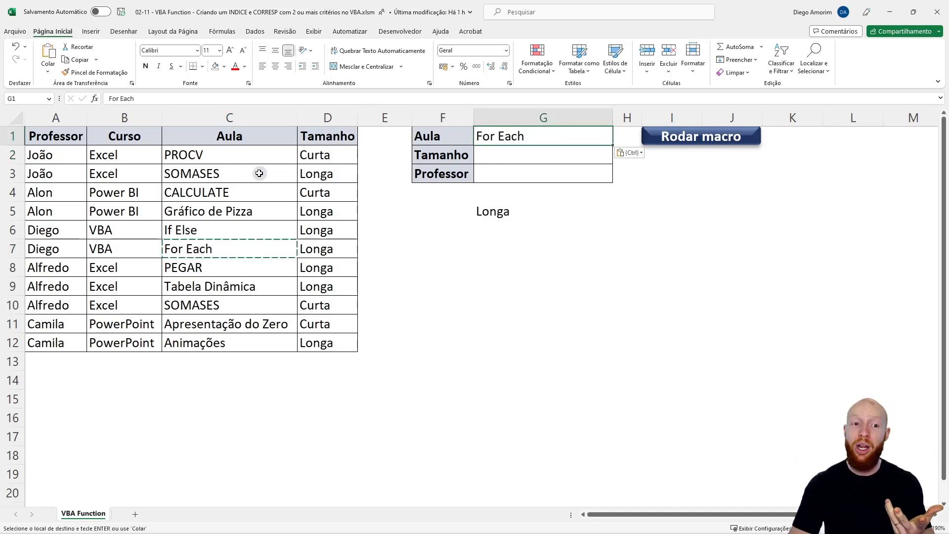
left_click(286, 231)
key("alt+F11")
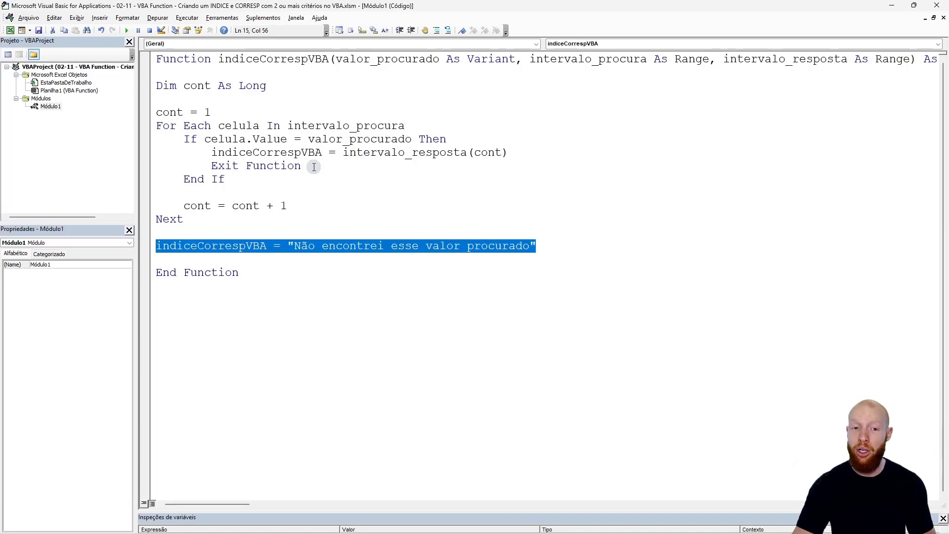
Move intervalo_resposta ahead of intervalo_procura in the Function signature and fix the commas
key("alt+F11")
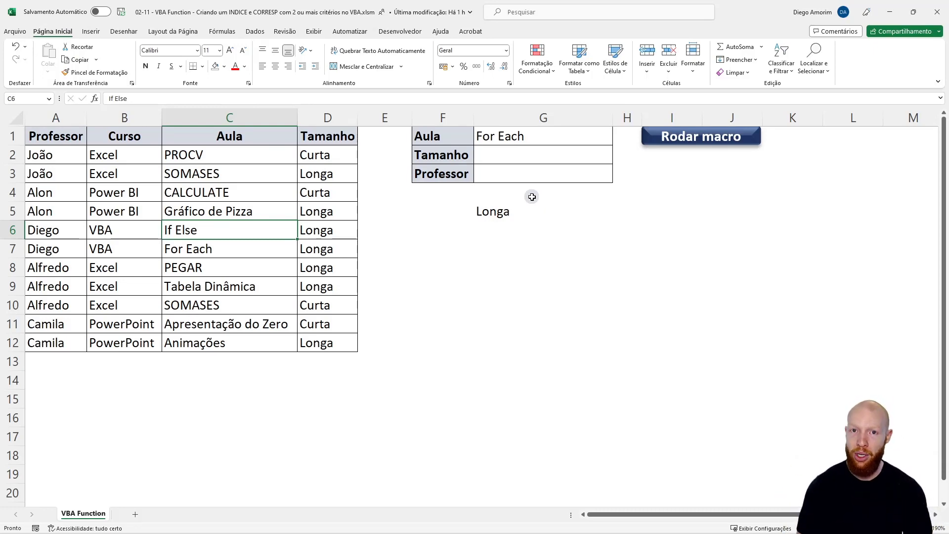
key("alt+F11")
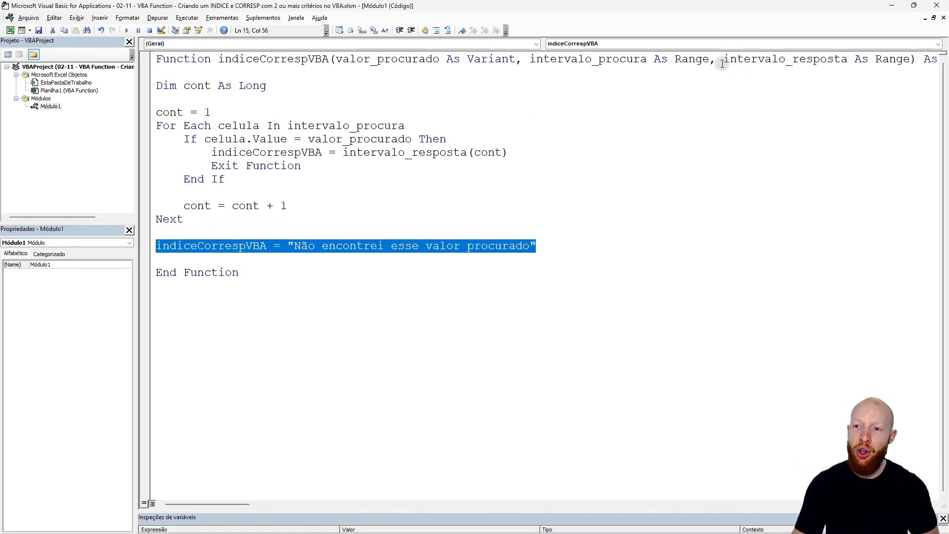
left_click_drag(724, 61, 907, 59)
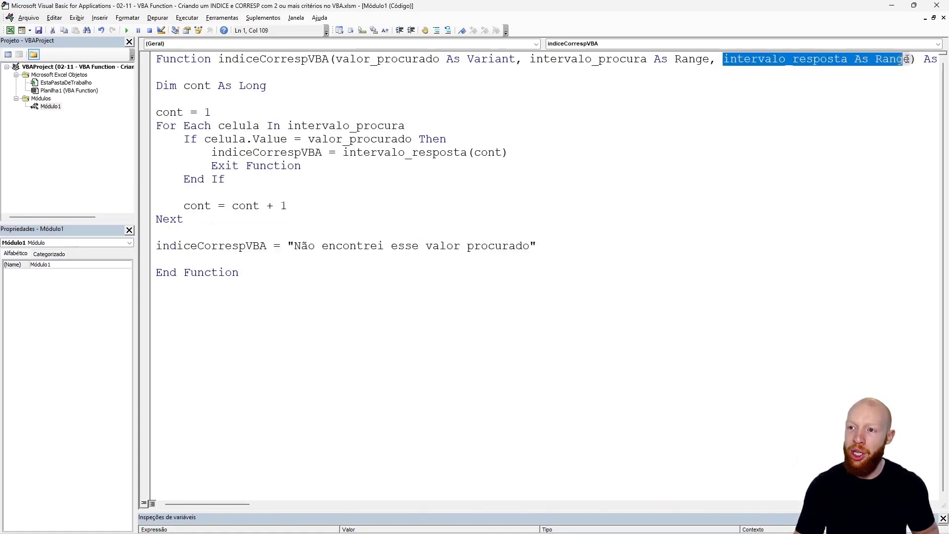
key("ctrl+x")
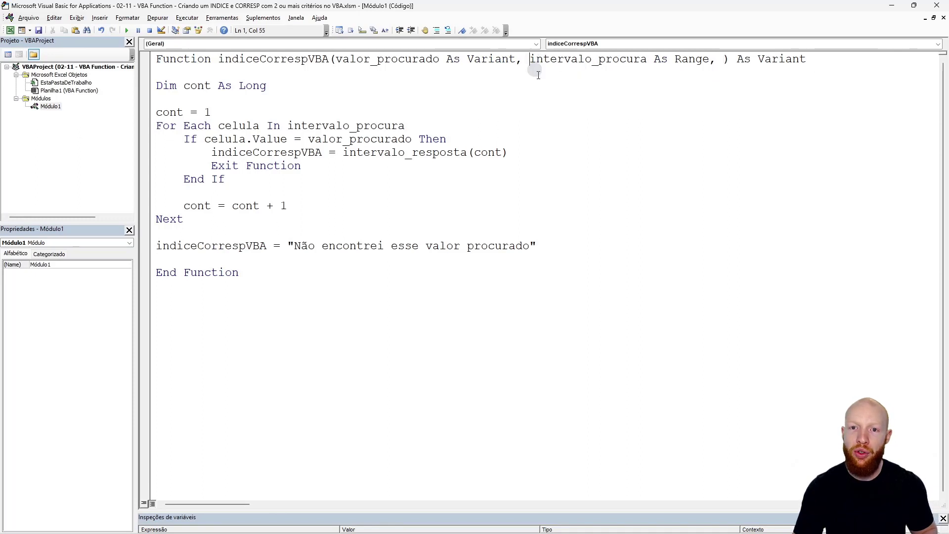
key("ctrl+v")
key("BackSpace")
type(",")
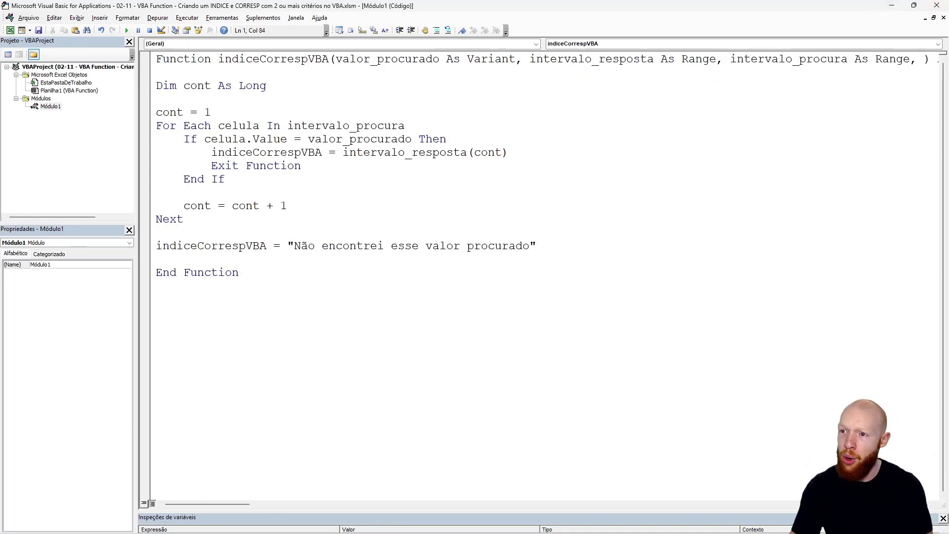
key("BackSpace")
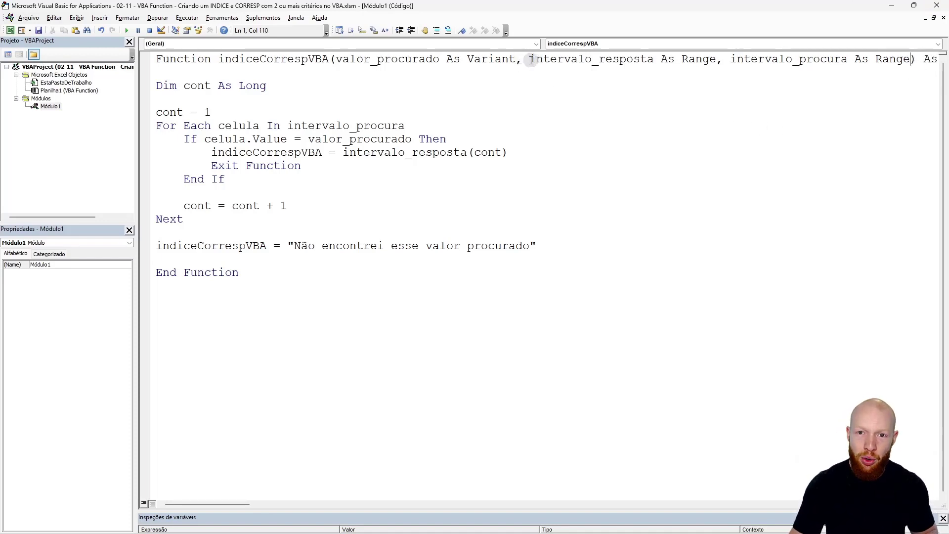
Place valor_procurado between intervalo_resposta and intervalo_procura, then review the new parameter order
left_click_drag(531, 60, 336, 60)
key("BackSpace")
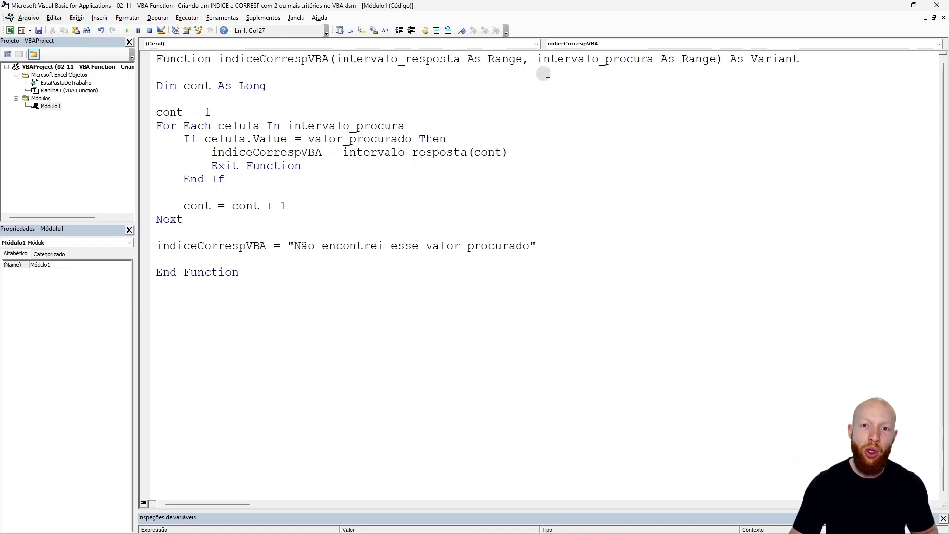
key("ctrl+v")
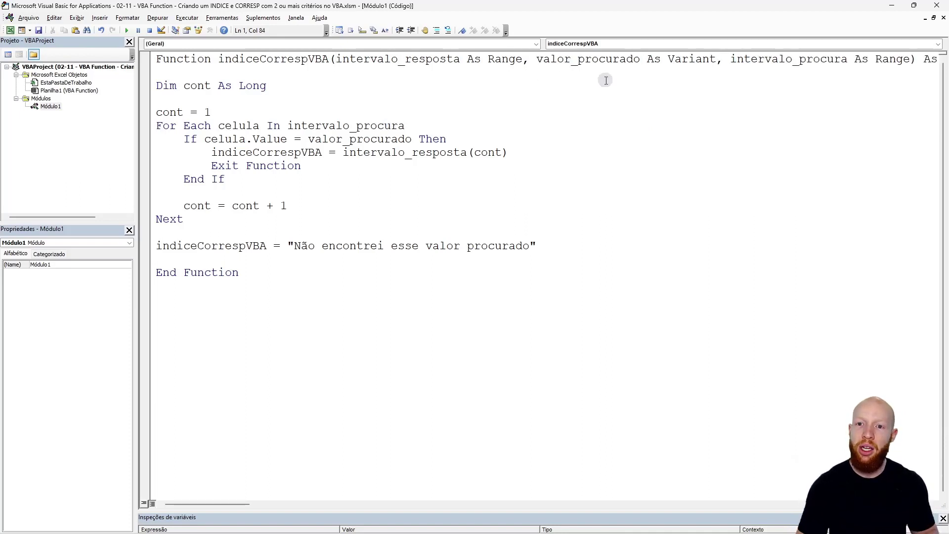
double_click(439, 59)
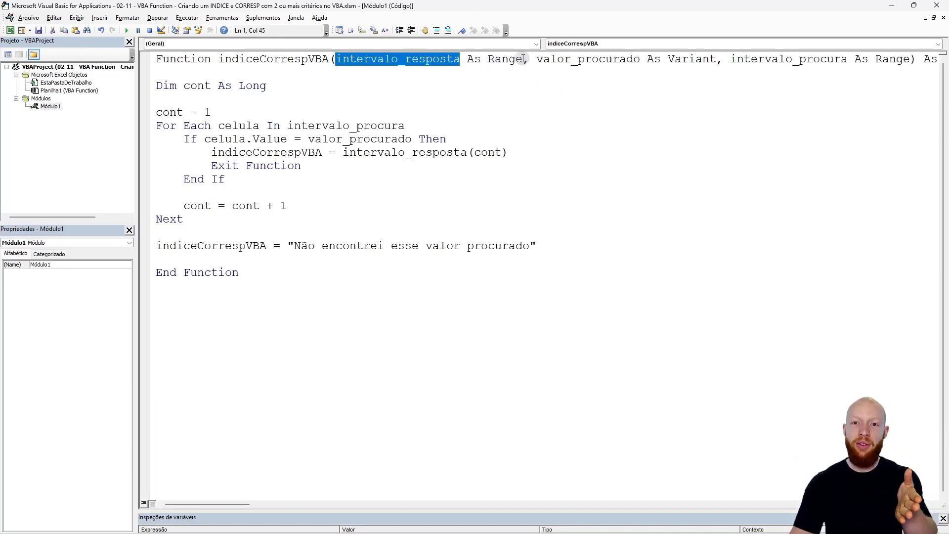
mouse_move(536, 59)
left_mouse_down()
mouse_move(736, 49)
mouse_move(717, 58)
mouse_move(917, 59)
left_mouse_up()
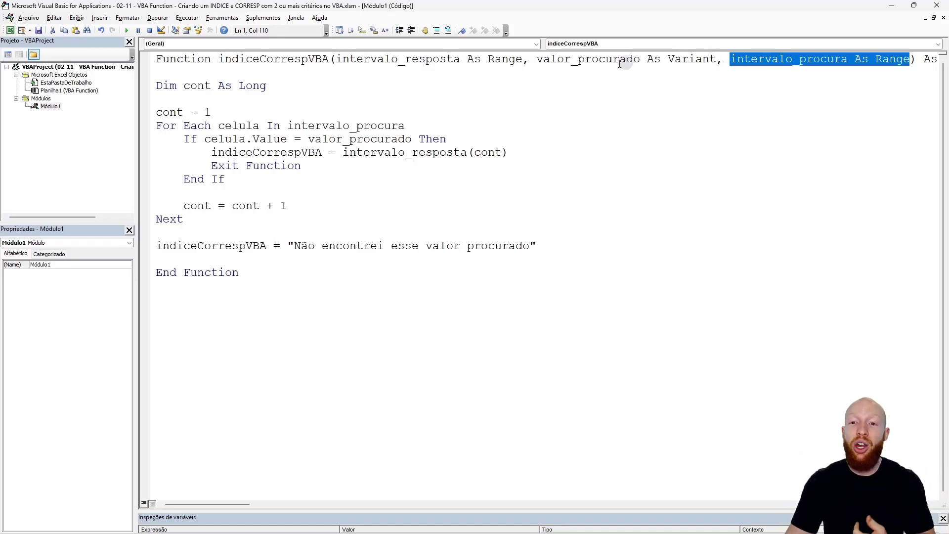
left_click_drag(536, 59, 894, 63)
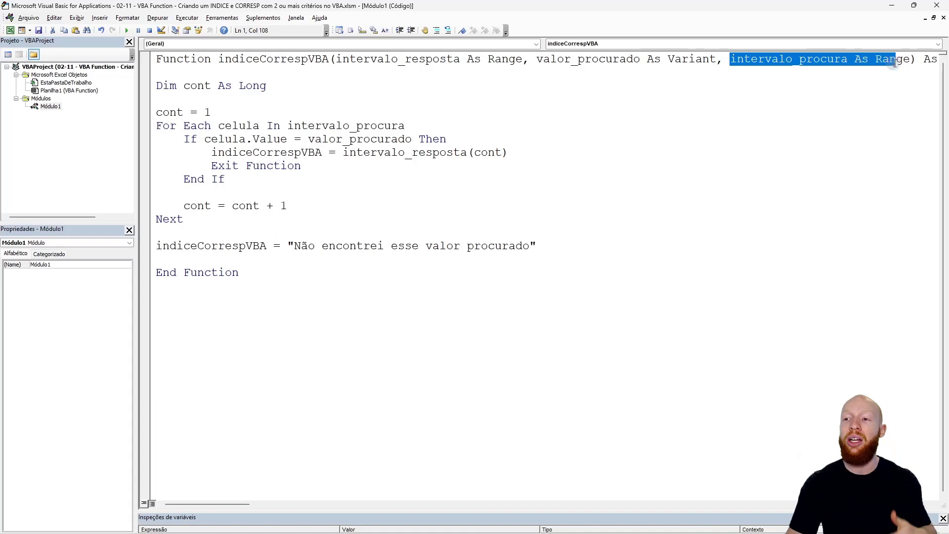
Append 1 to valor_procurado and intervalo_procura in the Function signature and the If test
left_click(642, 59)
type("1")
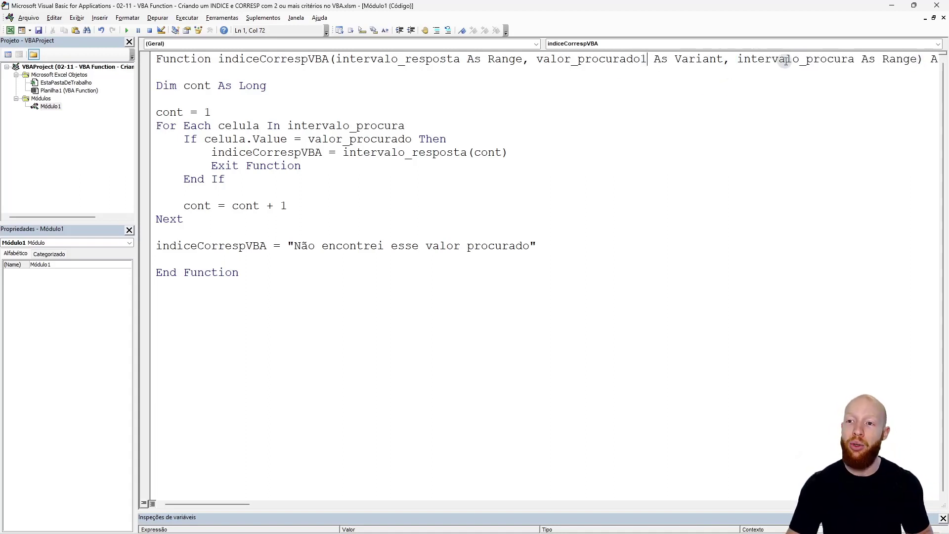
left_click(851, 59)
type("1")
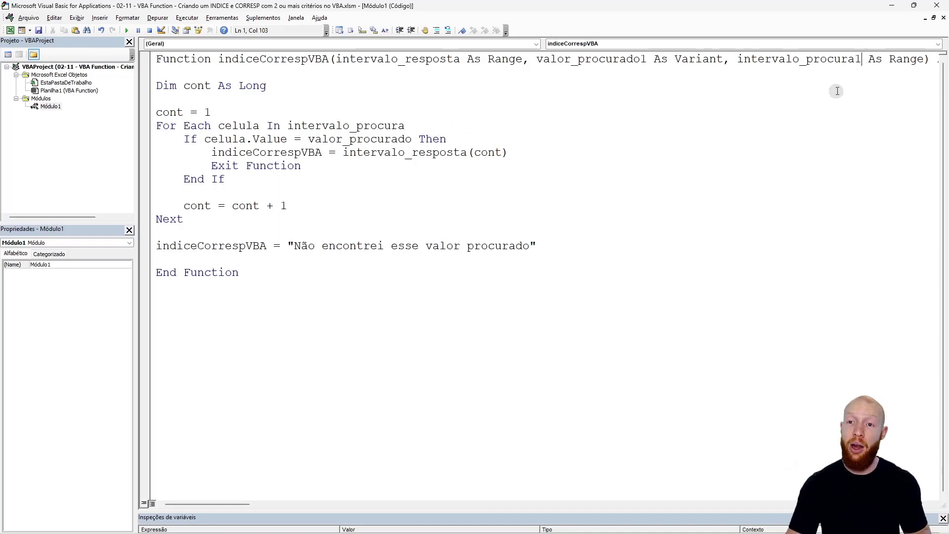
left_click(409, 139)
type("1")
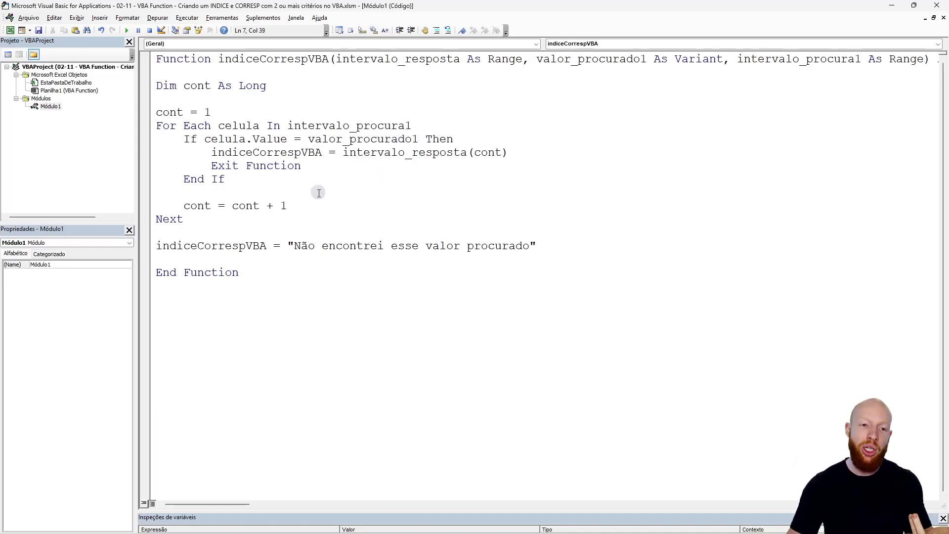
left_click_drag(361, 196, 204, 112)
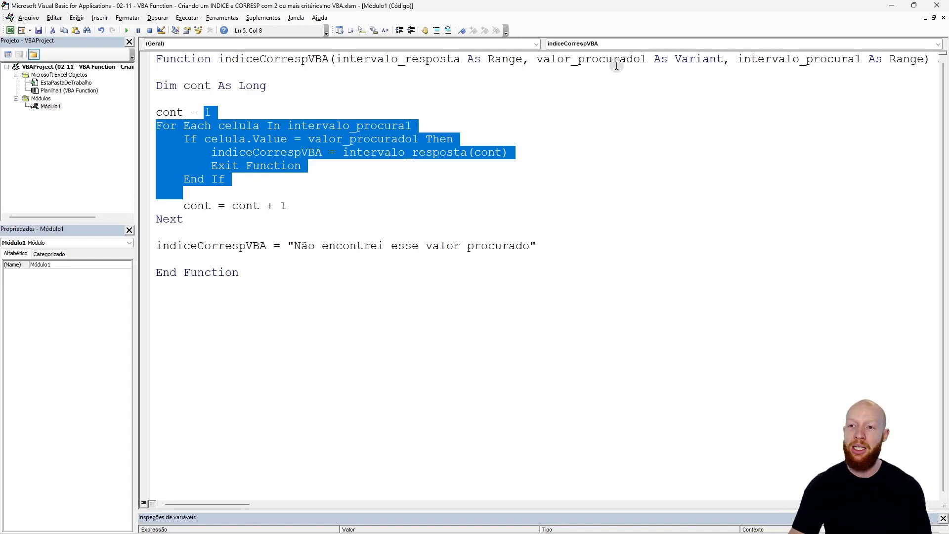
Add an 'Optional valor_procurado2 As Variant' parameter at the end of the Function line
left_click(922, 59)
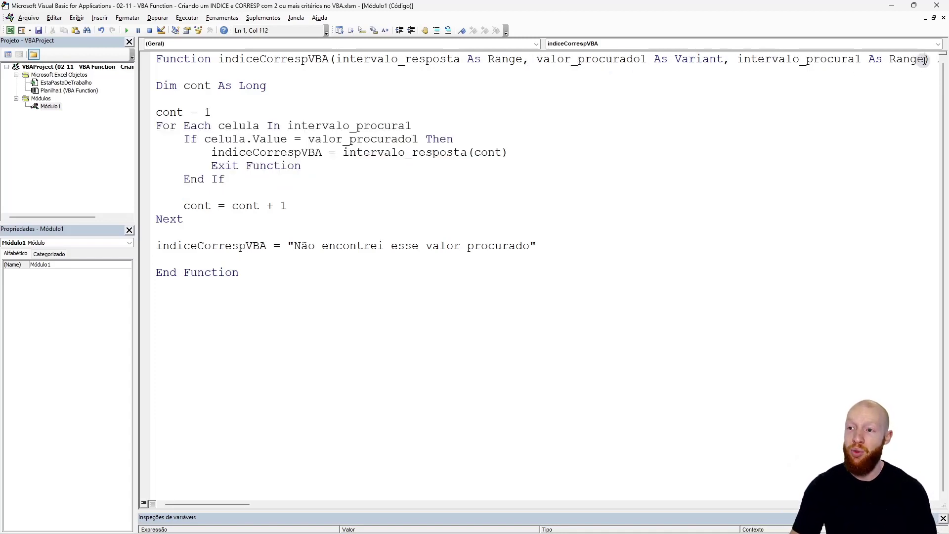
type(", op")
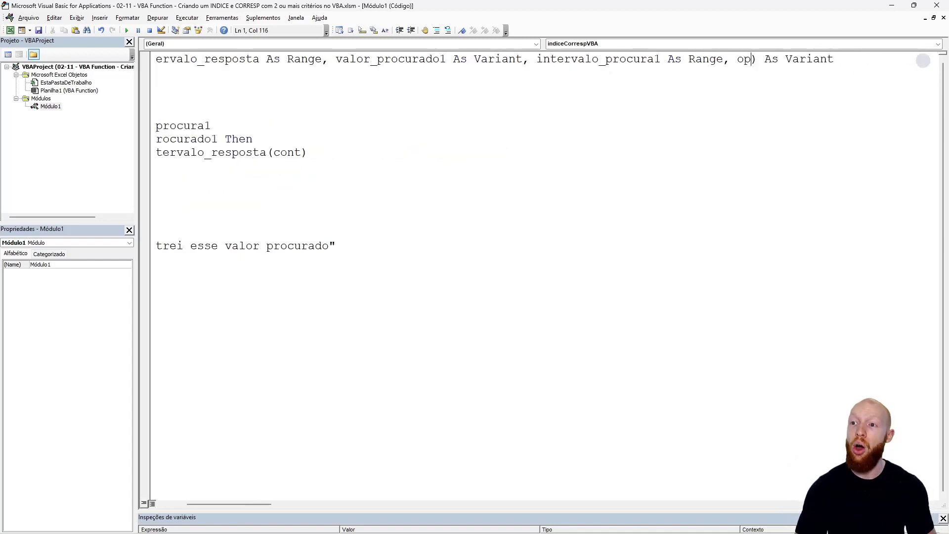
type("tional v")
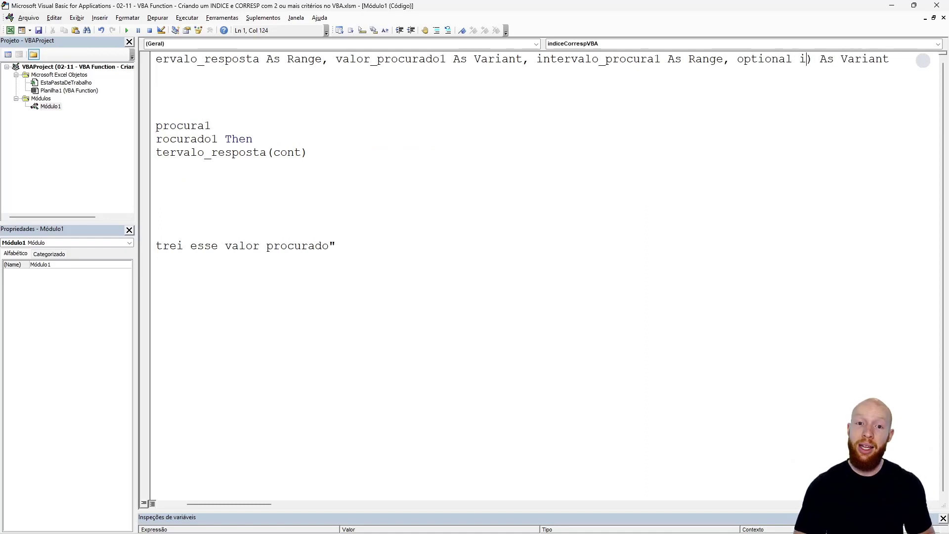
key("BackSpace")
type("valor_procu")
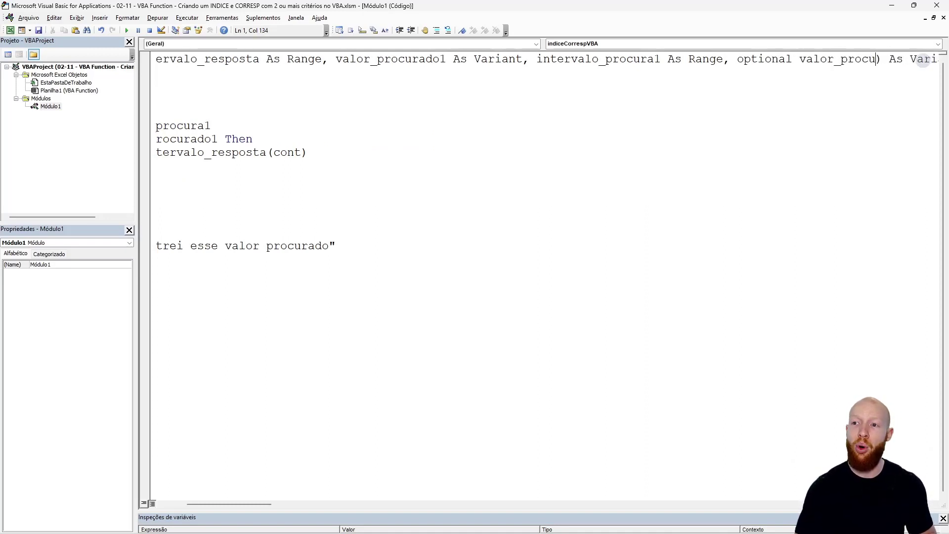
type("s var")
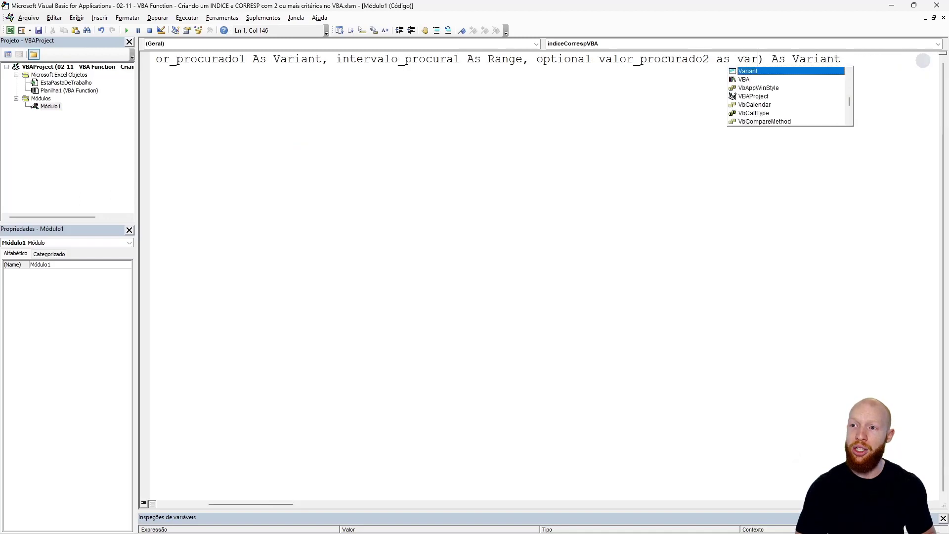
type("iant,")
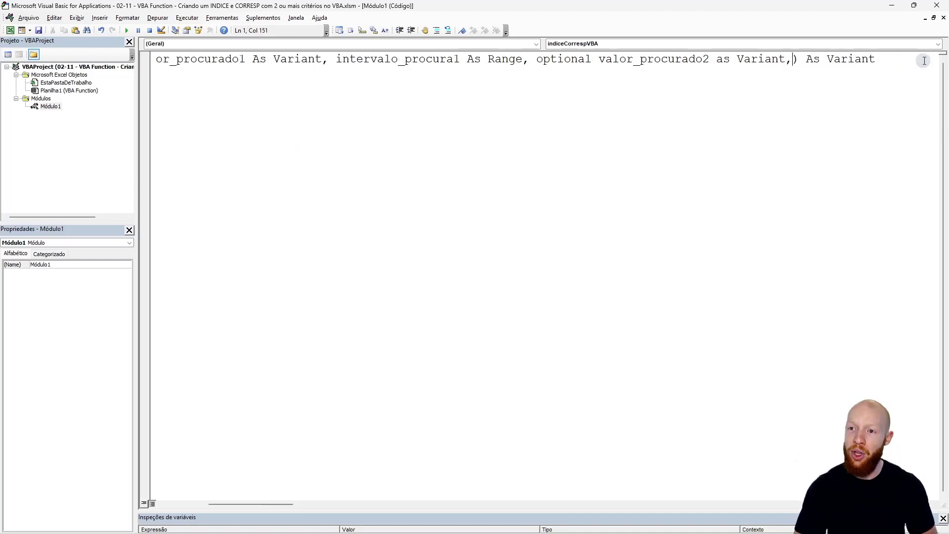
left_click(715, 97)
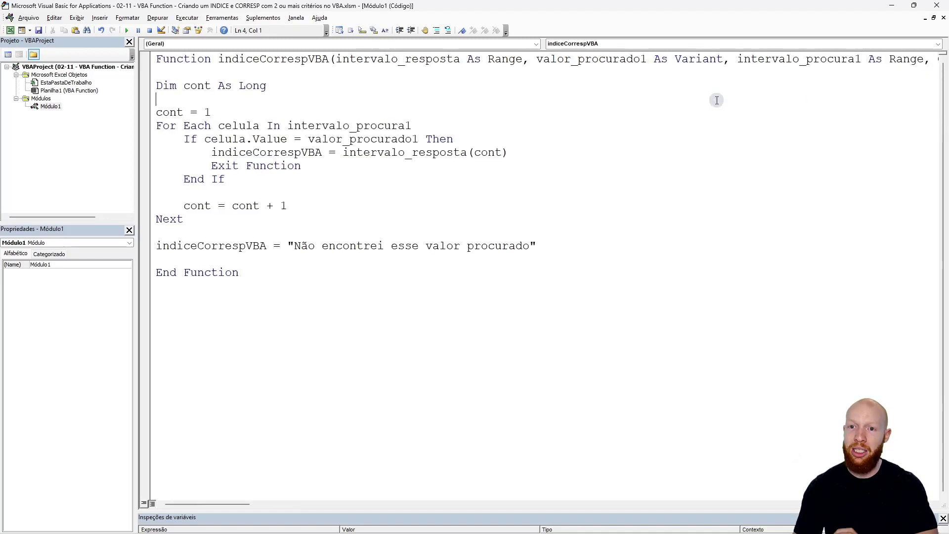
left_click_drag(235, 505, 289, 504)
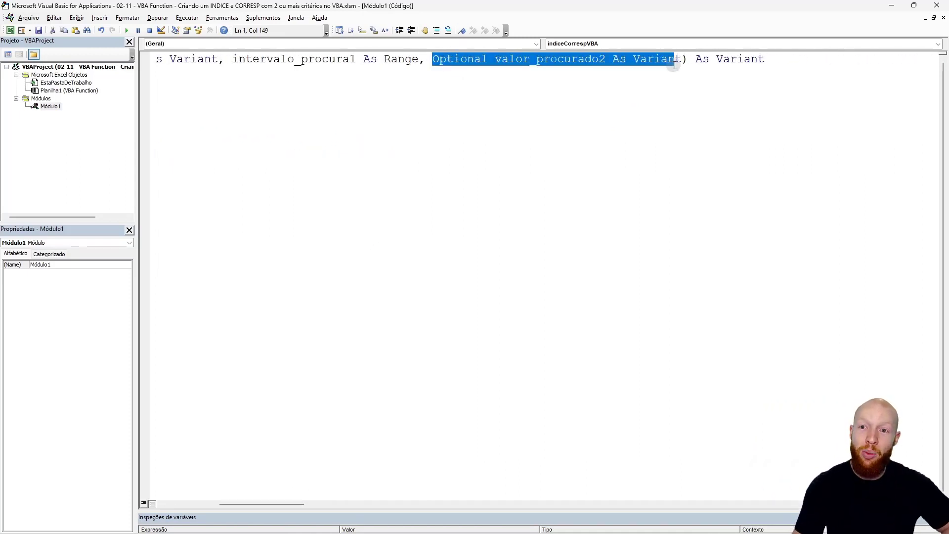
left_click_drag(434, 60, 681, 60)
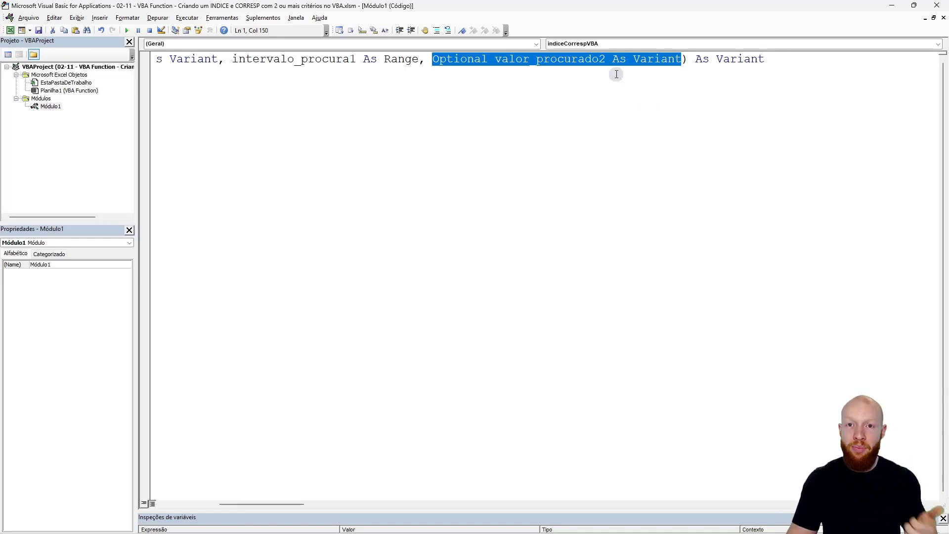
Add ', Optional intervalo_procura2 As Range' after it and go back to Excel
left_click(682, 59)
type(", opt")
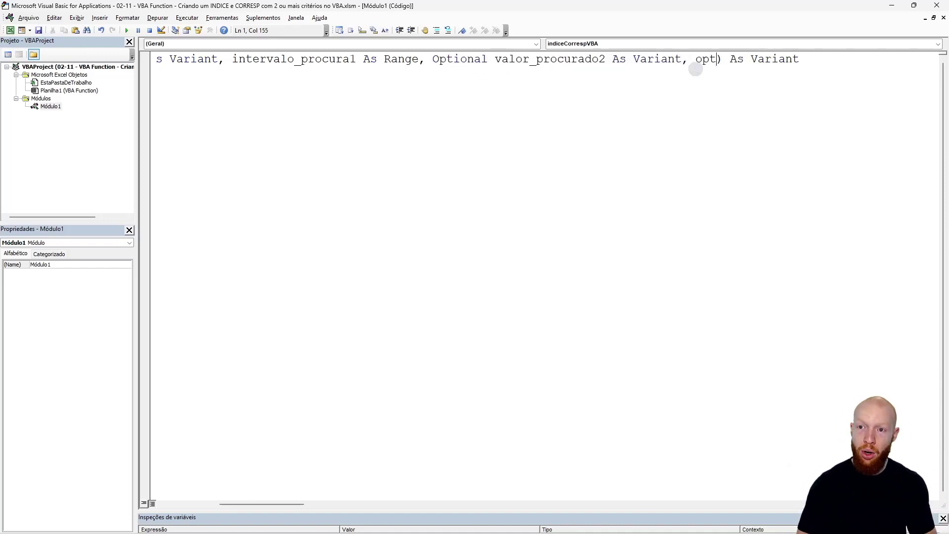
type("ional interva")
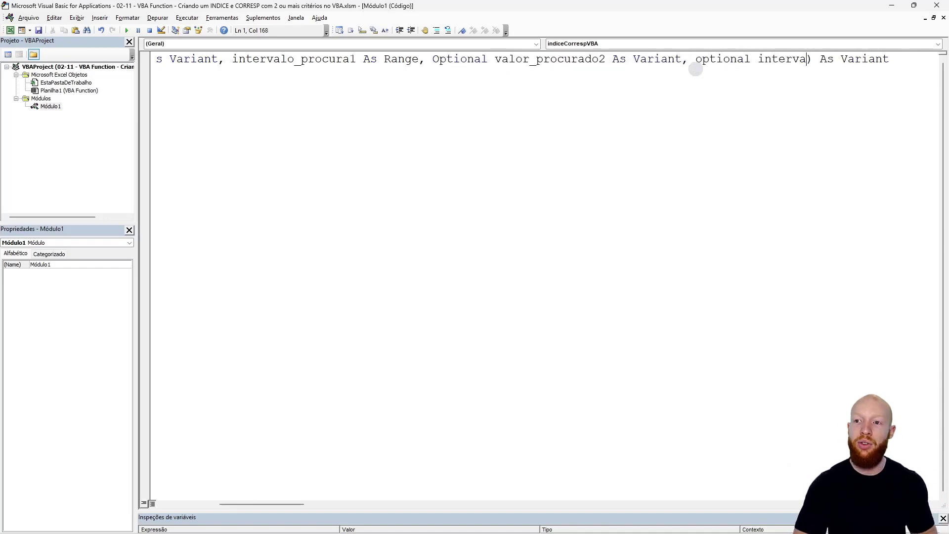
type("lo_procura2")
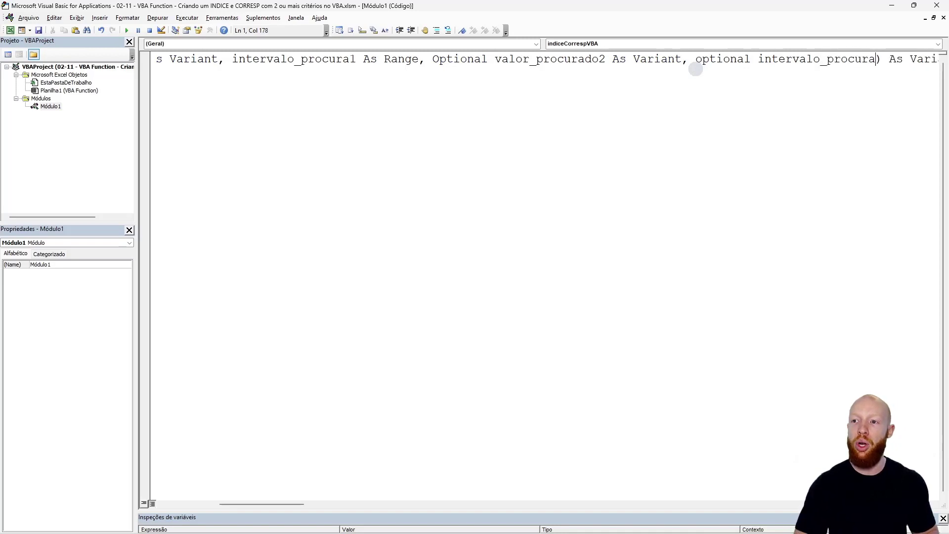
type(" as range")
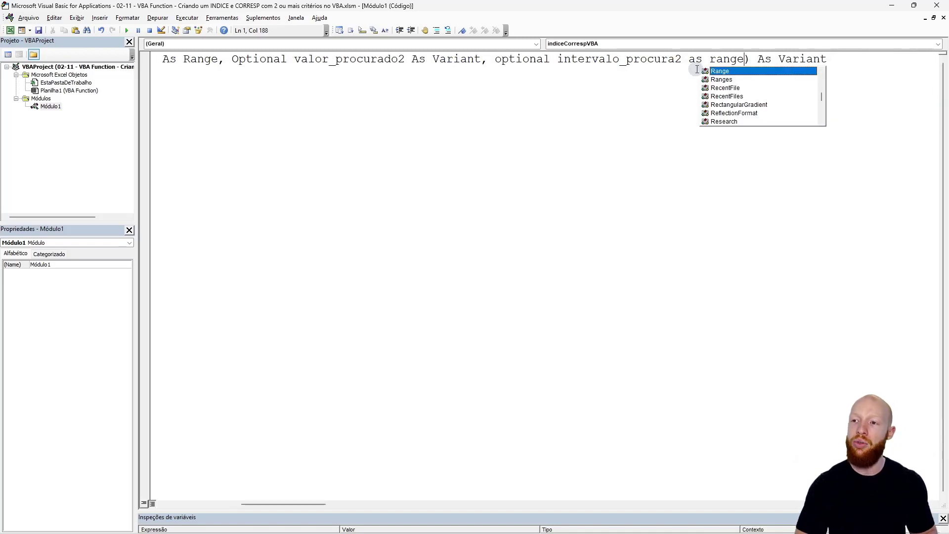
left_click(654, 113)
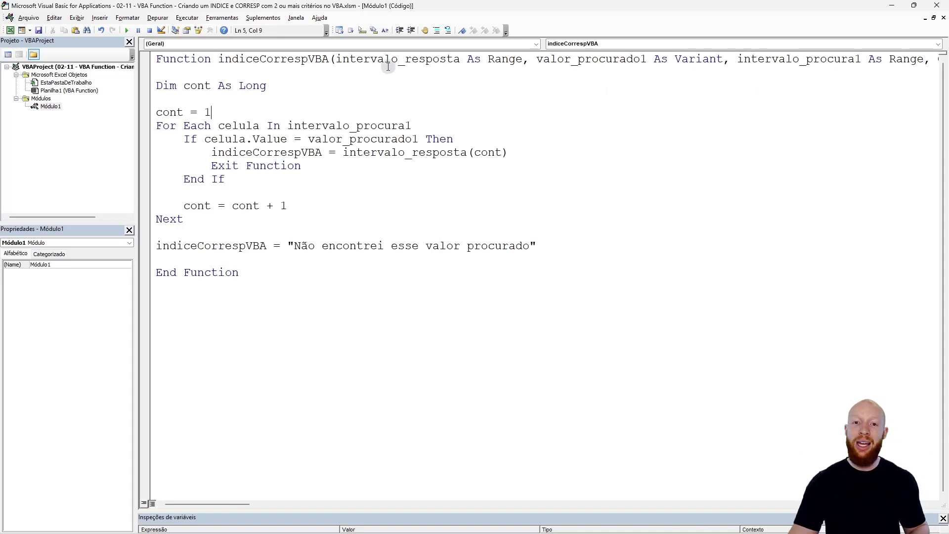
left_click_drag(338, 59, 913, 54)
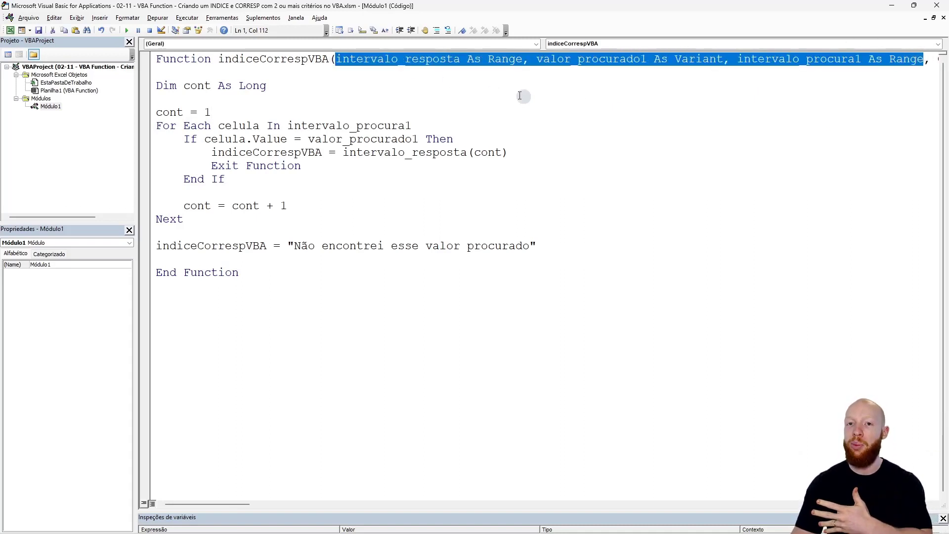
left_click(474, 59)
mouse_move(525, 60)
left_mouse_down()
mouse_move(936, 59)
mouse_move(339, 60)
left_mouse_up()
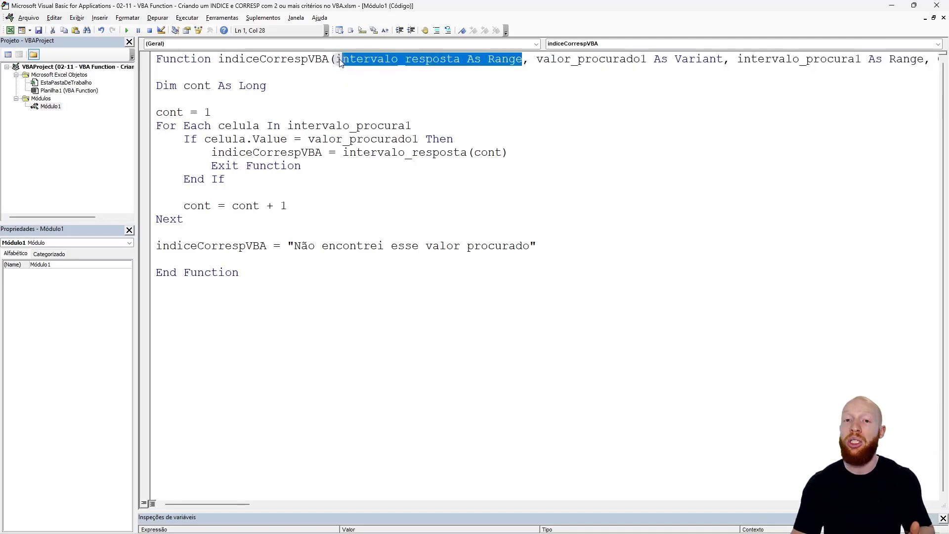
key("alt+F11")
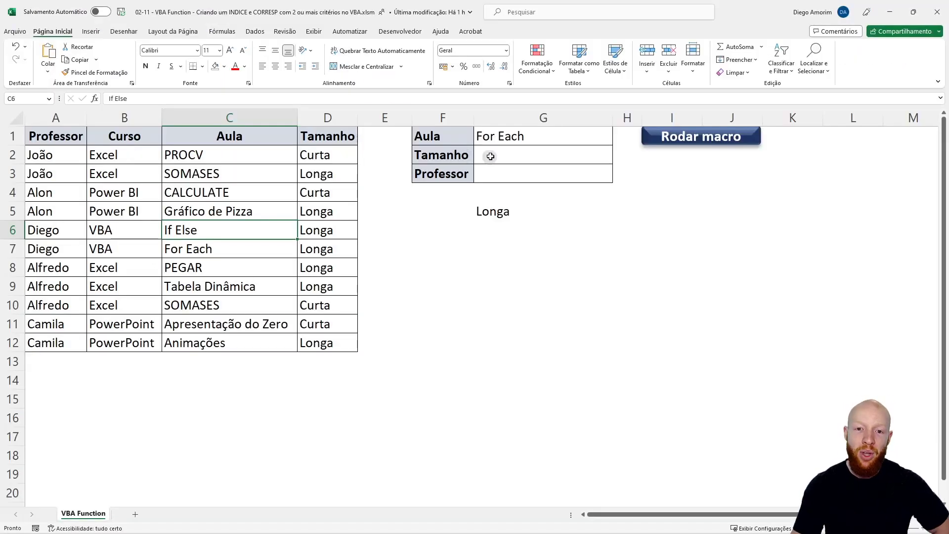
left_click(327, 118)
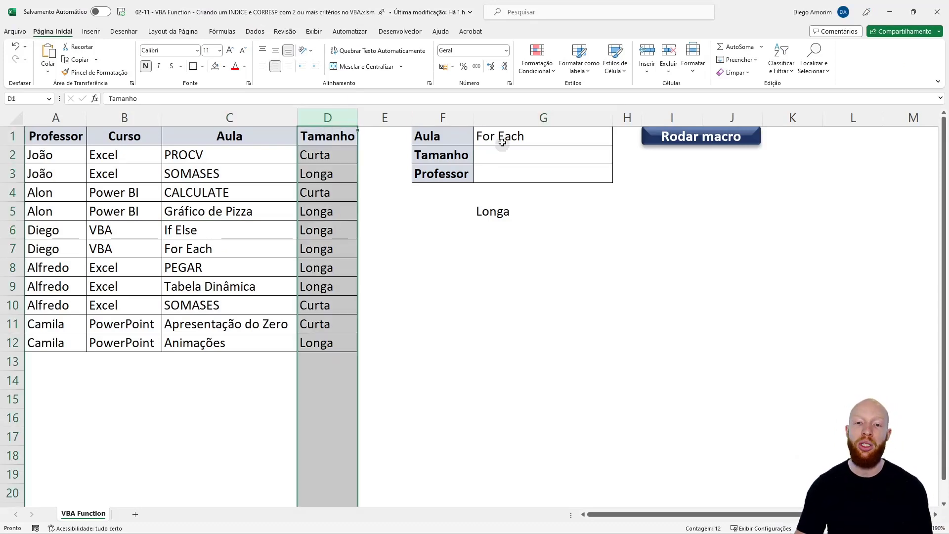
left_click(212, 119)
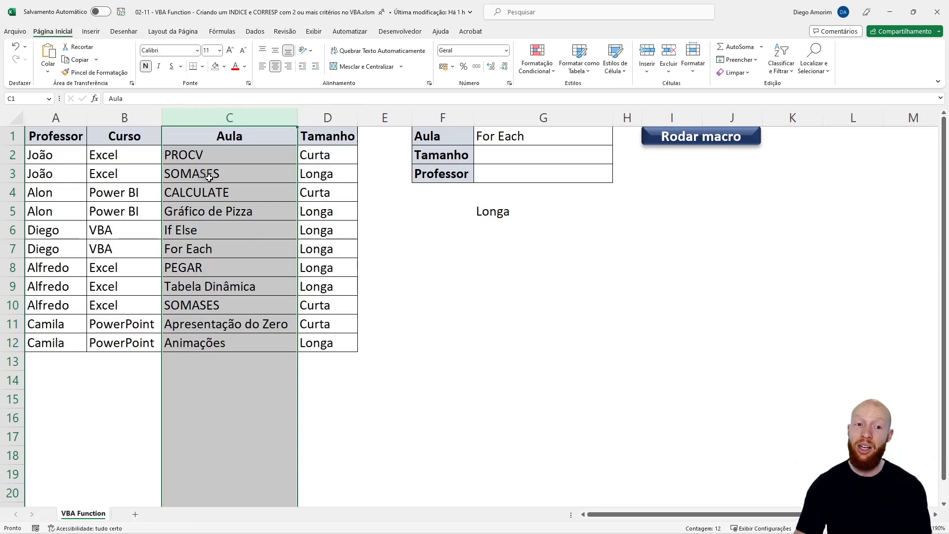
left_click(44, 121, "ctrl")
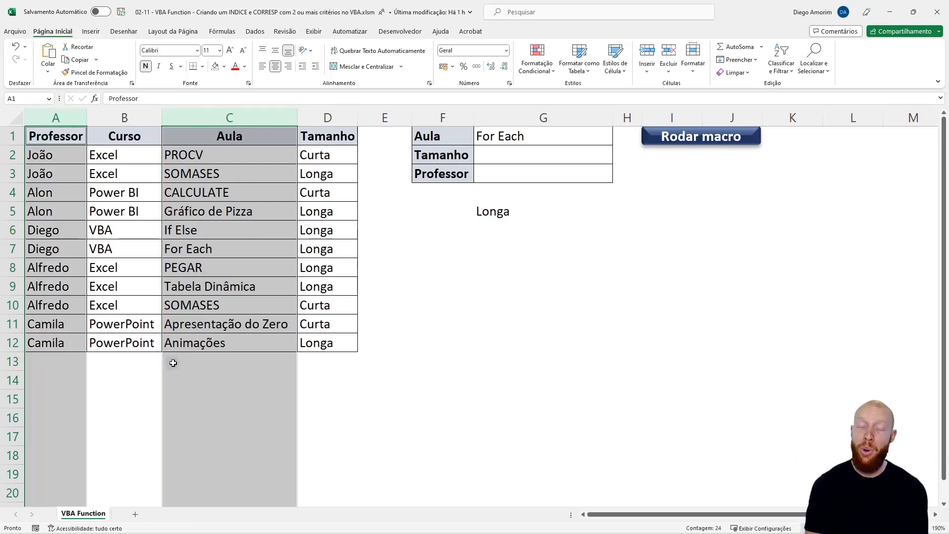
key("alt+F11")
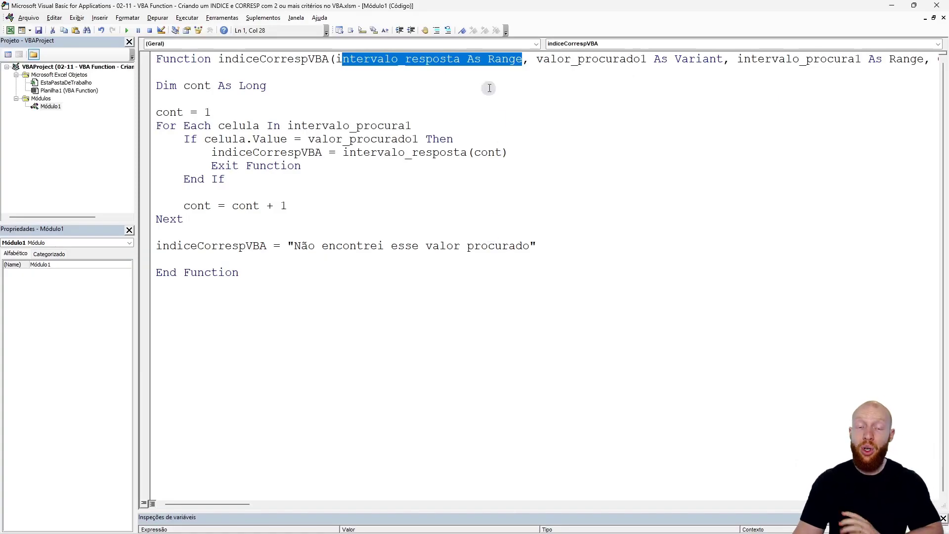
Highlight the loop variable celula and its range intervalo_procura1 in the For Each line
left_click(366, 60)
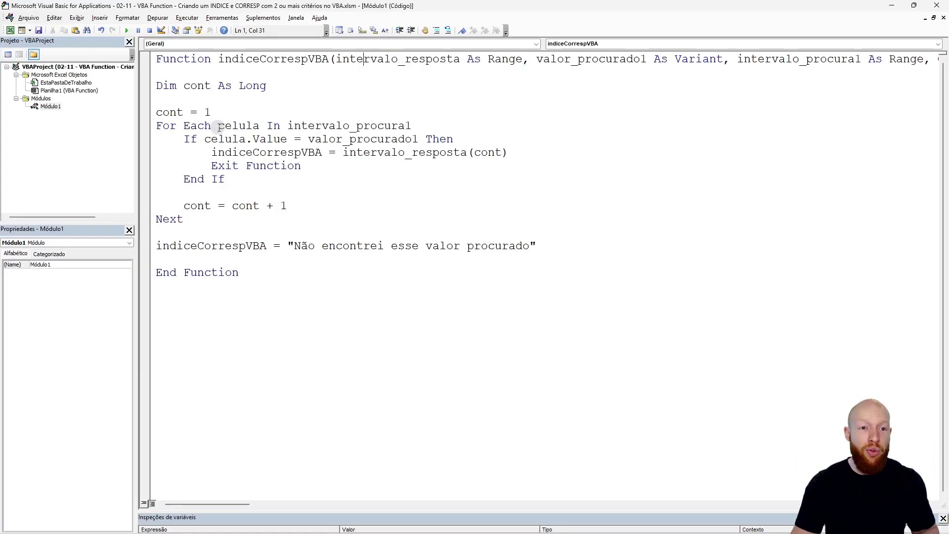
left_click_drag(218, 127, 245, 127)
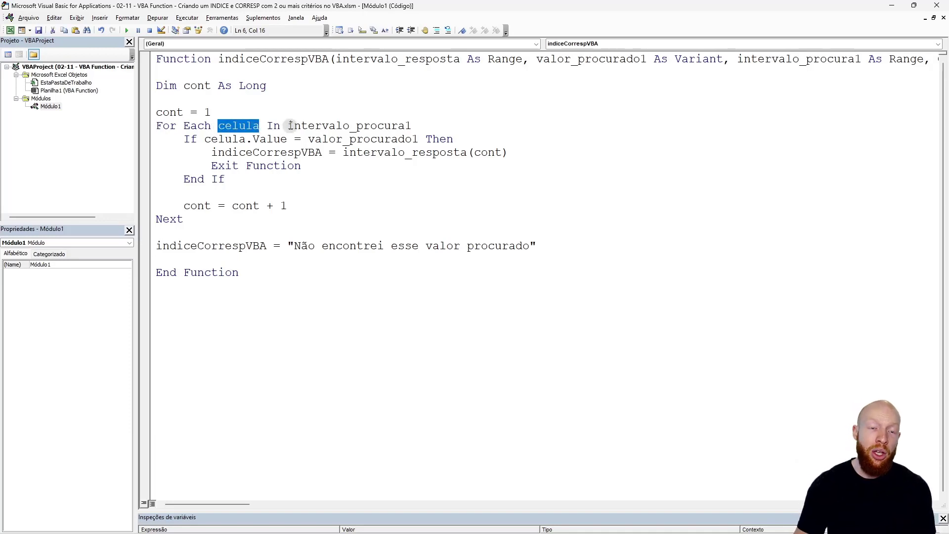
double_click(390, 125)
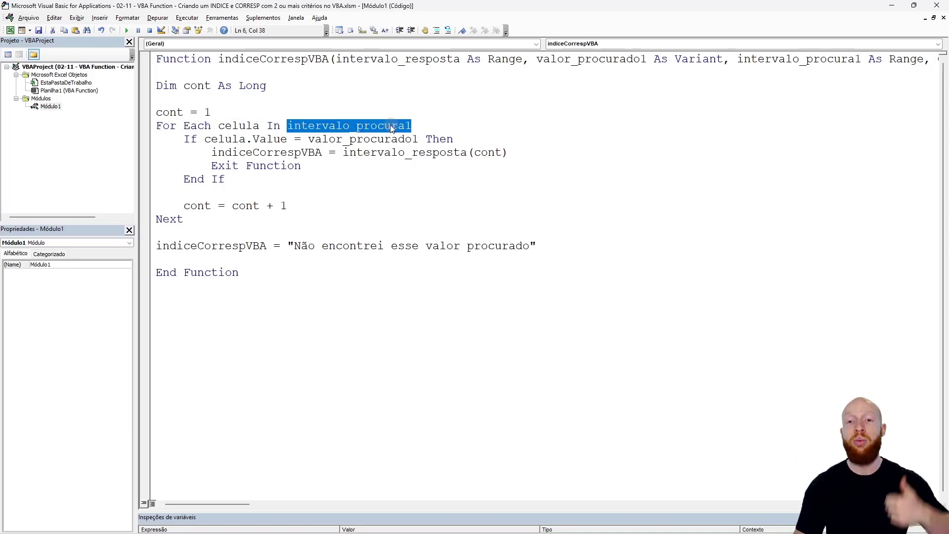
key("alt+F11")
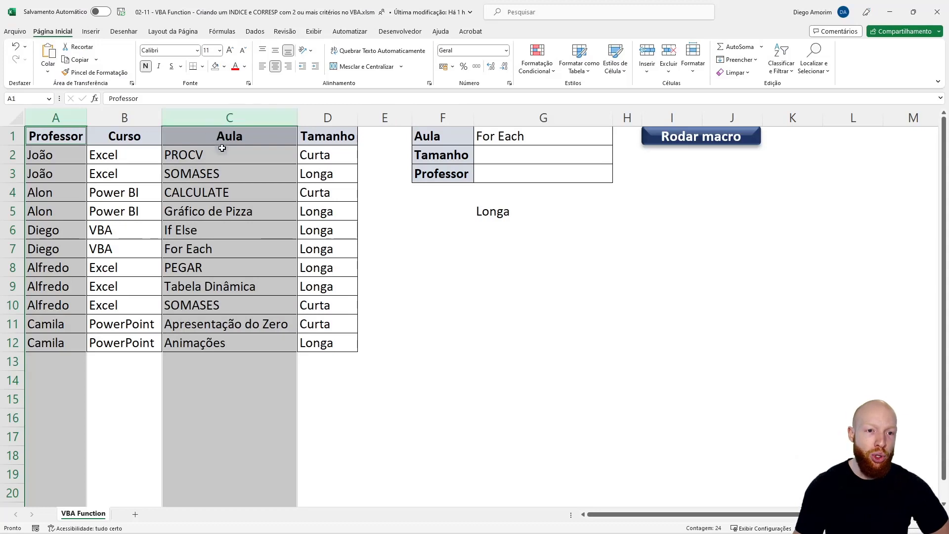
Step through Aula cells C2 to C5 (Gráfico de Pizza) to illustrate how the loop scans them
left_click(225, 153)
left_click_drag(226, 160, 227, 212)
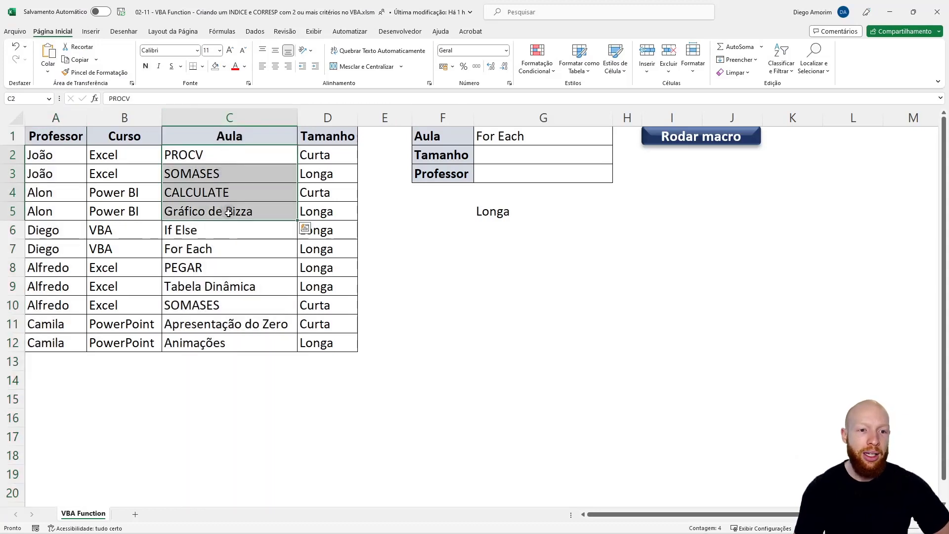
left_click(234, 212)
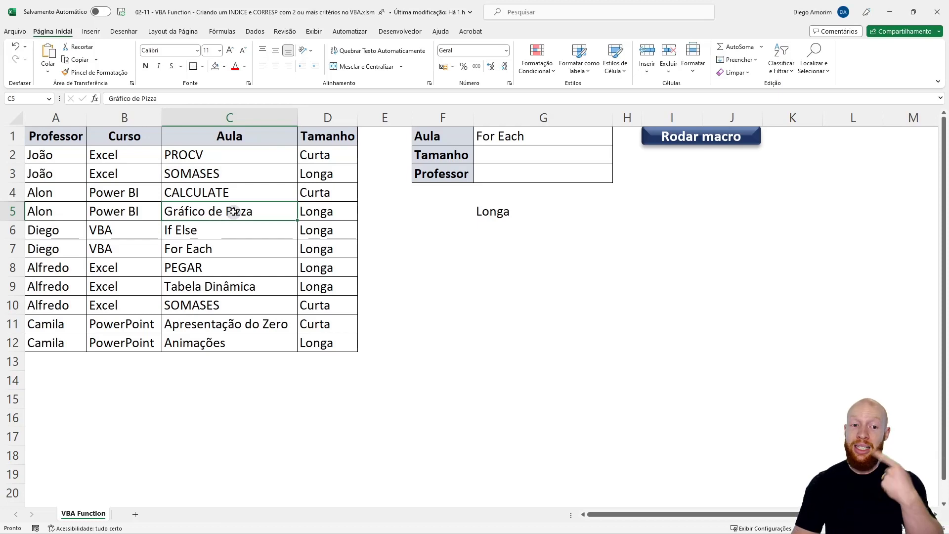
left_click(220, 155)
left_click(221, 174)
left_click(222, 192)
left_click(225, 211)
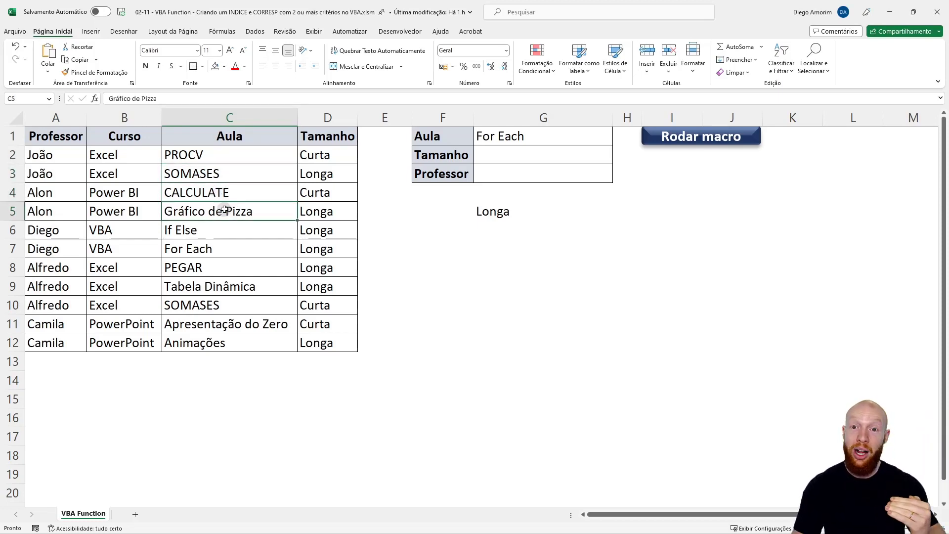
left_click(62, 210)
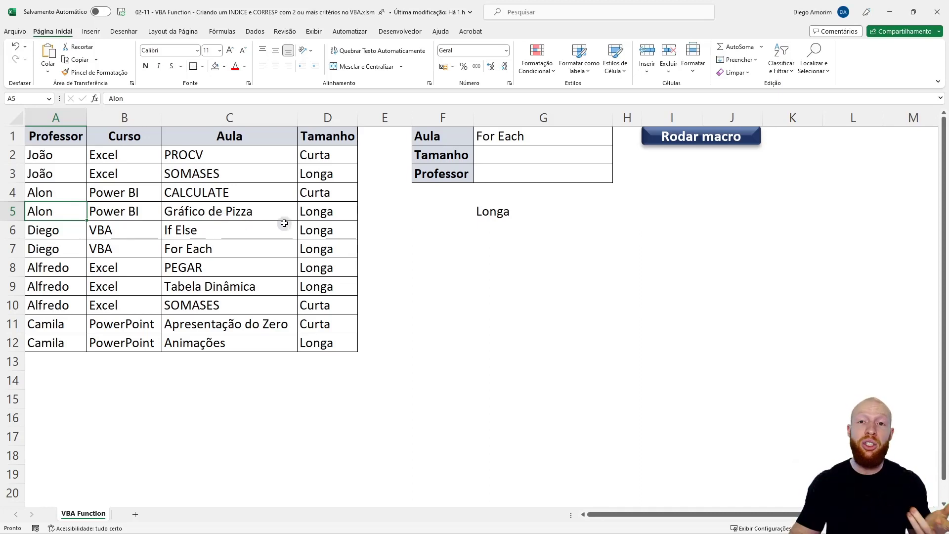
left_click_drag(262, 212, 255, 324)
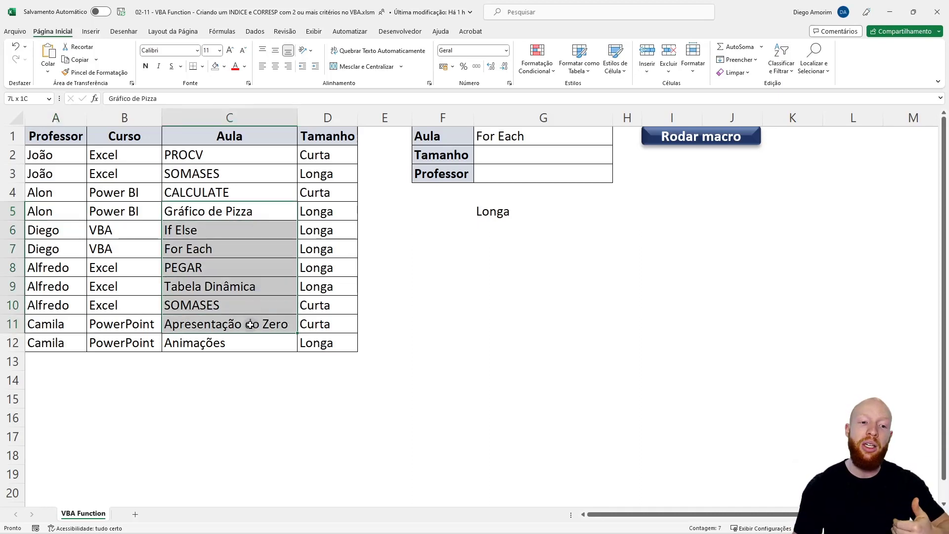
left_click(259, 212)
Highlight the If condition's celula.Value, the returned intervalo_resposta(cont), and the counter cont
key("alt+F11")
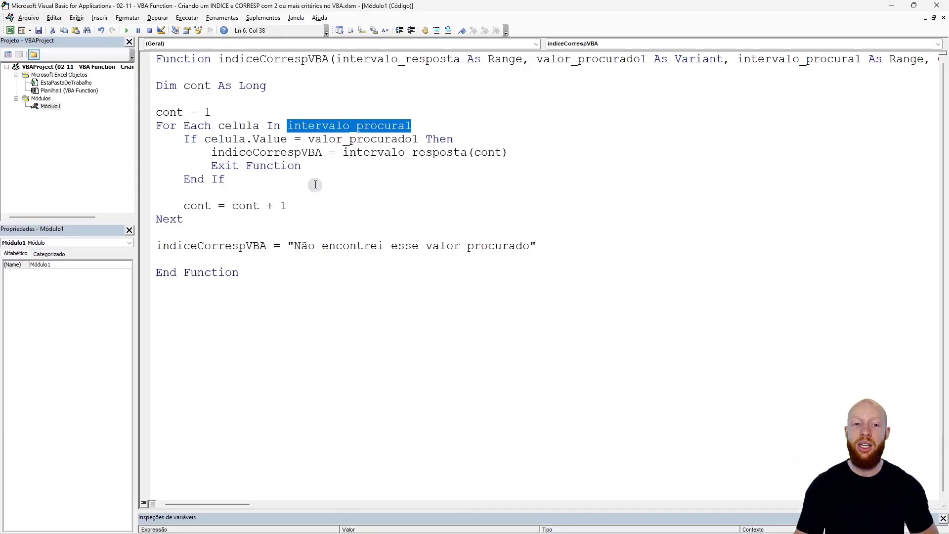
left_click_drag(352, 141, 419, 136)
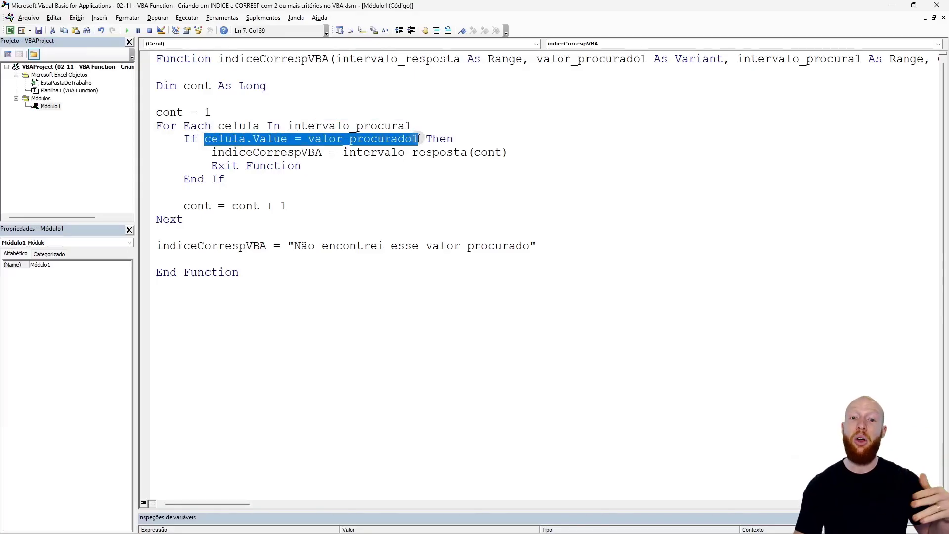
left_click(419, 139)
left_click_drag(204, 139, 288, 140)
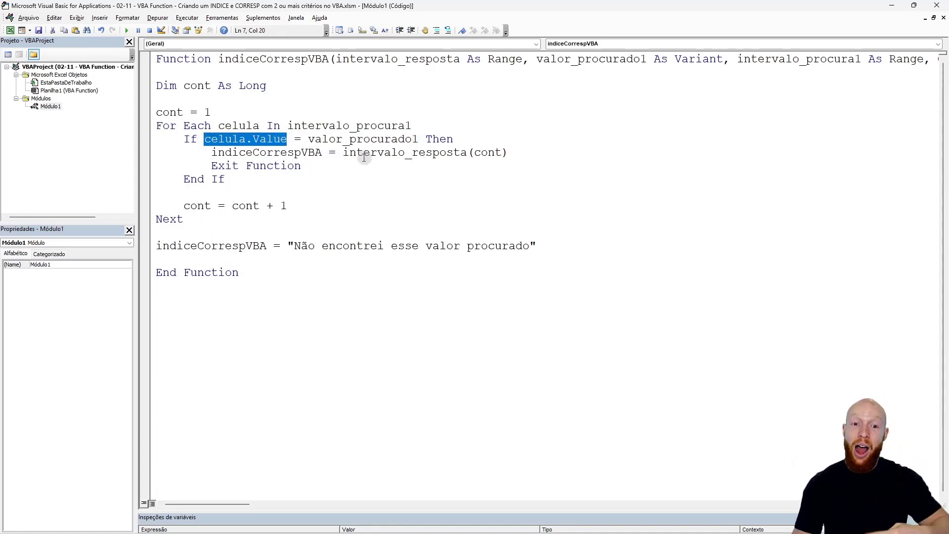
left_click_drag(343, 152, 511, 153)
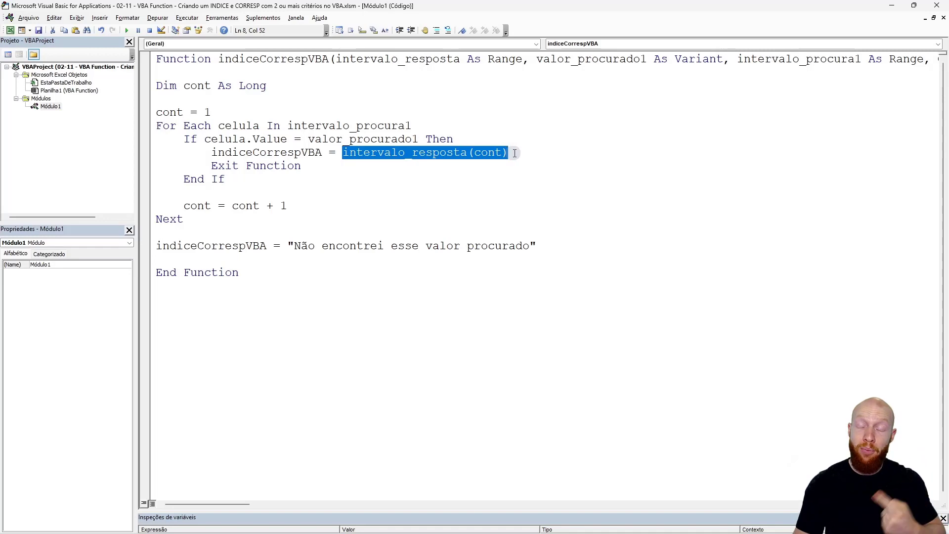
double_click(487, 156)
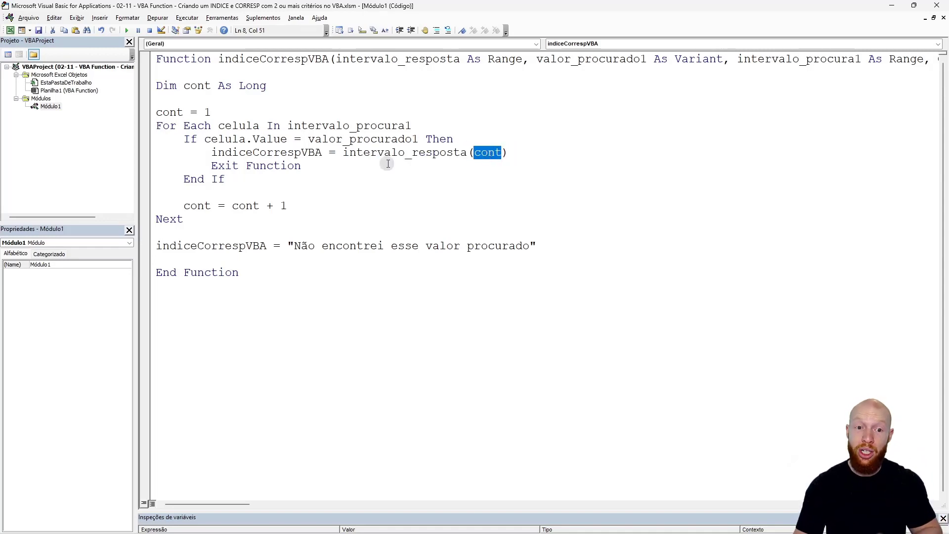
key("alt+Tab")
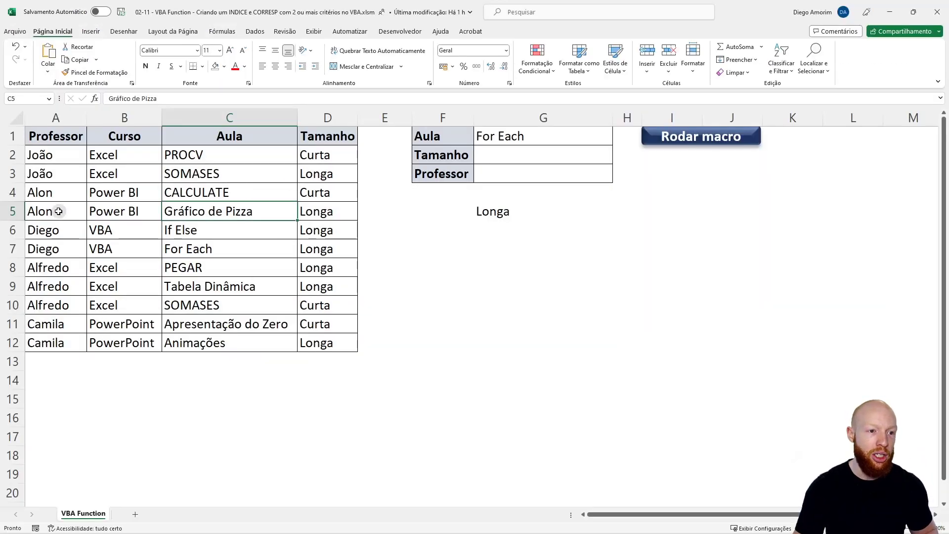
Select A5 together with C5 to show the matching Gráfico de Pizza row
left_click(57, 211, "ctrl")
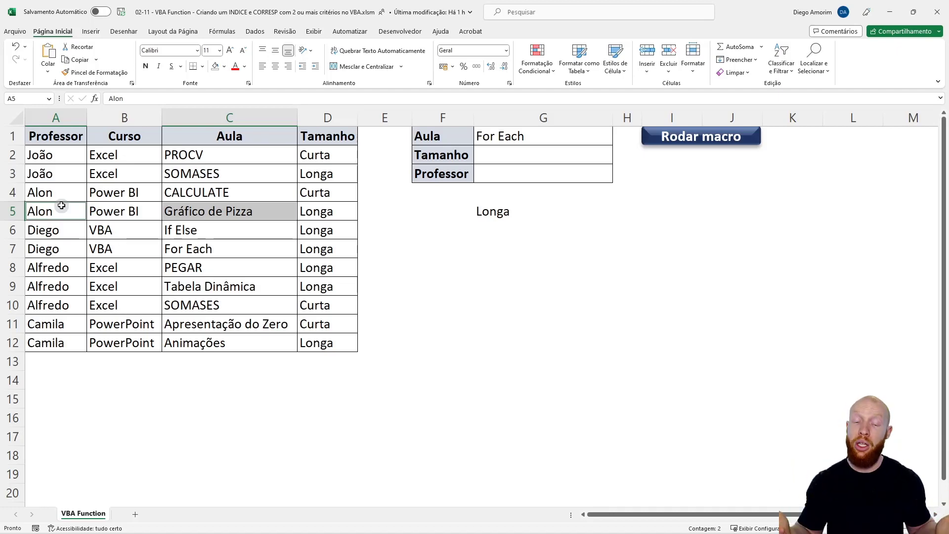
key("alt+F11")
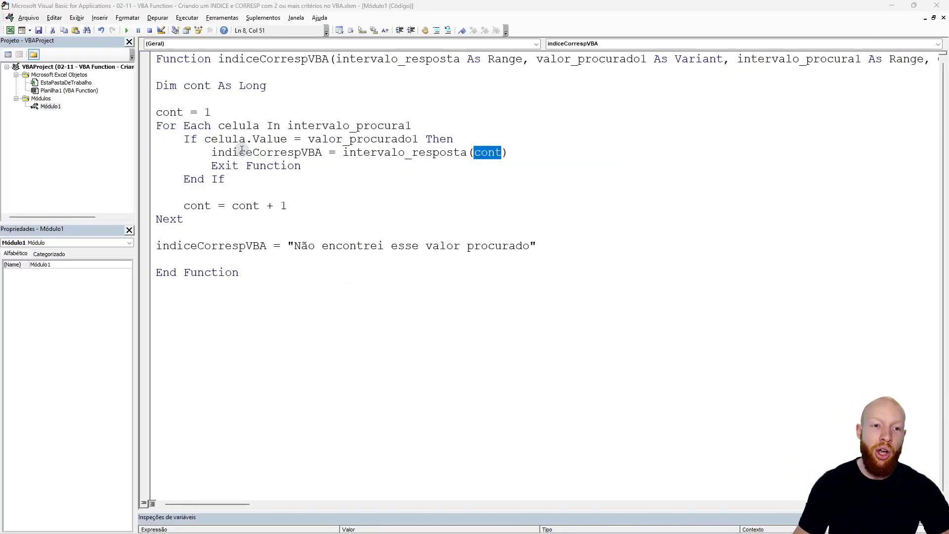
Insert an indented If IsMissing(valor_procurado2) Then line after the first-criterion Then
left_click(465, 144)
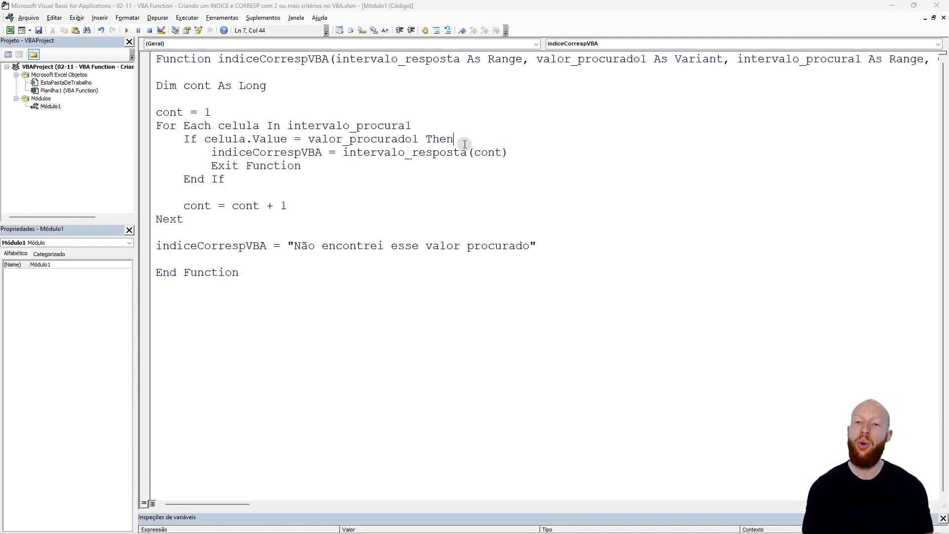
key("Return")
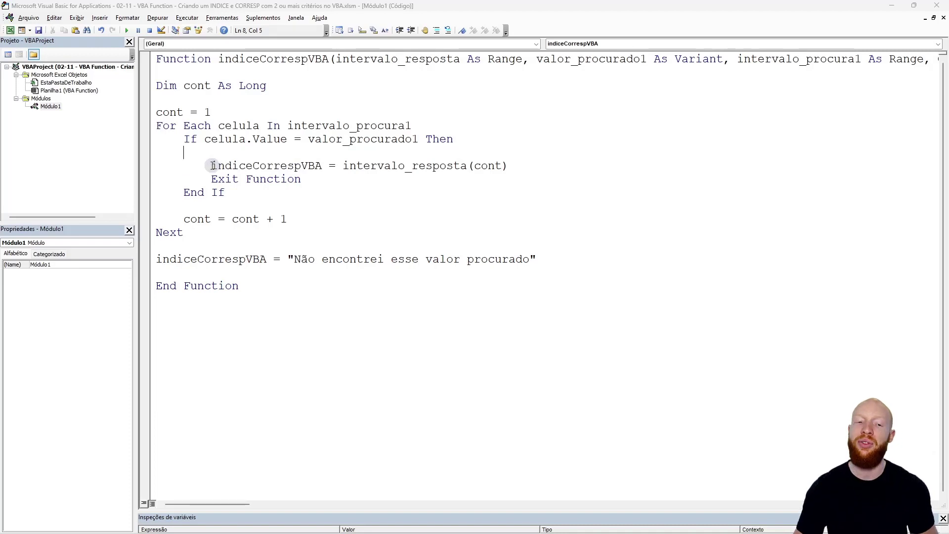
key("Tab")
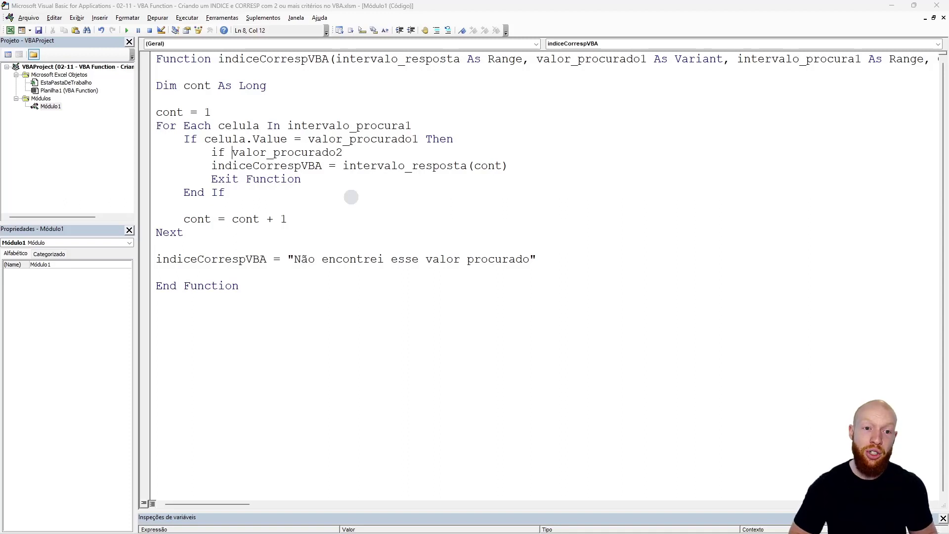
type("i")
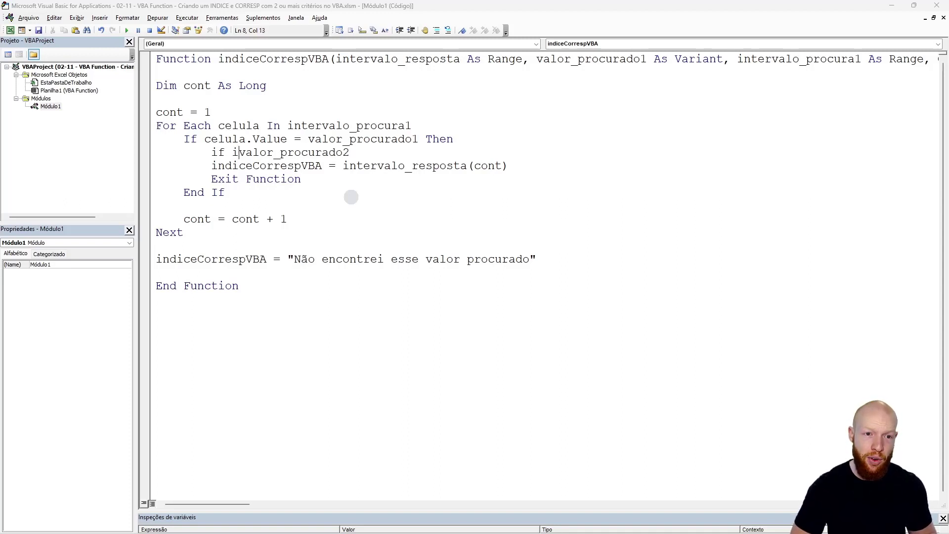
key("BackSpace")
type("is  ")
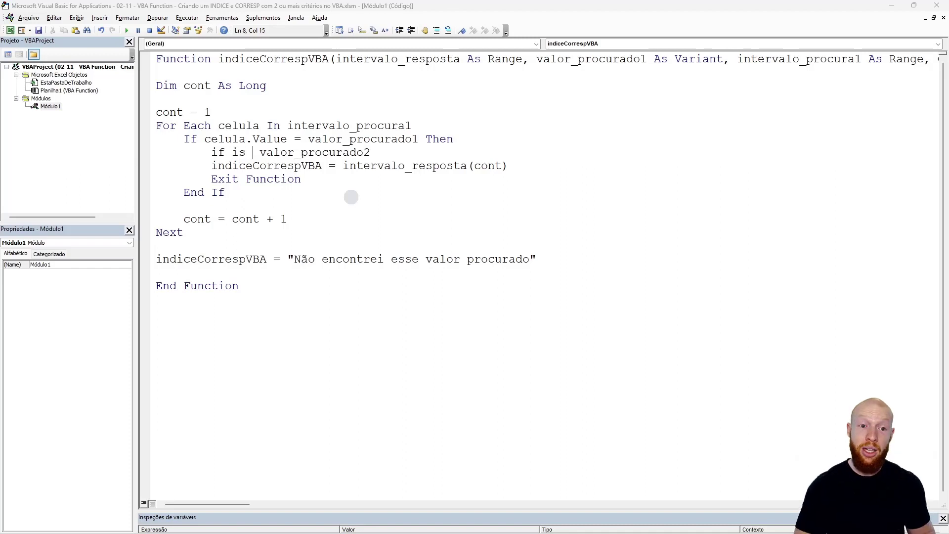
type("issing(")
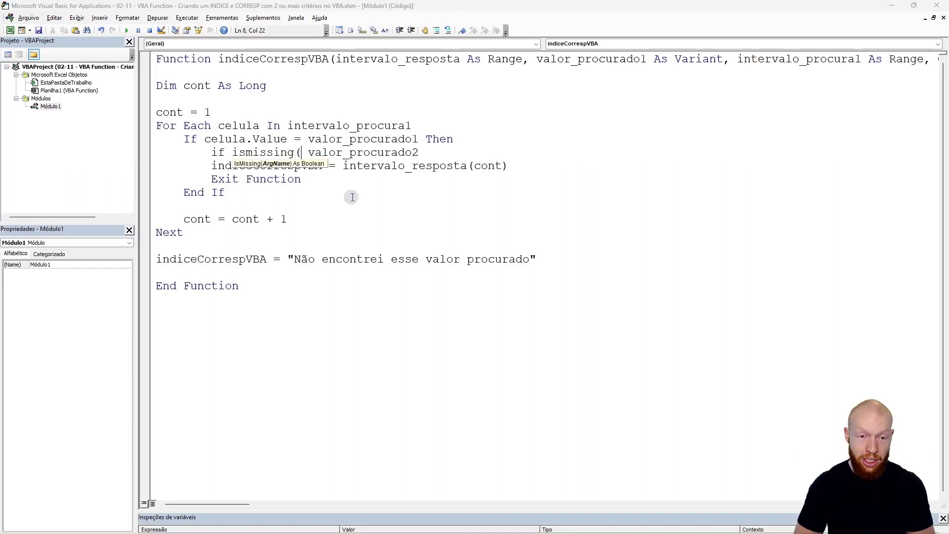
key("Delete")
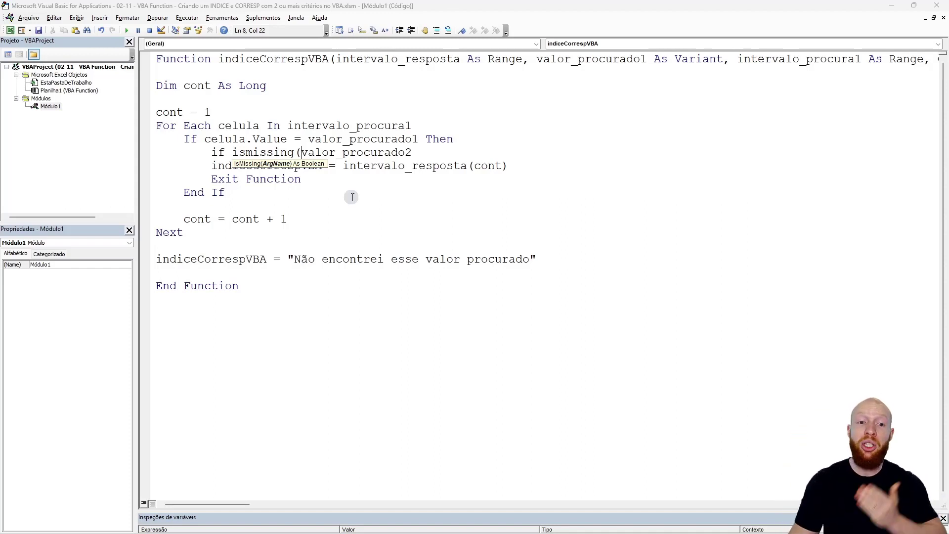
double_click(256, 152)
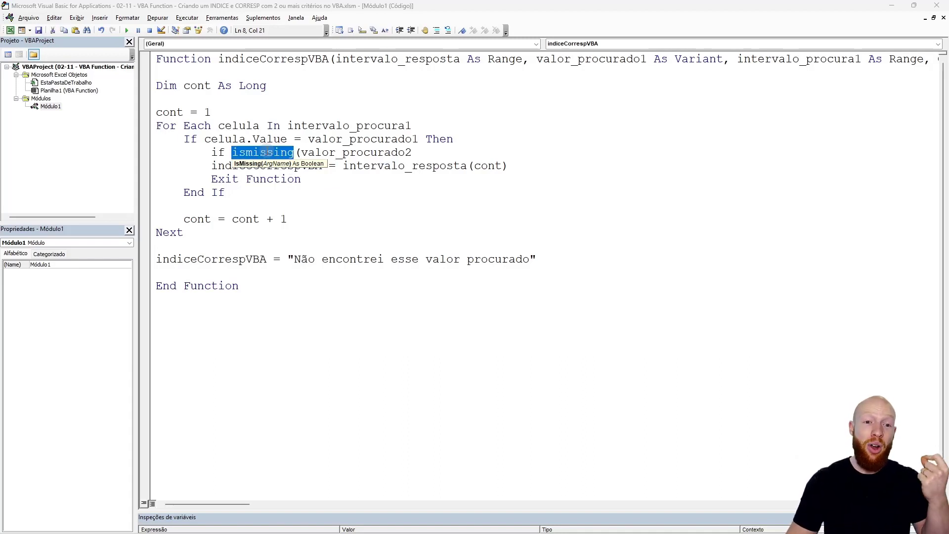
left_click_drag(300, 155, 431, 156)
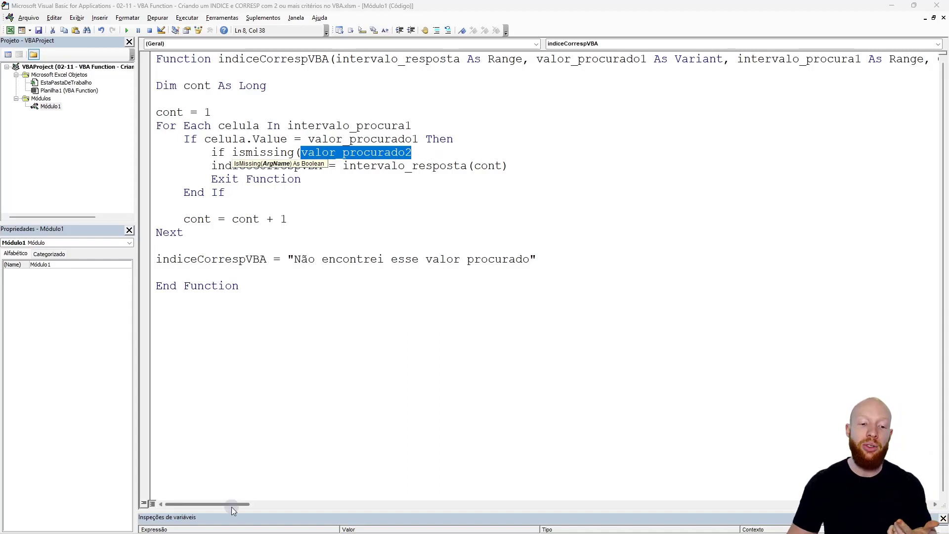
left_click_drag(231, 504, 269, 504)
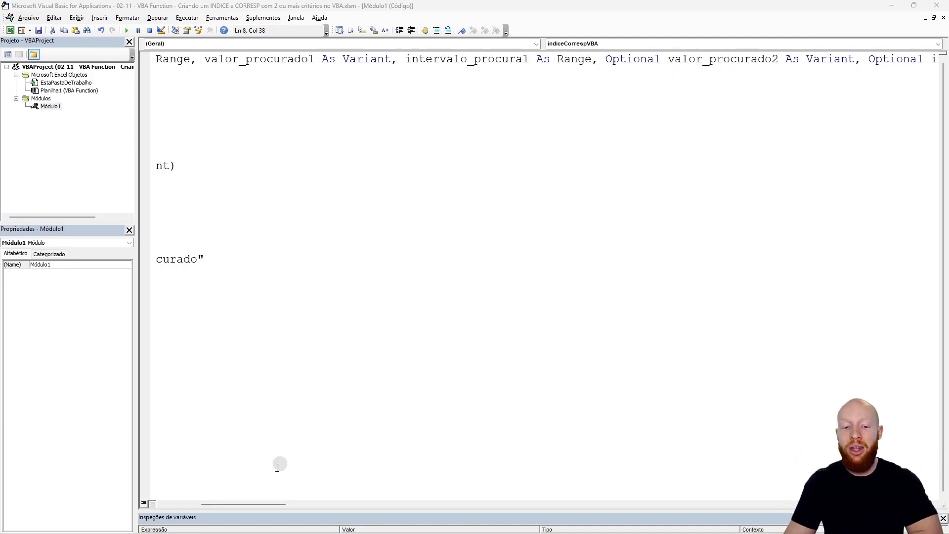
left_click_drag(259, 504, 209, 504)
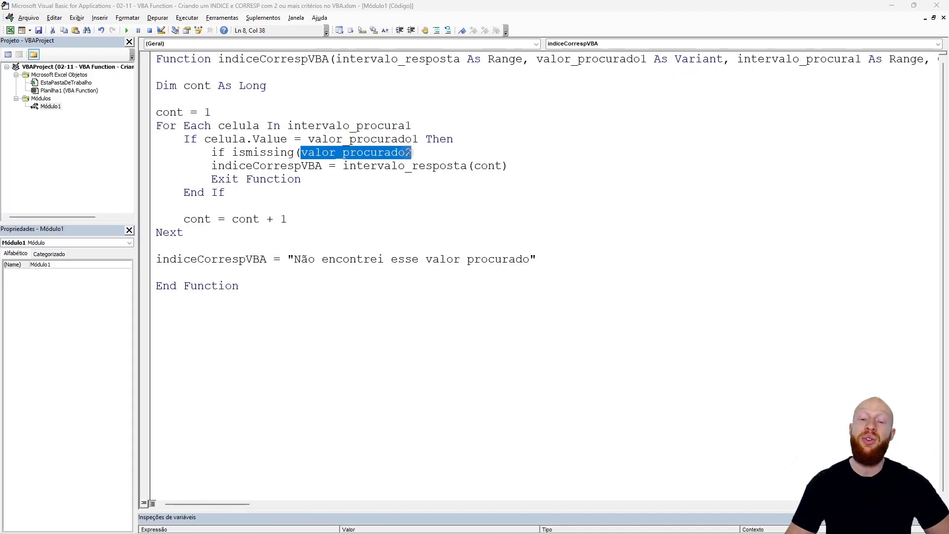
left_click(423, 152)
type(")")
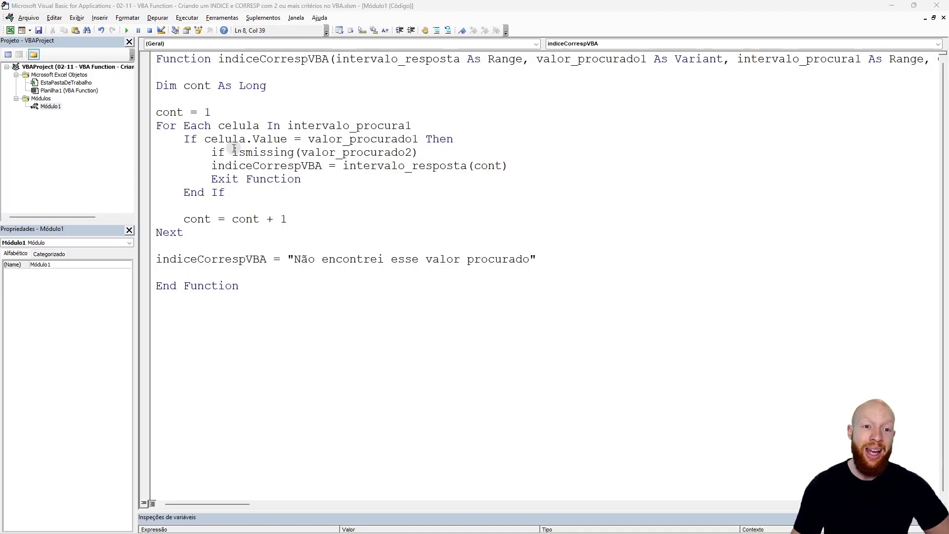
Indent the result and Exit Function lines under the IsMissing check and open a line after them
left_click_drag(234, 148, 430, 152)
left_click(436, 154)
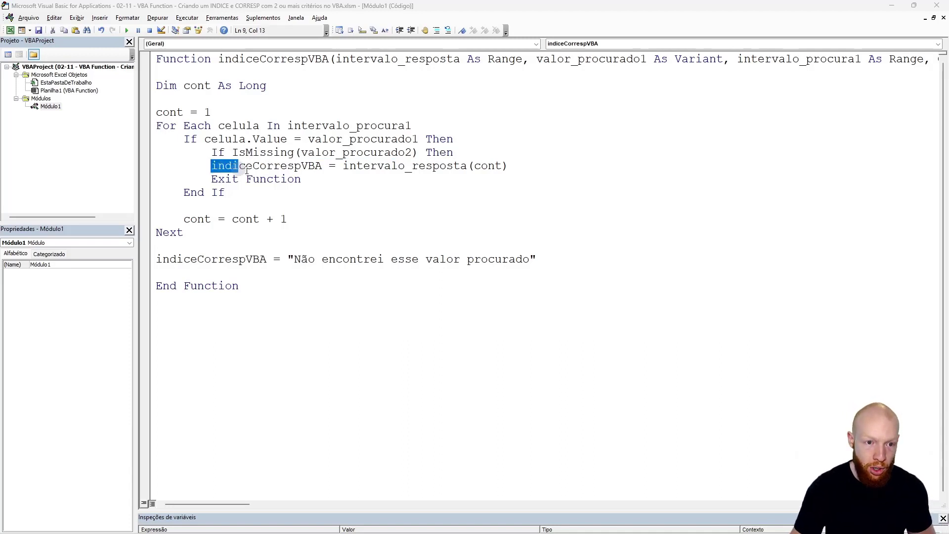
left_click_drag(212, 166, 316, 182)
key("Tab")
left_click(364, 178)
key("Return")
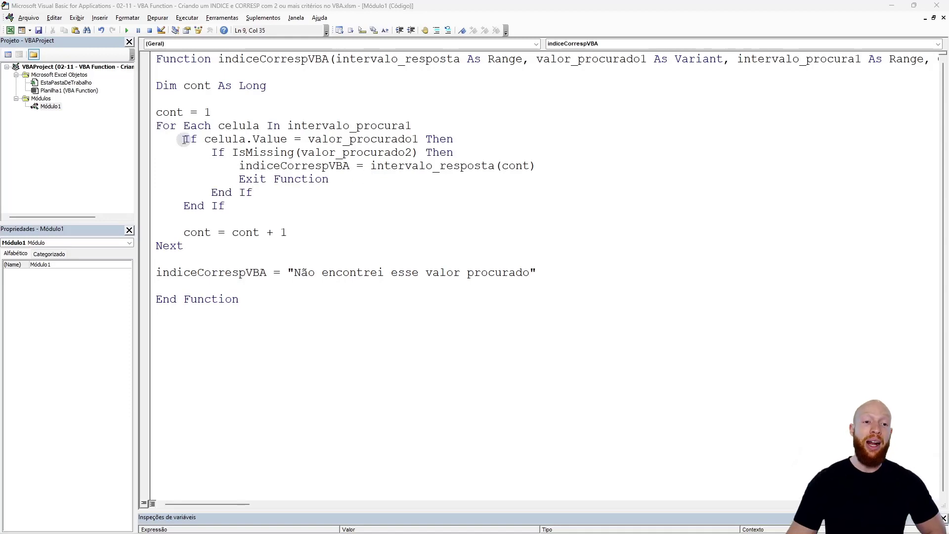
left_click_drag(183, 139, 481, 138)
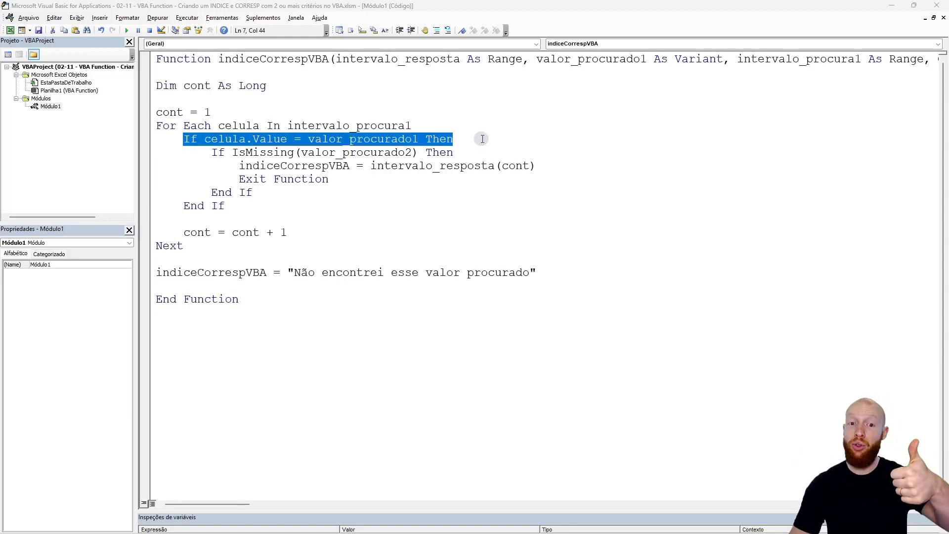
Copy SOMASES from C3 into the Aula input cell G1
key("alt+F11")
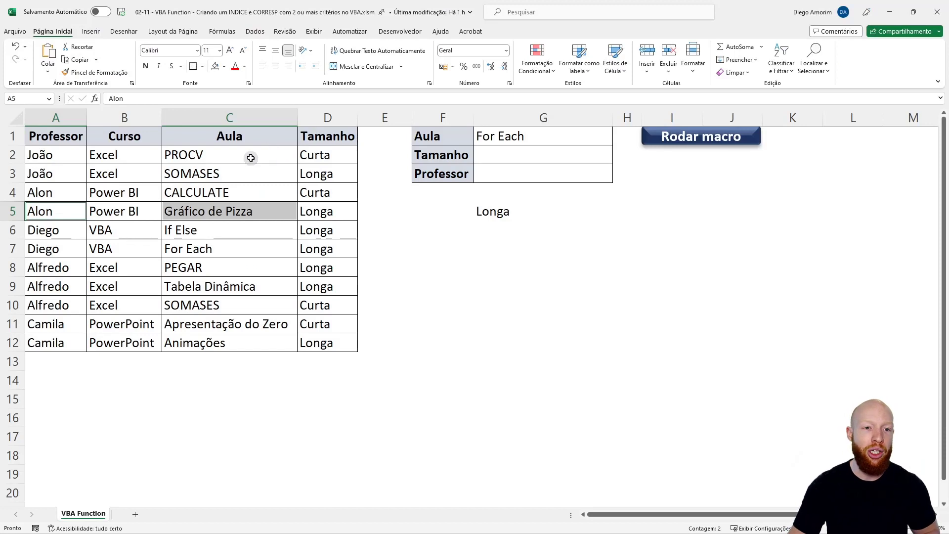
left_click(251, 156)
left_click(222, 169)
key("ctrl+c")
left_click(499, 139)
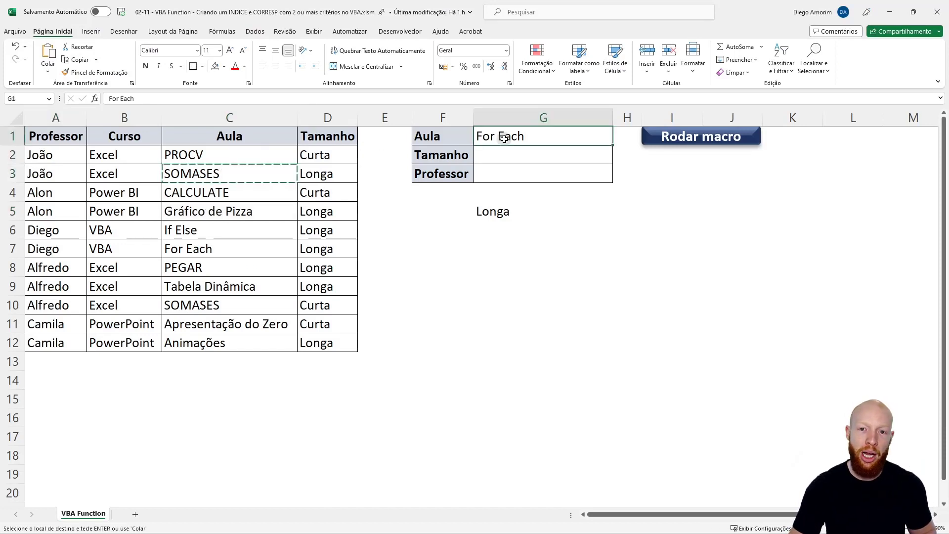
key("ctrl+v")
key("Escape")
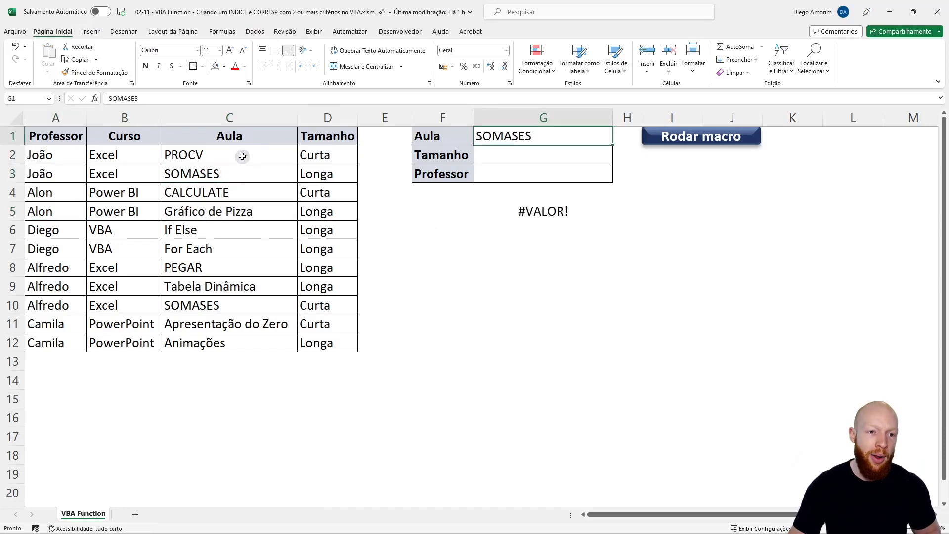
Fill cell C3 yellow, then go back to the IsMissing line in the VBA code
left_click(242, 156)
left_click(239, 171)
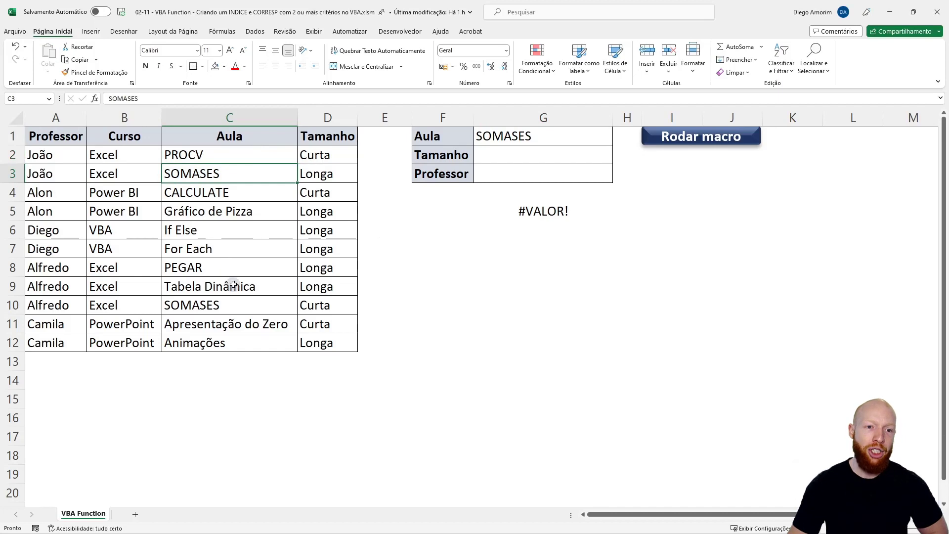
left_click(225, 66)
left_click(239, 159)
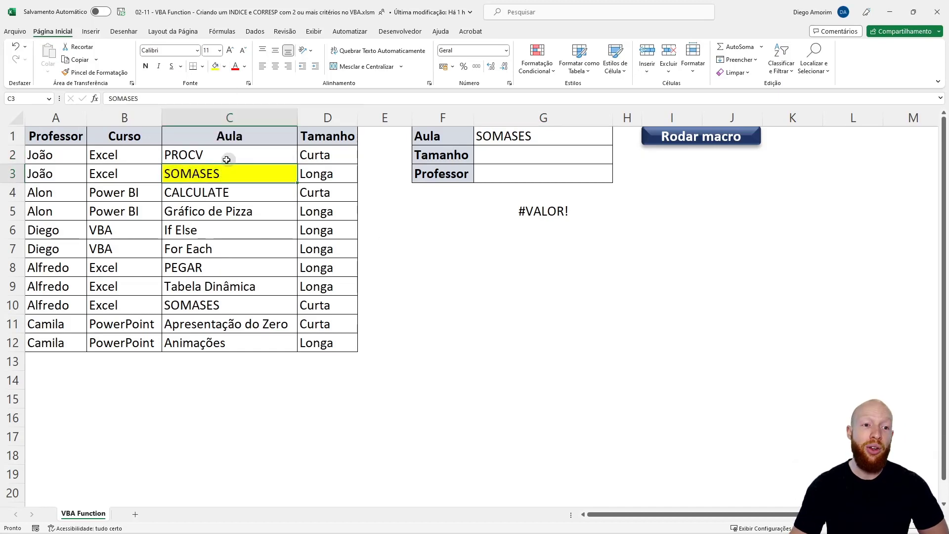
left_click(65, 175)
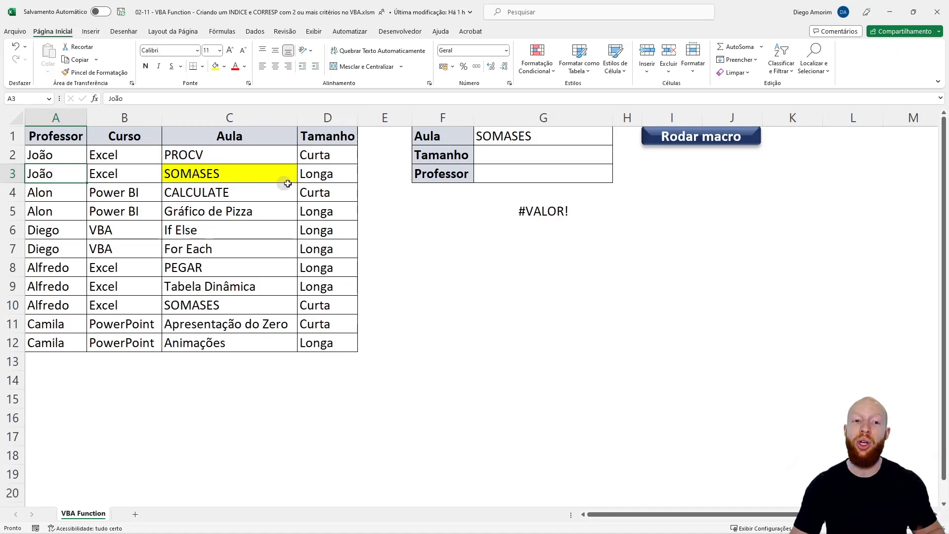
key("alt+F11")
left_click(275, 152)
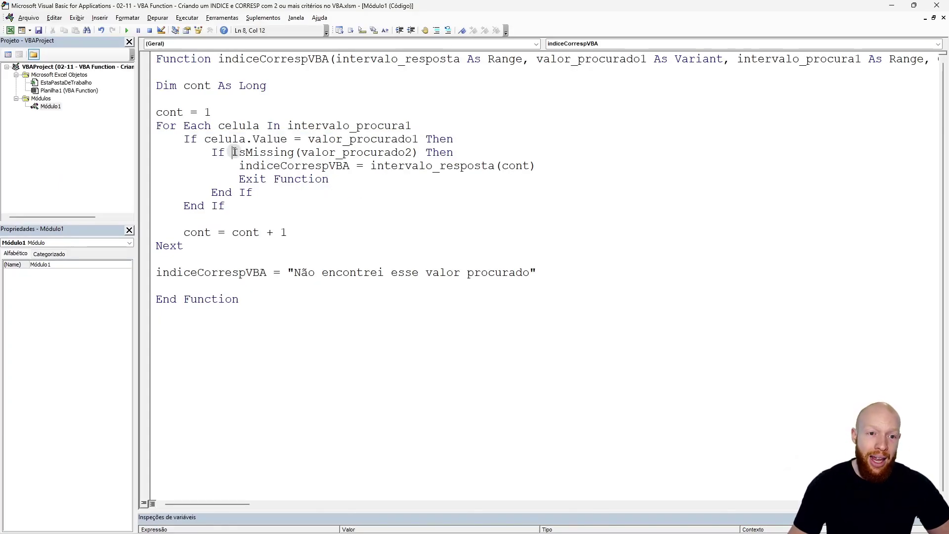
Add an Else line after Exit Function inside the IsMissing block
left_click_drag(233, 152, 418, 152)
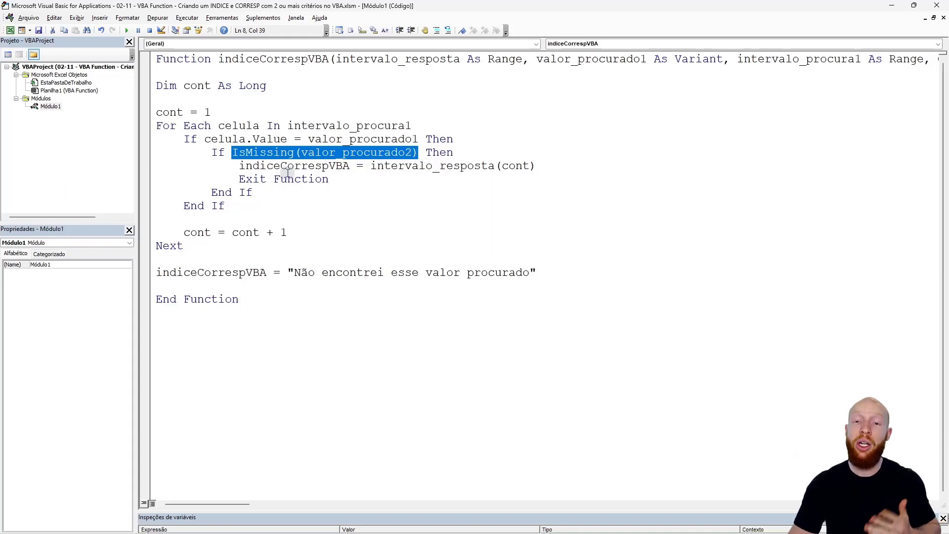
left_click_drag(239, 166, 328, 179)
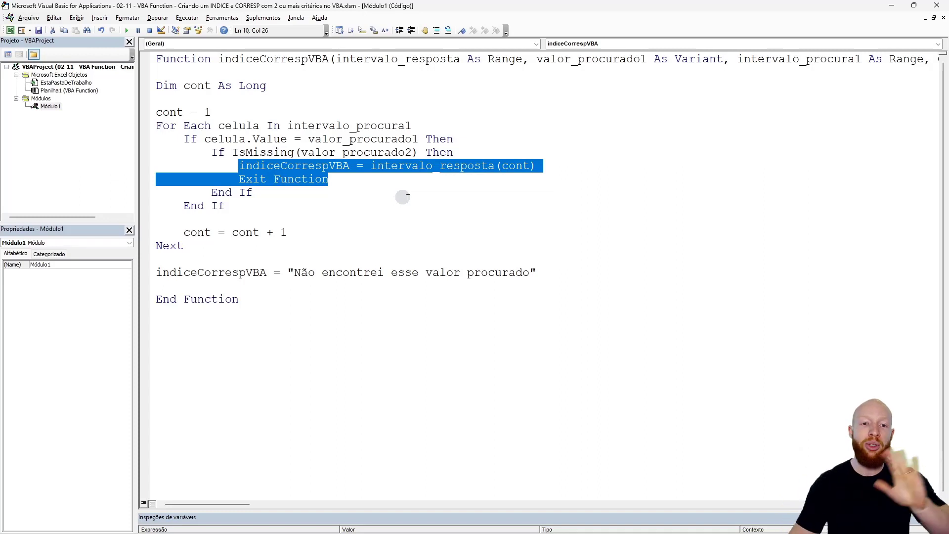
left_click(388, 180)
key("Return")
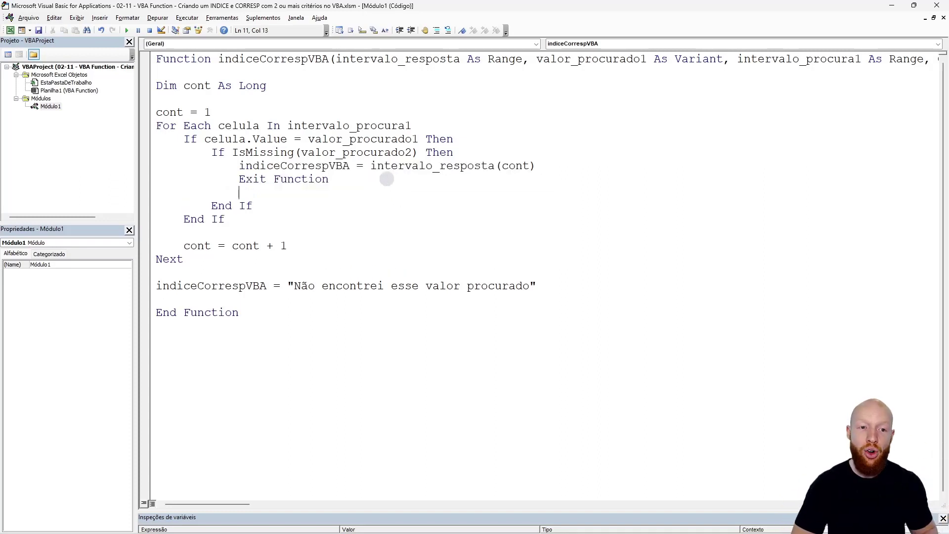
type("els")
key("Return")
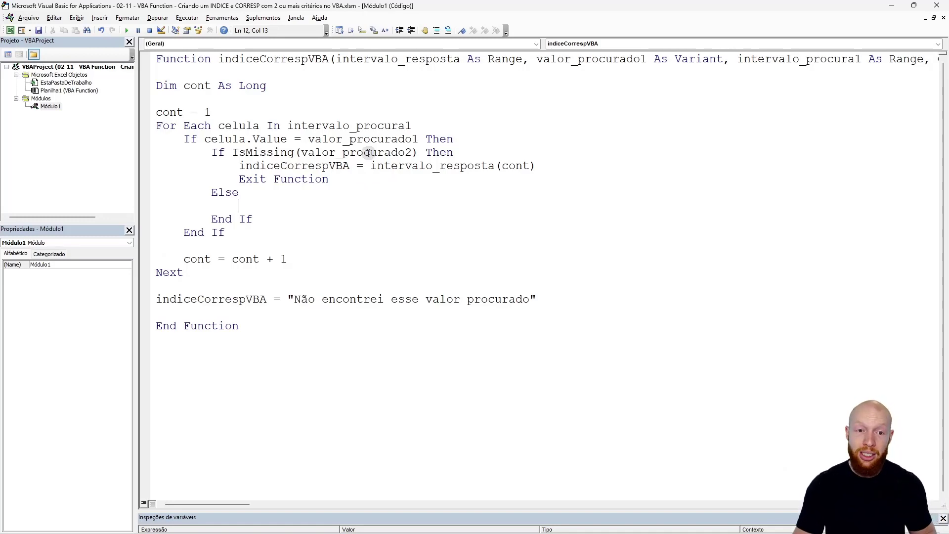
In Excel, point out the student cells A2 and A3 and the SOMASES lesson in C3
key("alt+F11")
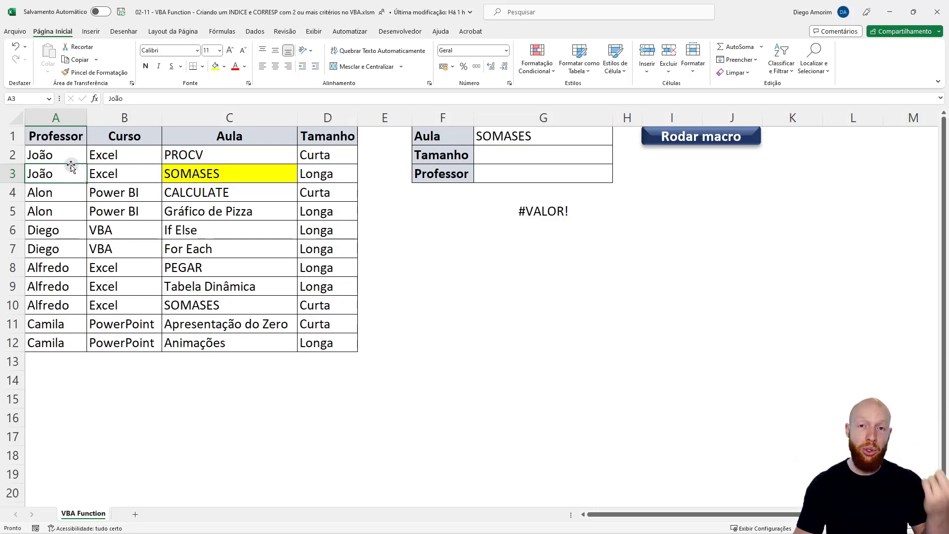
left_click(69, 155)
left_click(70, 172)
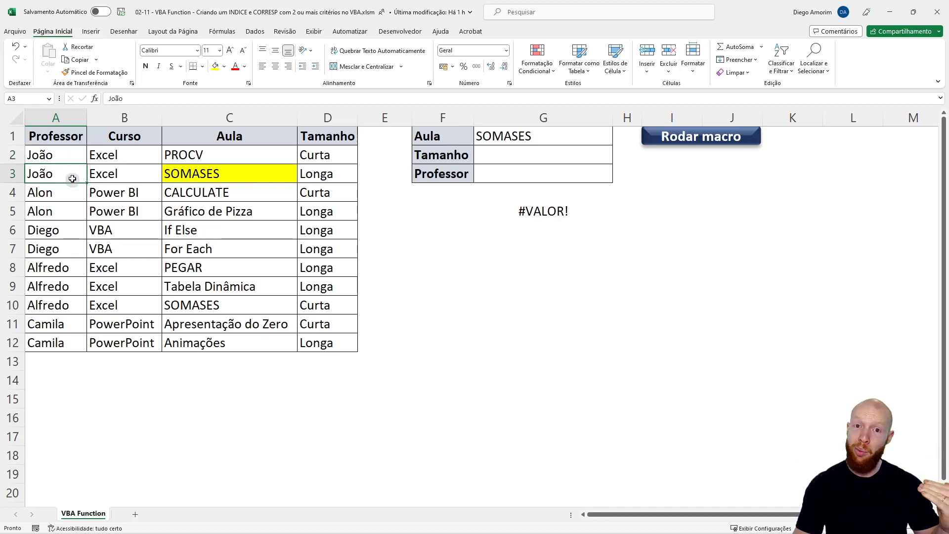
left_click(68, 157)
left_click(68, 174)
left_click(183, 173)
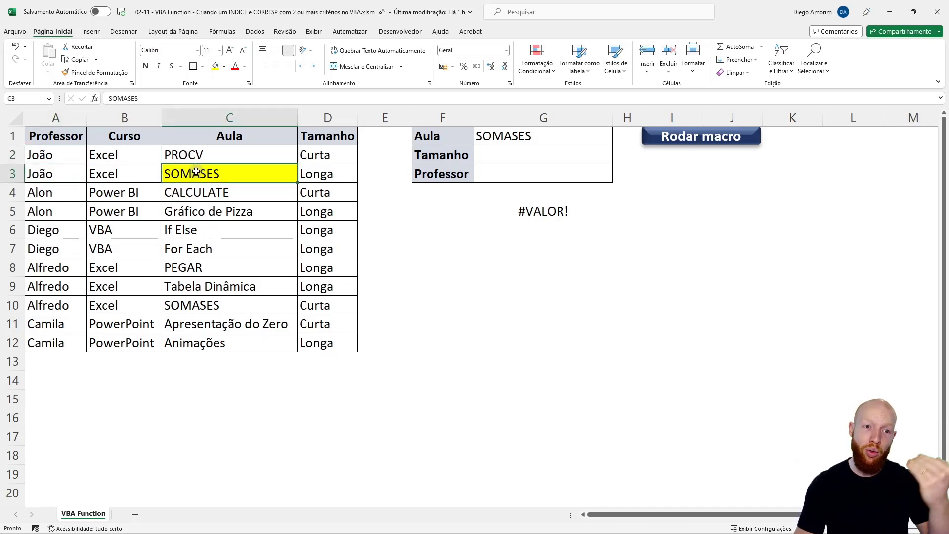
left_click(69, 179)
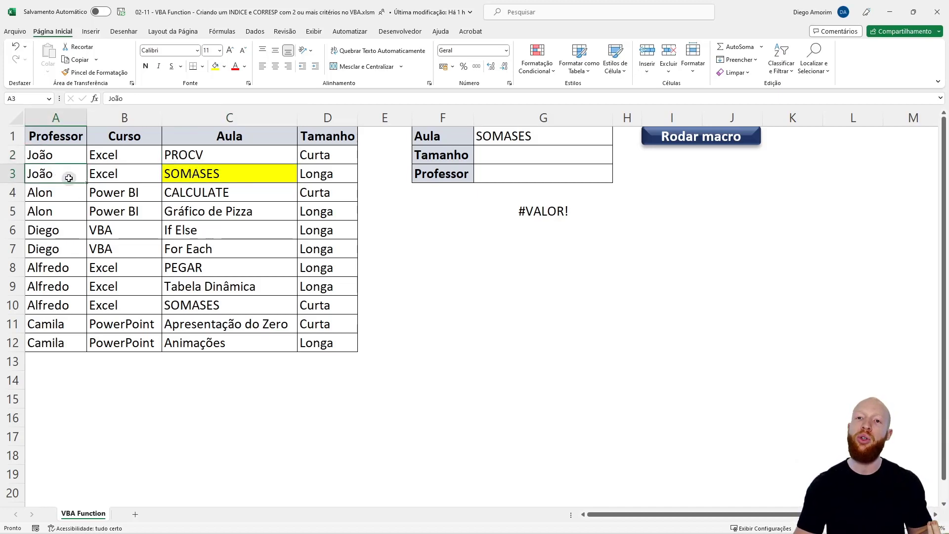
Review the IsMissing block, Else, and the inner If valor_procurado2 = intervalo_procura2(cont) test
key("alt+F11")
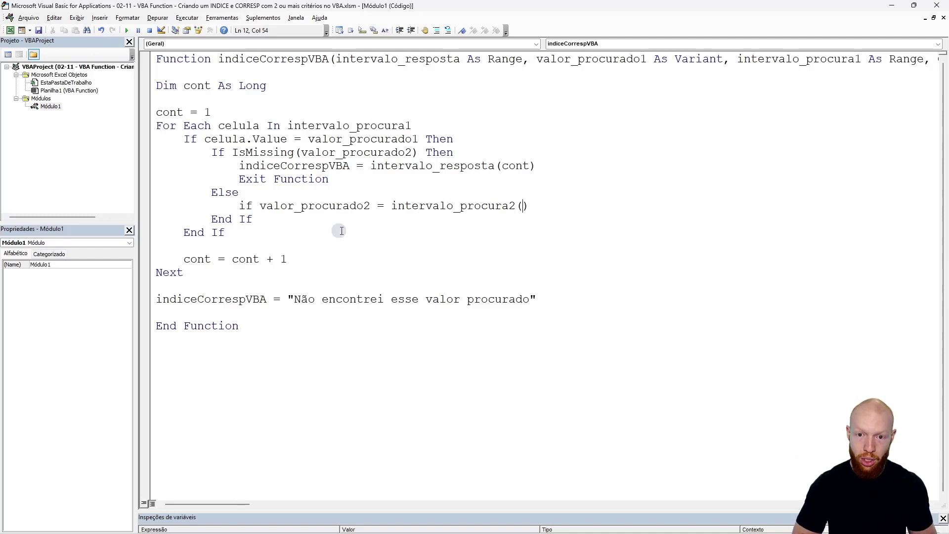
key("Return")
key("Return")
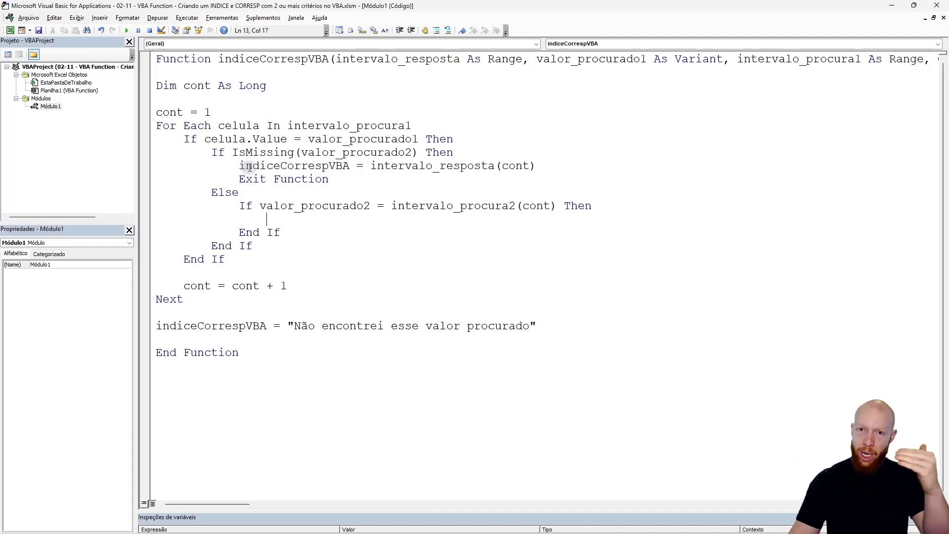
left_click_drag(217, 152, 307, 242)
left_click(355, 154)
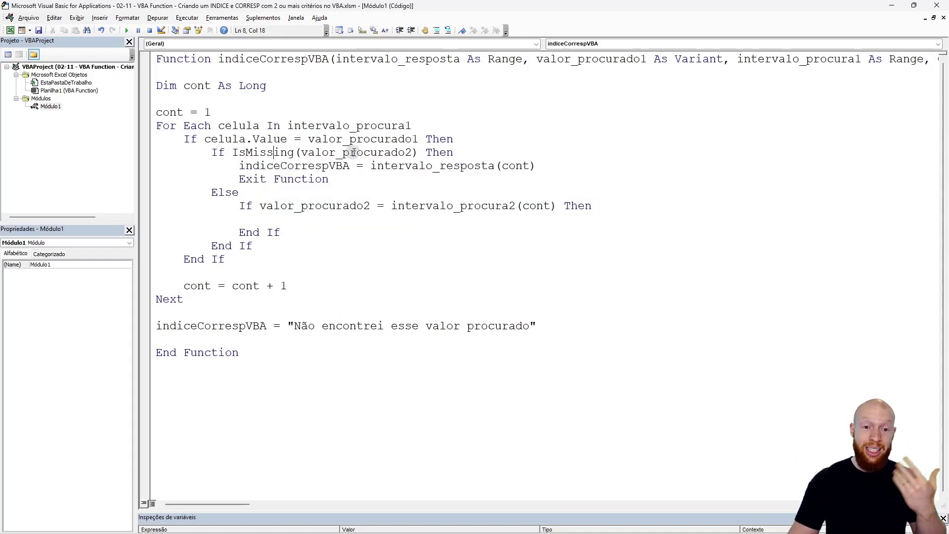
double_click(356, 154)
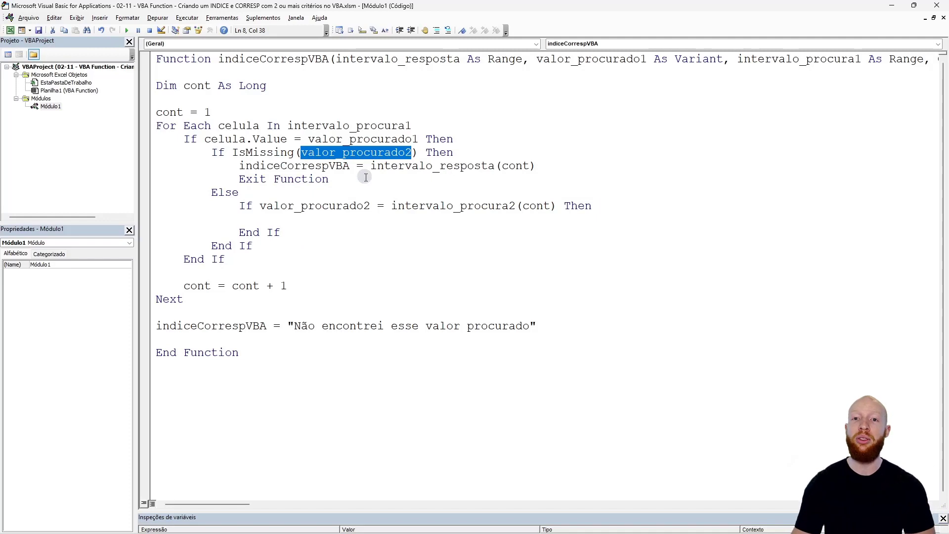
left_click(240, 165)
left_click_drag(242, 165, 411, 177)
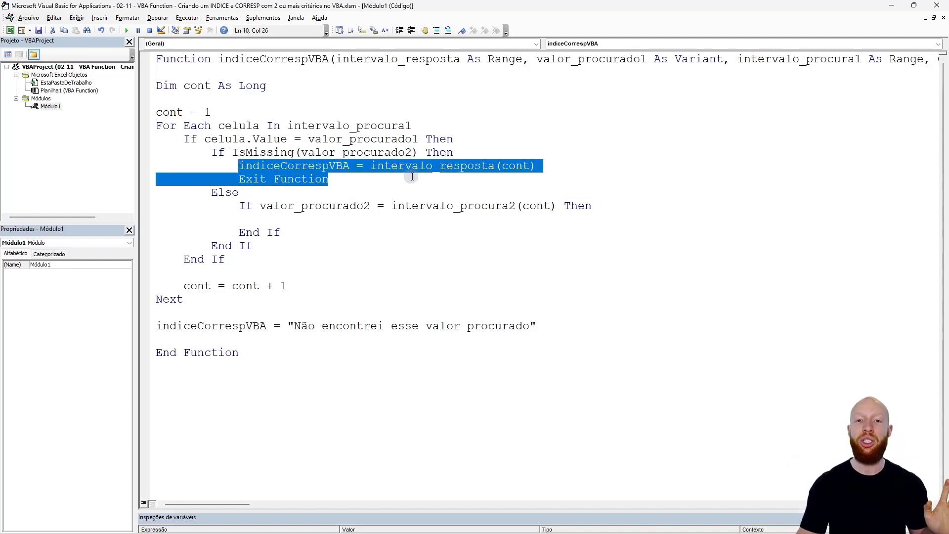
double_click(225, 192)
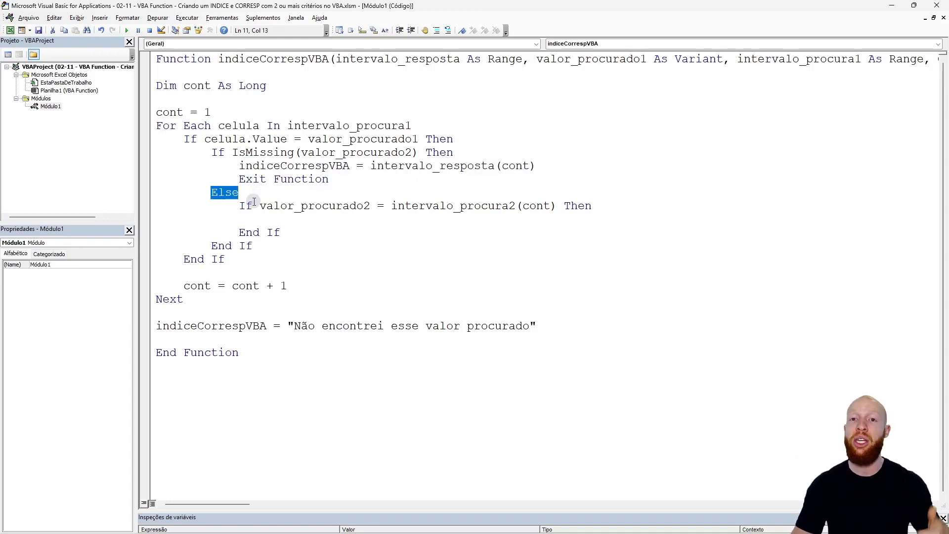
left_click(240, 206)
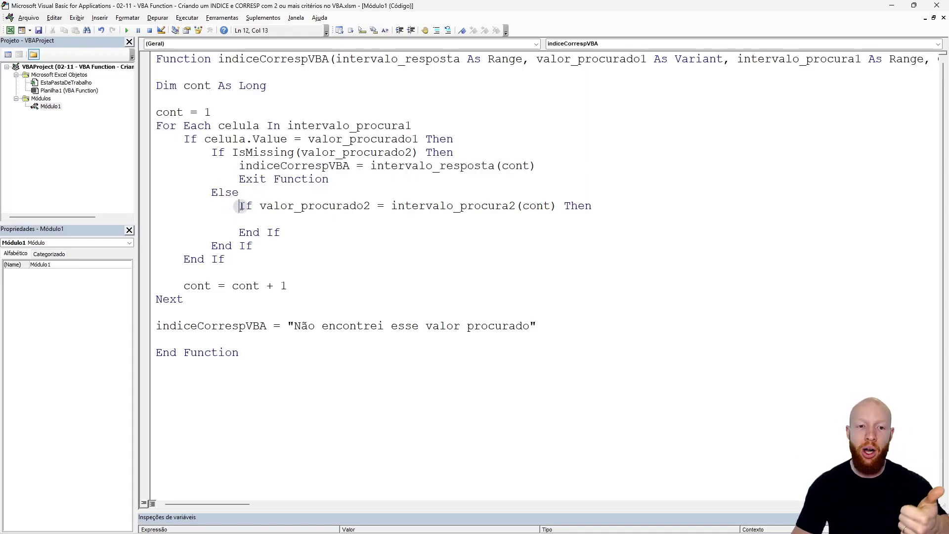
left_click_drag(241, 206, 254, 207)
double_click(333, 206)
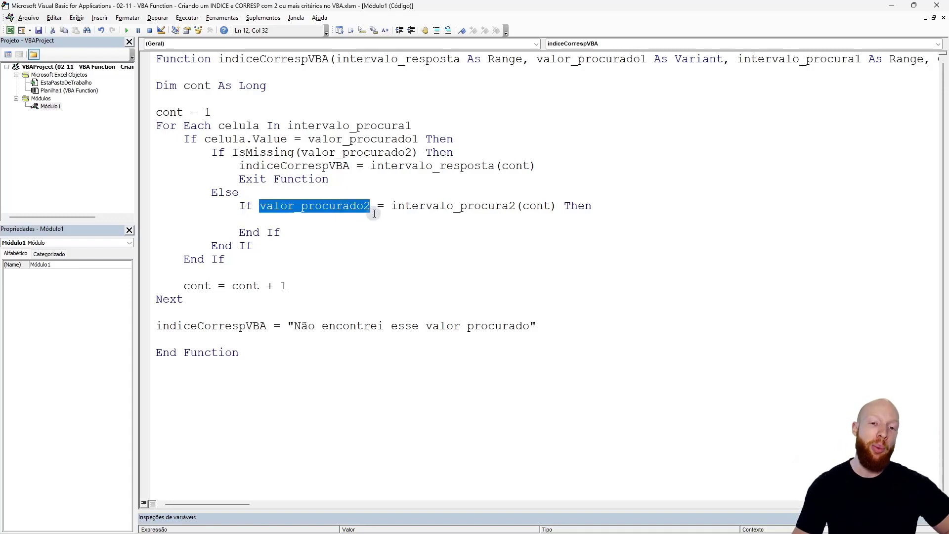
left_click_drag(390, 206, 551, 203)
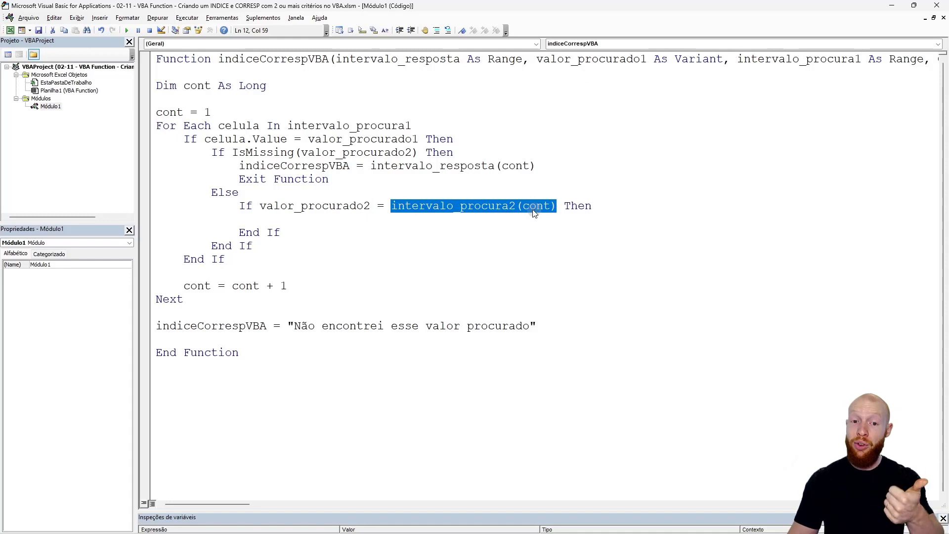
Copy the intervalo_resposta(cont) and Exit Function lines into the inner If and indent them
left_click(336, 218)
left_click_drag(240, 166, 329, 179)
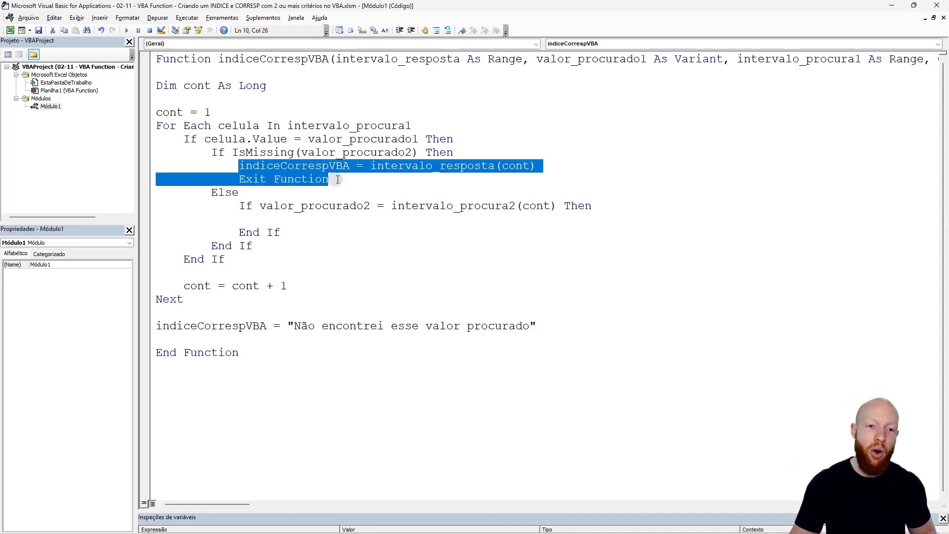
key("ctrl+c")
left_click(307, 217)
key("ctrl+v")
left_click(239, 233)
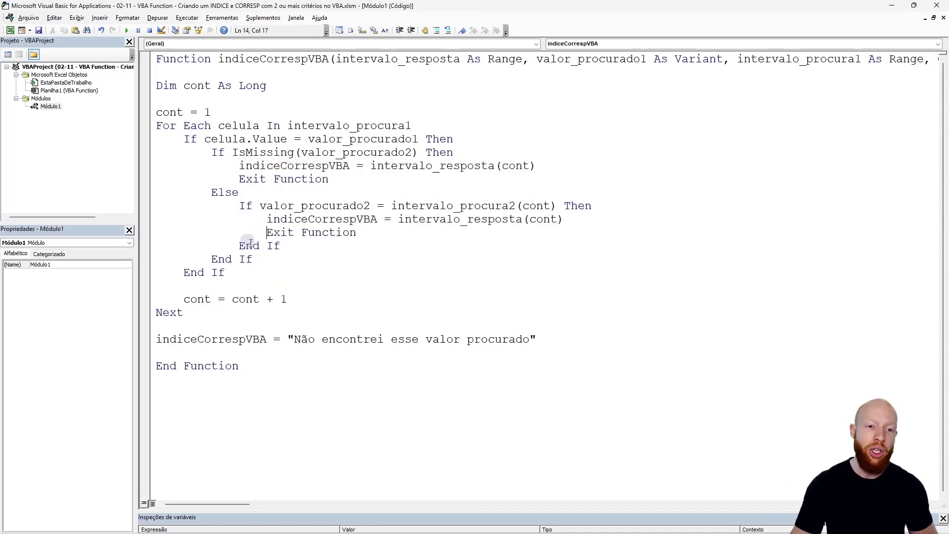
key("Tab")
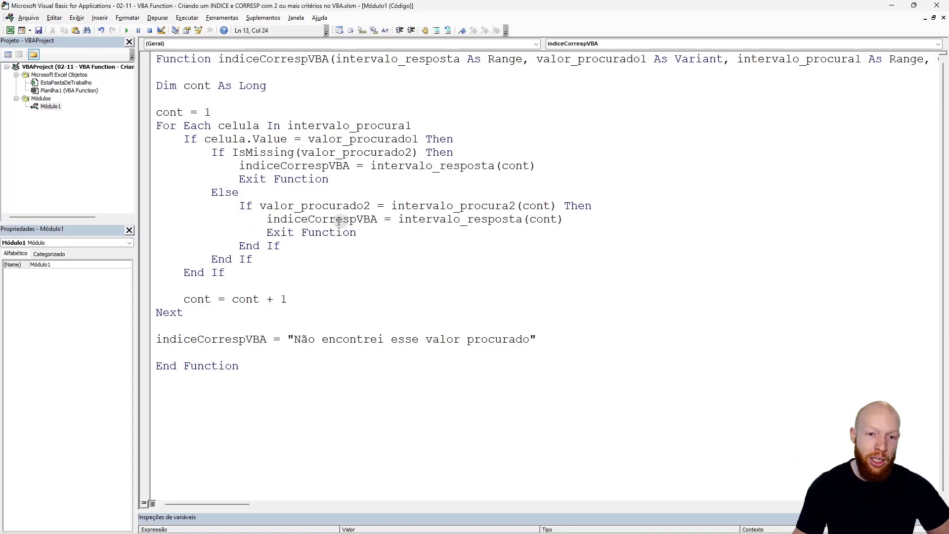
Review the finished inner If block returning intervalo_resposta(cont), then return to Excel
left_click_drag(399, 219, 563, 219)
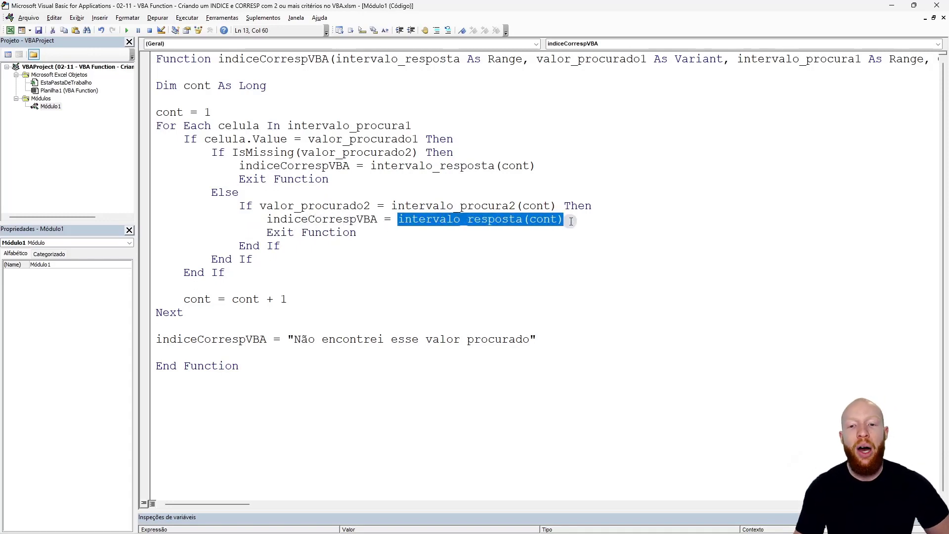
left_click(420, 229)
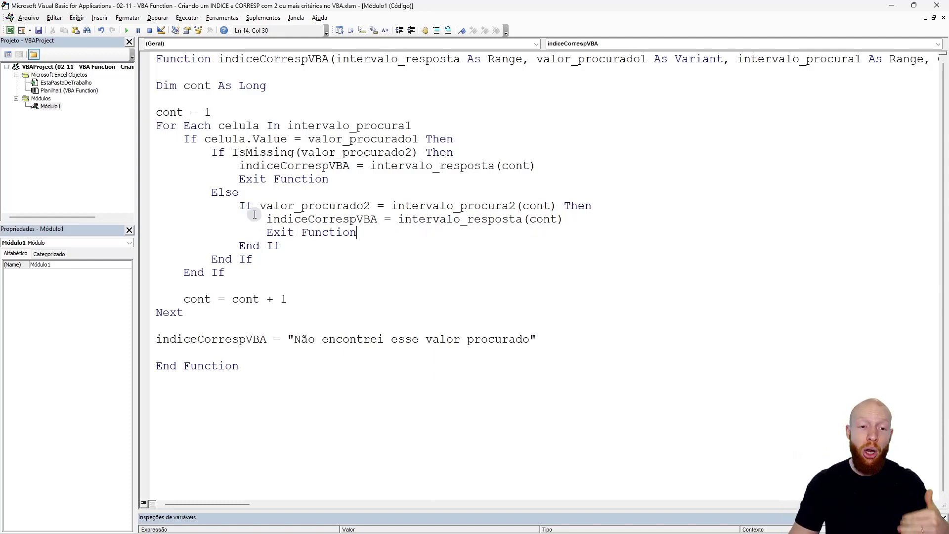
left_click_drag(240, 205, 306, 232)
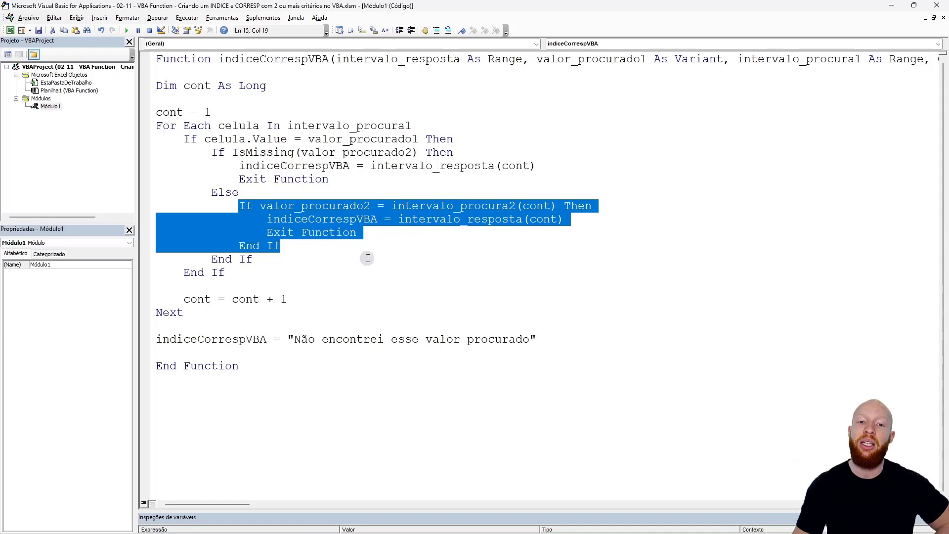
left_click(345, 256)
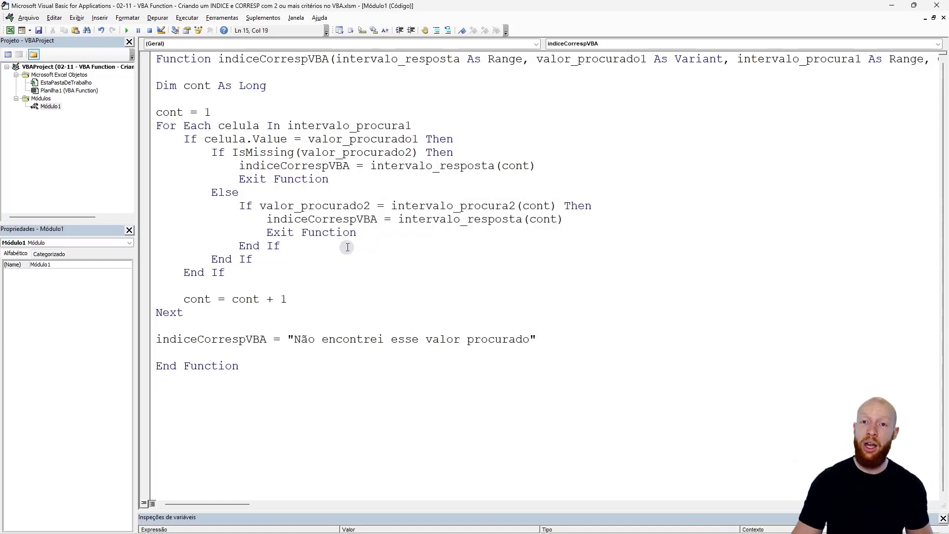
key("alt+F11")
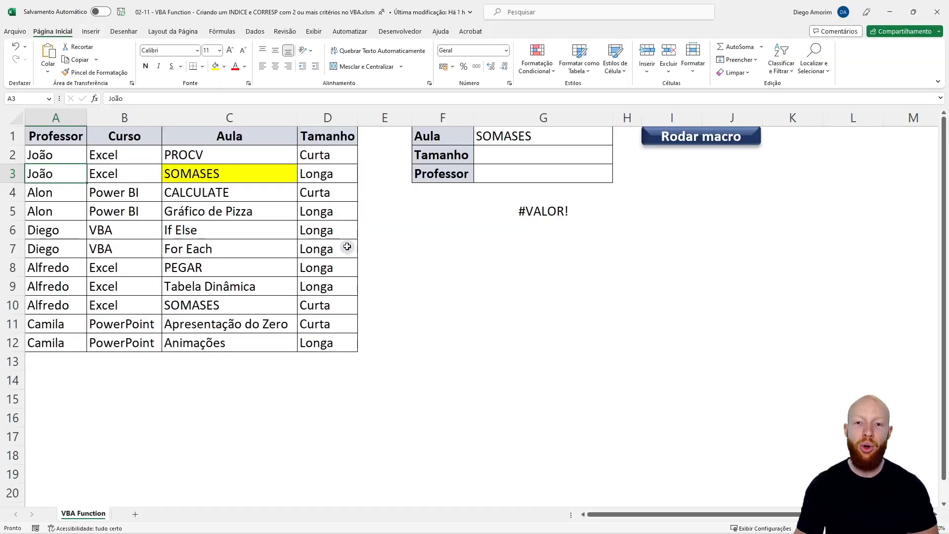
Recheck the G5 lookup formula that still returns #VALOR! for SOMASES in G1
left_click(506, 140)
left_click(538, 209)
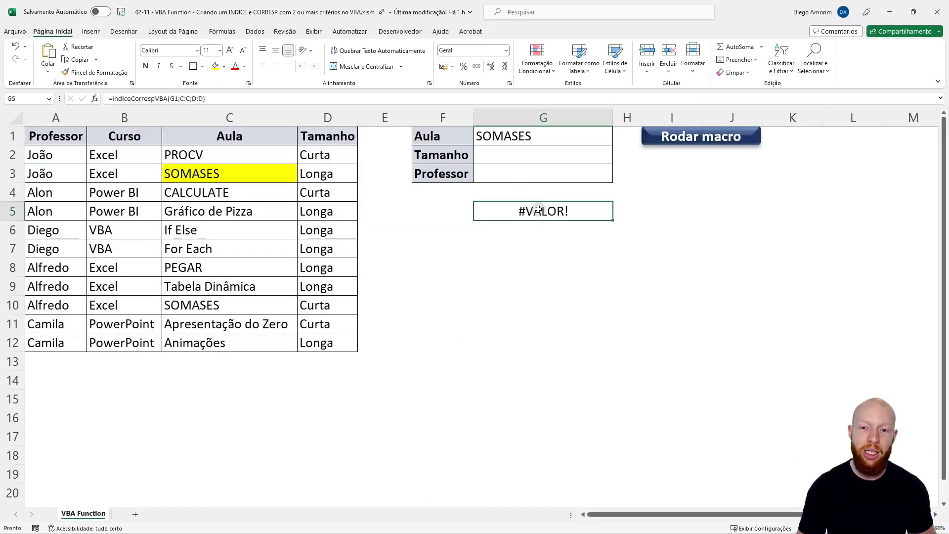
key("F2")
key("Return")
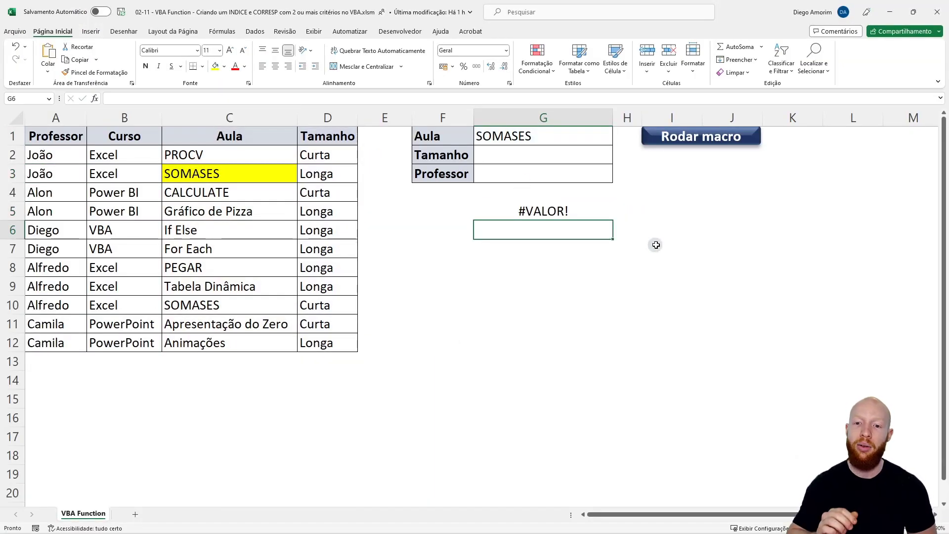
key("Up")
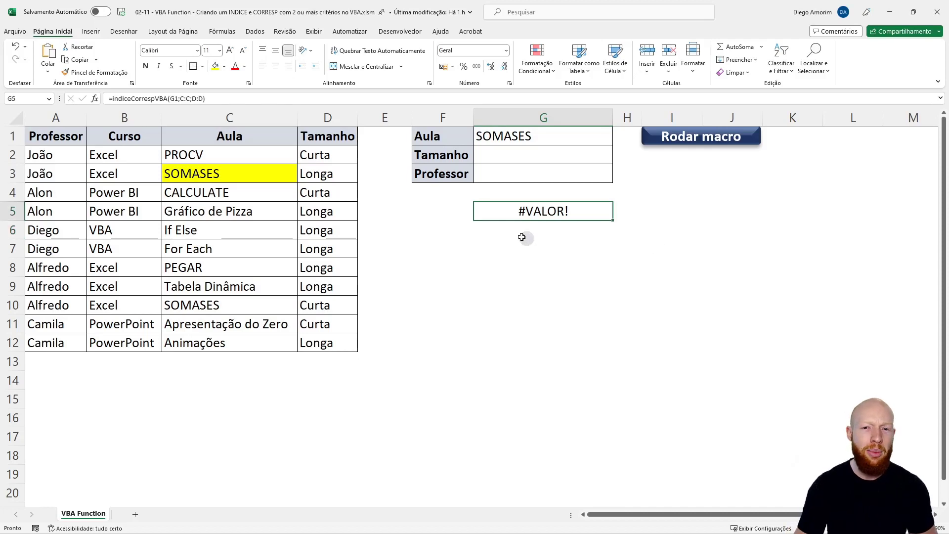
key("F2")
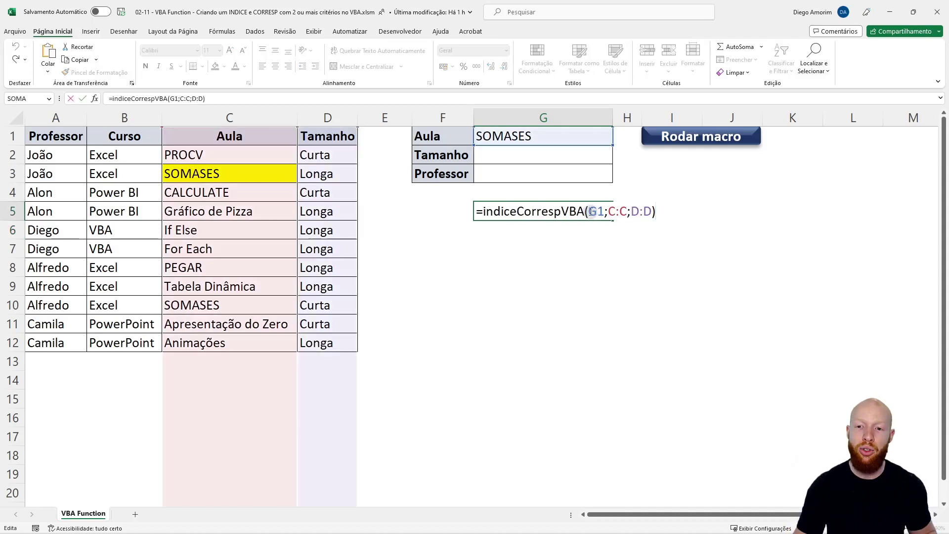
left_click_drag(589, 211, 653, 212)
key("Escape")
Glance at the VBA code, then cut G5 back to =indiceCorrespVBA(
key("alt+F11")
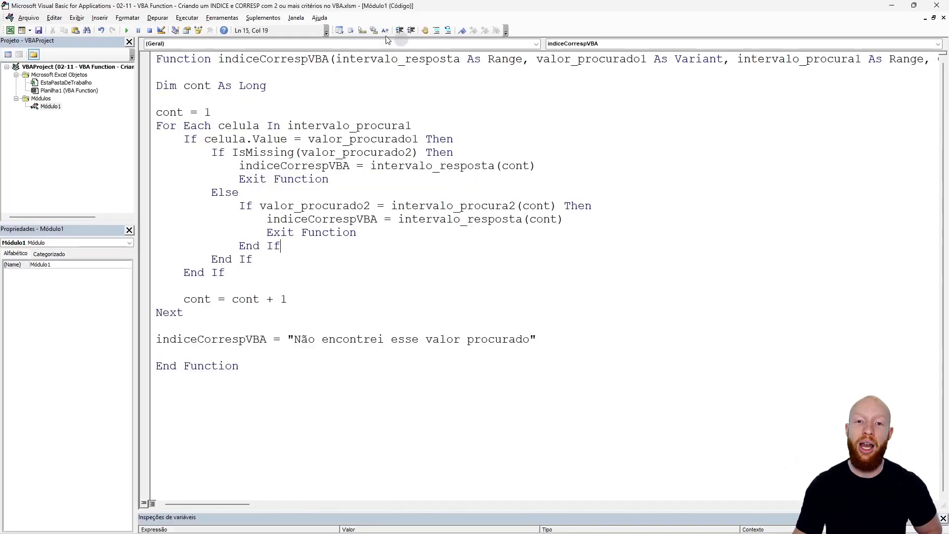
key("alt+F11")
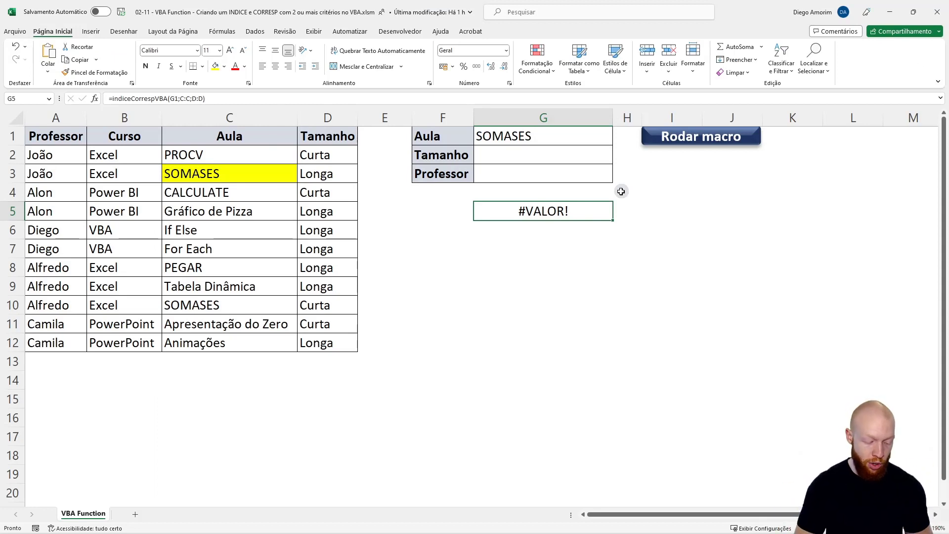
key("F2")
key("BackSpace")
key("BackSpace")
key("BackSpace")
key("BackSpace")
key("BackSpace")
key("BackSpace")
key("BackSpace")
key("BackSpace")
key("BackSpace")
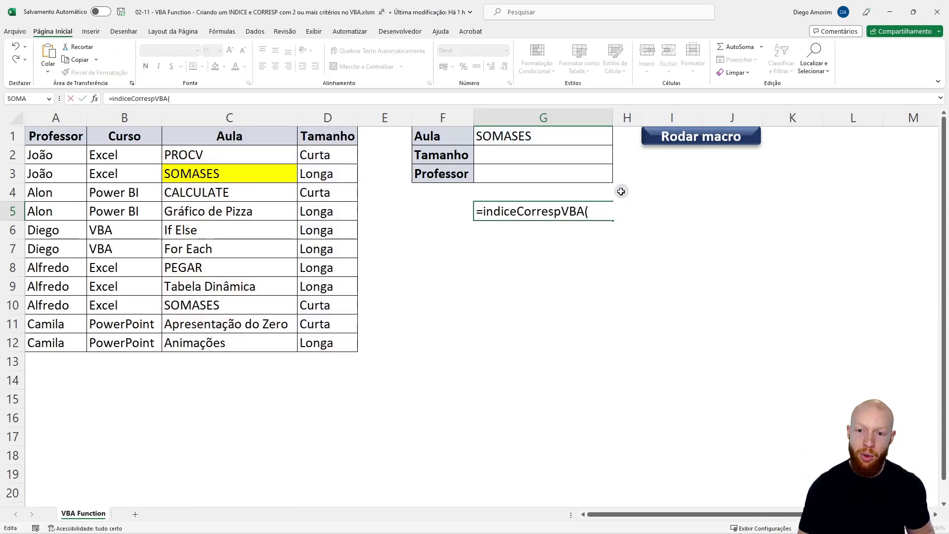
Show the argument placeholders and fill in D:D as the response range and G1 as the first value
key("ctrl+shift+a")
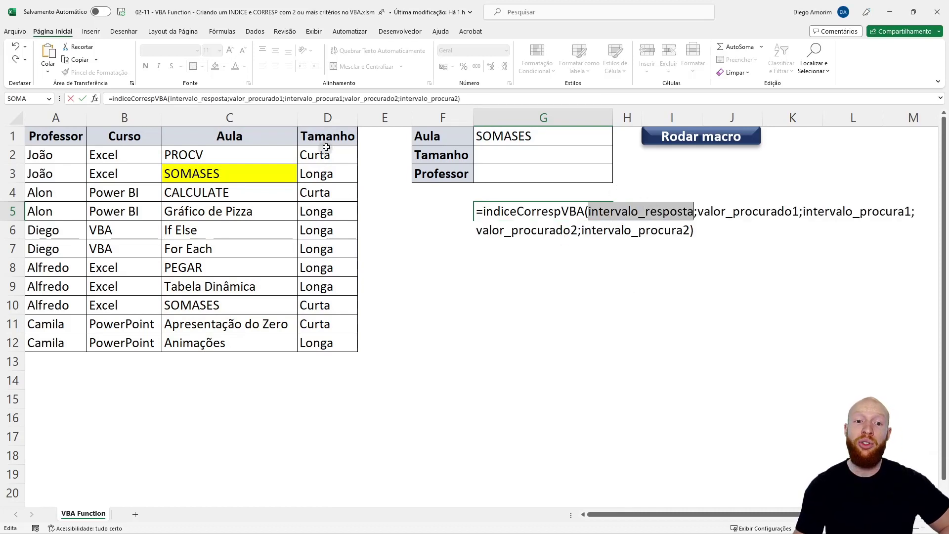
left_click(332, 119)
left_click(662, 212)
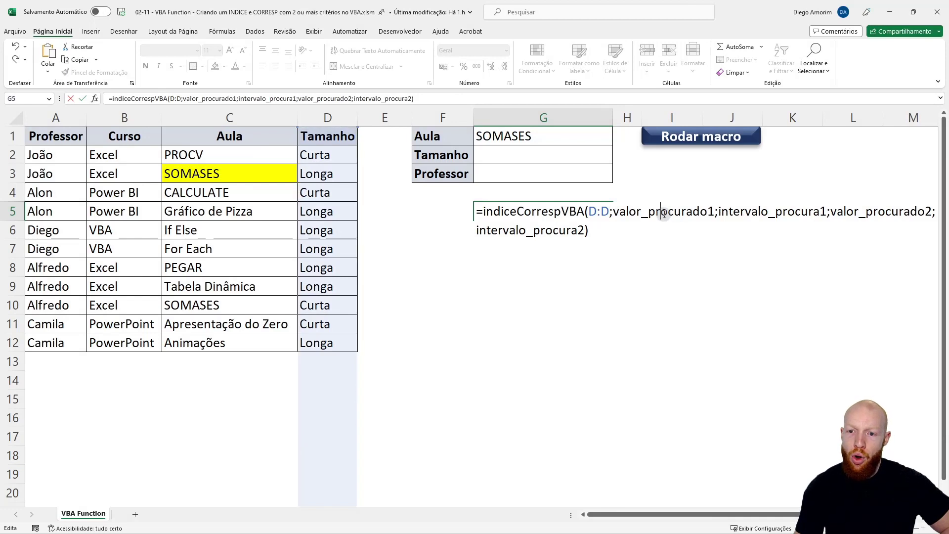
double_click(662, 213)
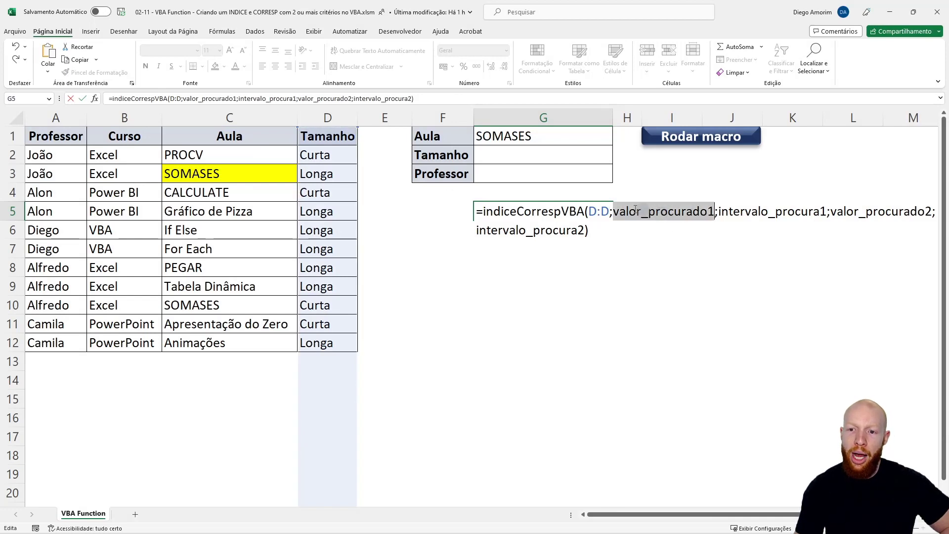
left_click(566, 137)
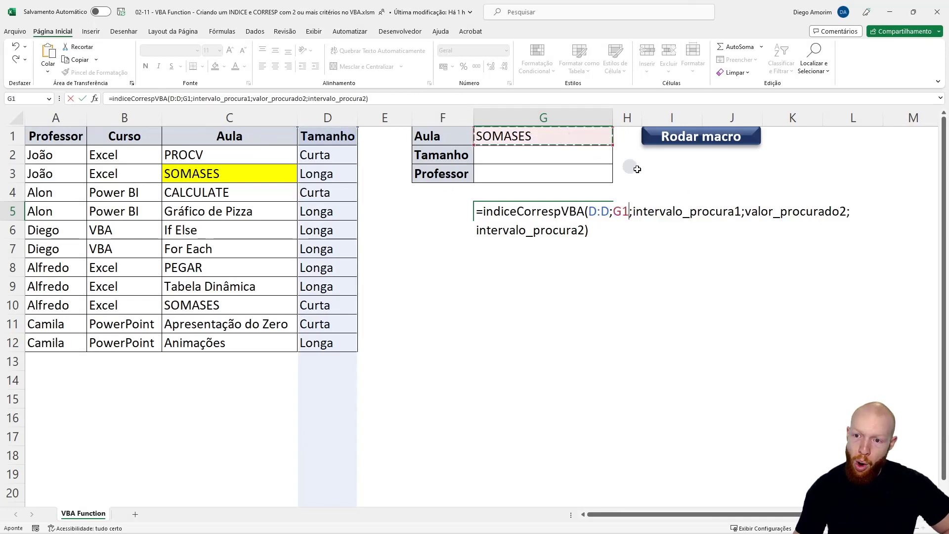
Set C:C as the lookup range and drop the unused placeholders, so G5 returns Longa for SOMASES
double_click(685, 213)
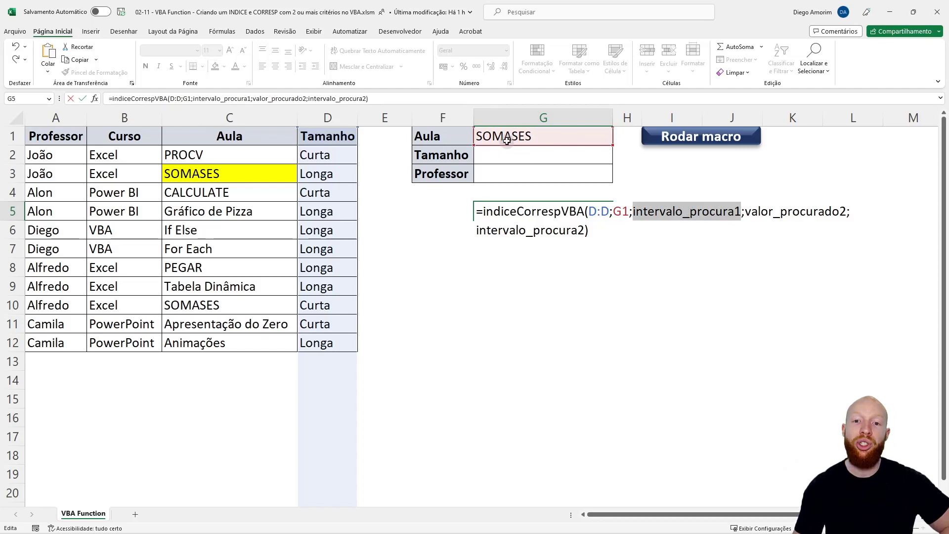
left_click(221, 120)
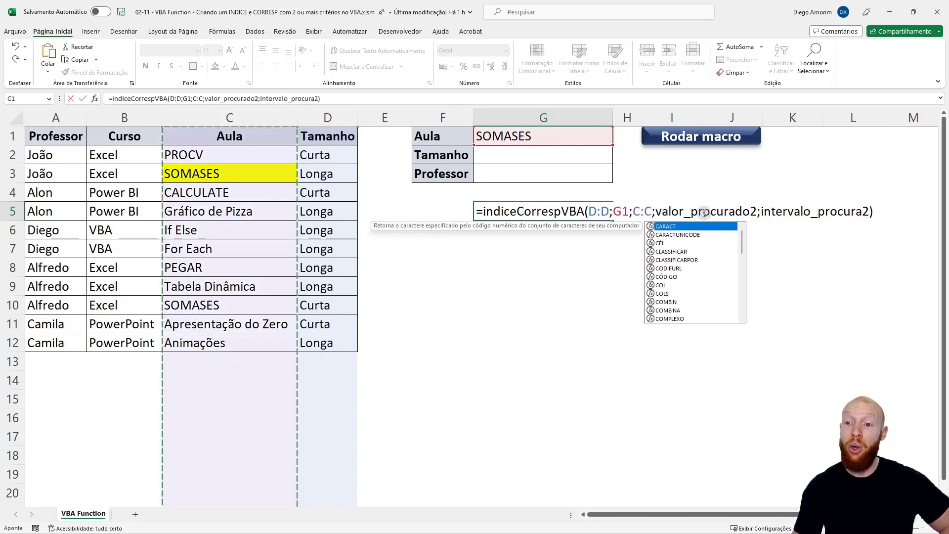
left_click_drag(652, 212, 868, 211)
key("BackSpace")
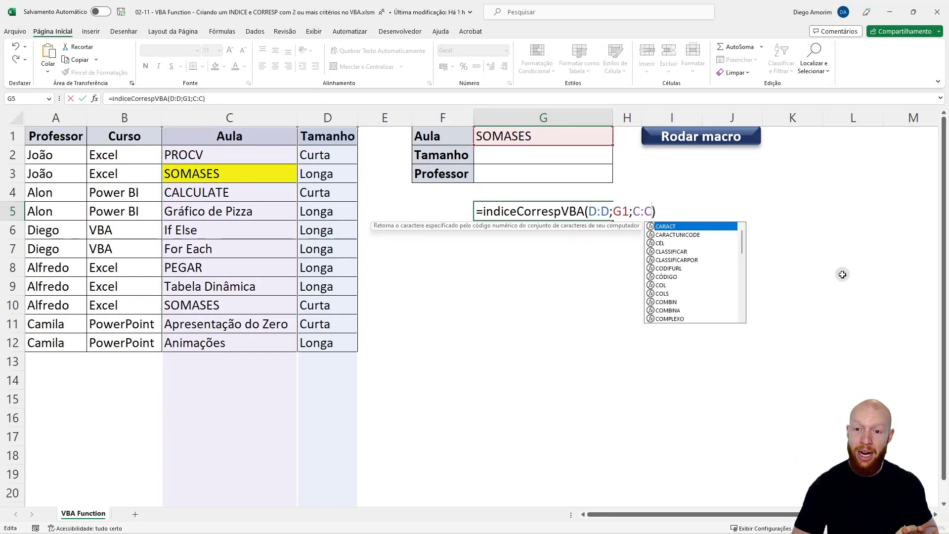
key("Return")
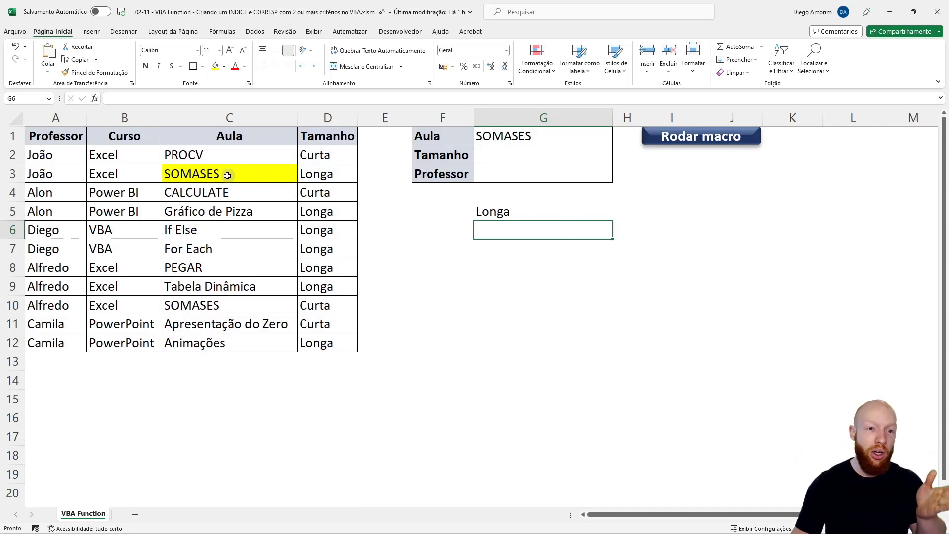
left_click(235, 175)
left_click(326, 175)
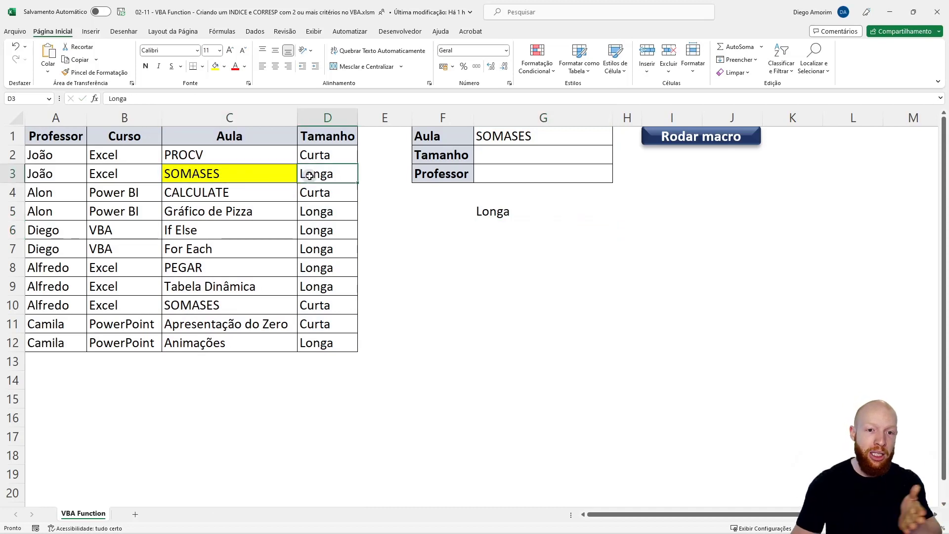
Test G5 by putting CALCULATE in G1 (Curta), then SOMASES back (Longa)
left_click(515, 213)
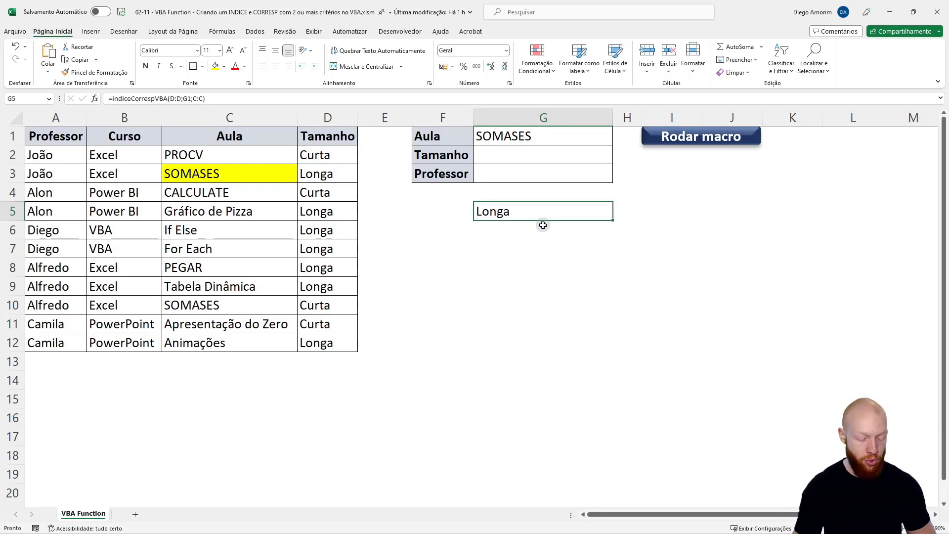
left_click(261, 196)
key("ctrl+c")
left_click(529, 143)
key("ctrl+v")
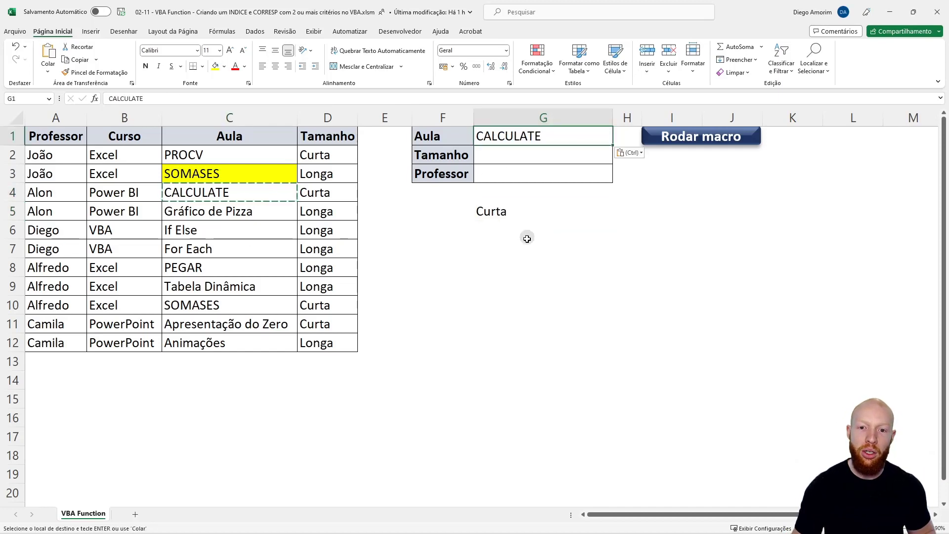
left_click(251, 173)
key("ctrl+c")
left_click(536, 139)
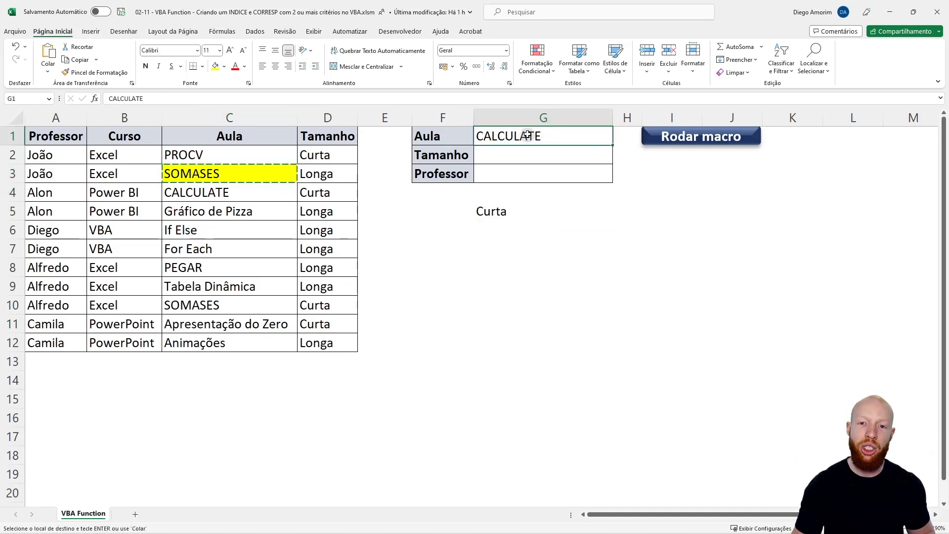
key("ctrl+v")
Begin adding a semicolon argument to G5's formula, then cancel the edit
left_click(513, 210)
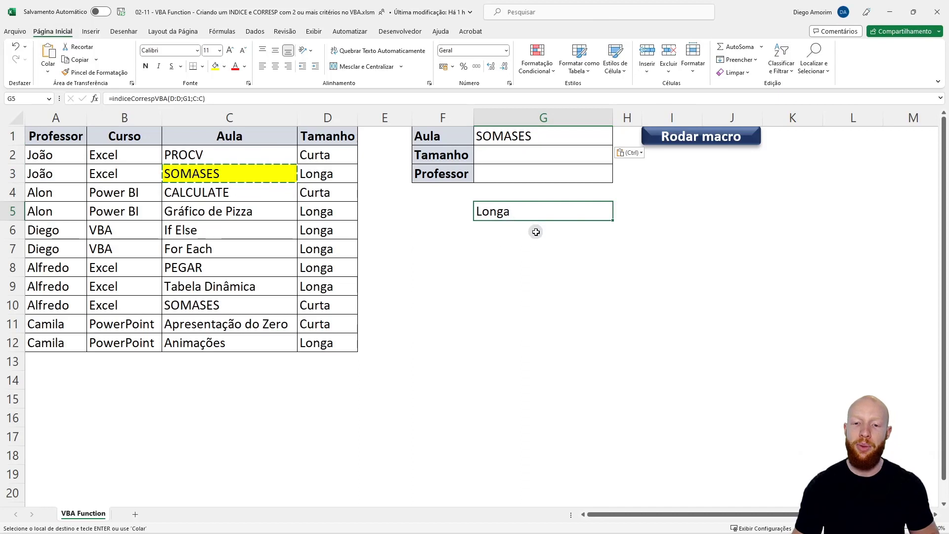
key("F2")
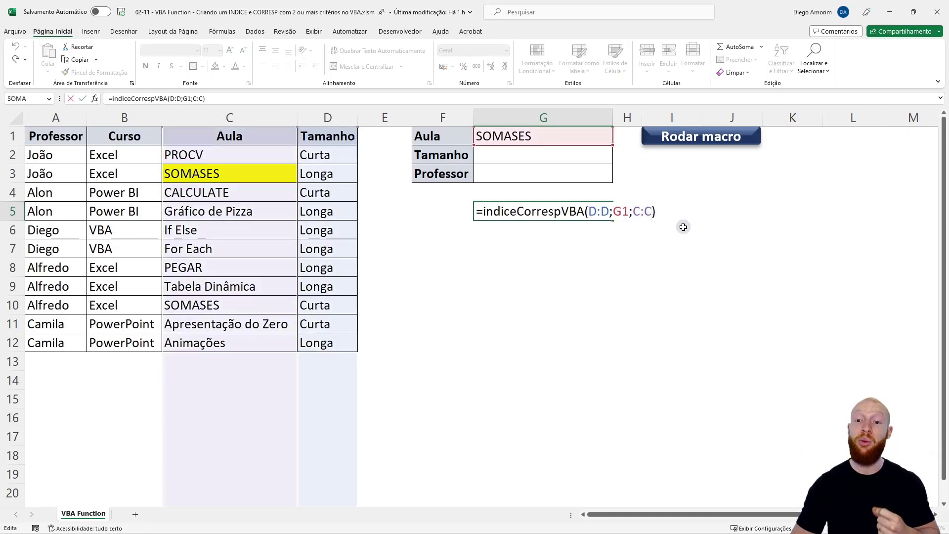
type(";")
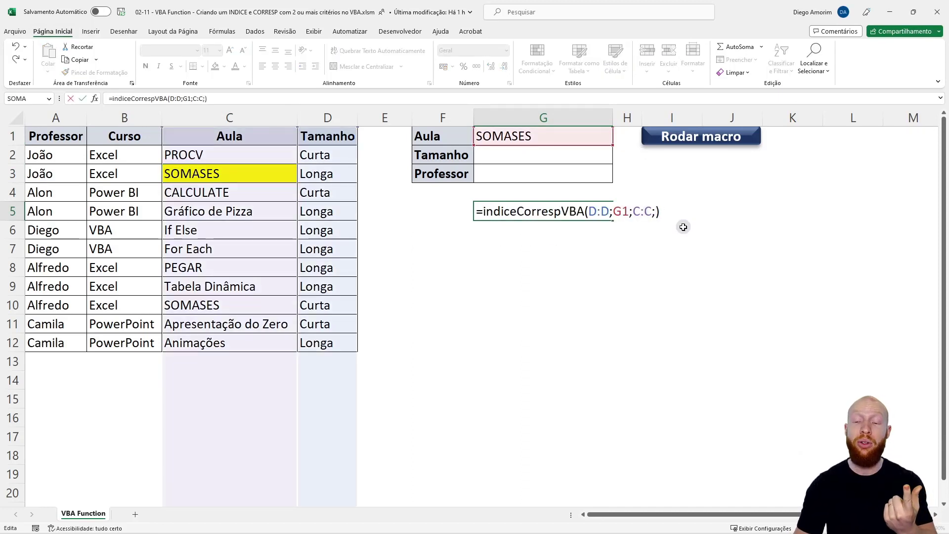
key("Escape")
left_click(557, 177)
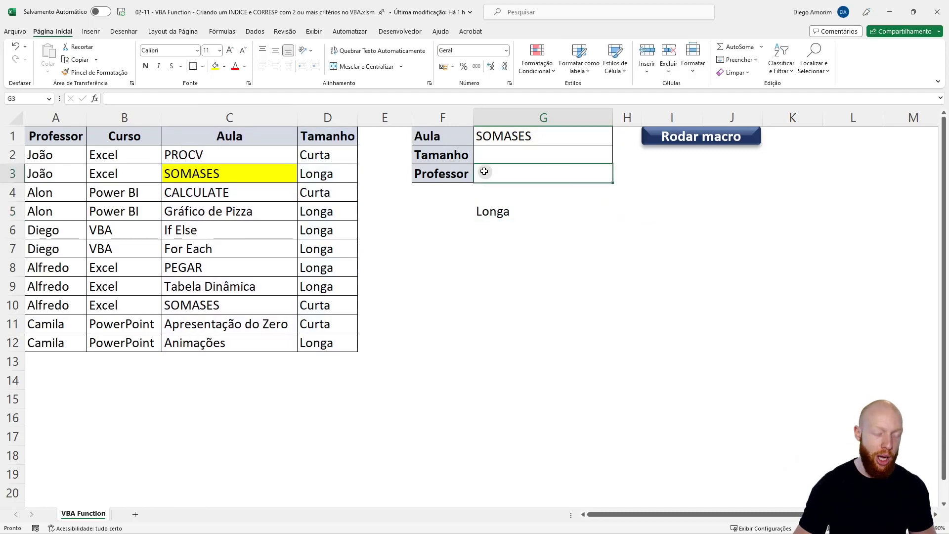
Copy the professor name from A10 into the Professor cell G3
type("j")
key("Escape")
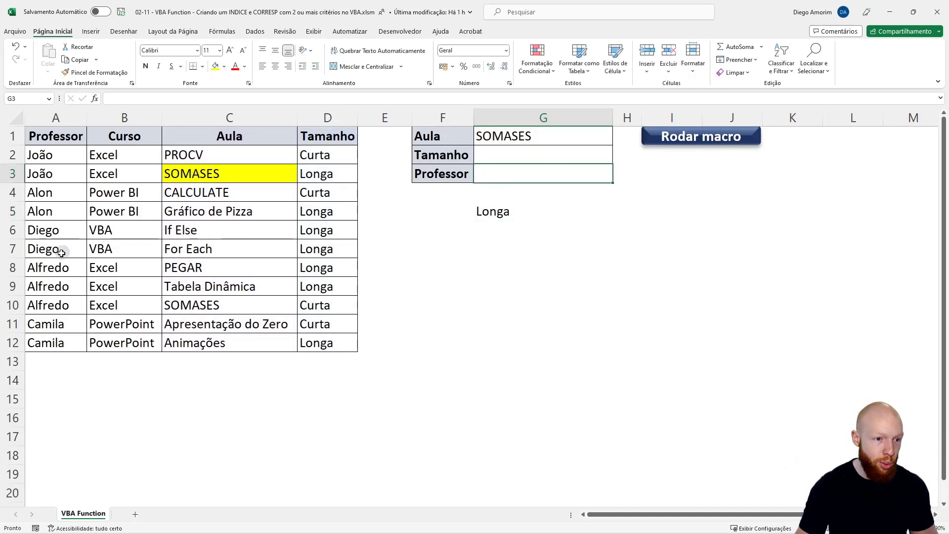
left_click(59, 303)
key("ctrl+c")
left_click(526, 171)
key("ctrl+v")
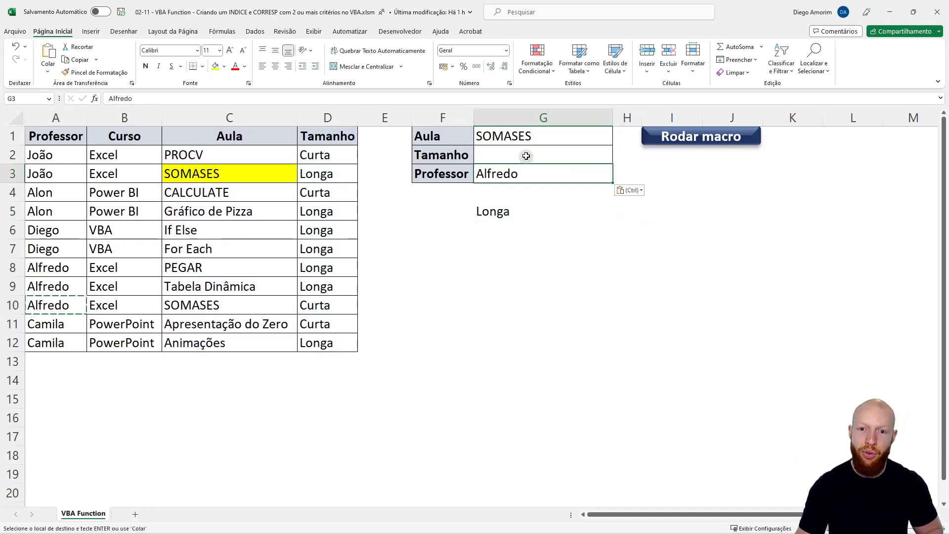
Extend G5 to =indiceCorrespVBA(D:D;G1;C:C;G3;A:A) so it returns Curta
double_click(508, 212)
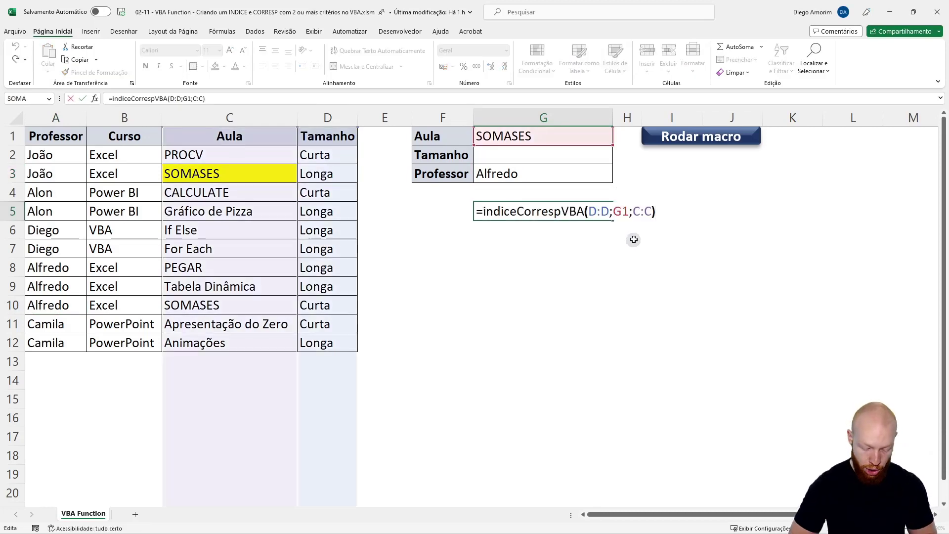
left_click(528, 173)
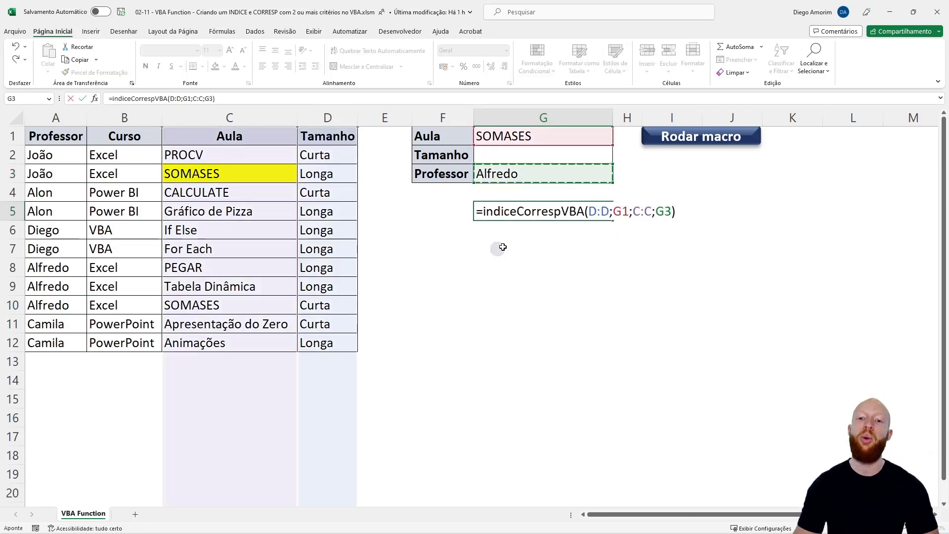
type(";")
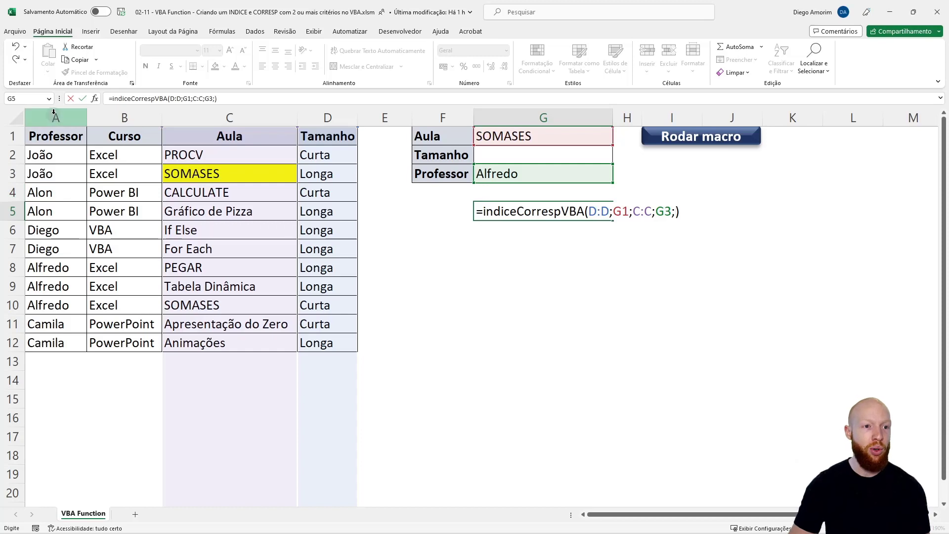
left_click(55, 118)
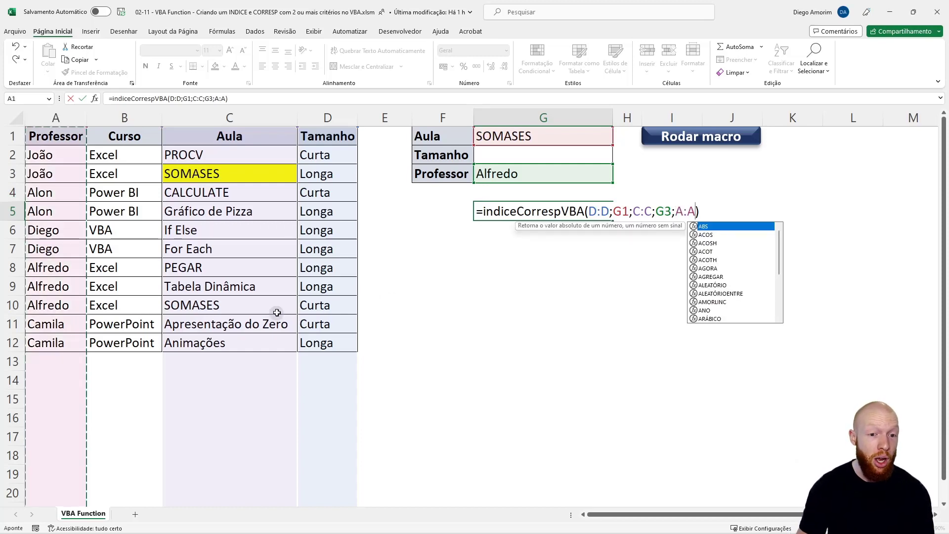
key("Return")
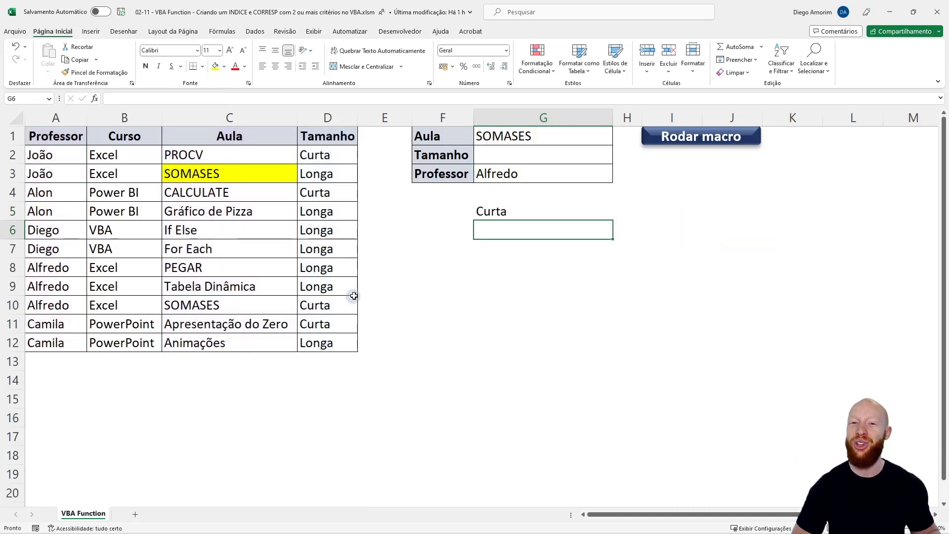
key("Up")
key("Up")
key("Up")
Type the SOMASES row's professor into G3 so G5 shows Longa, then go to the VBA code
type("j")
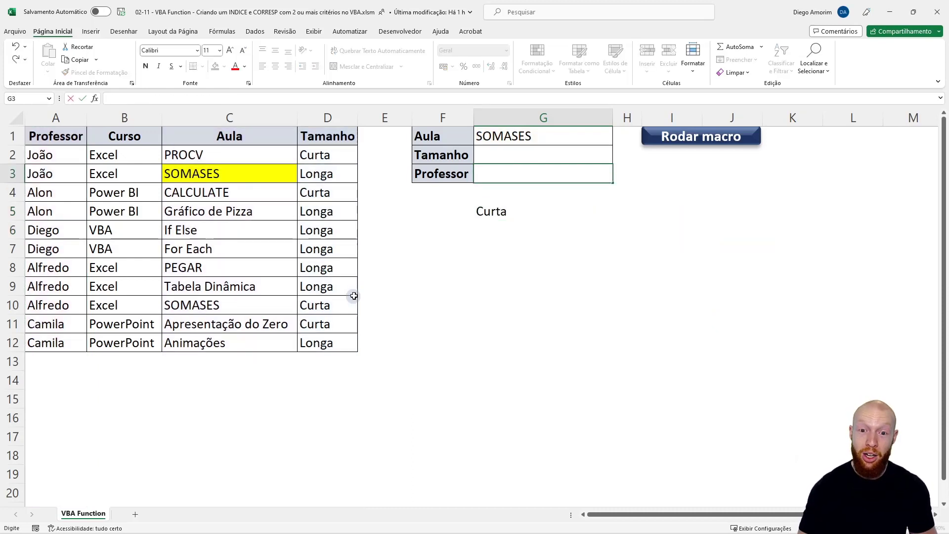
type("oão")
key("Return")
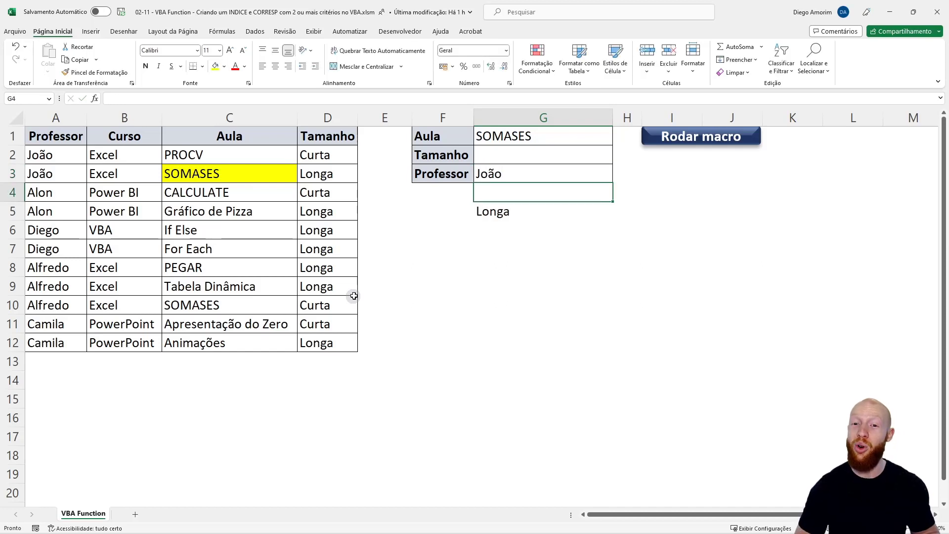
key("Up")
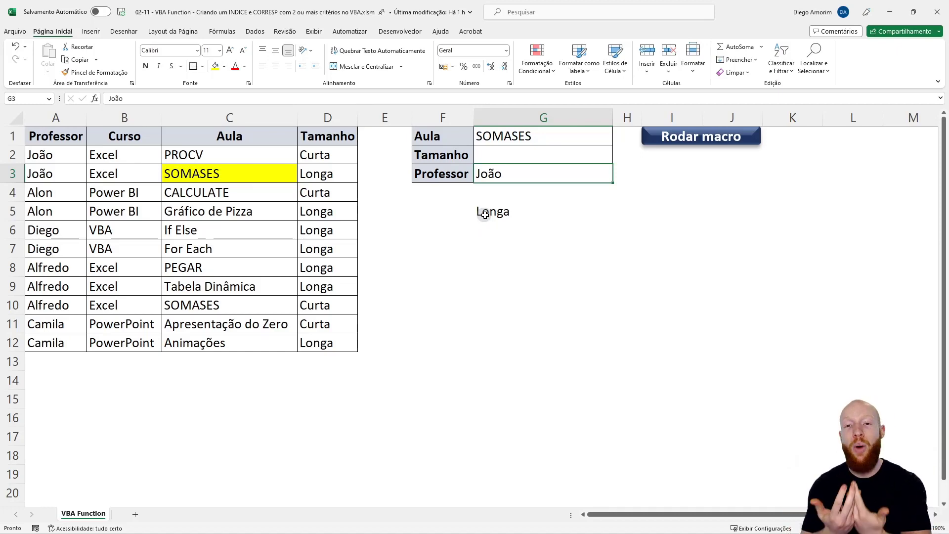
key("alt+F11")
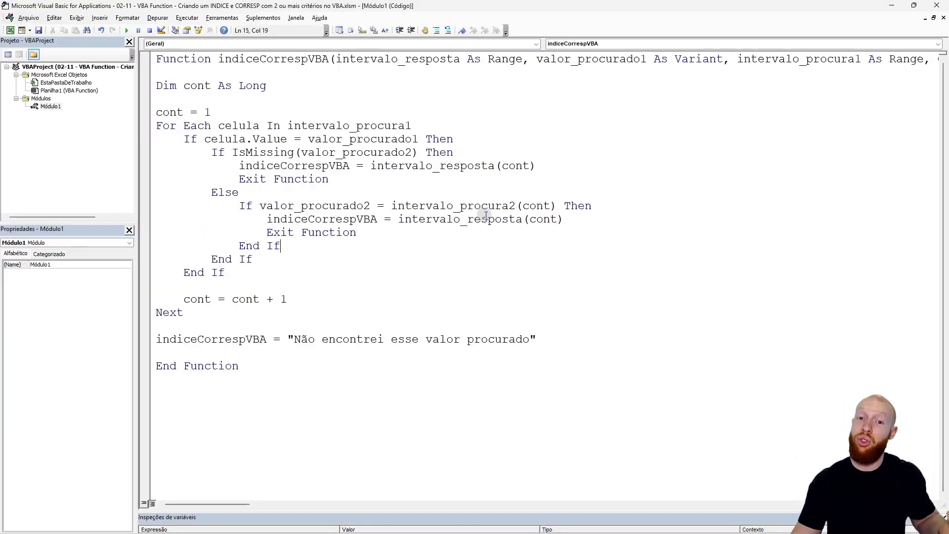
Review indiceCorrespVBA's optional parameters and select the If IsMissing(valor_procurado2)…End If block
key("End")
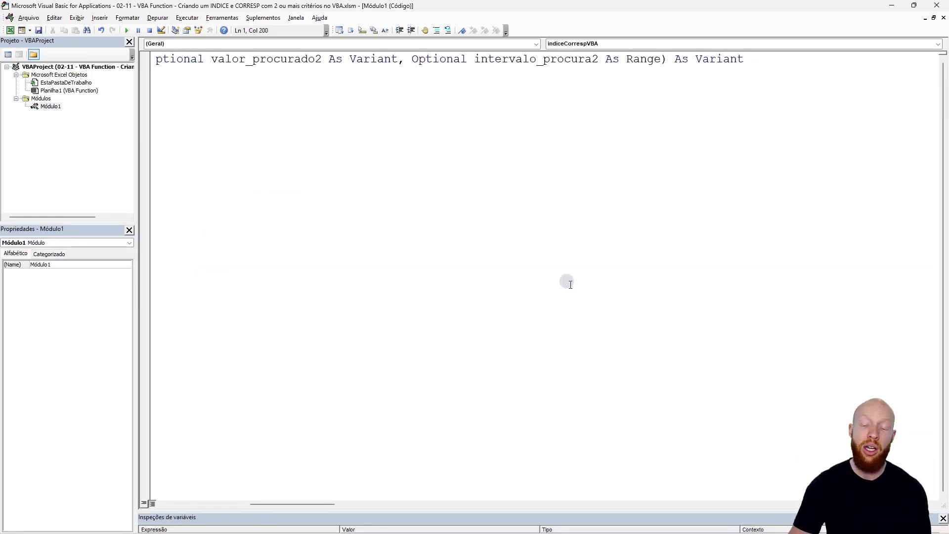
left_click_drag(303, 504, 294, 503)
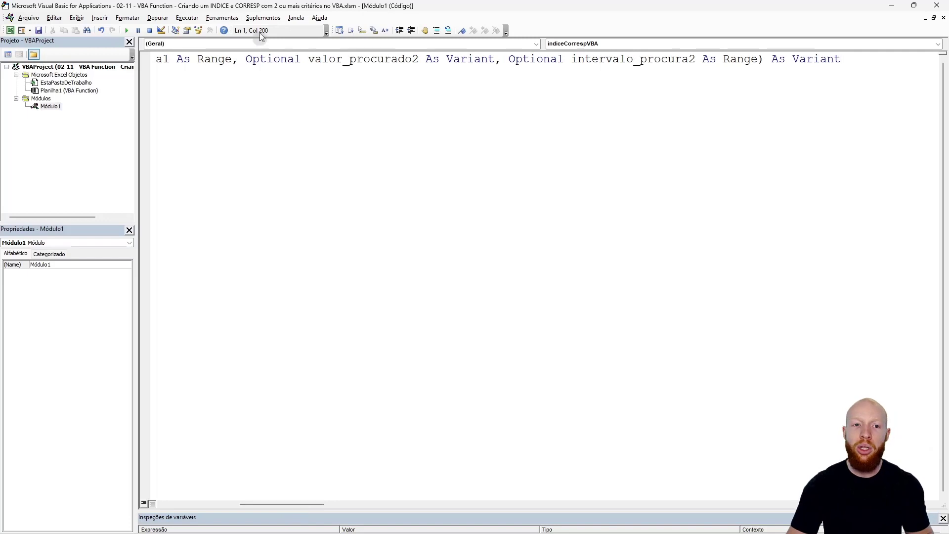
left_click_drag(231, 59, 758, 58)
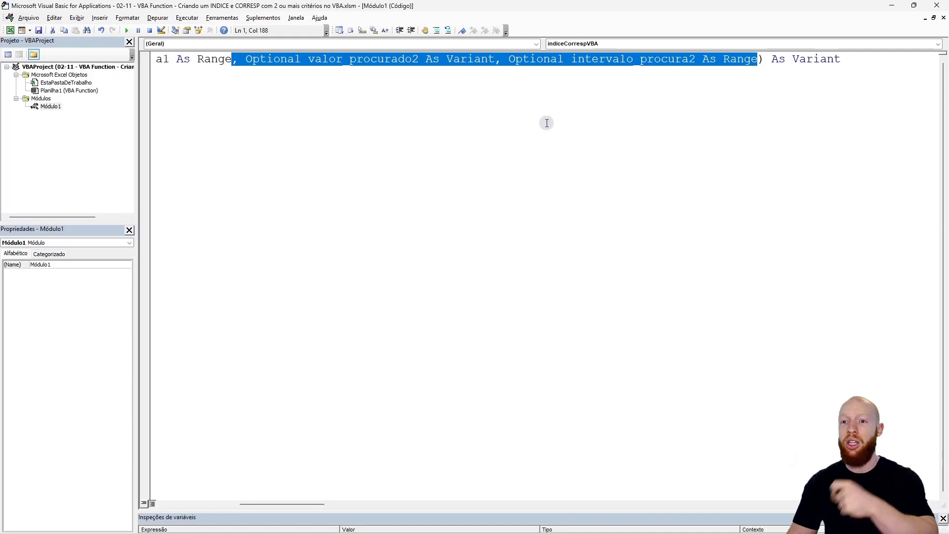
left_click_drag(292, 504, 186, 497)
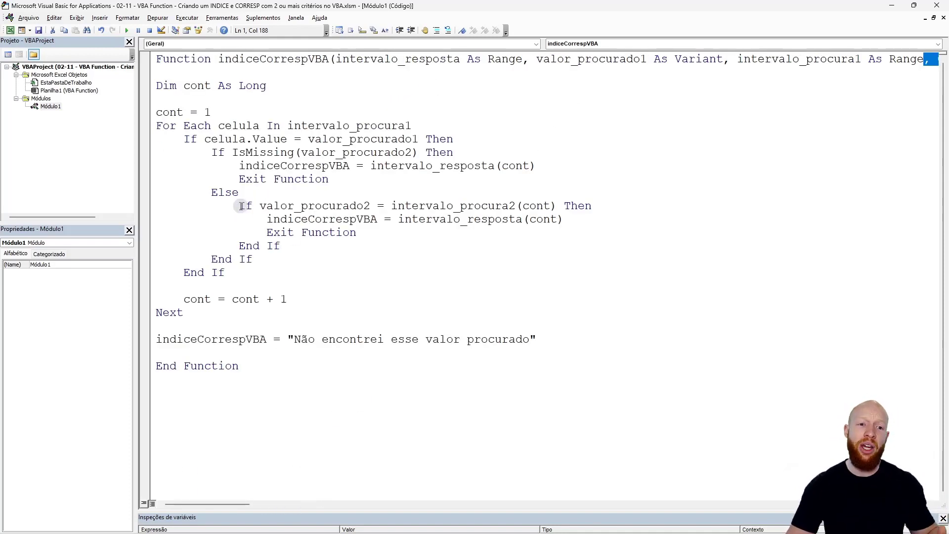
left_click_drag(239, 165, 340, 178)
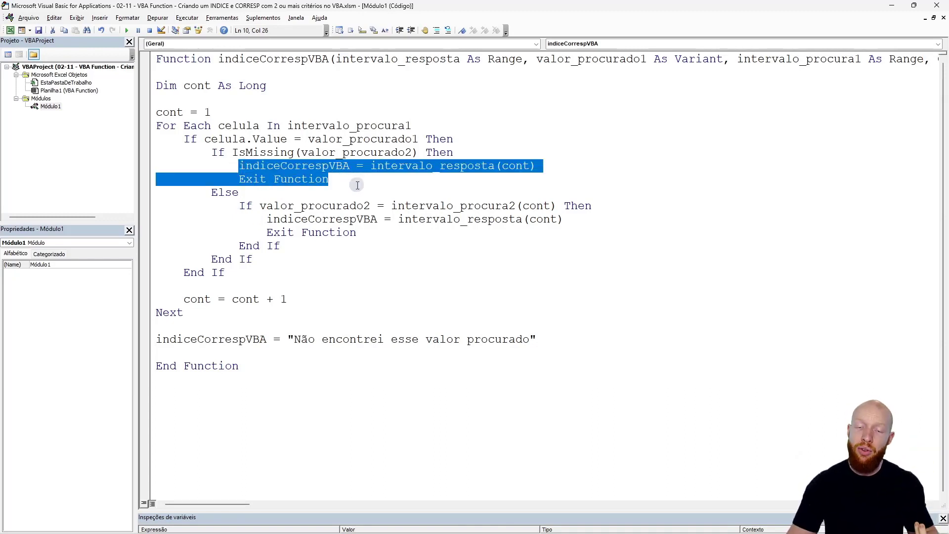
double_click(306, 167)
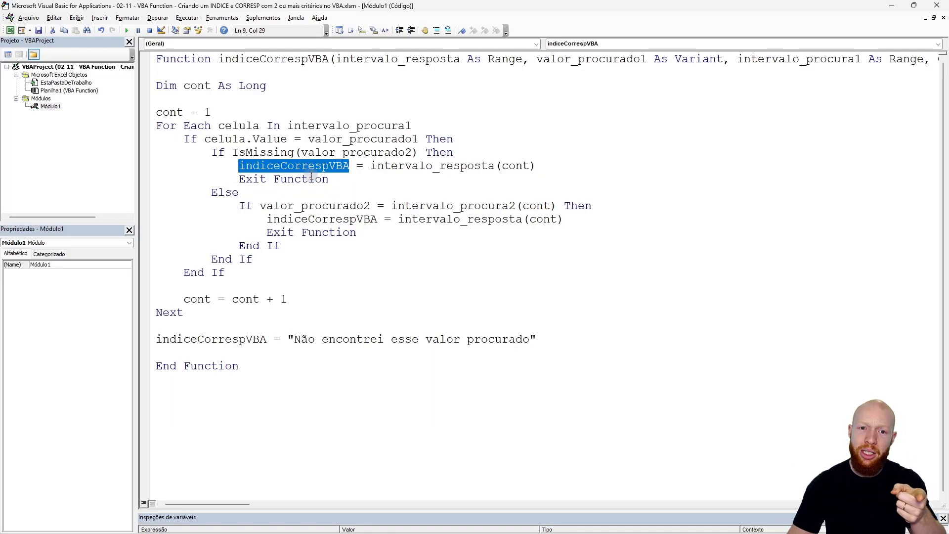
double_click(318, 153)
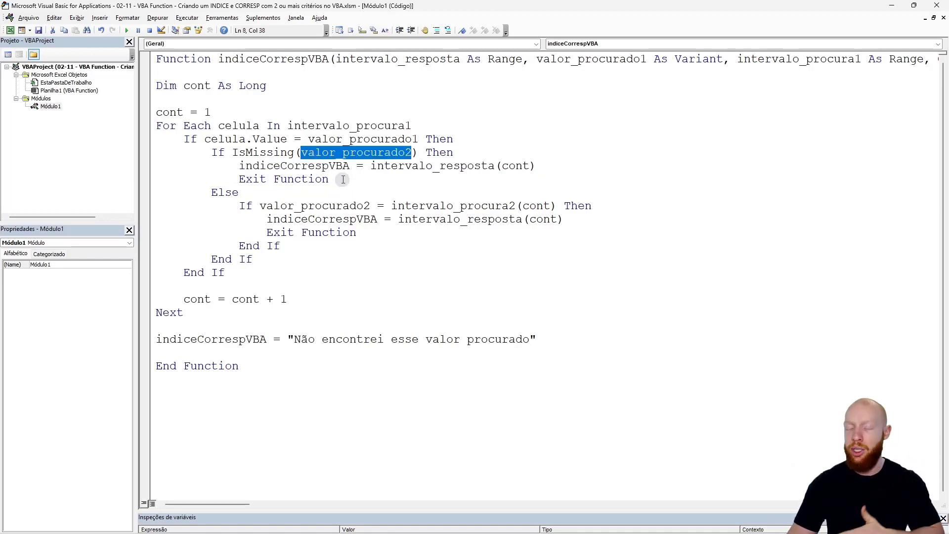
mouse_move(239, 205)
left_mouse_down()
mouse_move(311, 239)
mouse_move(368, 233)
left_mouse_up()
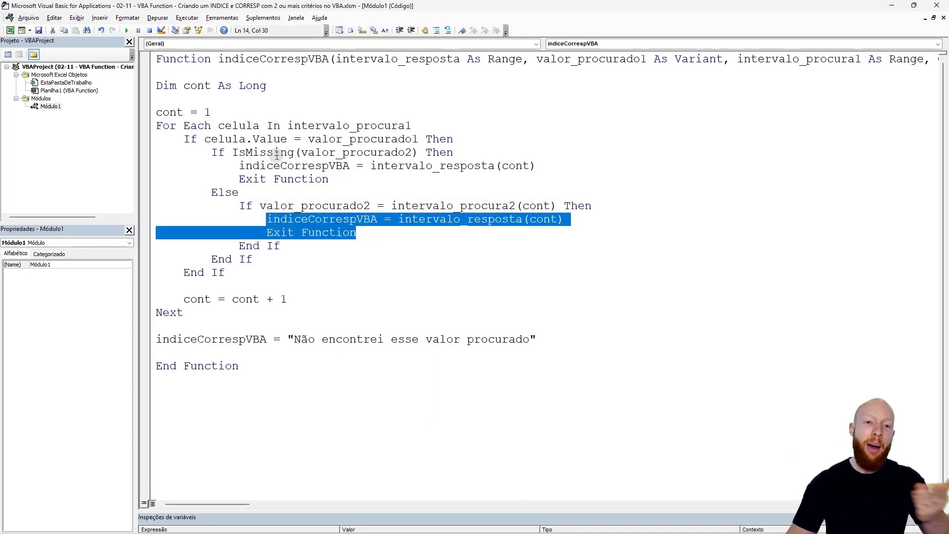
left_click_drag(212, 153, 290, 259)
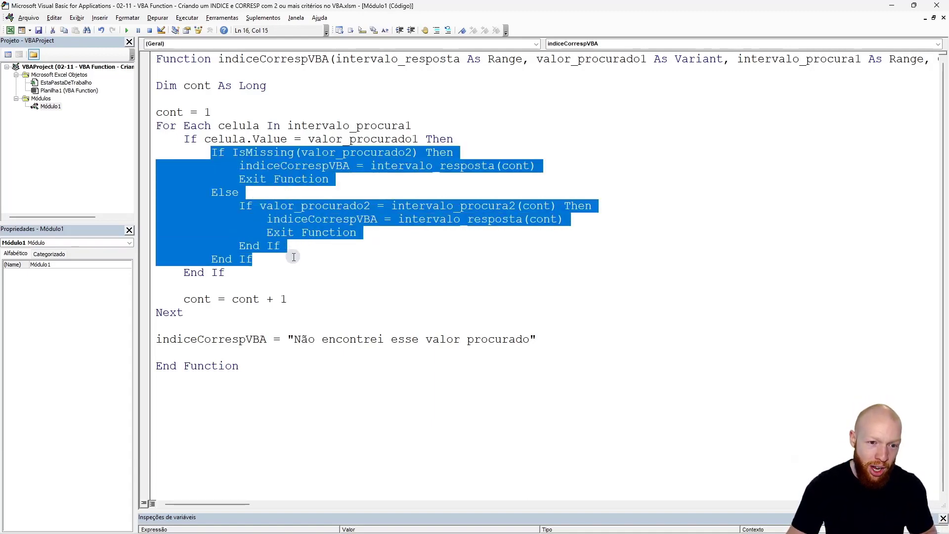
Nest a copy of the IsMissing check inside itself, indented, renumbered to valor_procurado3 and intervalo_procura3
key("ctrl+c")
left_click(269, 222)
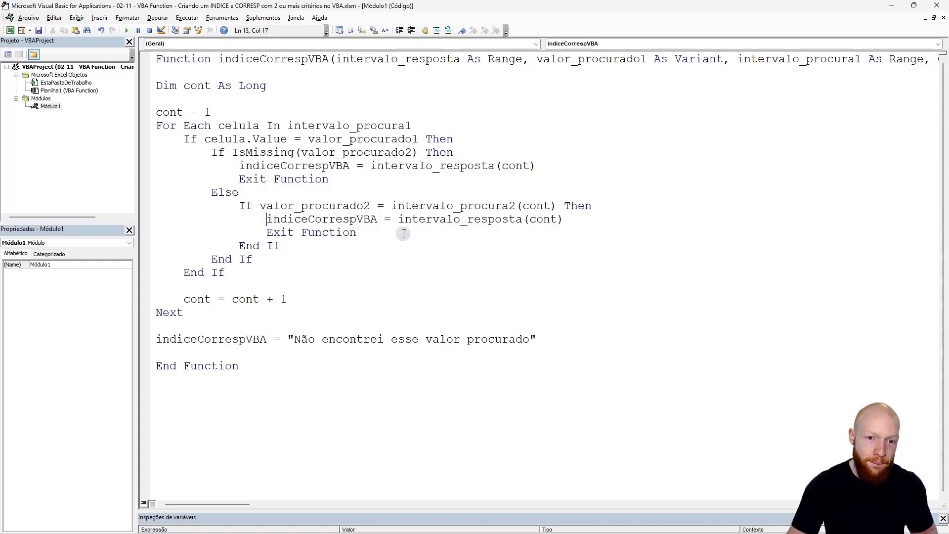
left_click(403, 233, "shift")
key("ctrl+v")
left_click(240, 233, "shift")
key("Tab")
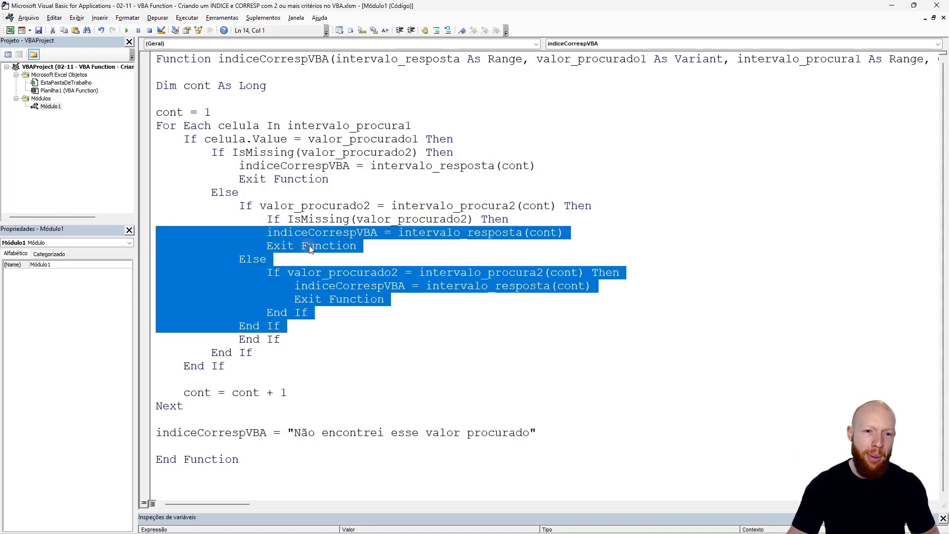
key("Tab")
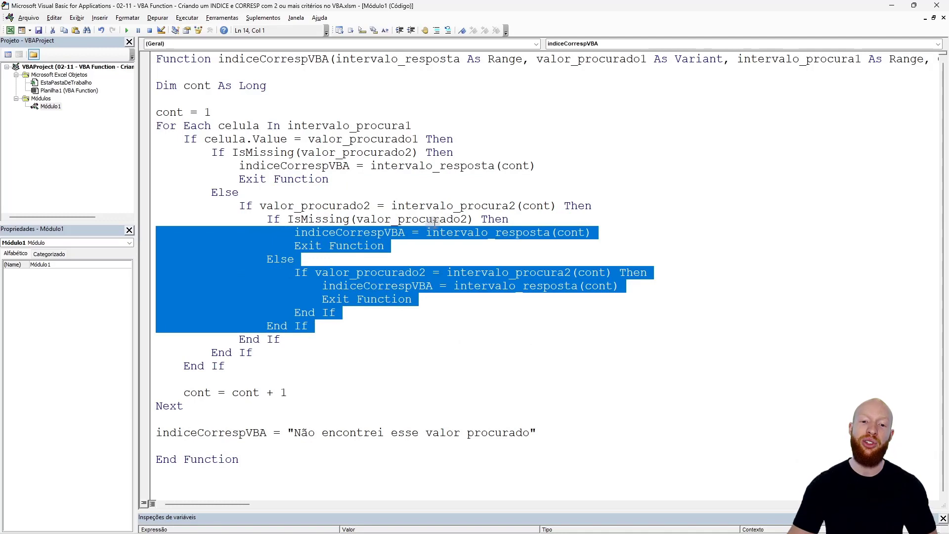
left_click(465, 219)
key("BackSpace")
type("3")
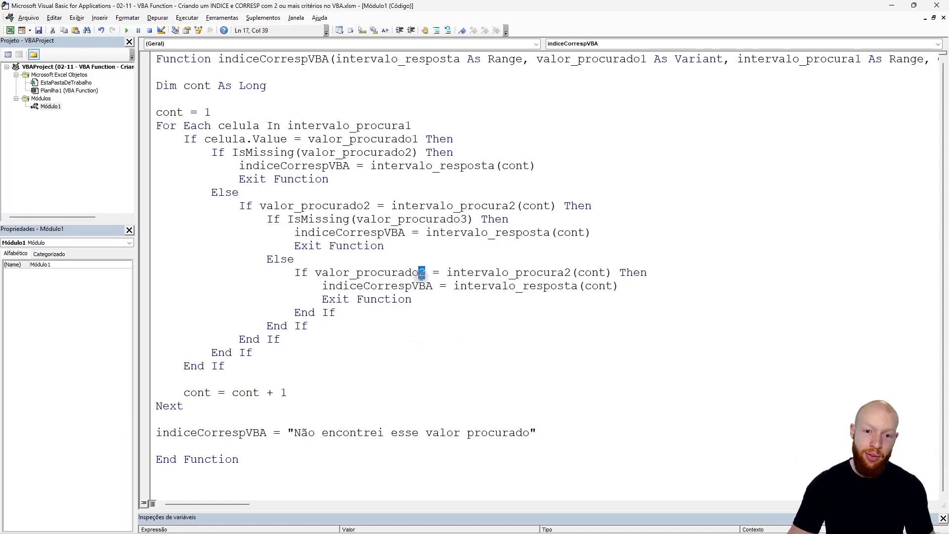
type("3")
type("3")
left_click(571, 292)
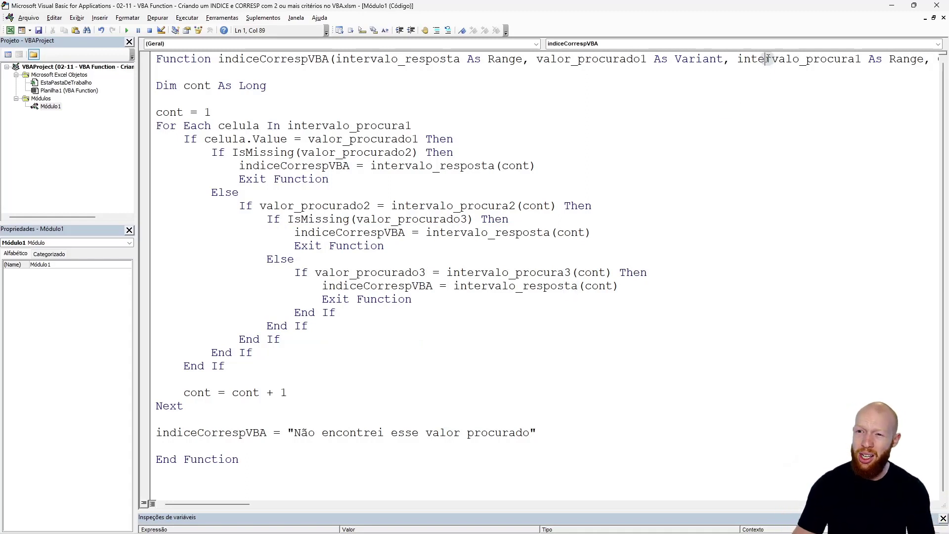
Add Optional valor_procurado3 and intervalo_procura3 parameters to the function signature
key("End")
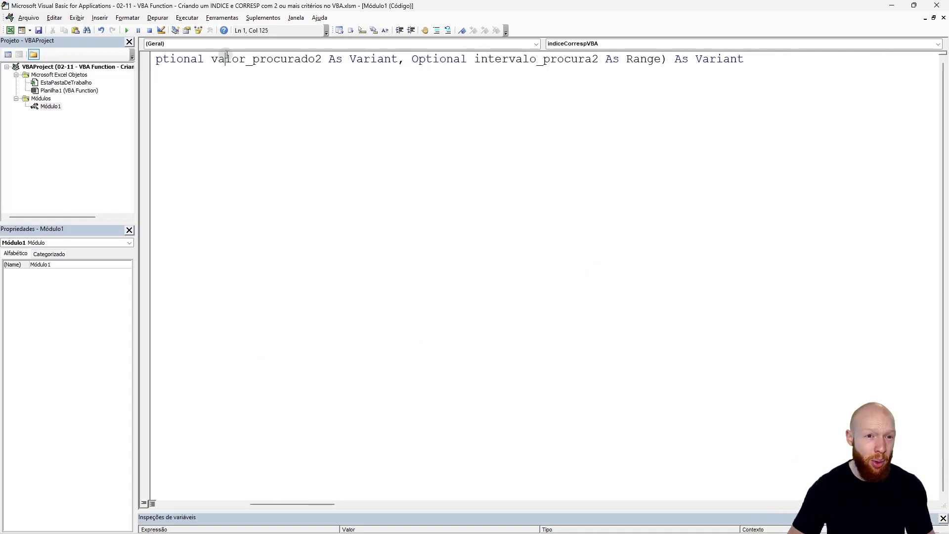
key("ctrl+Left")
key("ctrl+Left")
key("ctrl+Left")
key("shift+End")
key("shift+Left")
key("shift+Left")
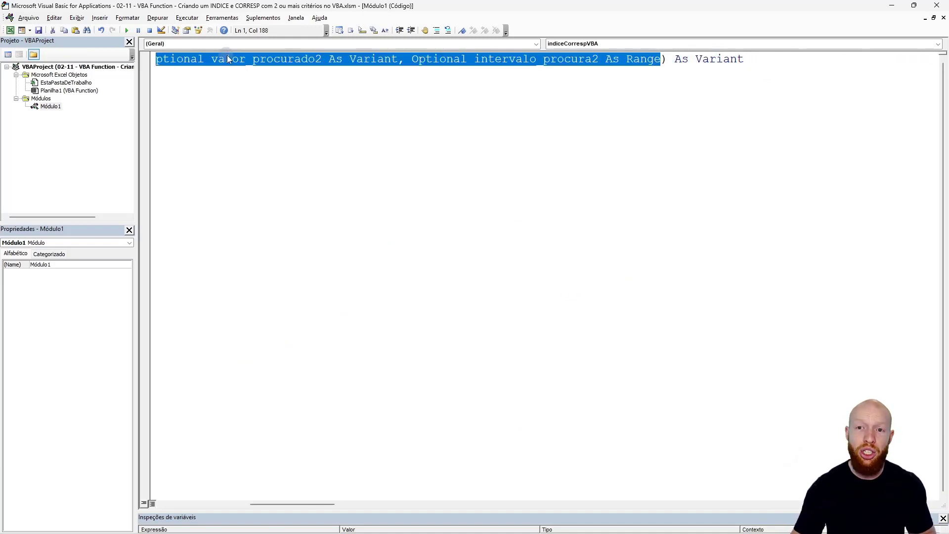
left_click(661, 60)
key("ctrl+v")
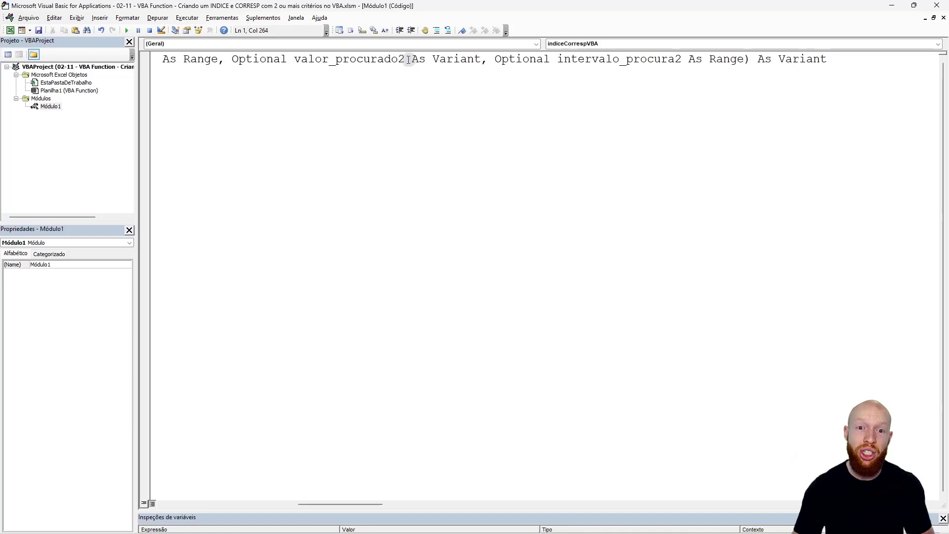
type("3")
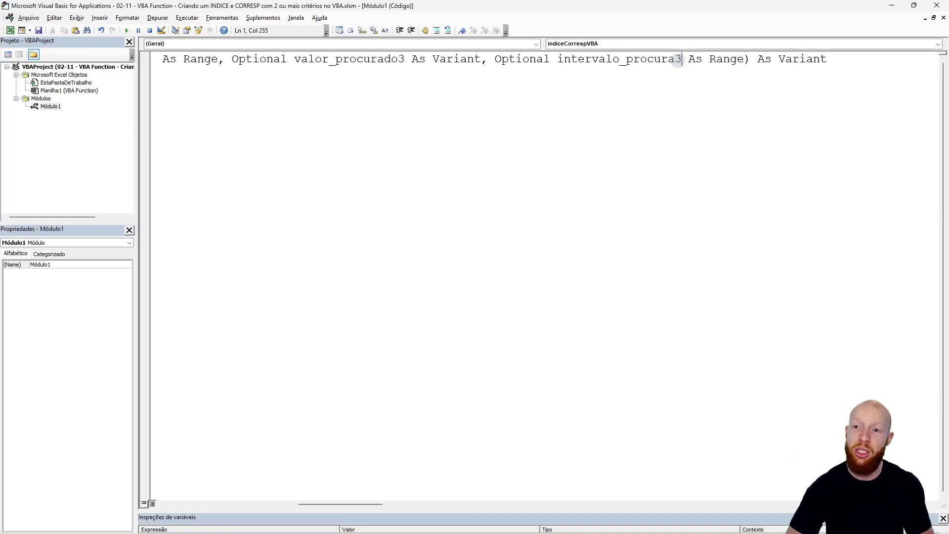
key("Home")
left_click(504, 165)
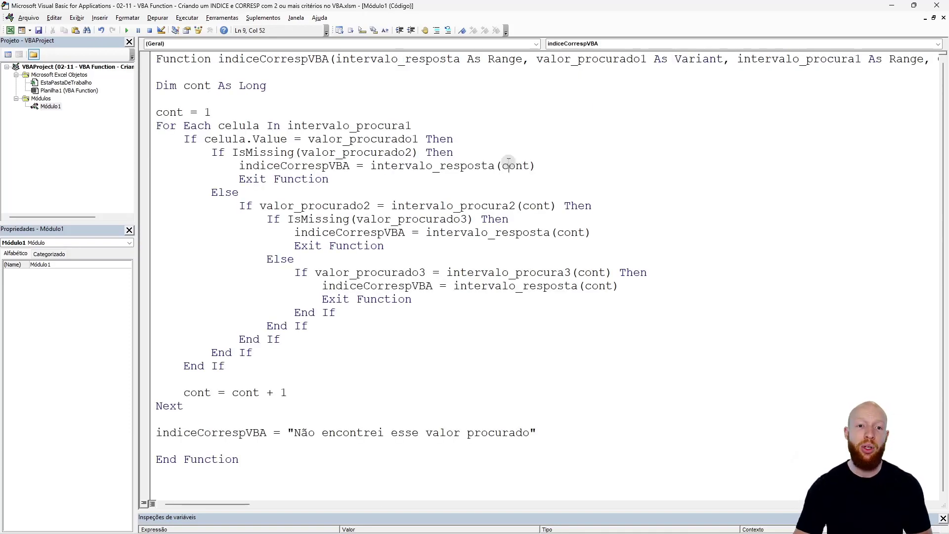
Walk through the nested IsMissing checks for the second and third criteria, then return to Excel
left_click(260, 139)
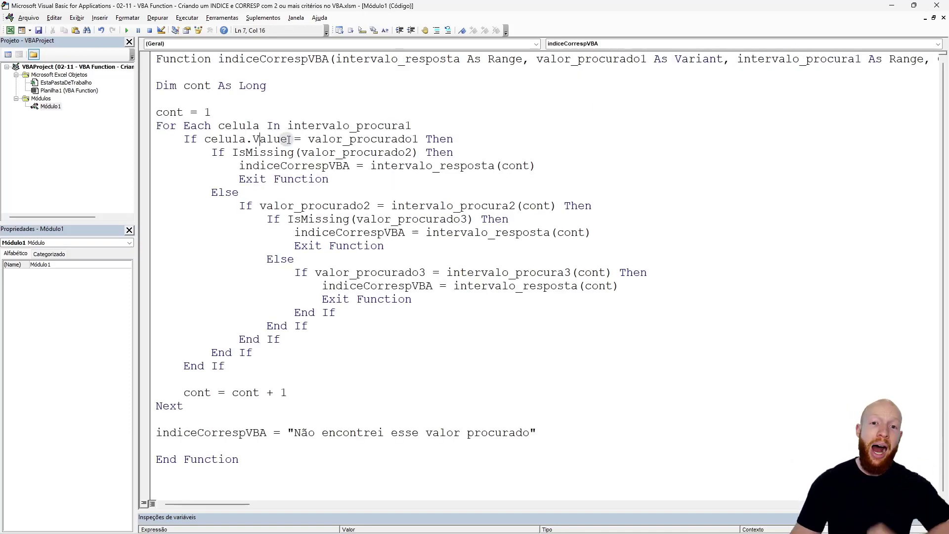
double_click(341, 152)
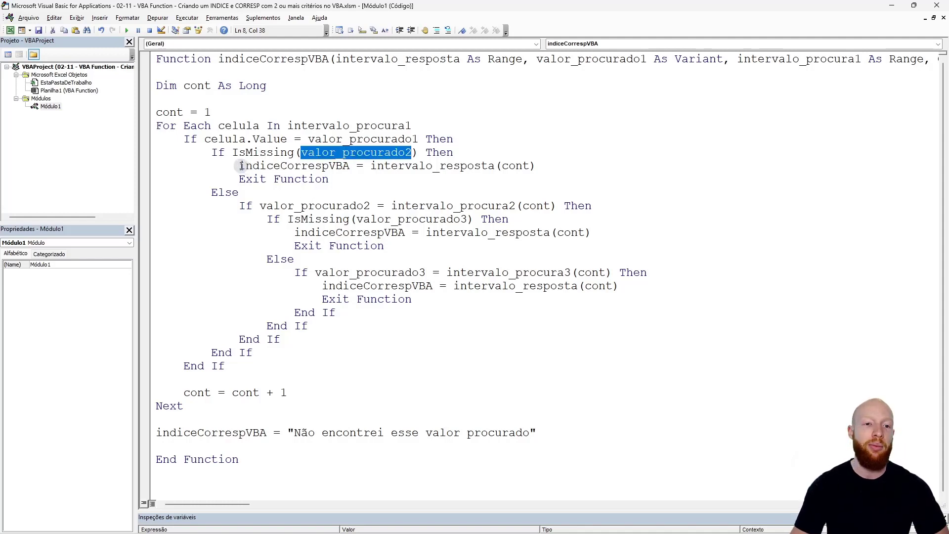
left_click_drag(240, 165, 353, 184)
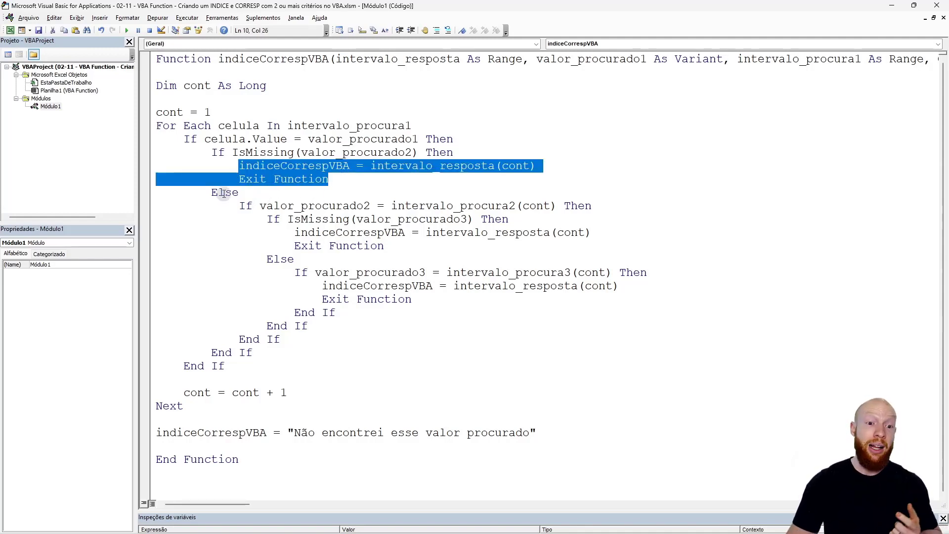
left_click_drag(239, 205, 334, 325)
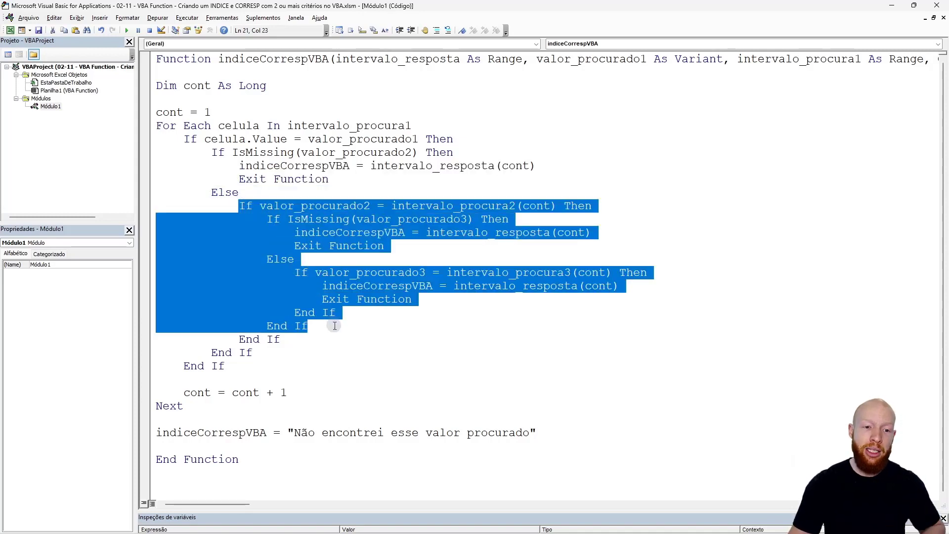
double_click(355, 206)
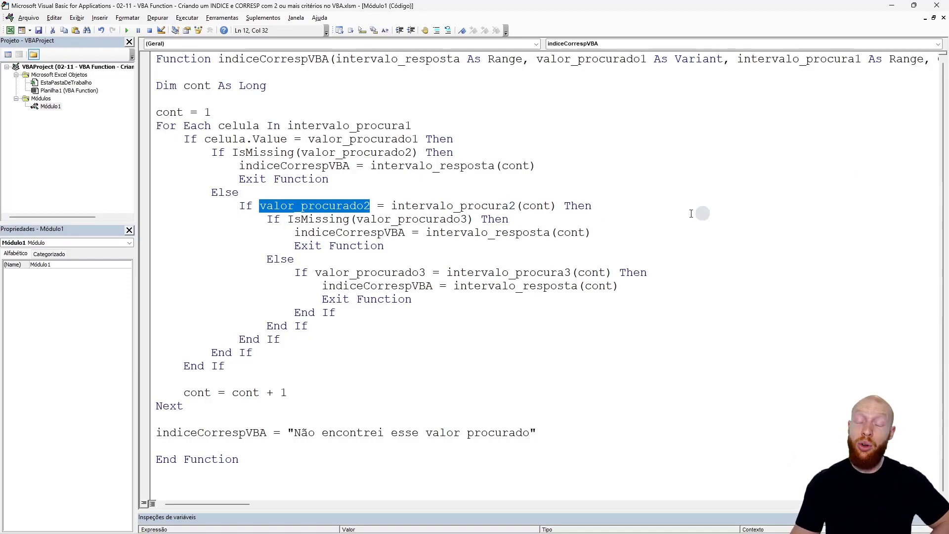
double_click(422, 223)
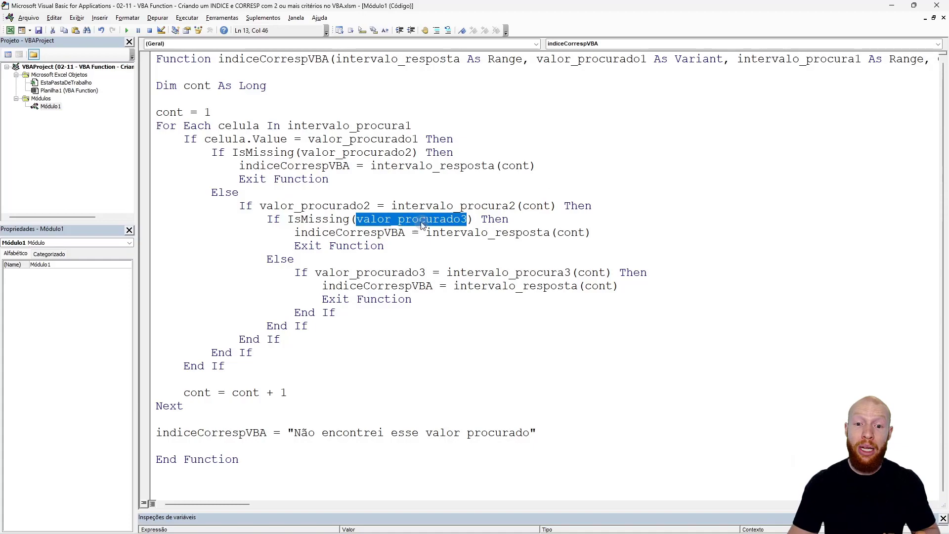
left_click(404, 298)
key("alt+F11")
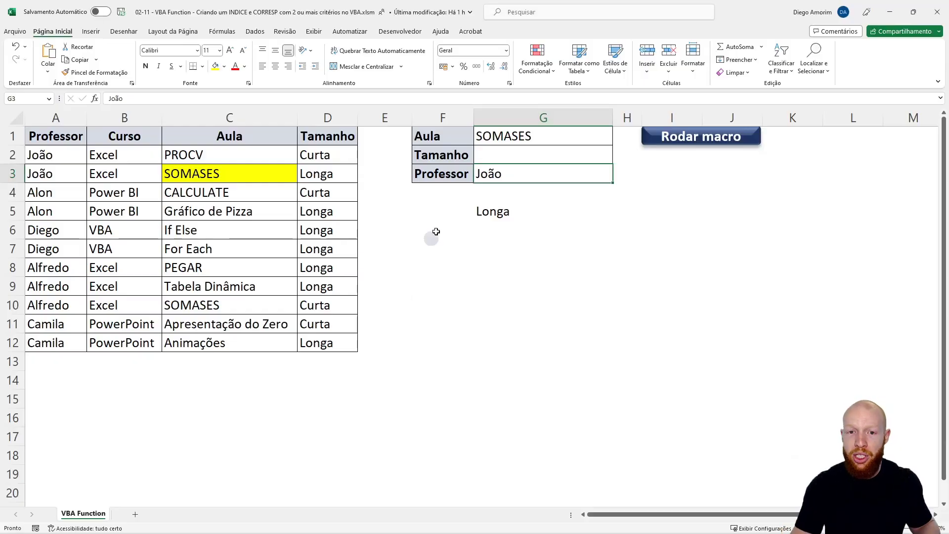
Add a Curso label in F4 with value Excel in G4, formatted like the Professor row
left_click(445, 188)
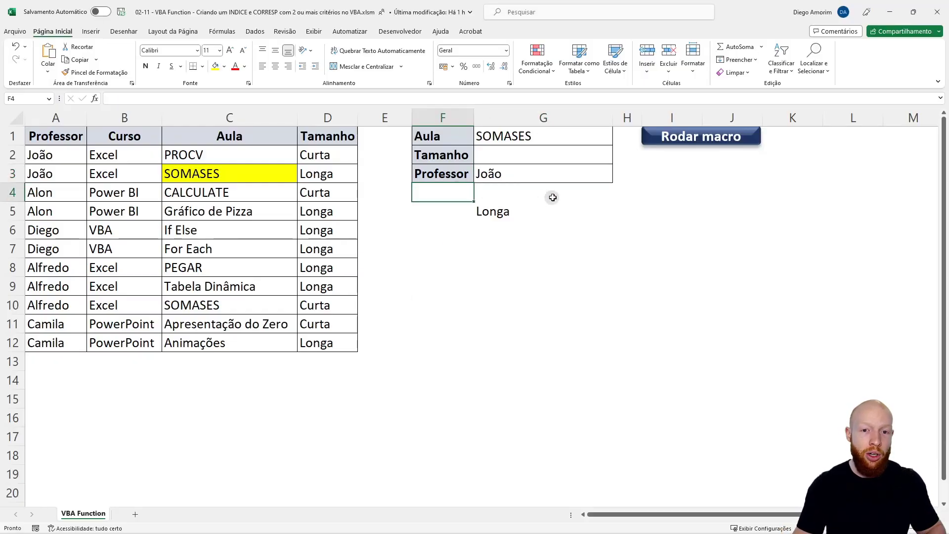
type("Curo")
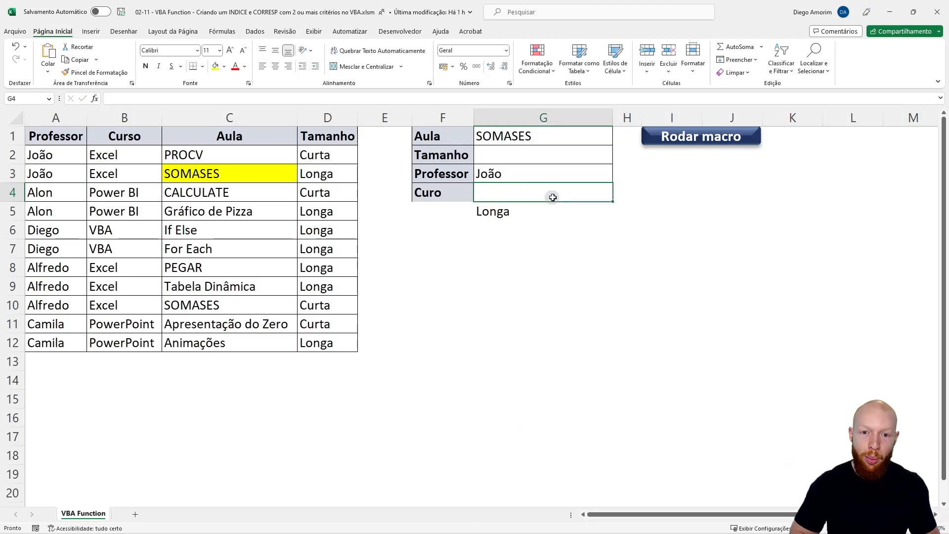
key("BackSpace")
key("BackSpace")
key("BackSpace")
type("so")
left_click(553, 197)
type("Excel")
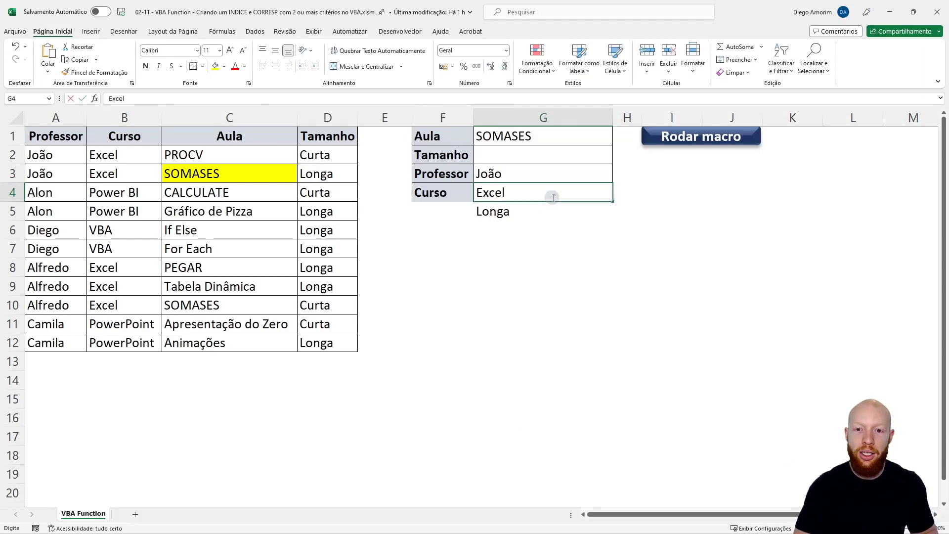
key("Return")
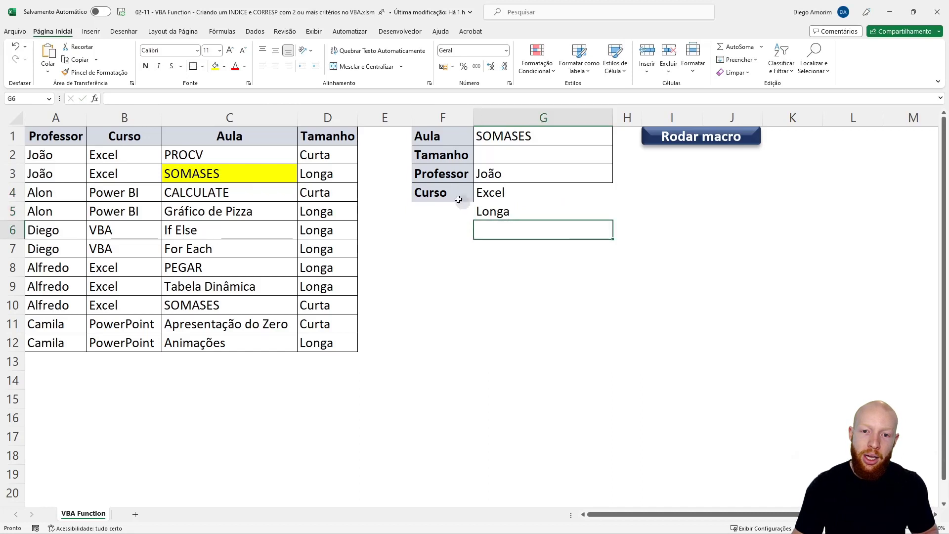
left_click_drag(443, 178, 505, 176)
left_click(94, 72)
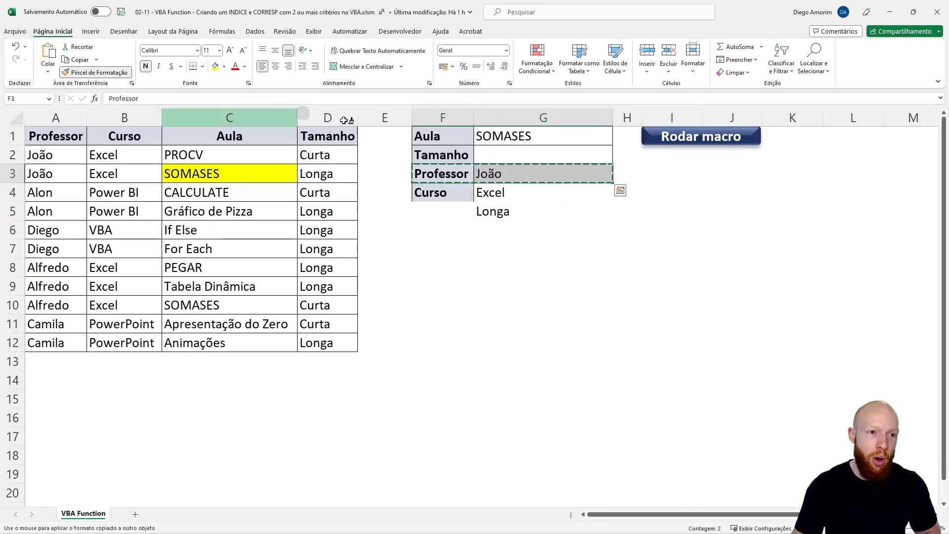
left_click(451, 192)
Append ;G4;B:B to G5's formula as the Curso criterion
left_click(504, 211)
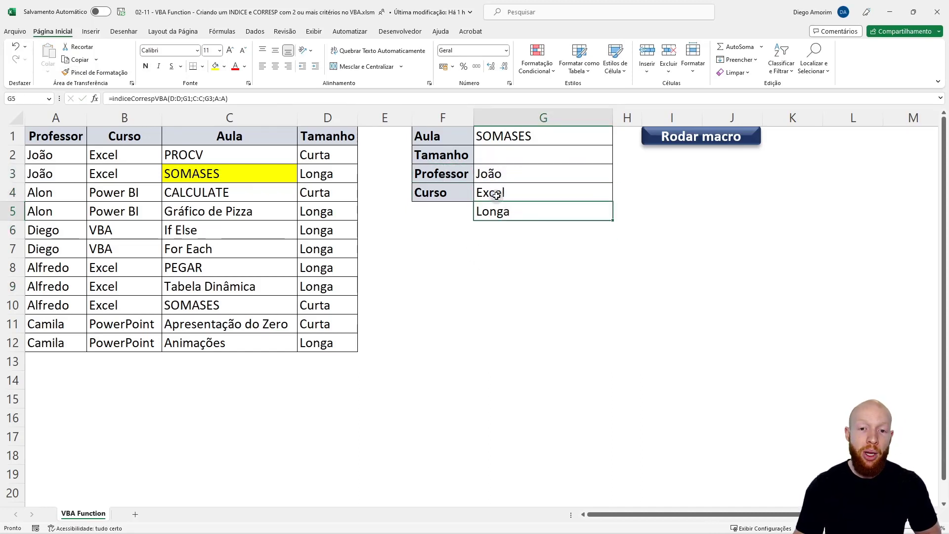
double_click(527, 223)
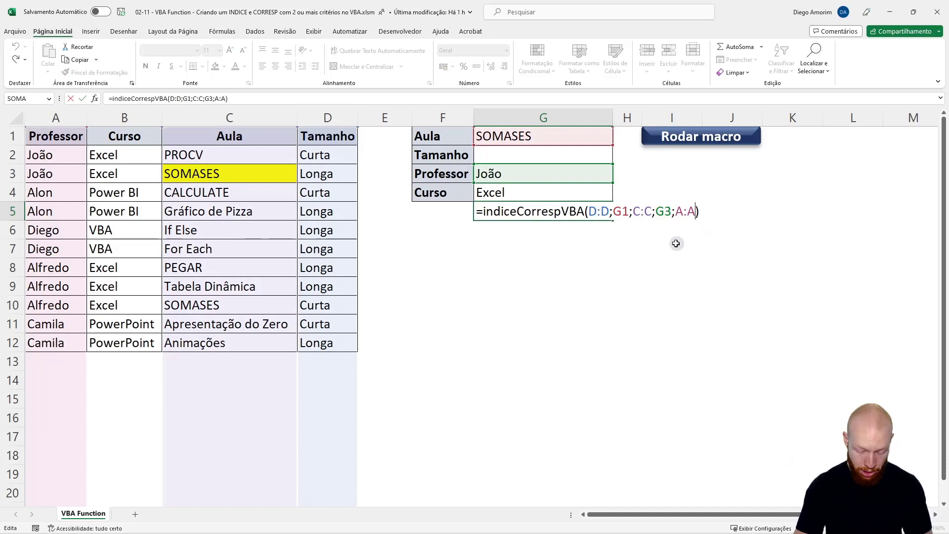
type(";")
left_click(502, 191)
type("G4")
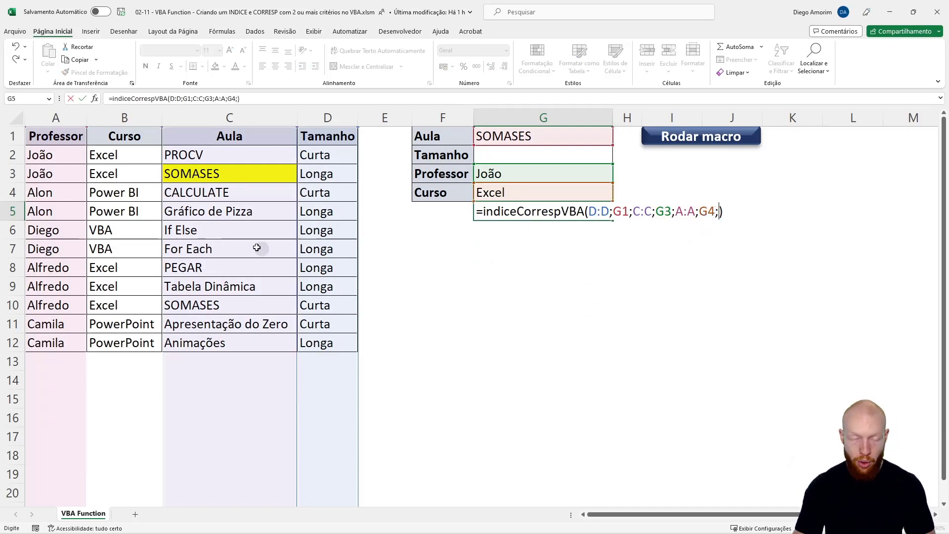
type(";")
left_click(133, 119)
key("Return")
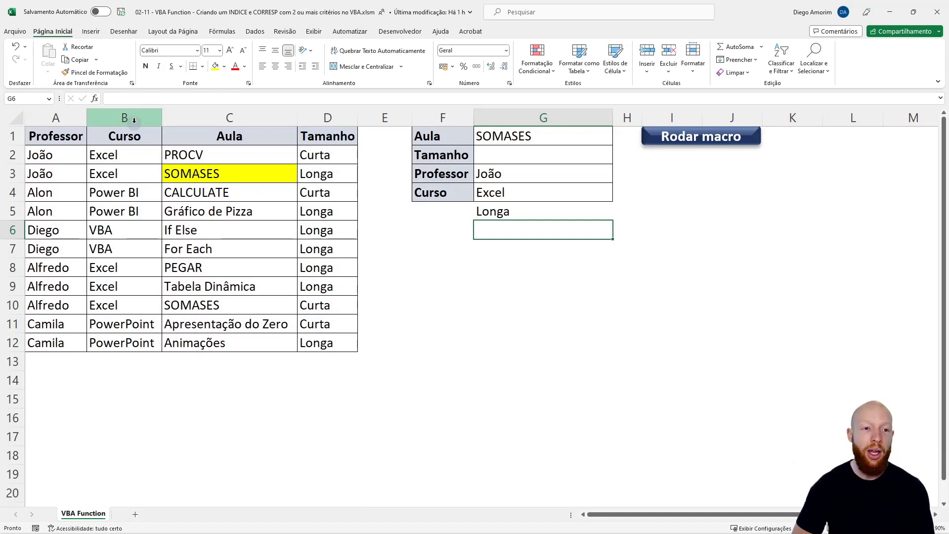
Change the Professor in G3 to the other SOMASES teacher so G5 returns Curta
key("Up")
key("Up")
key("Up")
type("Alfre")
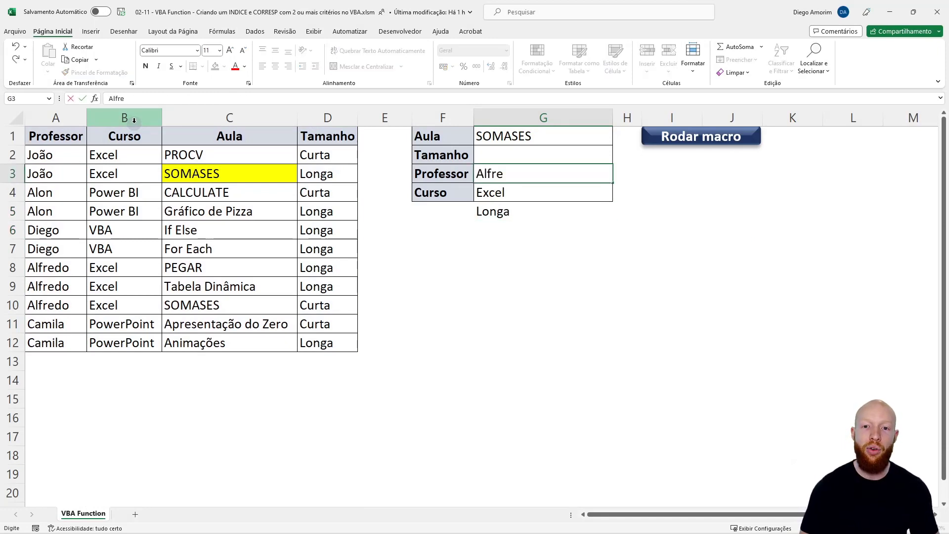
type("do")
key("Return")
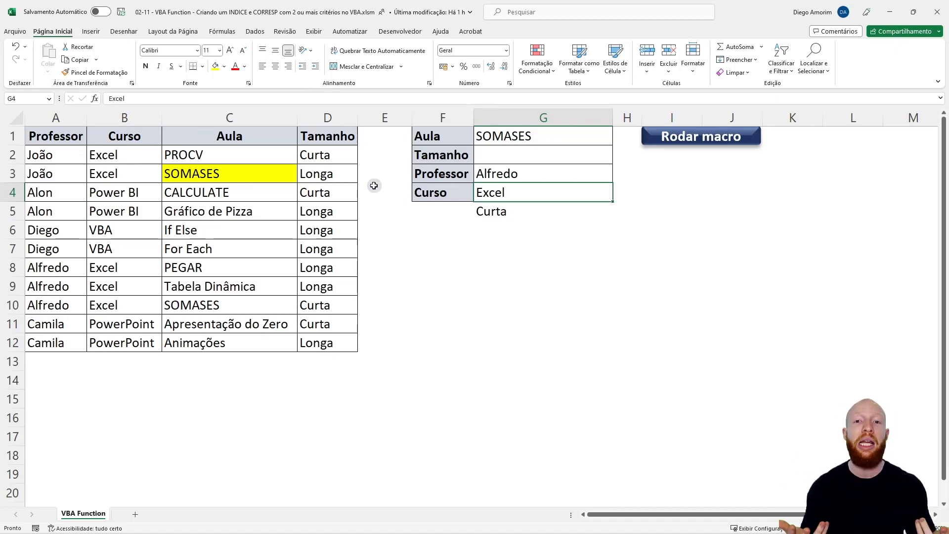
key("alt+F11")
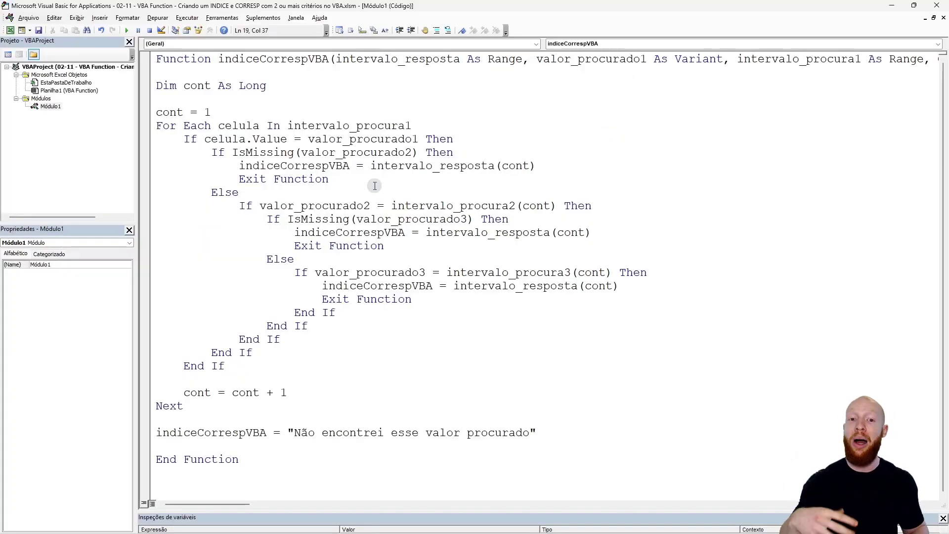
Highlight the nested criteria checks, then show G5's =indiceCorrespVBA(D:D;G1;C:C;G3;A:A;G4;B:B) returning Curta
left_click_drag(184, 138, 368, 371)
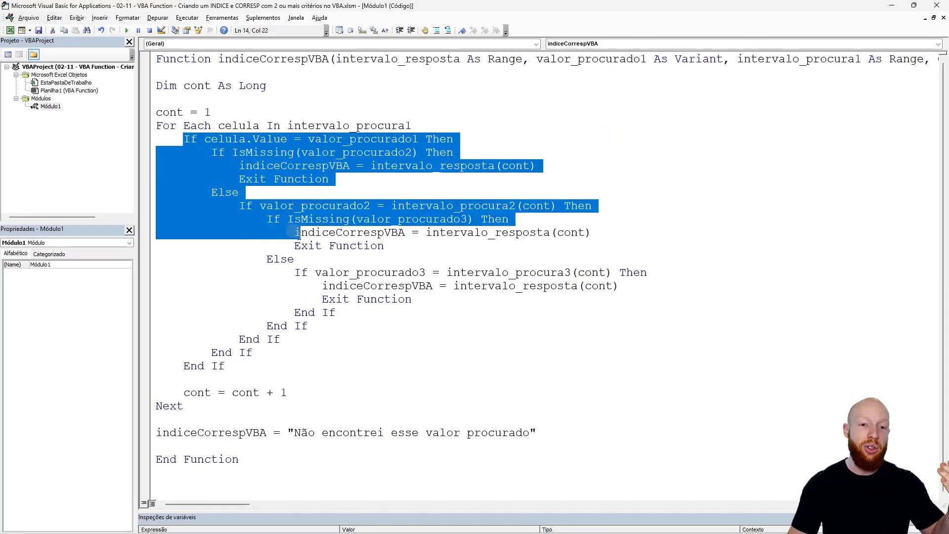
left_click(437, 205)
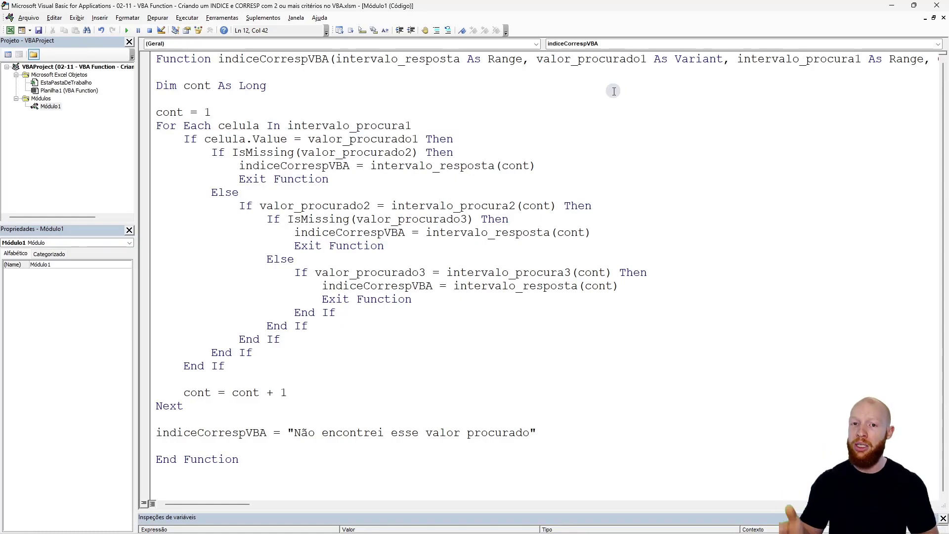
key("alt+F11")
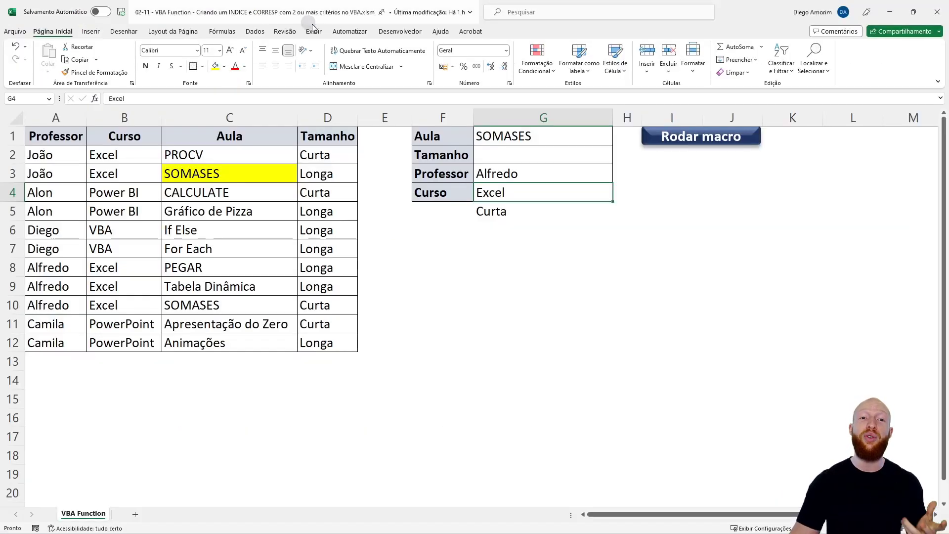
left_click(502, 215)
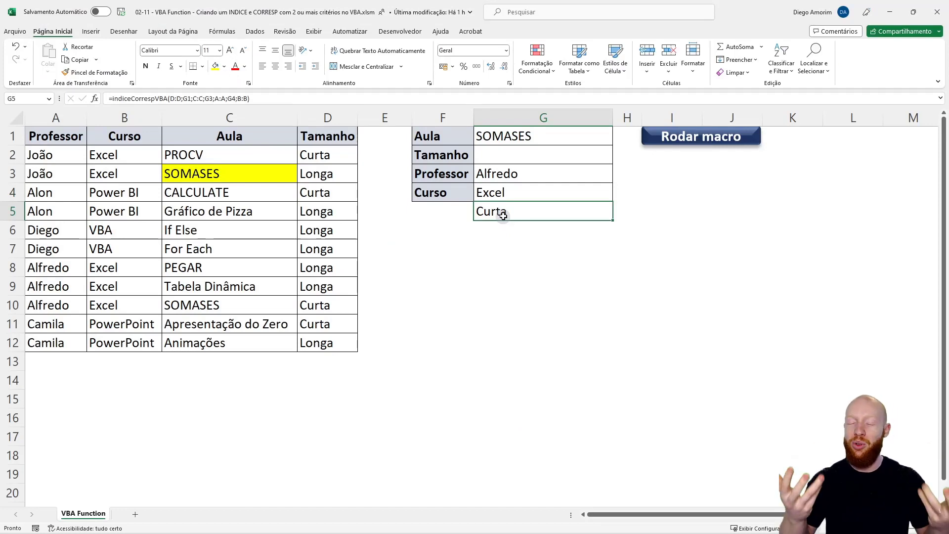